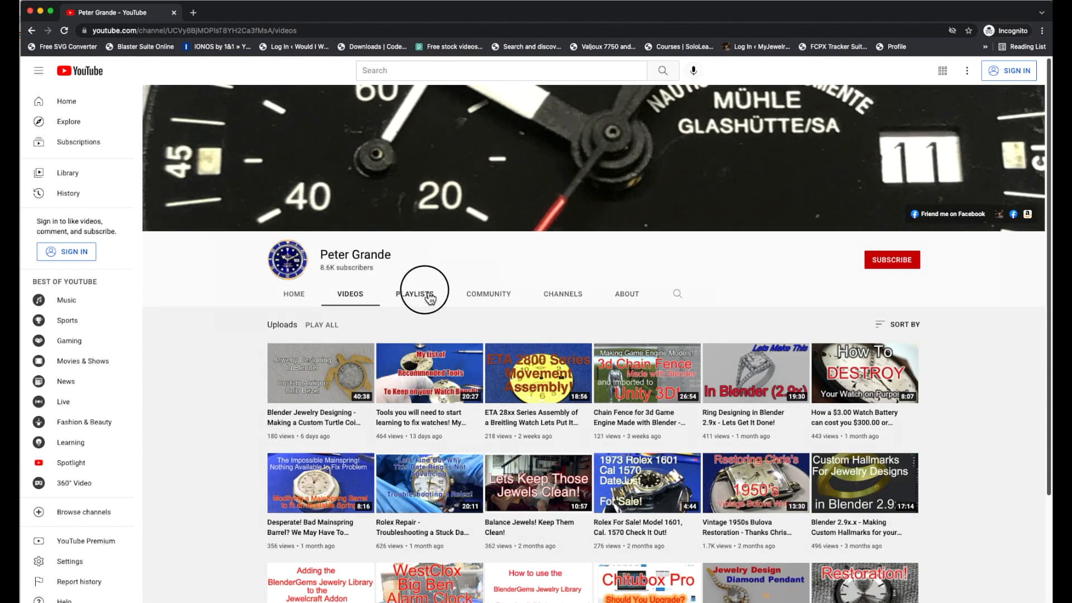
Look through the YouTube channel's playlists, community posts and featured channels pages.
left_click(431, 296)
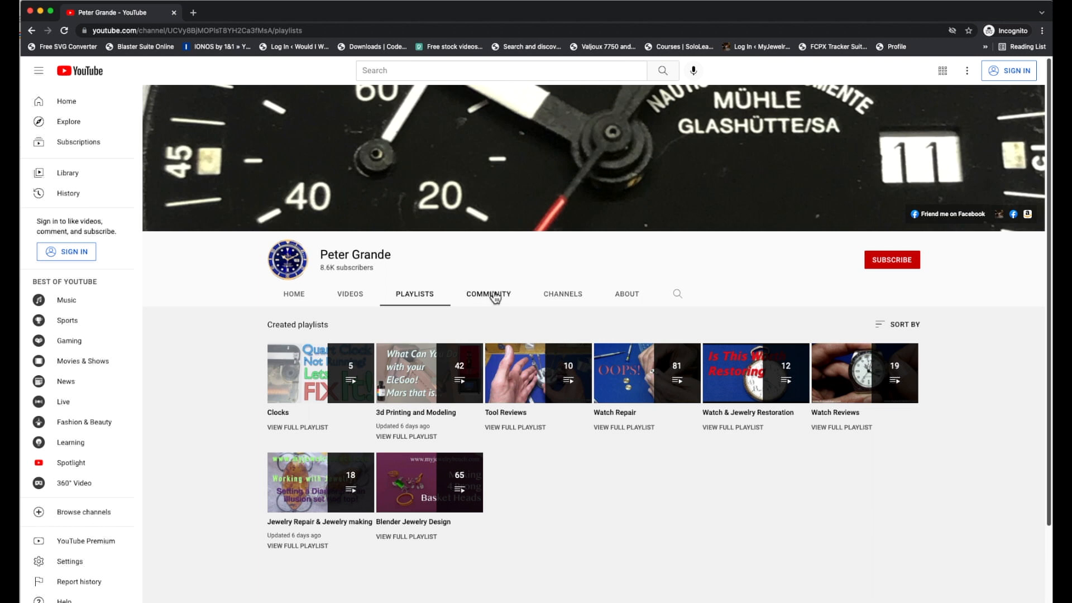
left_click(520, 299)
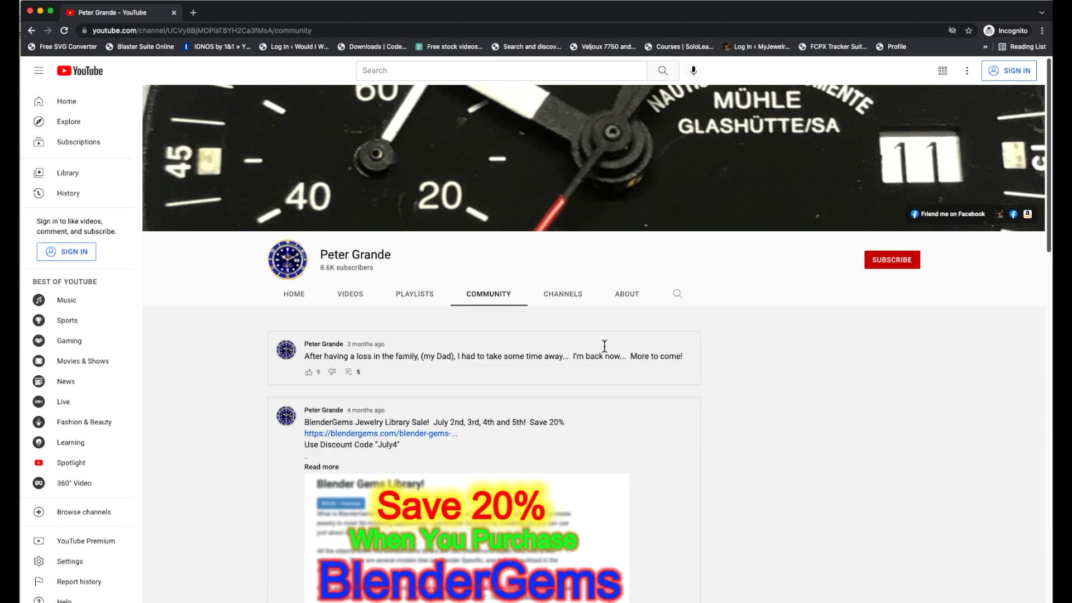
left_click(562, 300)
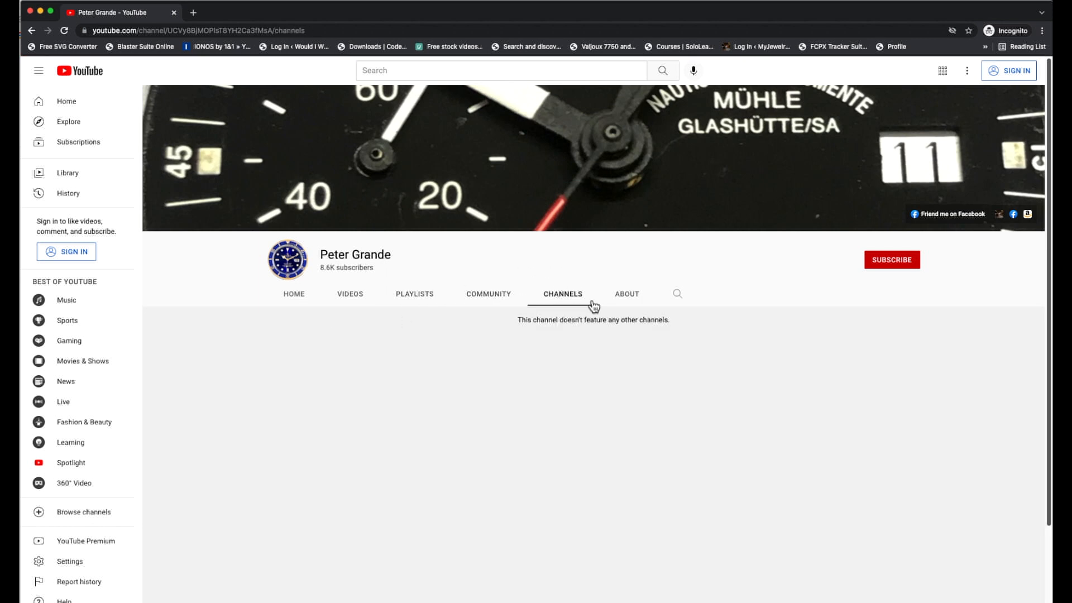
left_click(431, 300)
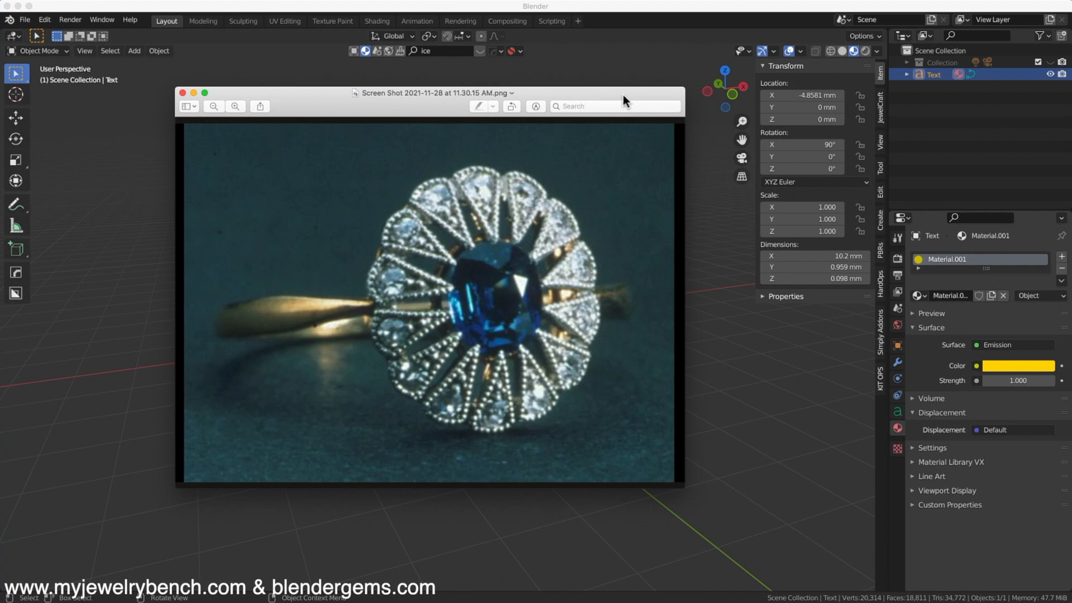
In Blender, move the ring reference image out of the way and delete the default template text.
left_click_drag(622, 93, 0, 99)
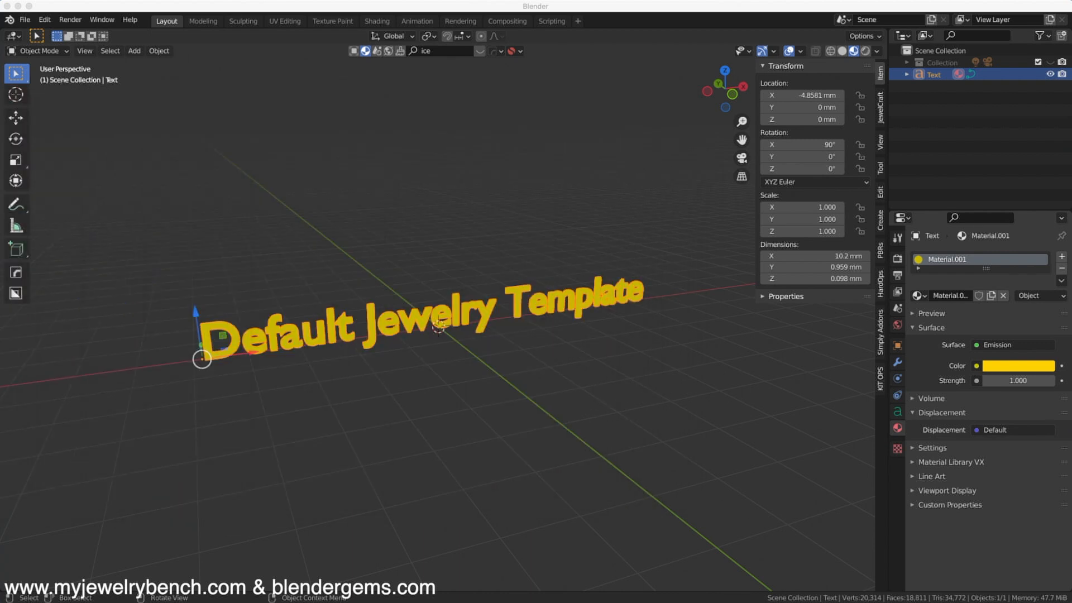
left_click(463, 322)
key("Delete")
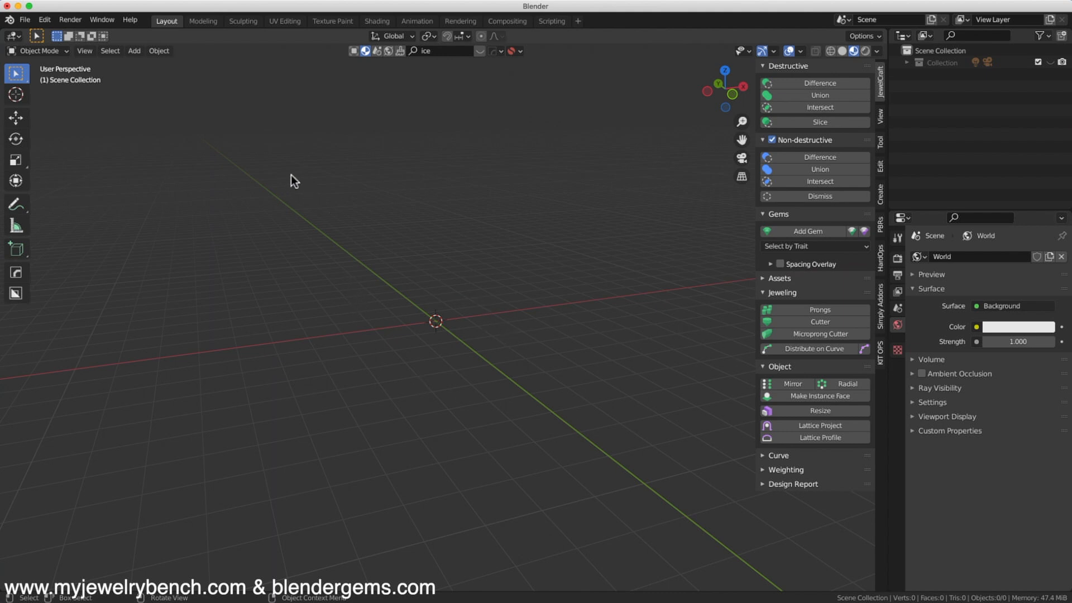
Add a Bezier circle at the origin and rotate it 90° about the X axis.
key("shift+a")
mouse_move(208, 158)
left_click(334, 168)
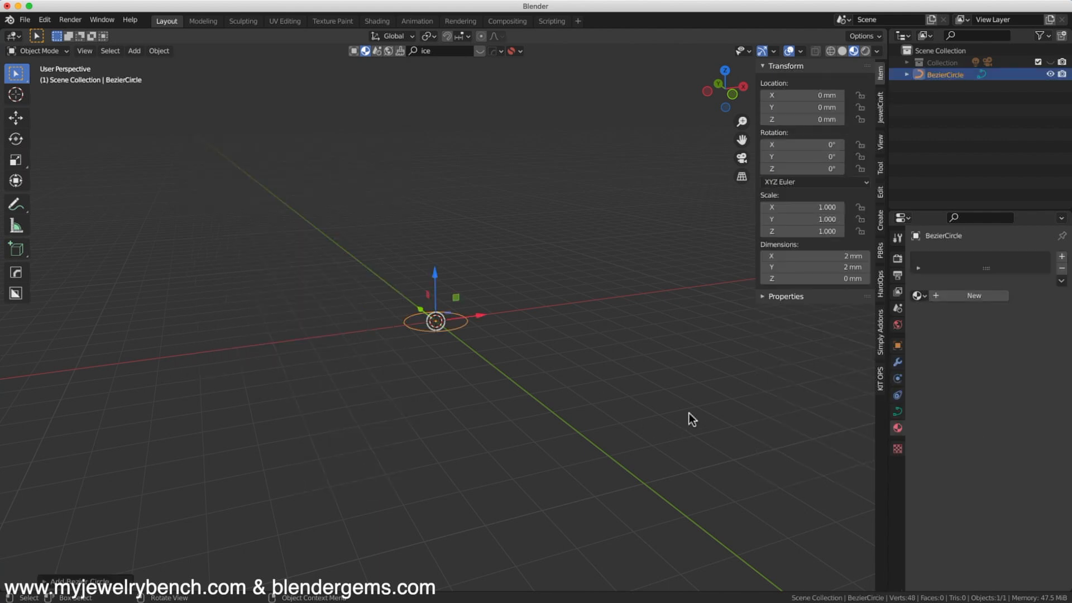
key("r")
key("x")
key("9")
key("0")
key("Return")
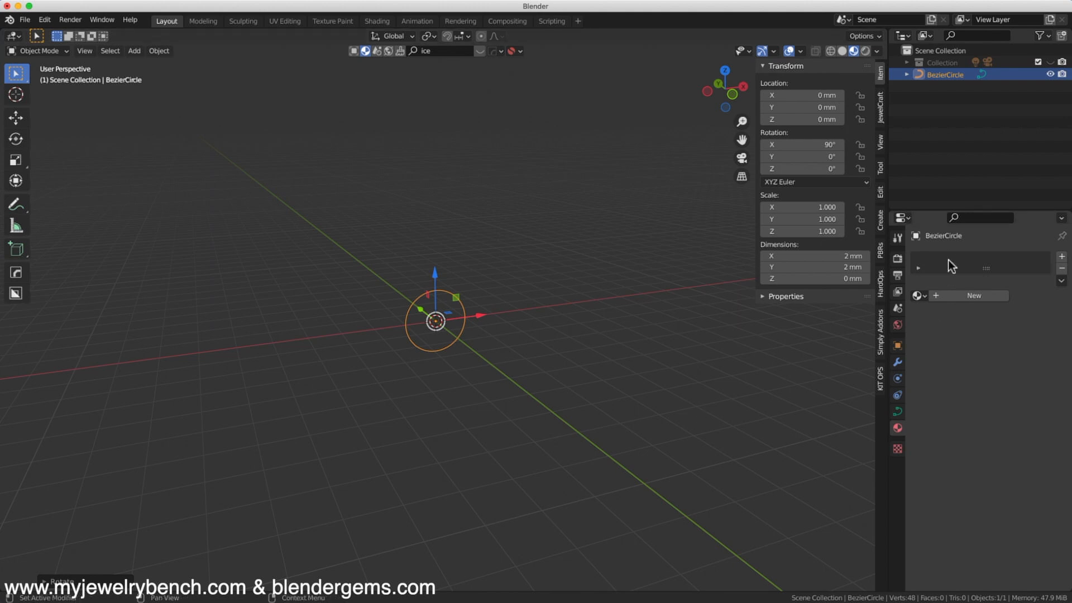
left_click(881, 92)
left_click(574, 172)
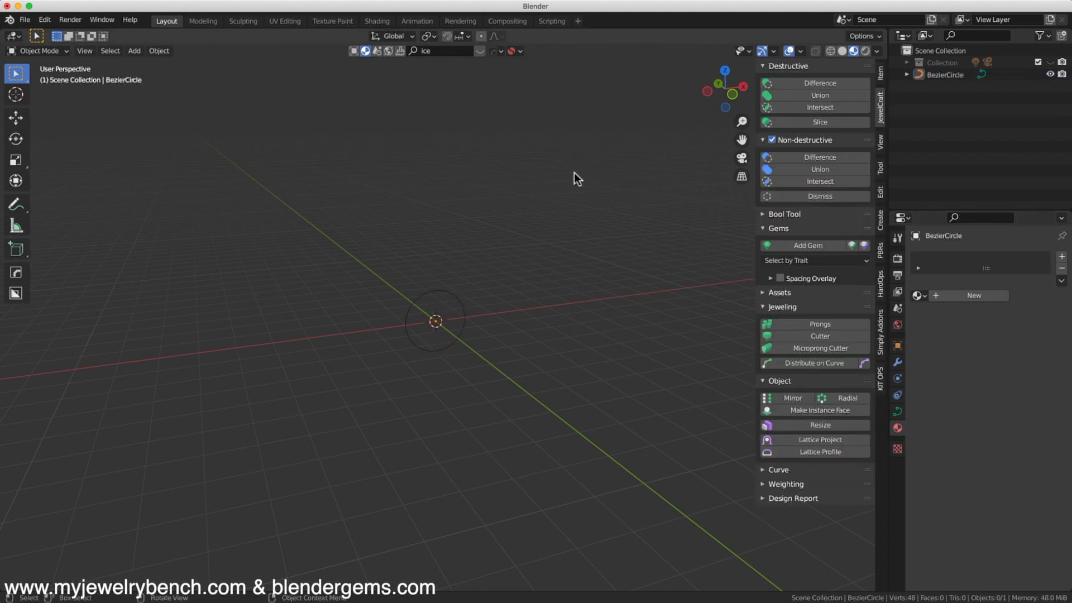
left_click(441, 289)
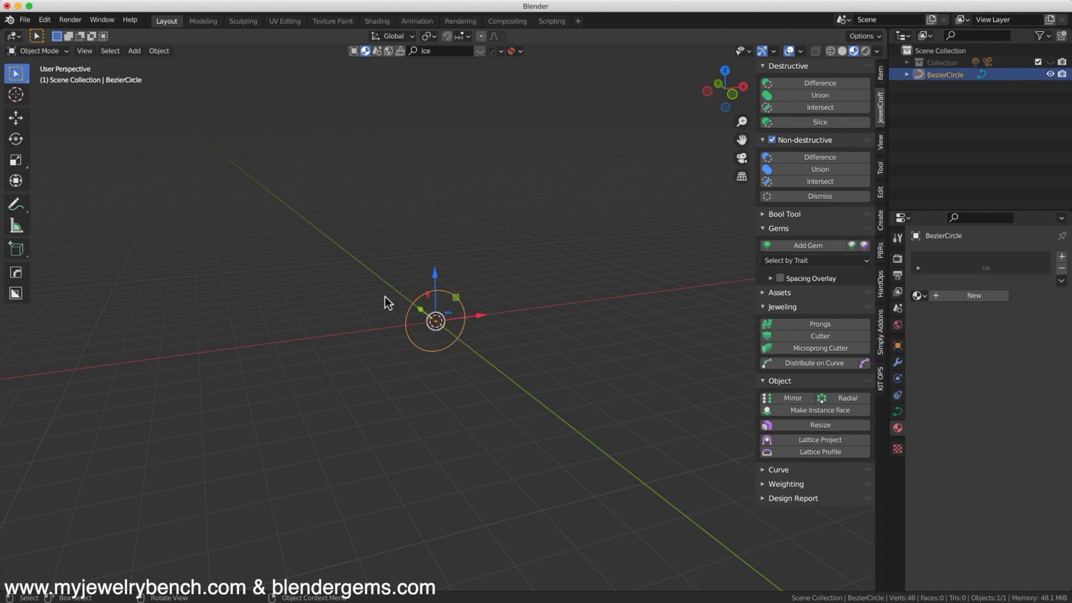
left_click(882, 77)
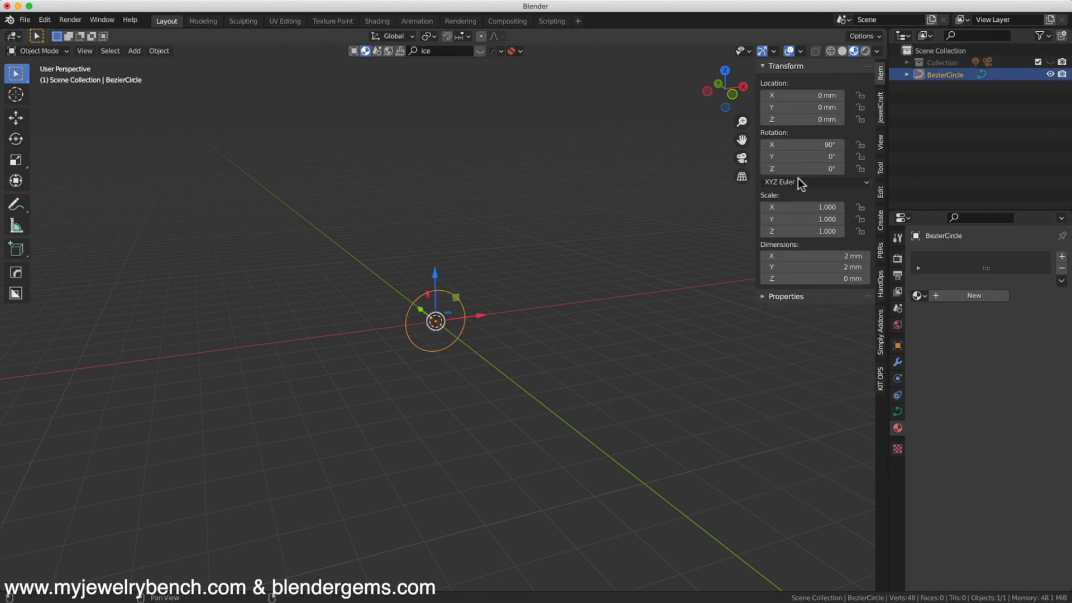
Set the circle's X and Y dimensions to 16.5 mm.
left_click(833, 257)
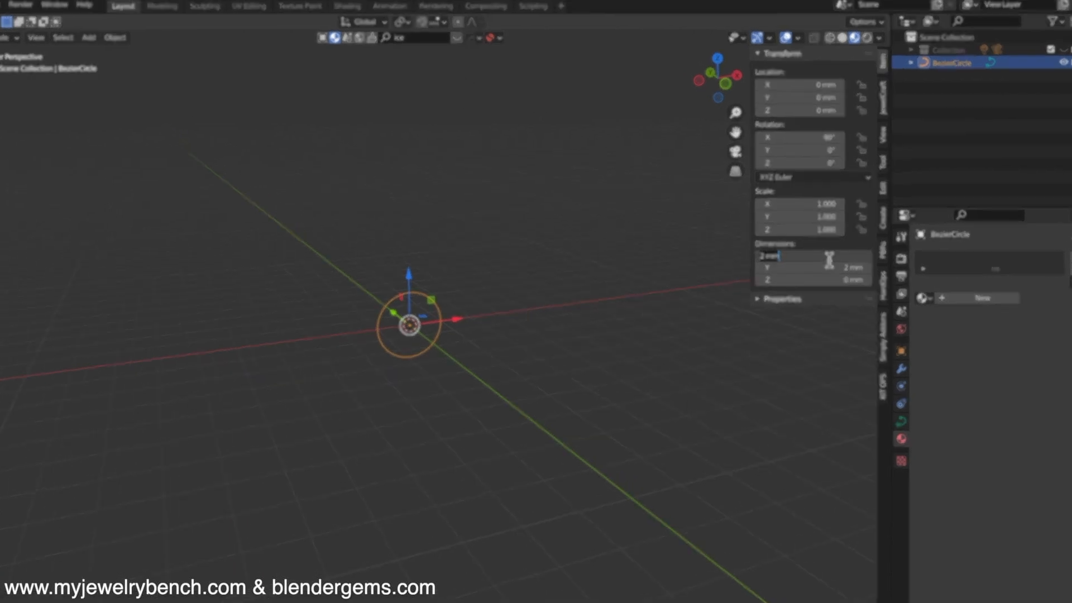
type("16.5")
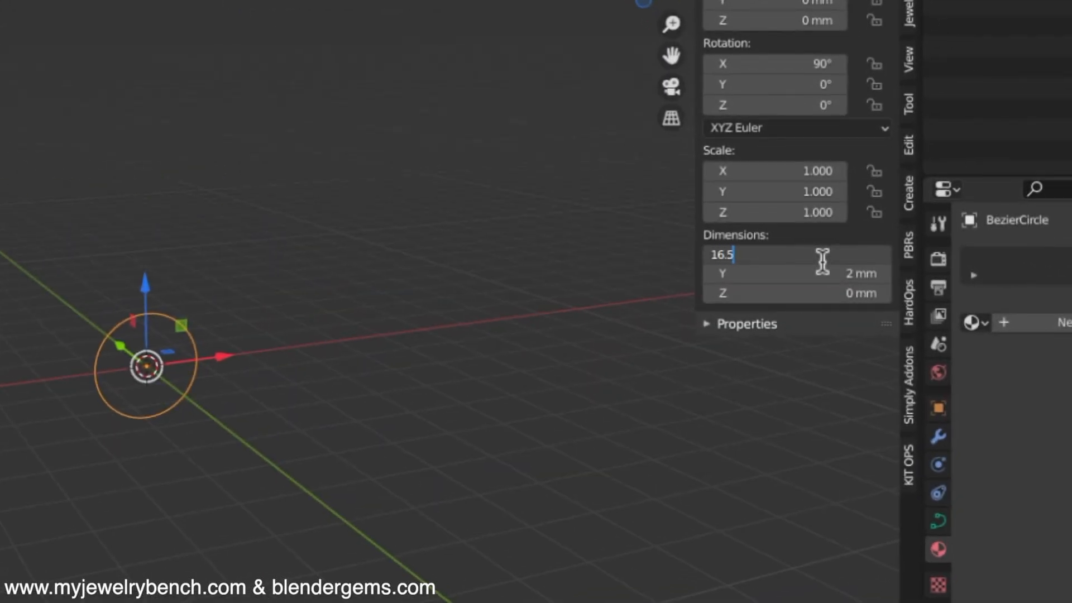
key("Tab")
type("16.5")
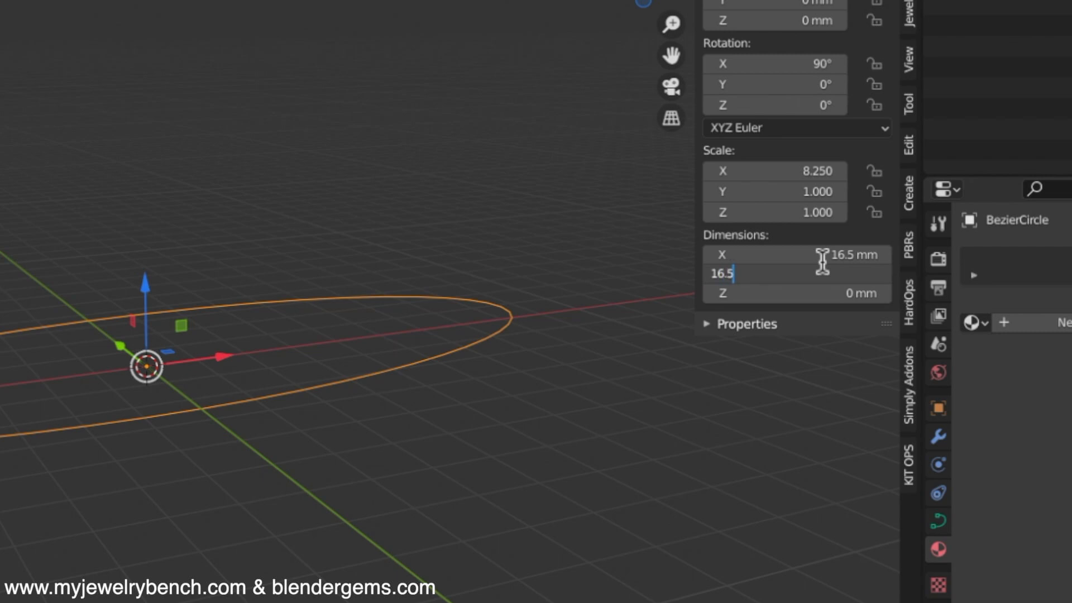
key("Tab")
key("Return")
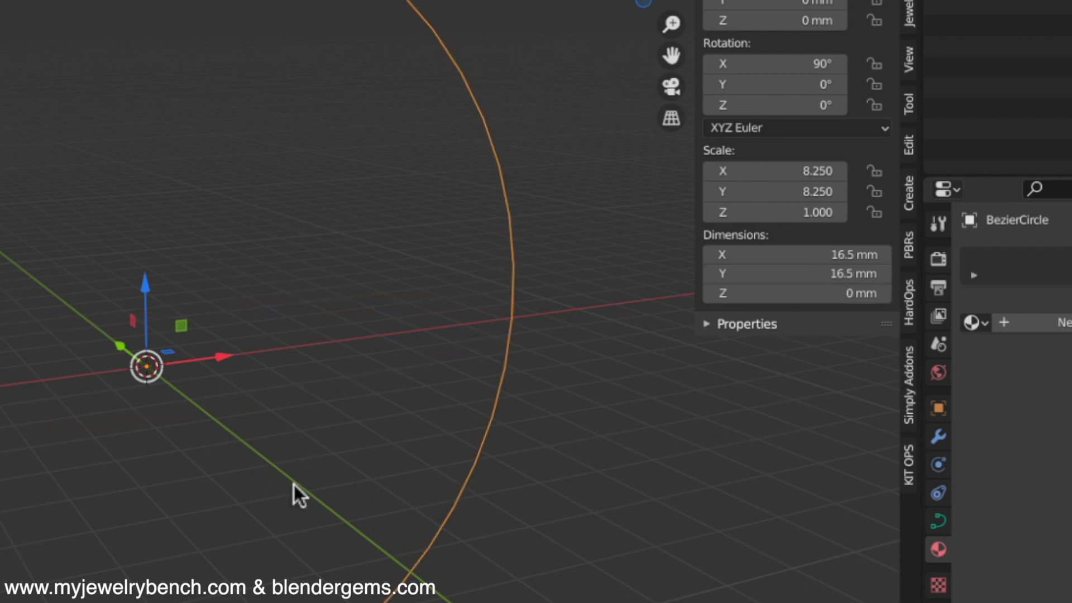
Widen the curve properties area and set the circle's preview resolution U to 24.
scroll(390, 258, "down", 3)
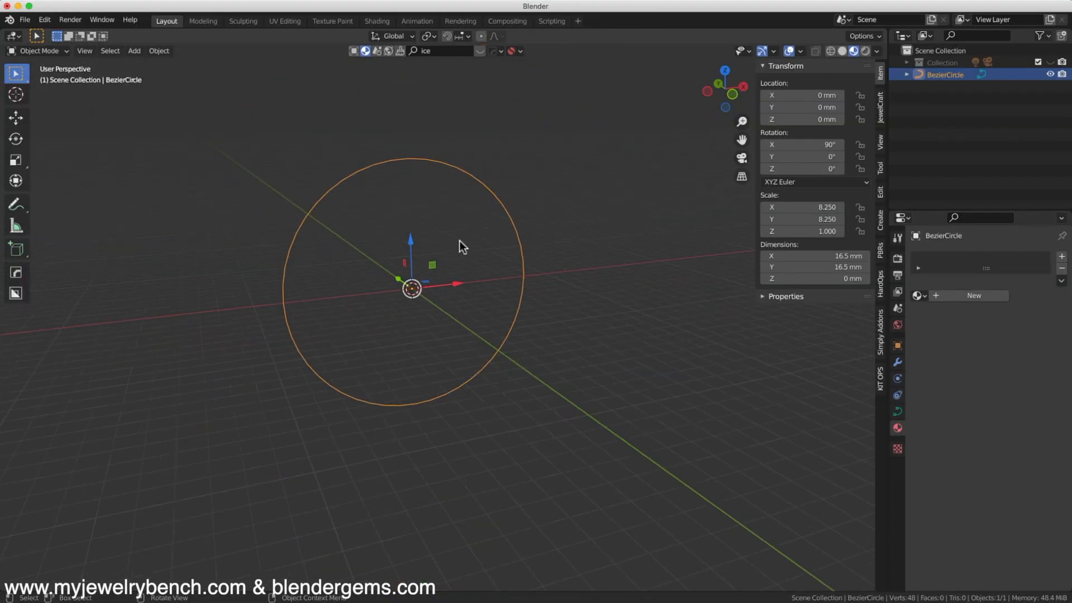
middle_click_drag(426, 196, 611, 311)
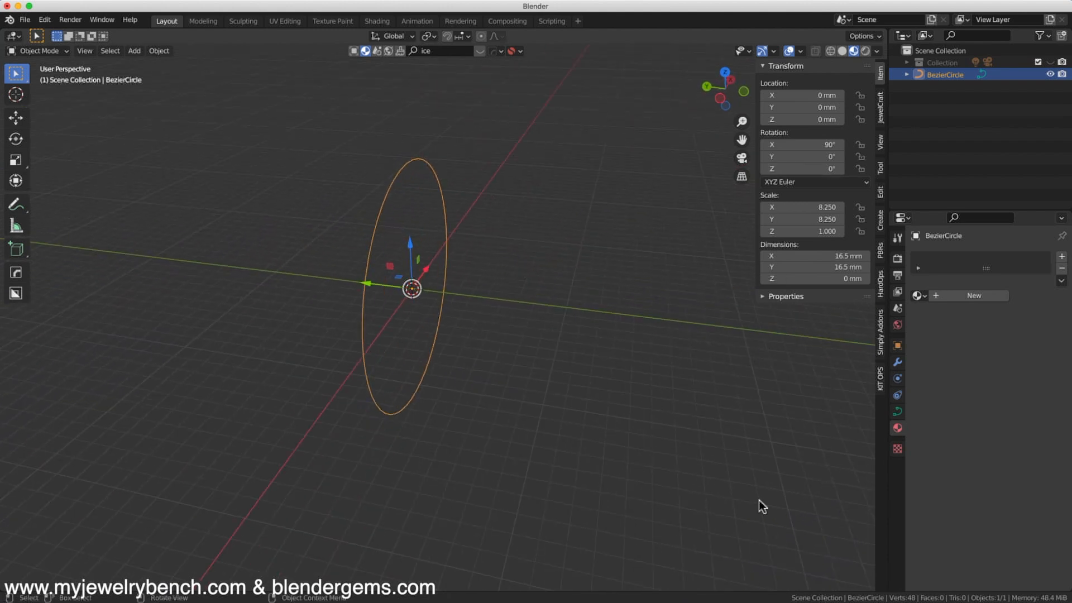
left_click(898, 414)
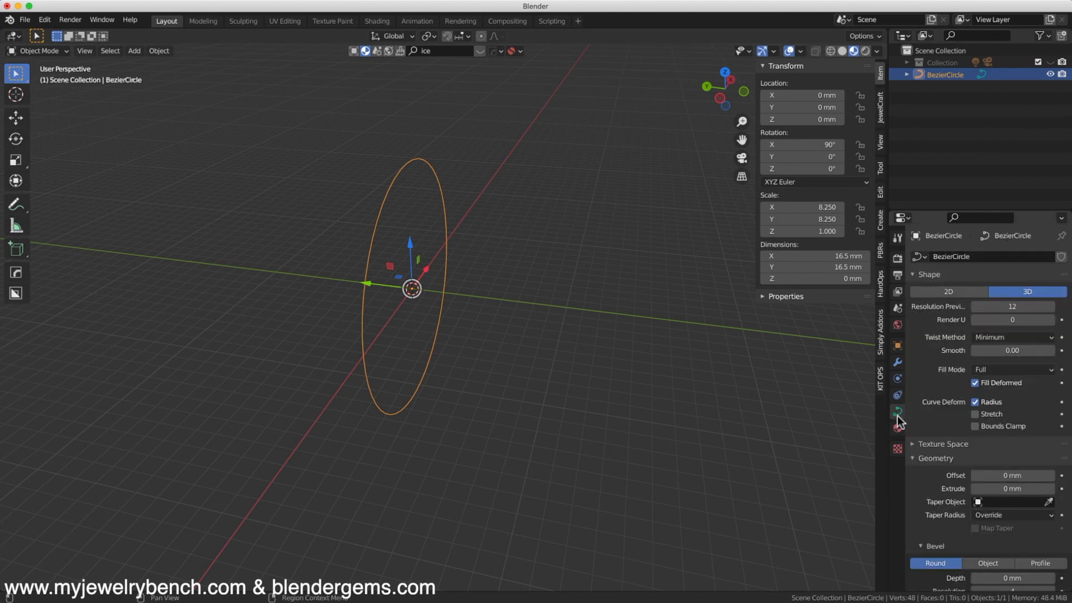
left_click(1015, 307)
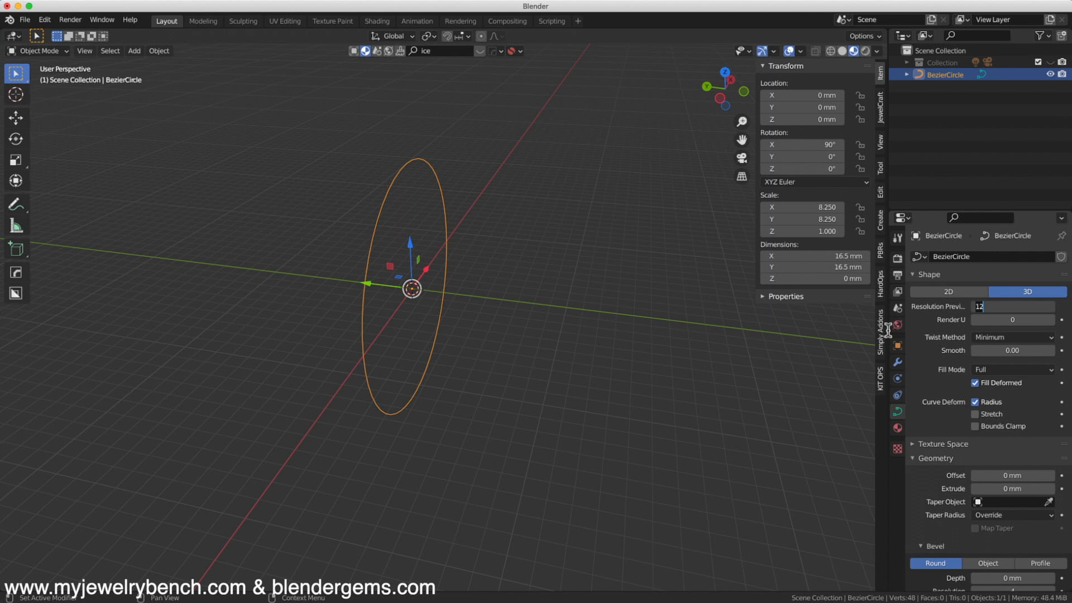
left_click_drag(887, 331, 834, 342)
left_click(992, 306)
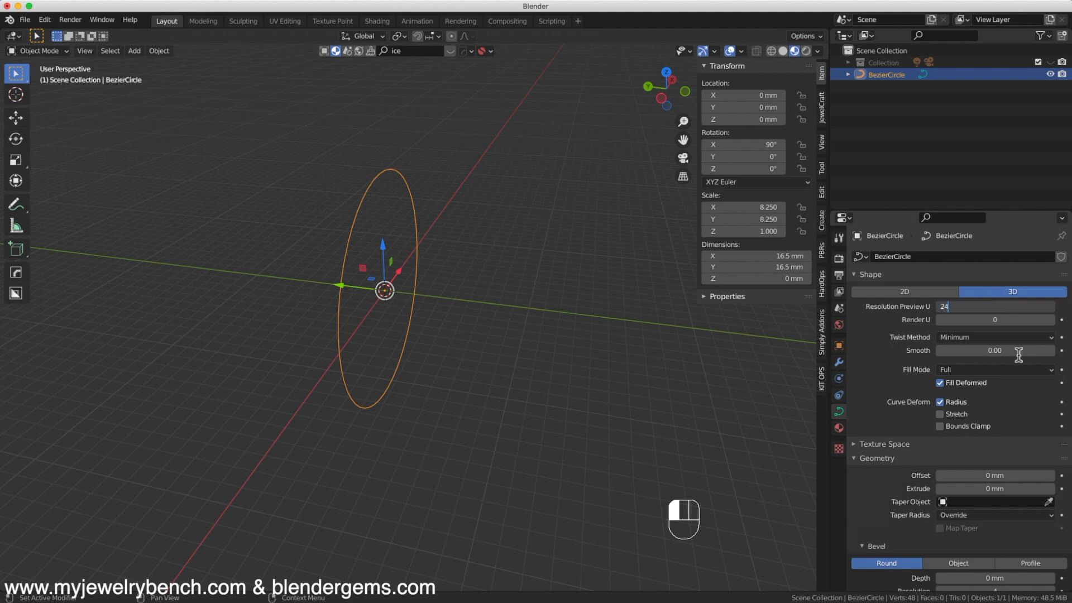
left_click(884, 475)
Extrude the circle curve into a flat band with an extrude value of about 0.845 mm.
scroll(888, 473, "down", 4)
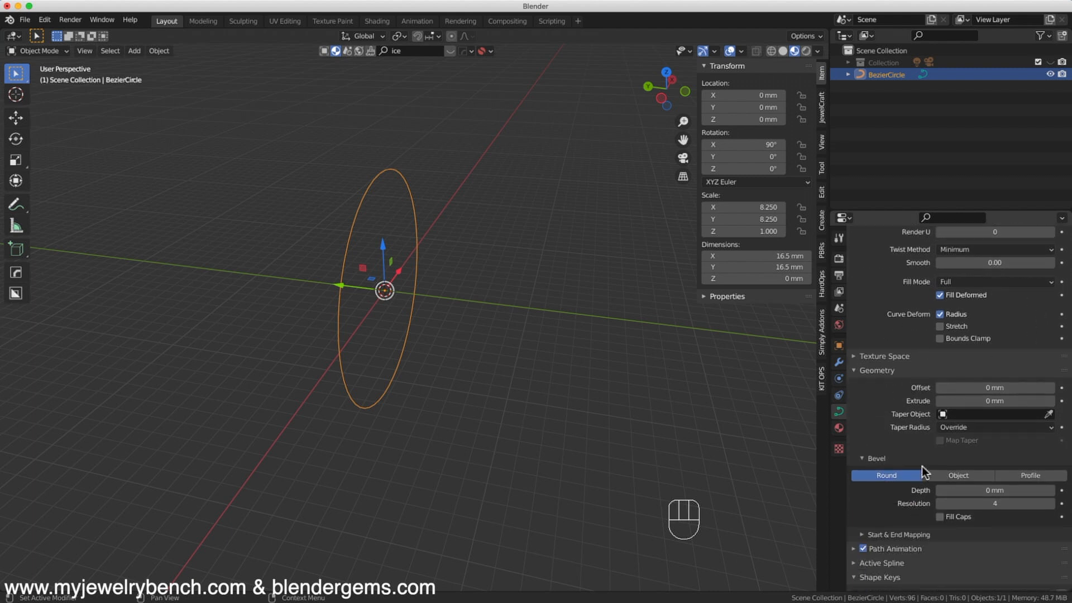
left_click_drag(970, 408, 1010, 401)
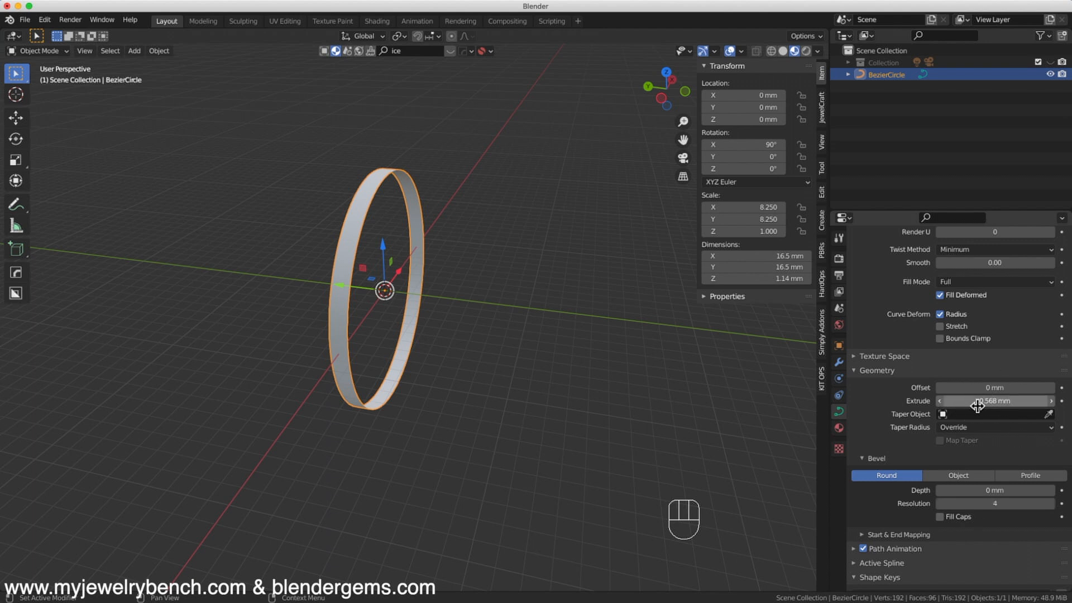
left_click_drag(977, 406, 1049, 406)
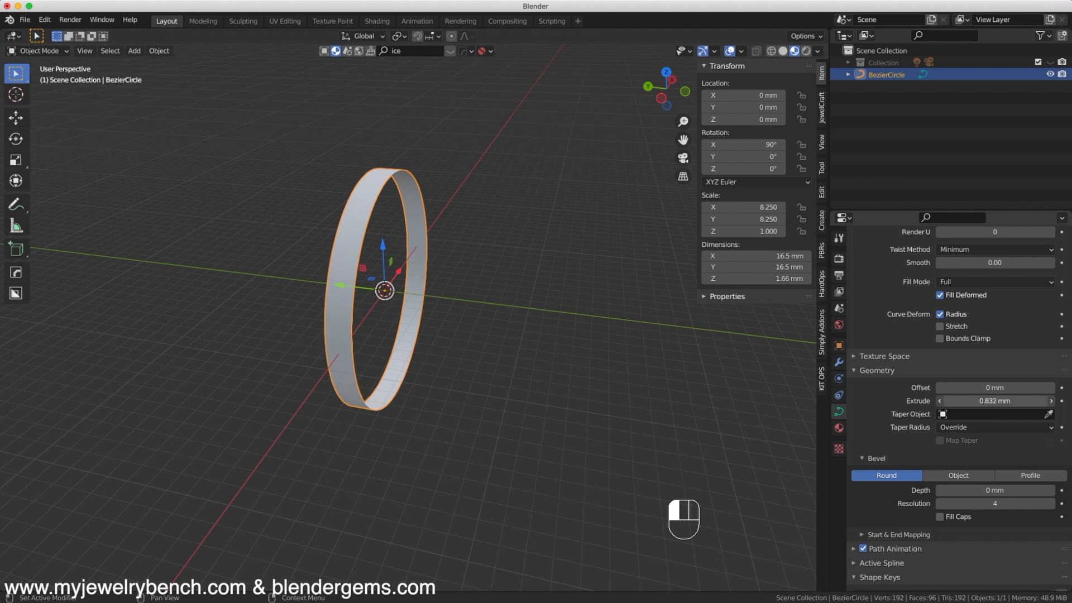
left_click_drag(1050, 406, 1053, 406)
Give the ring band a round bevel with a depth of about 0.097 mm and convert the curve to a mesh.
scroll(879, 445, "down", 3)
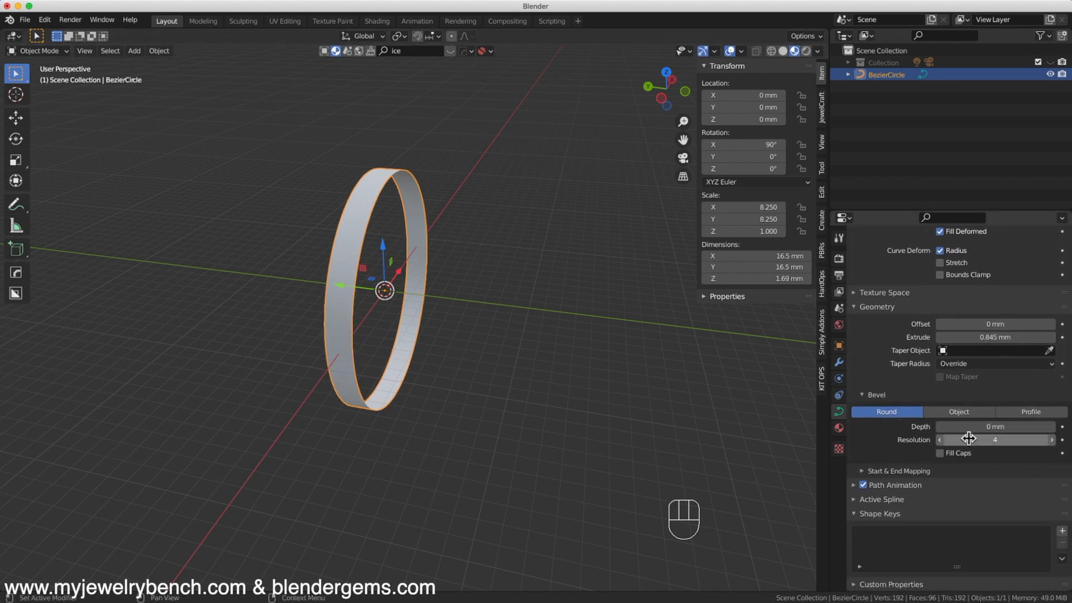
left_click_drag(994, 430, 1001, 430)
middle_click_drag(581, 434, 518, 441)
key("KP_1")
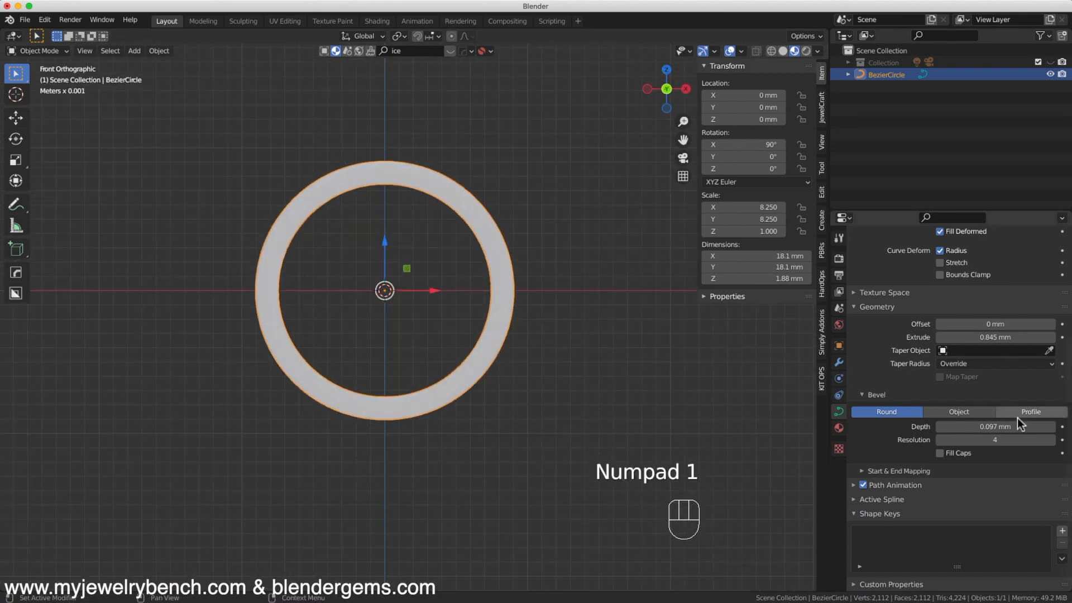
middle_click_drag(499, 276, 448, 250)
middle_click_drag(367, 219, 237, 242)
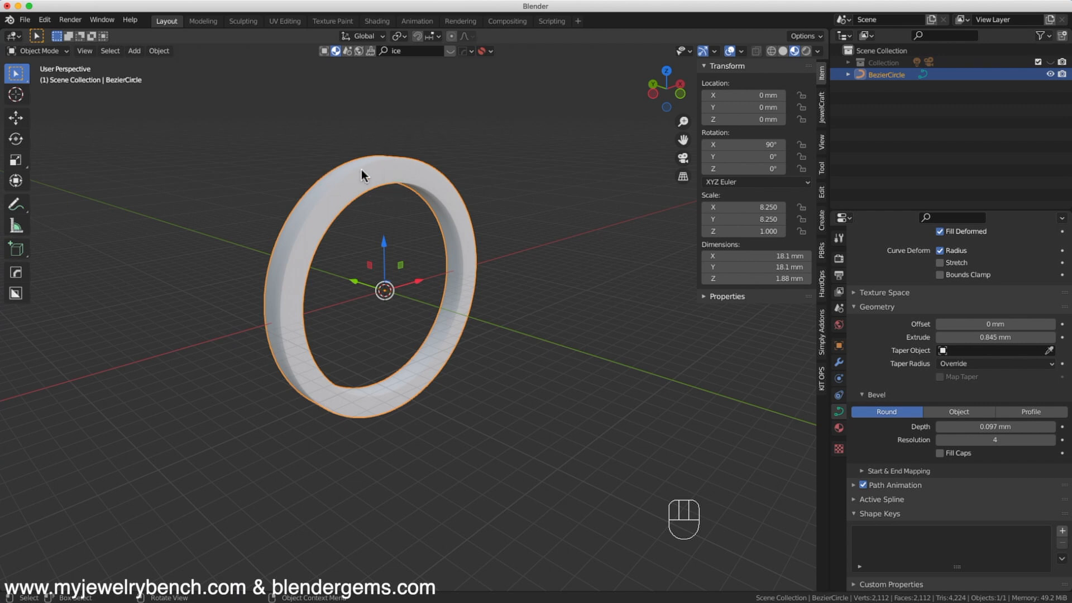
middle_click_drag(408, 174, 301, 213)
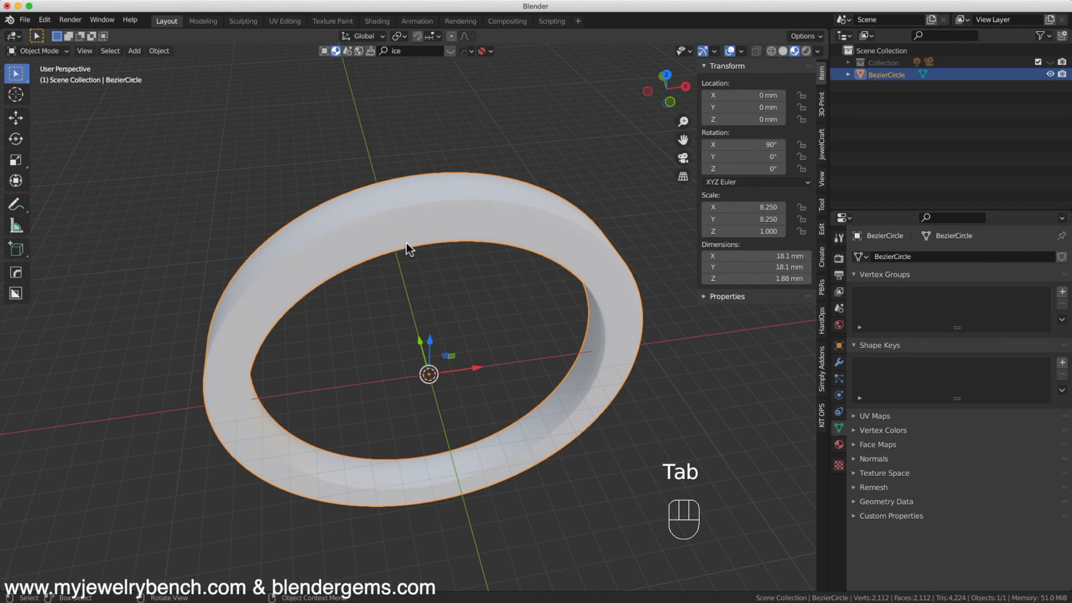
In front view, add a cube and raise it along Z to about 7.87 mm, onto the top of the ring.
key("KP_1")
scroll(404, 212, "down", 3)
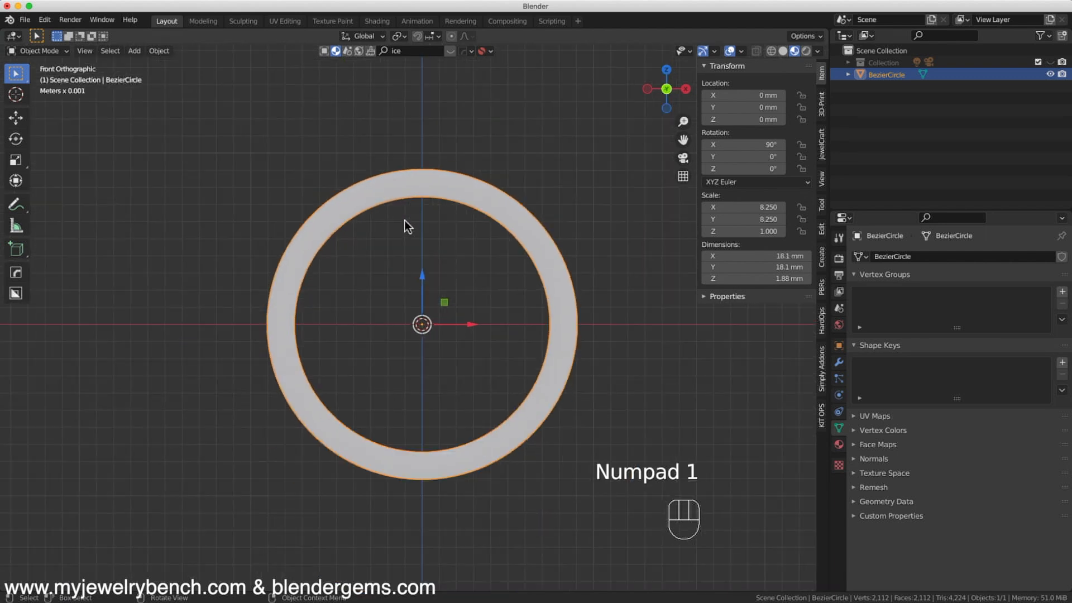
scroll(469, 318, "up", 2)
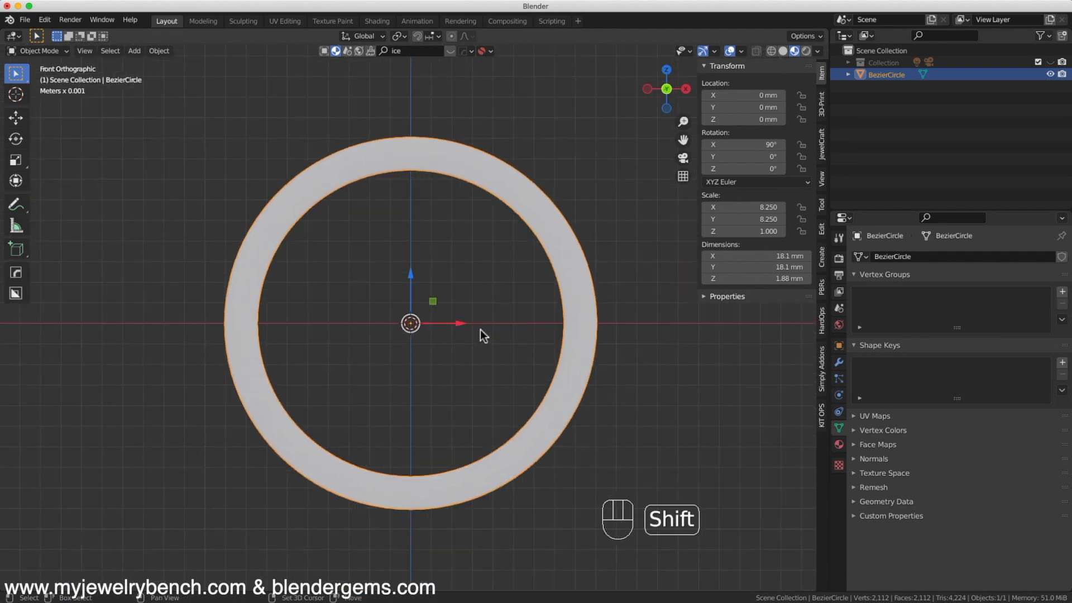
key("shift+a")
mouse_move(437, 316)
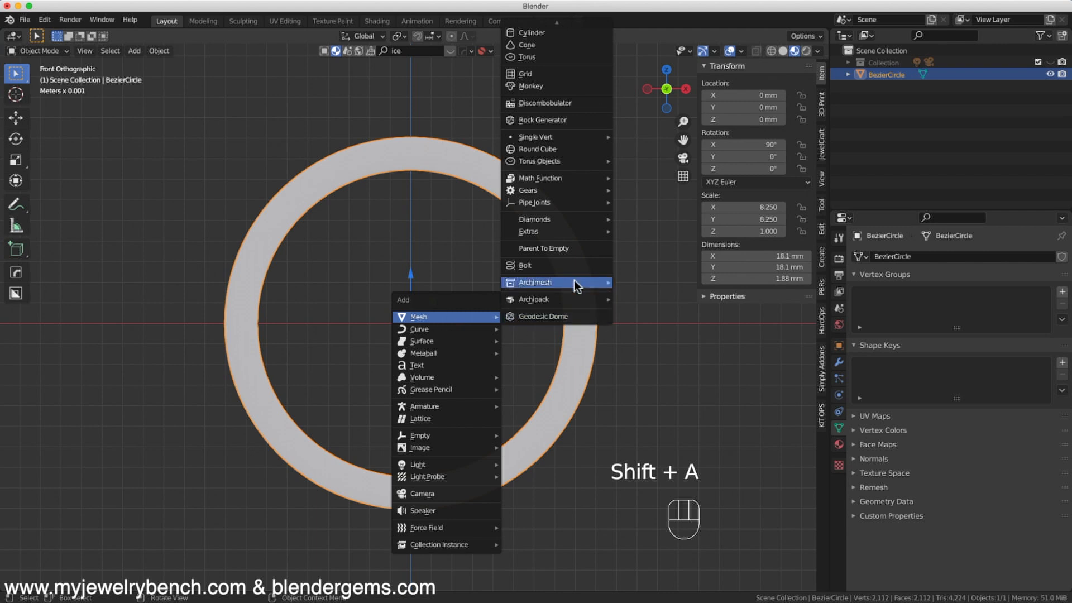
mouse_move(554, 19)
left_click(552, 41)
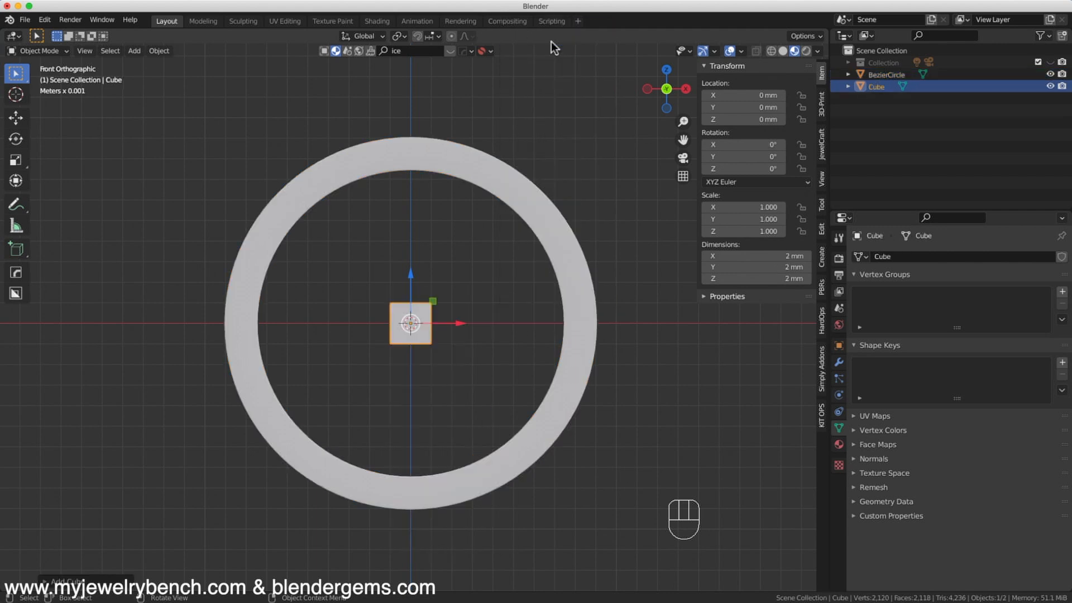
left_click_drag(407, 286, 420, 112)
Scale the cube up uniformly to about 6.62 mm per side and rotate it 45° about the Y axis.
key("s")
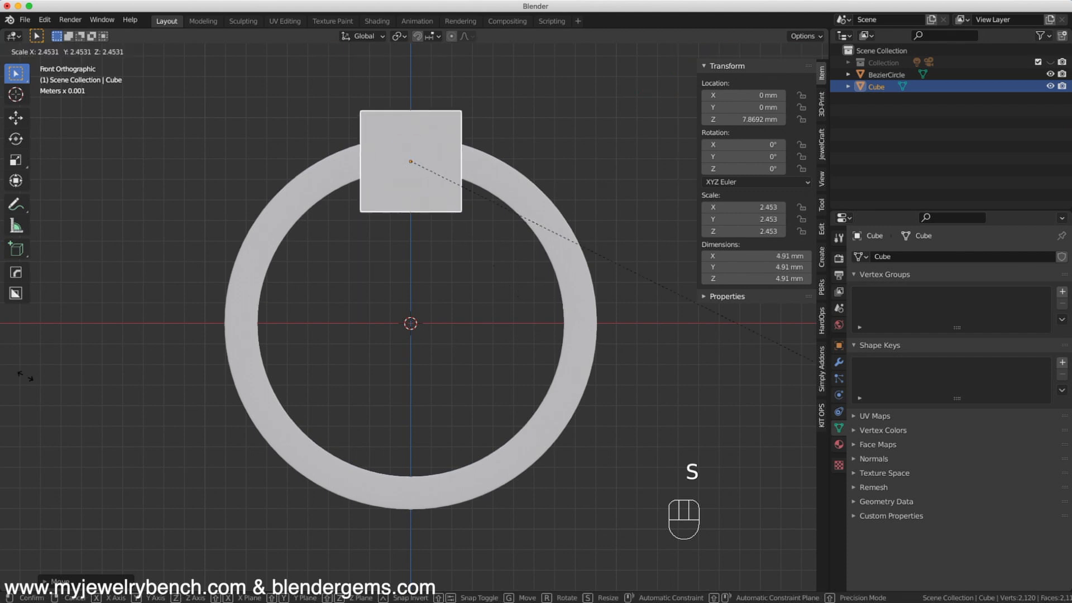
left_click(193, 391)
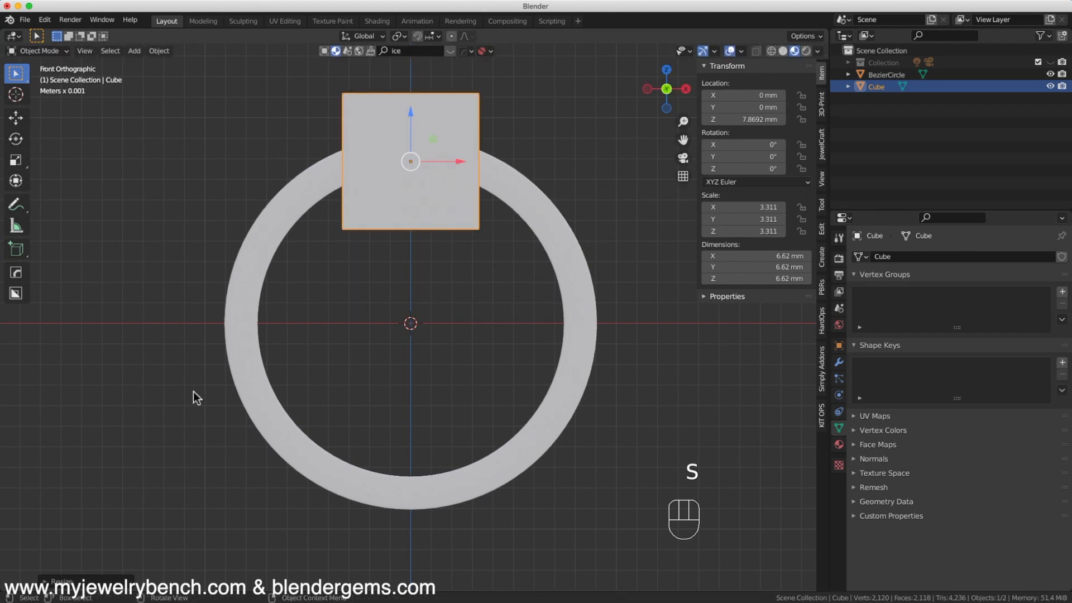
key("r")
left_click(193, 391)
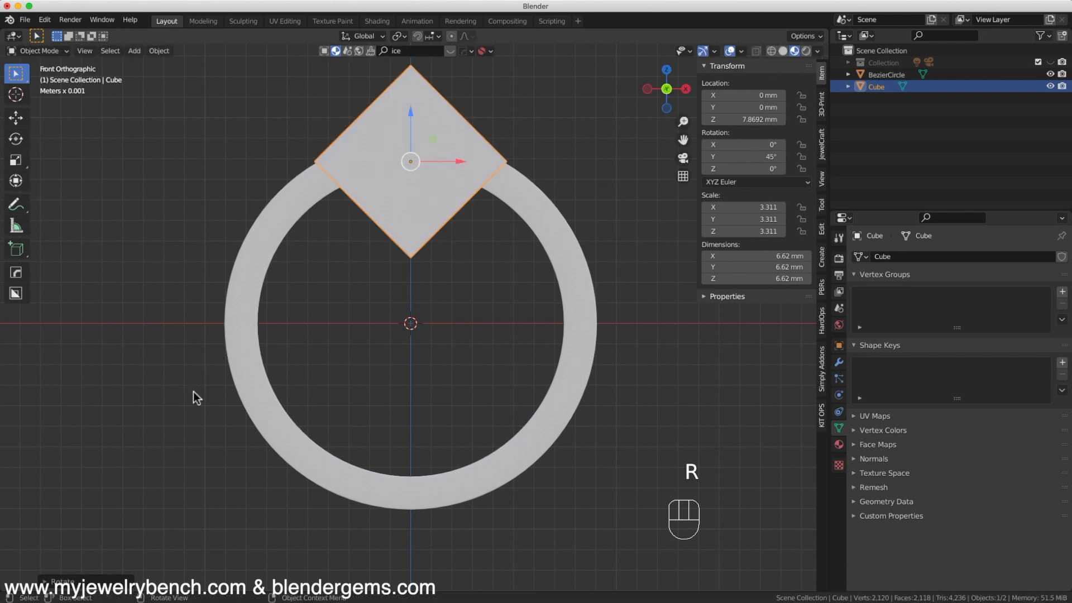
Raise the rotated cube along the Z axis to about 8.67 mm.
key("g")
key("z")
left_click(412, 101)
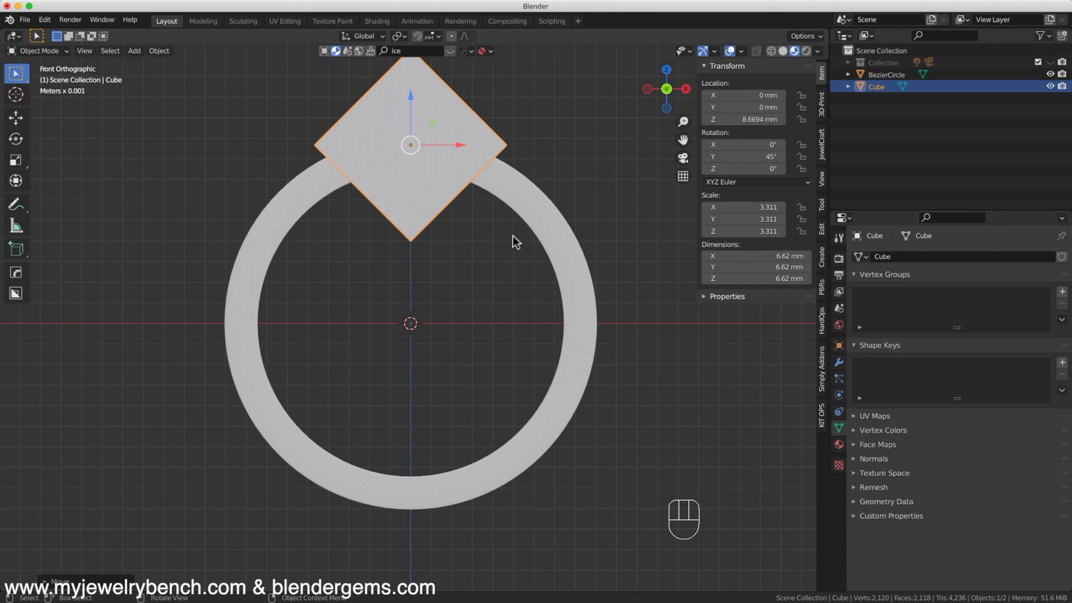
Scale the rotated cube up uniformly to about 9.4 mm per side and apply its rotation and scale.
key("s")
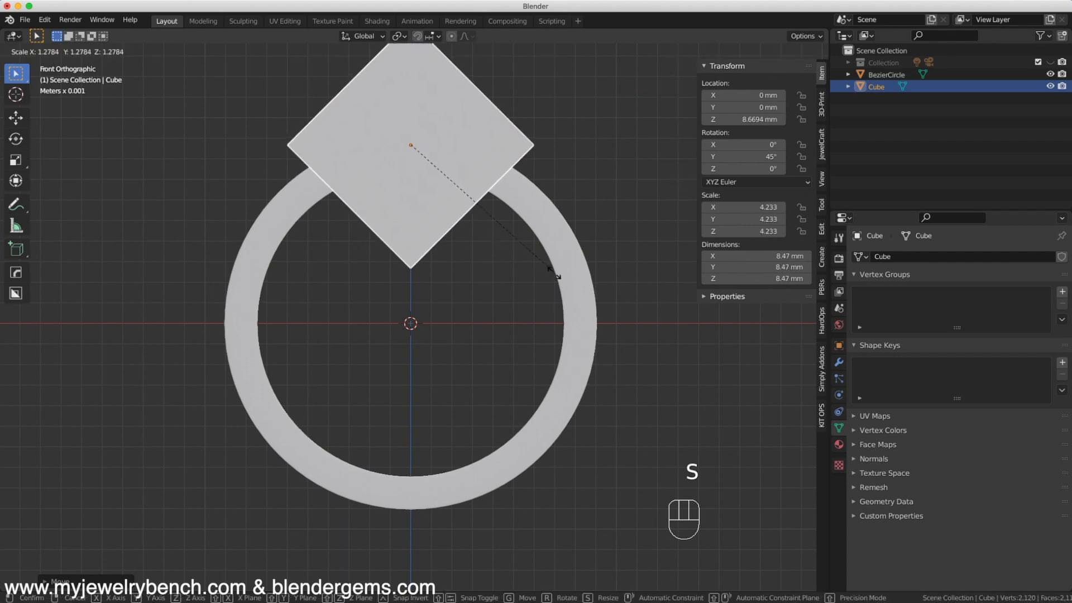
left_click(577, 276)
key("s")
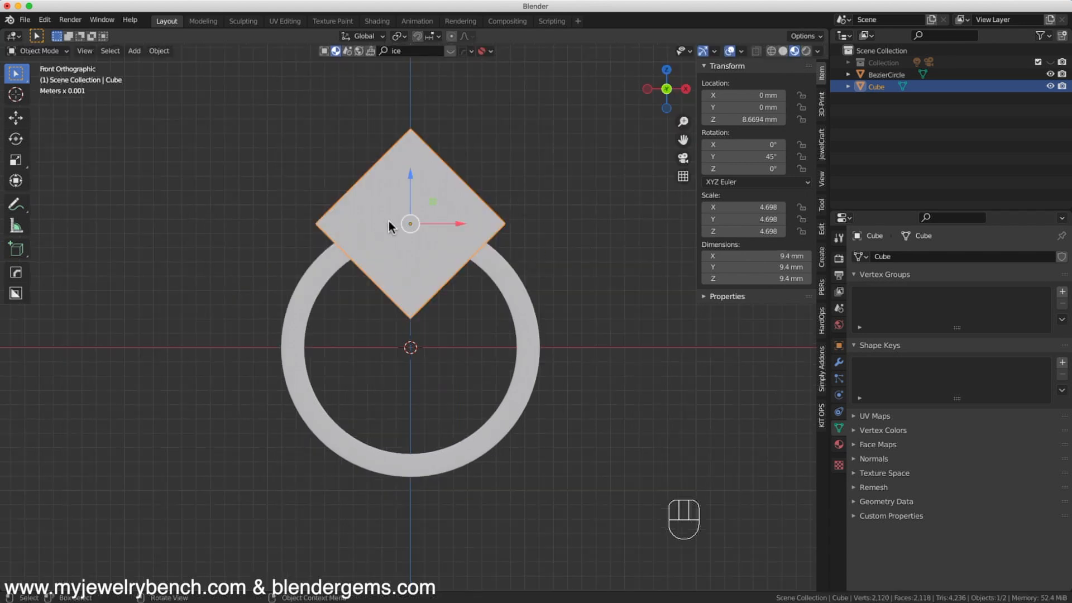
key("ctrl+a")
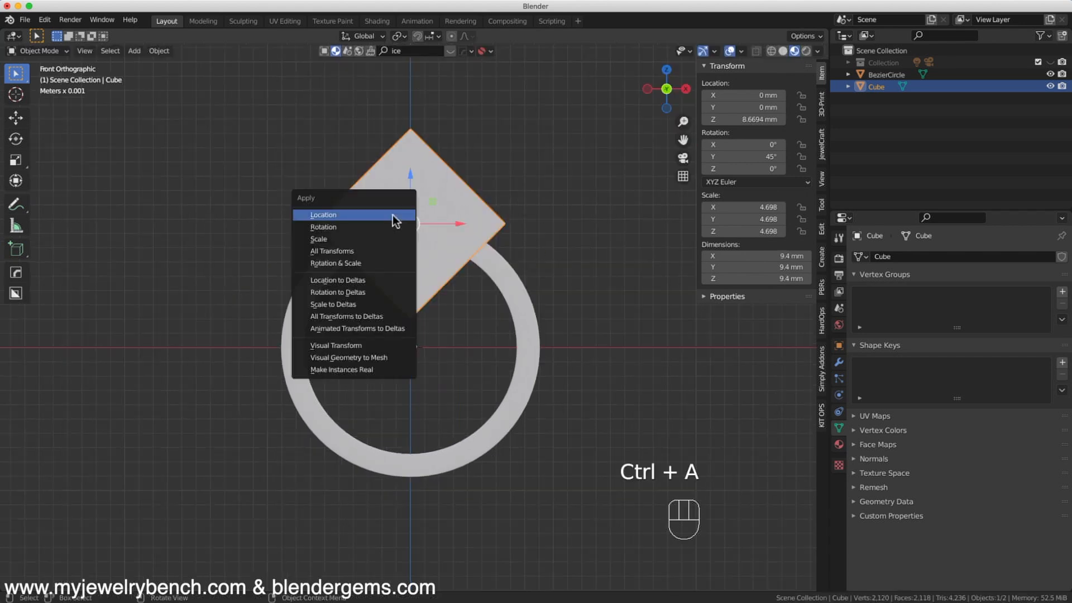
left_click(364, 263)
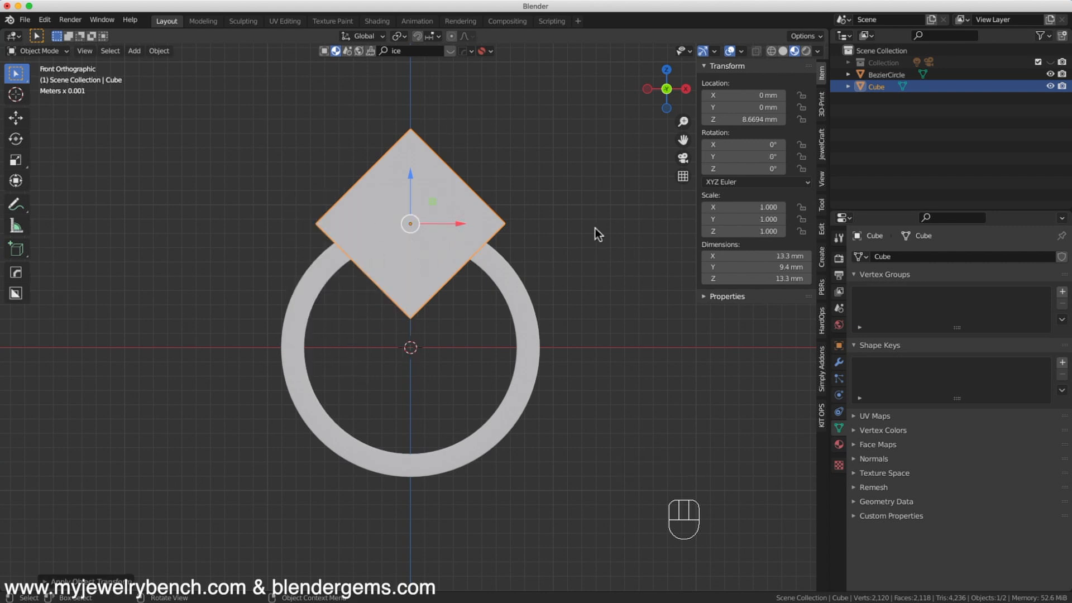
Narrow the cube along the X axis to about 7.68 mm, giving it a slim diamond profile.
key("s")
key("x")
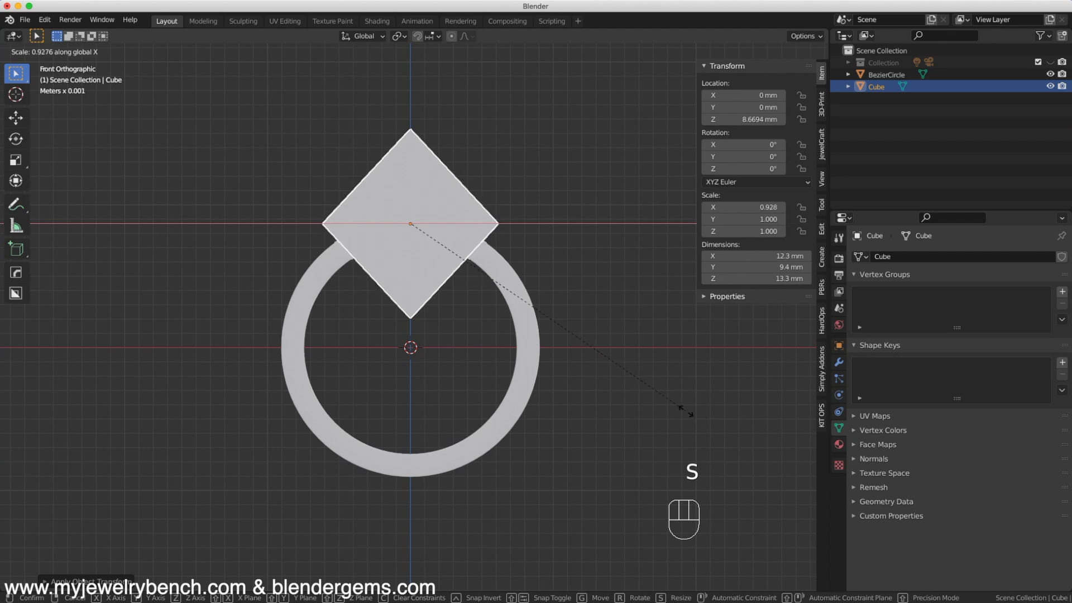
left_click(560, 374)
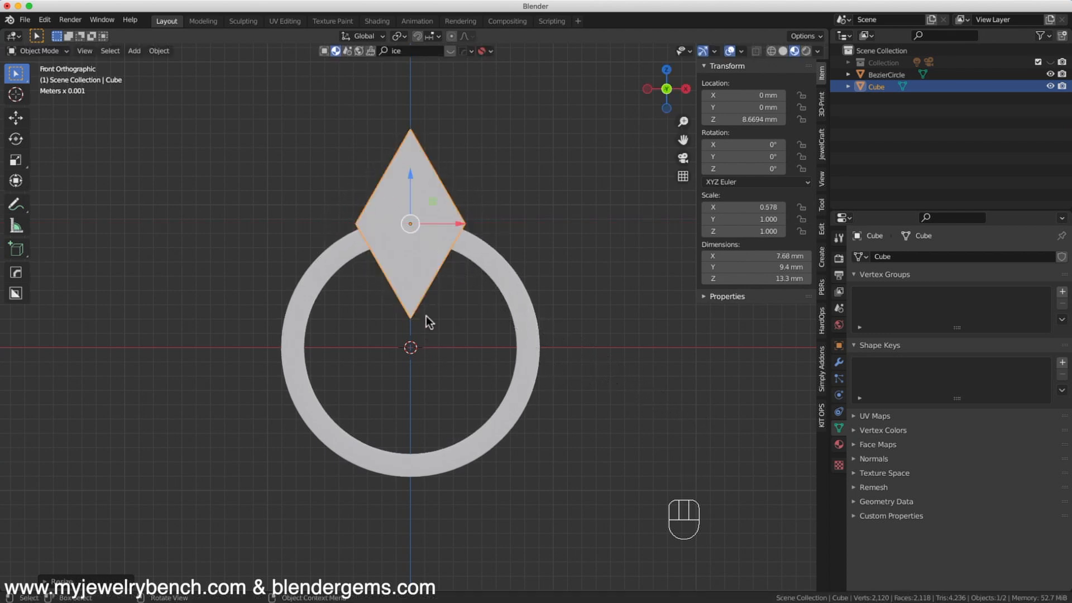
Raise the diamond-shaped block to about 9.17 mm in Z and scale it up uniformly to about 10.8 × 13.3 × 18.7 mm.
left_click_drag(411, 174, 411, 169)
key("s")
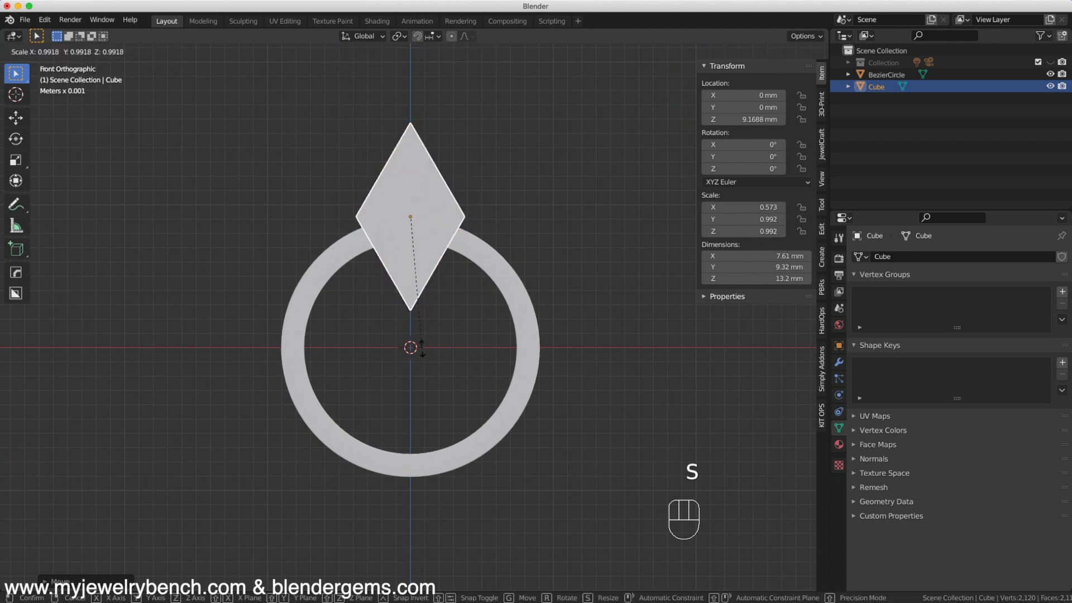
left_click(492, 386)
Subtract the diamond-shaped block from the ring band with a Boolean difference, cutting a gap at the top of the ring.
middle_click_drag(502, 367, 324, 286)
middle_click_drag(527, 303, 381, 215)
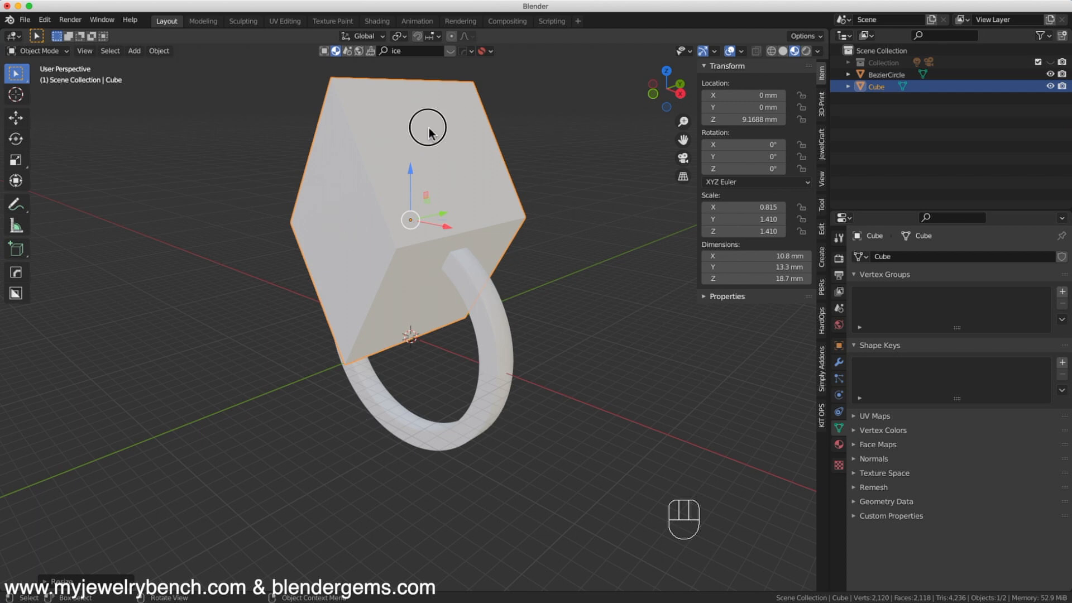
left_click(494, 401, "shift")
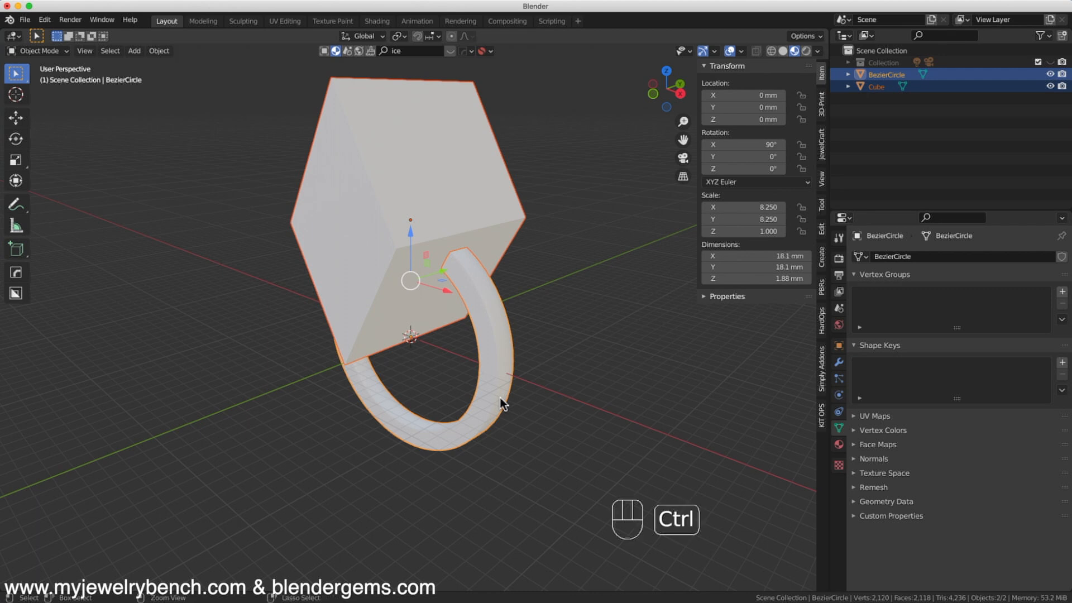
key("shift+ctrl+KP_Subtract")
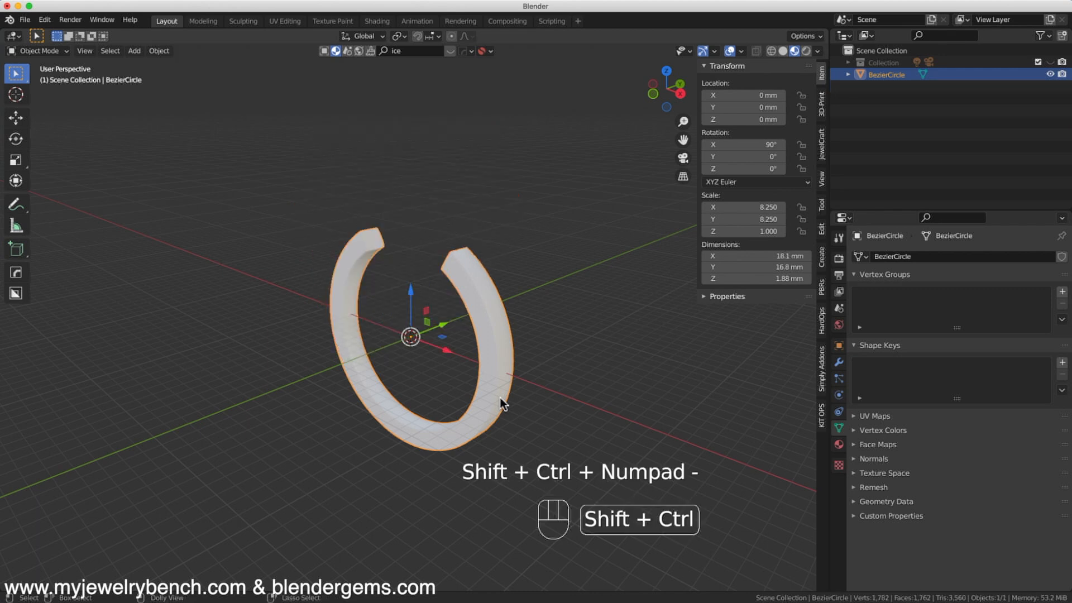
left_click(823, 146)
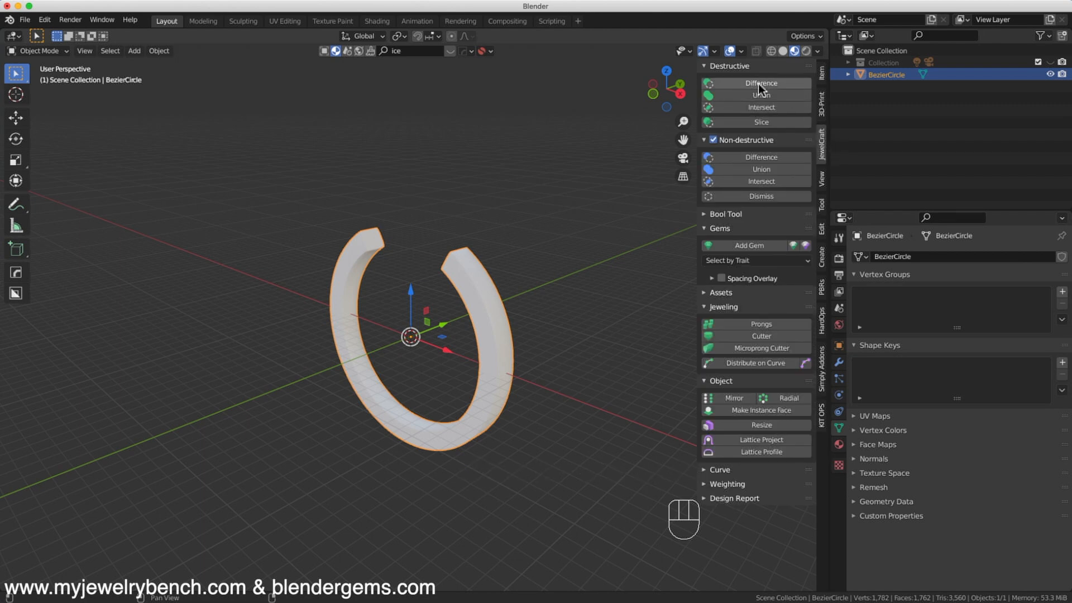
In Edit Mode with face selection, select the two cut end faces of the open ring band.
middle_click_drag(418, 380, 474, 374)
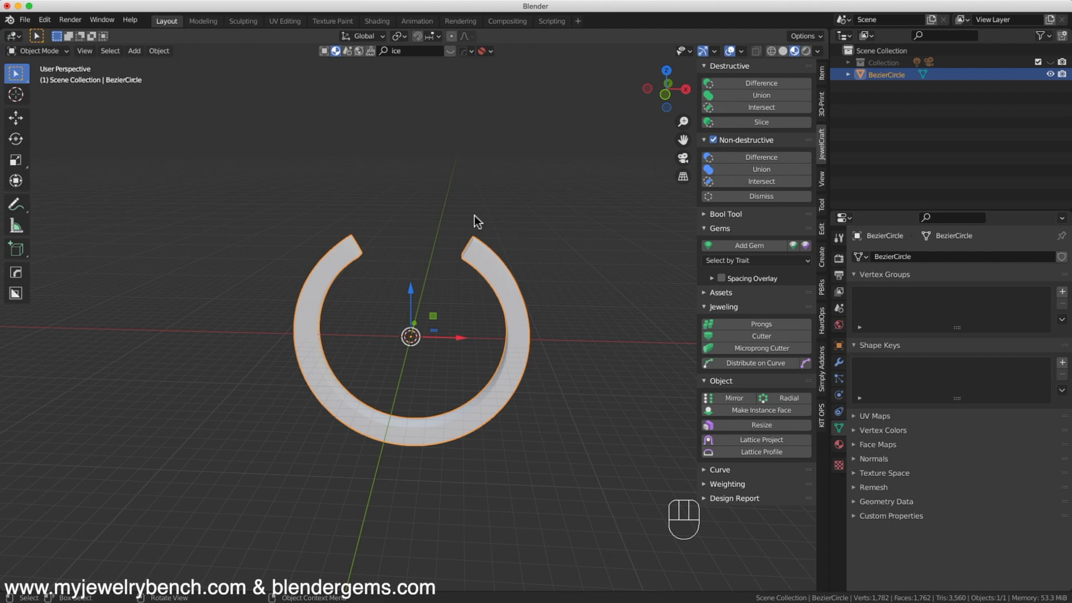
key("Tab")
middle_click_drag(474, 215, 381, 281)
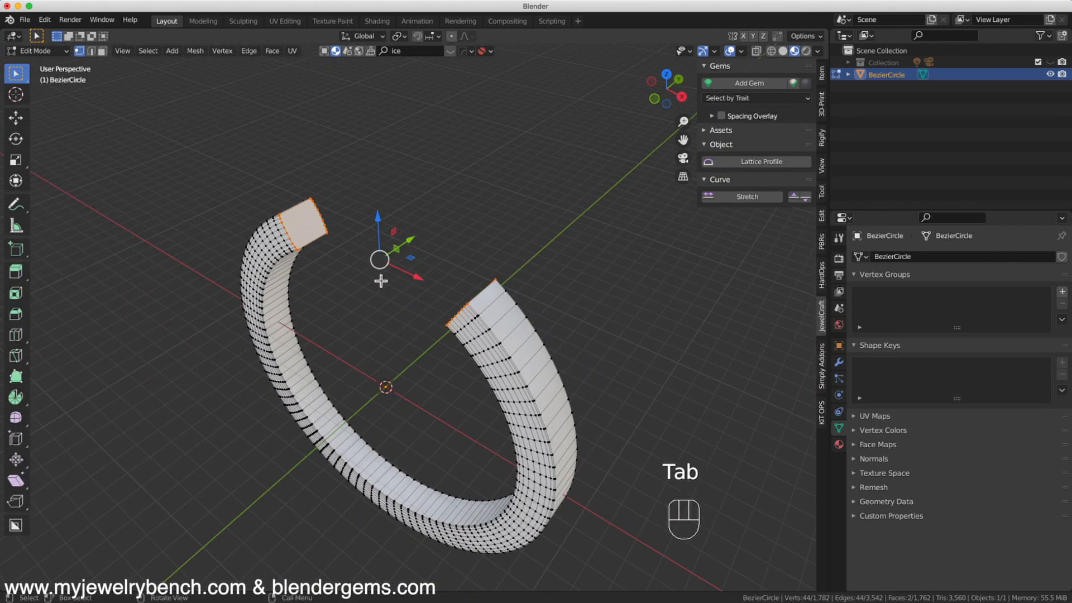
key("3")
left_click(310, 221)
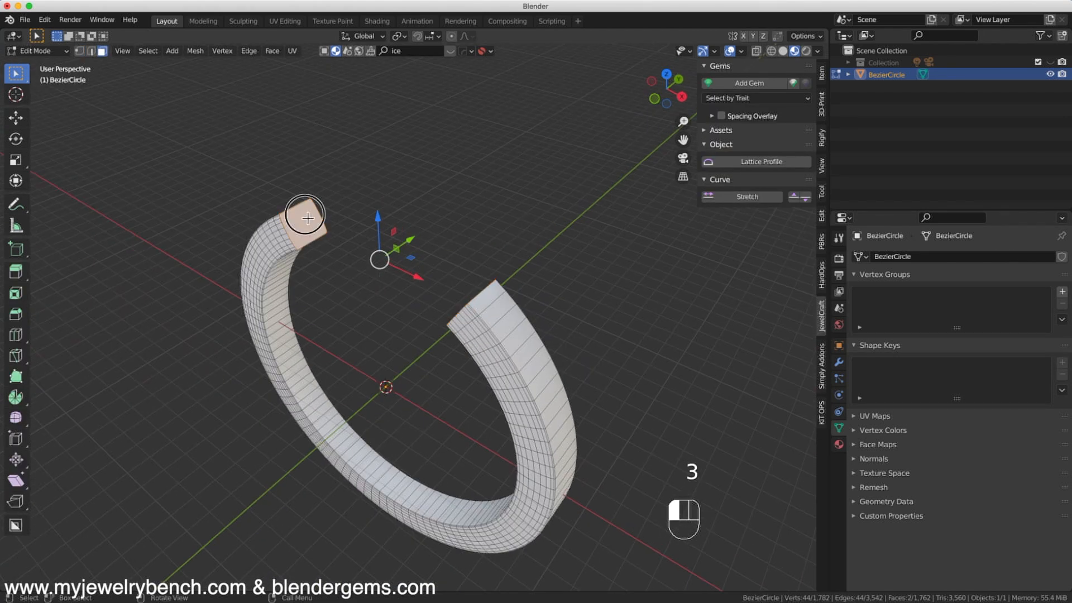
middle_click_drag(311, 225, 381, 173)
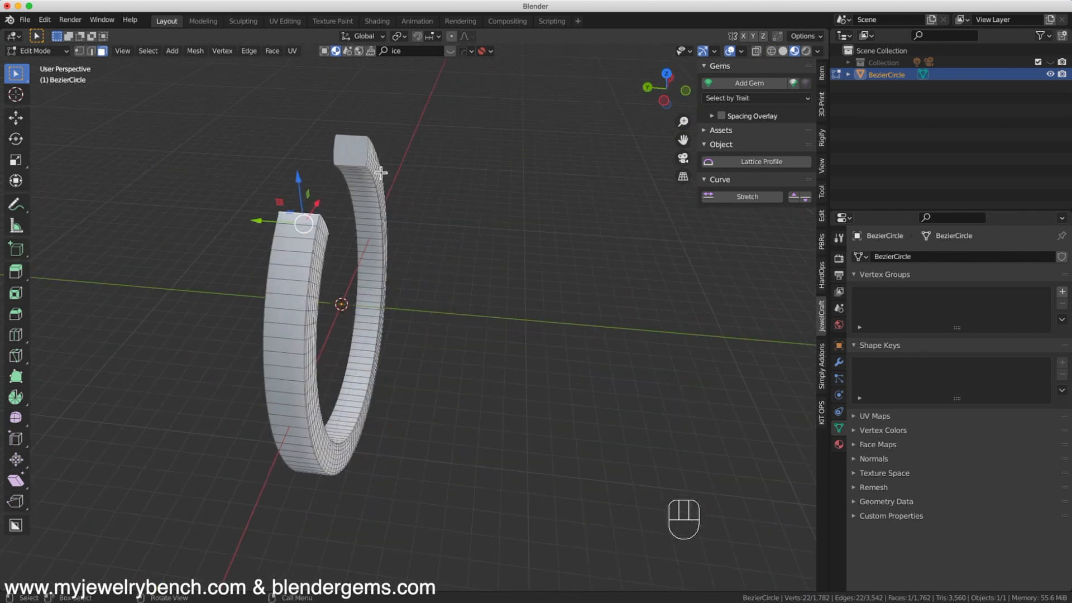
left_click(357, 152, "shift")
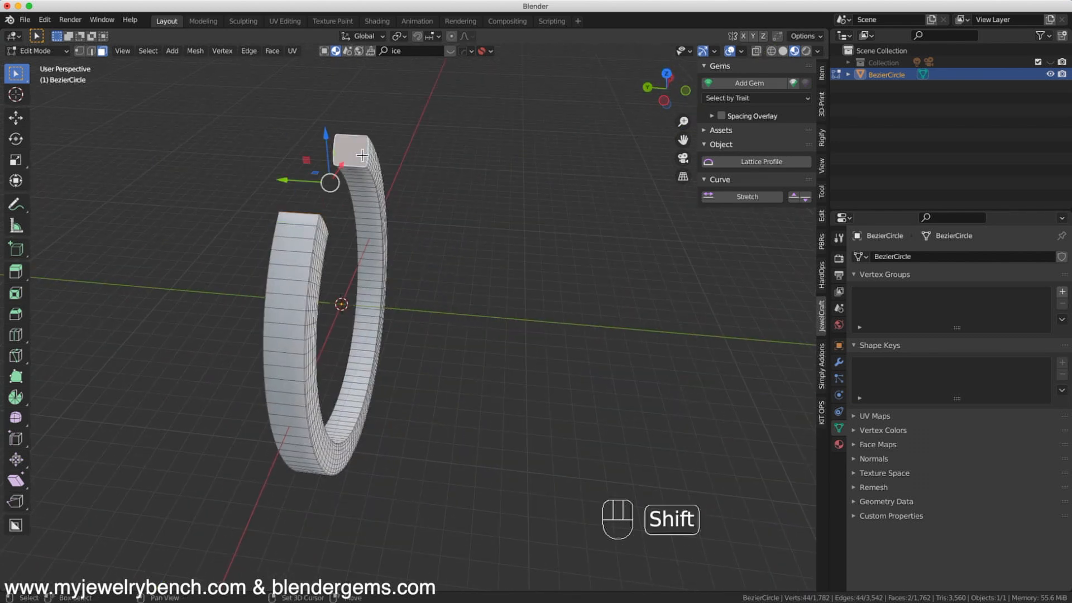
middle_click_drag(451, 201, 307, 210)
middle_click_drag(250, 163, 392, 165)
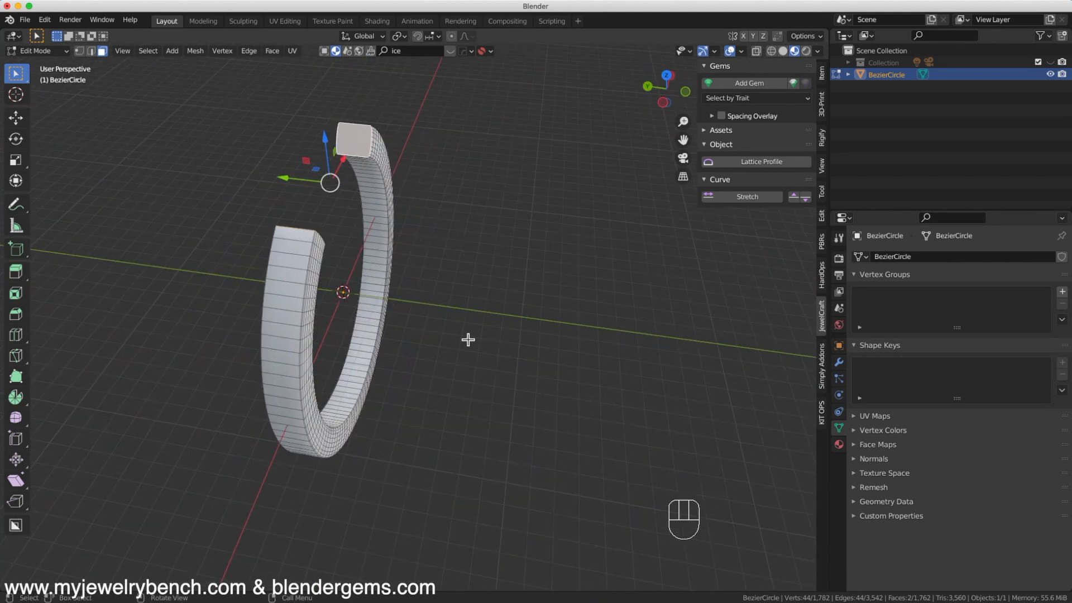
key("s")
key("y")
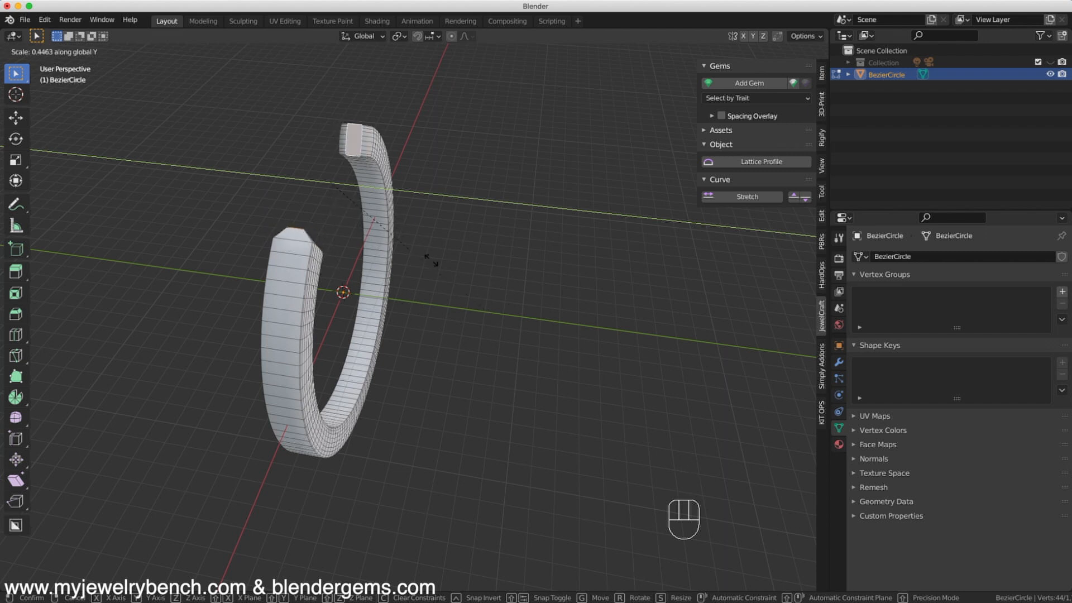
left_click(363, 232)
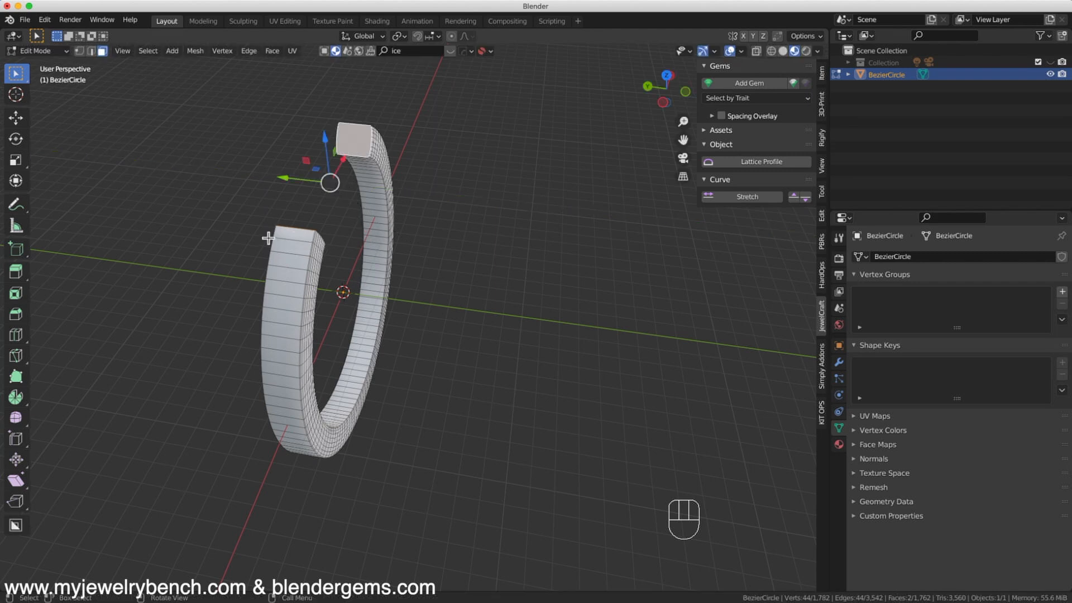
Taper the band toward its open ends by scaling both end faces along Y to about 0.33 with smooth proportional editing, size about 8.14.
scroll(337, 96, "up", 2)
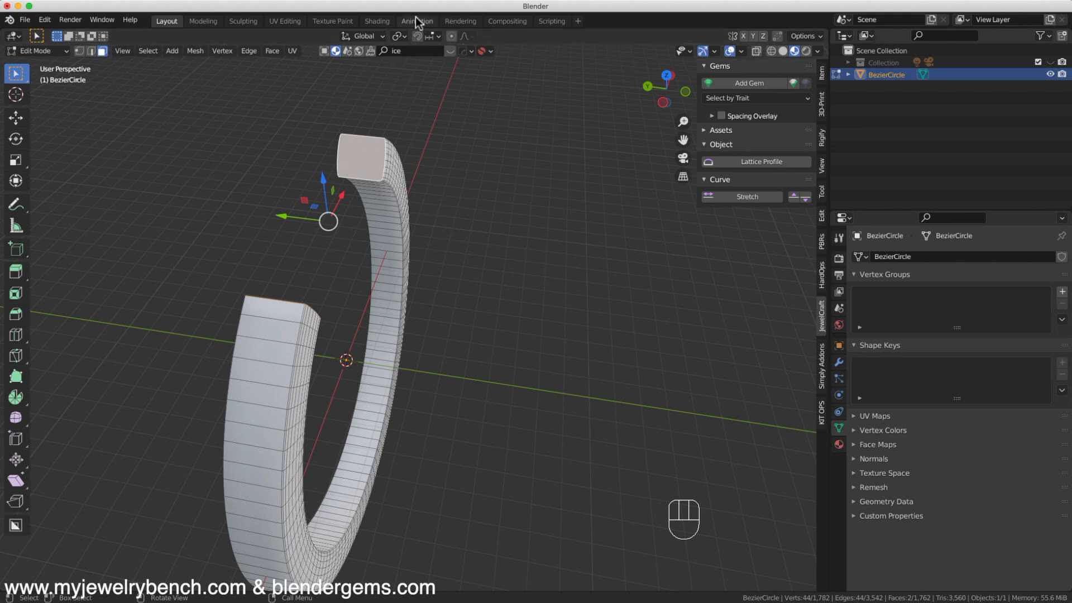
left_click(453, 37)
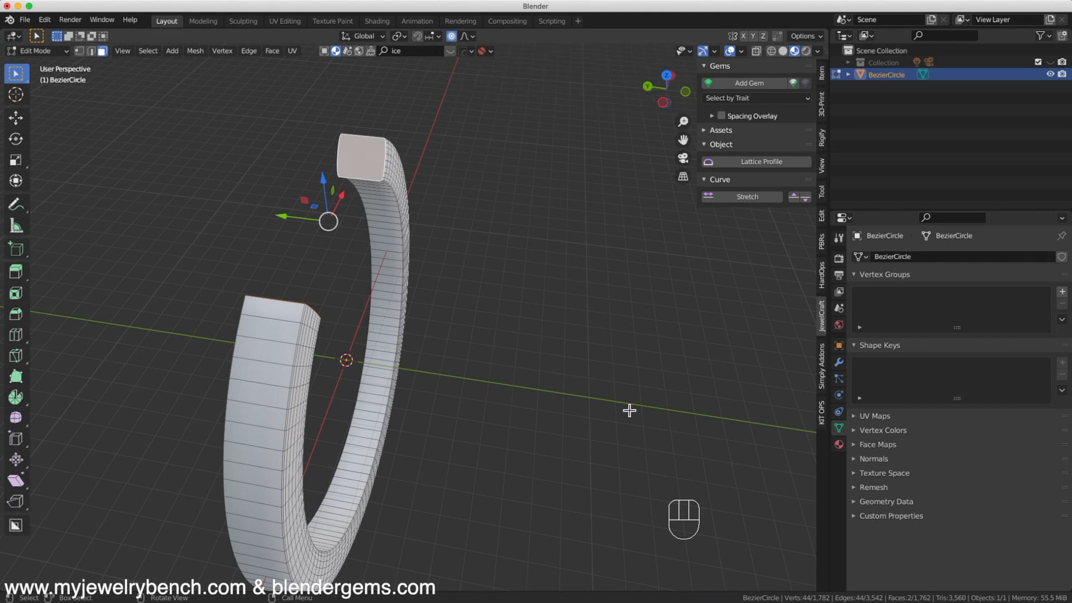
key("s")
key("y")
scroll(626, 404, "down", 18)
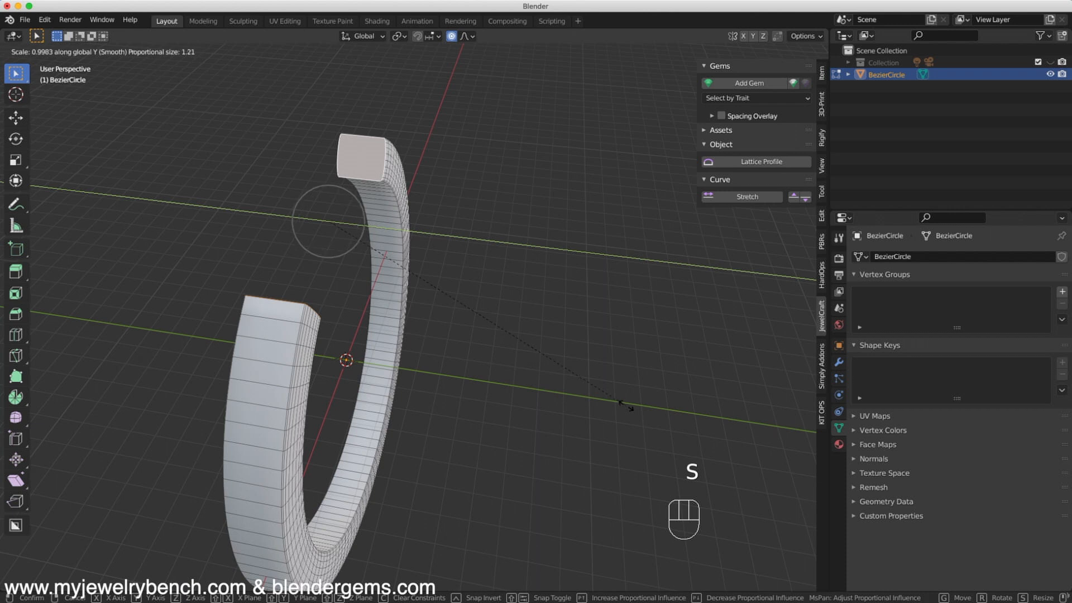
scroll(625, 404, "up", 5)
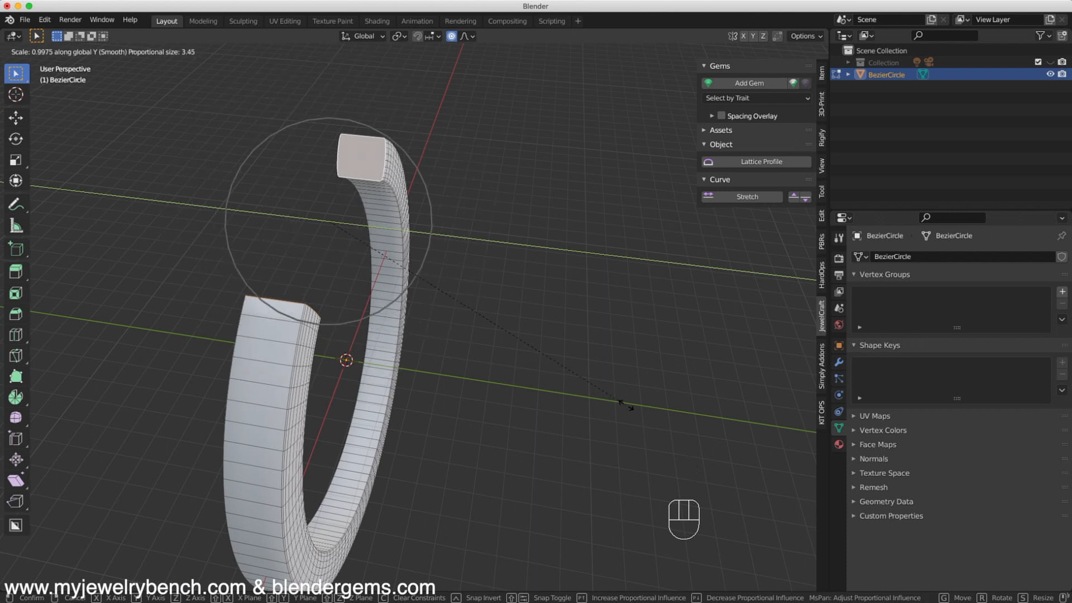
scroll(626, 405, "down", 3)
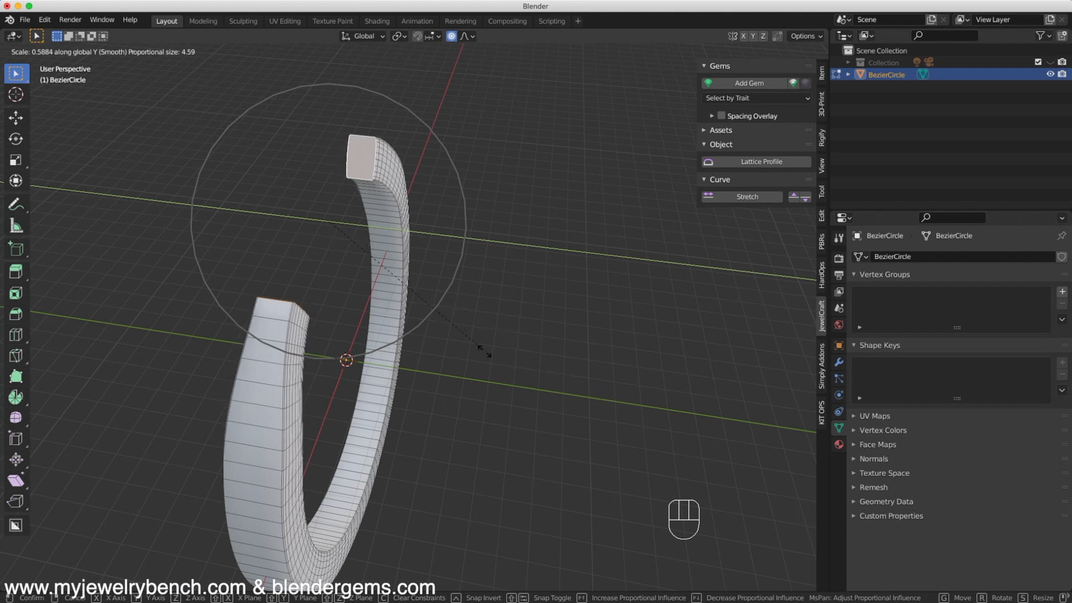
scroll(428, 337, "down", 3)
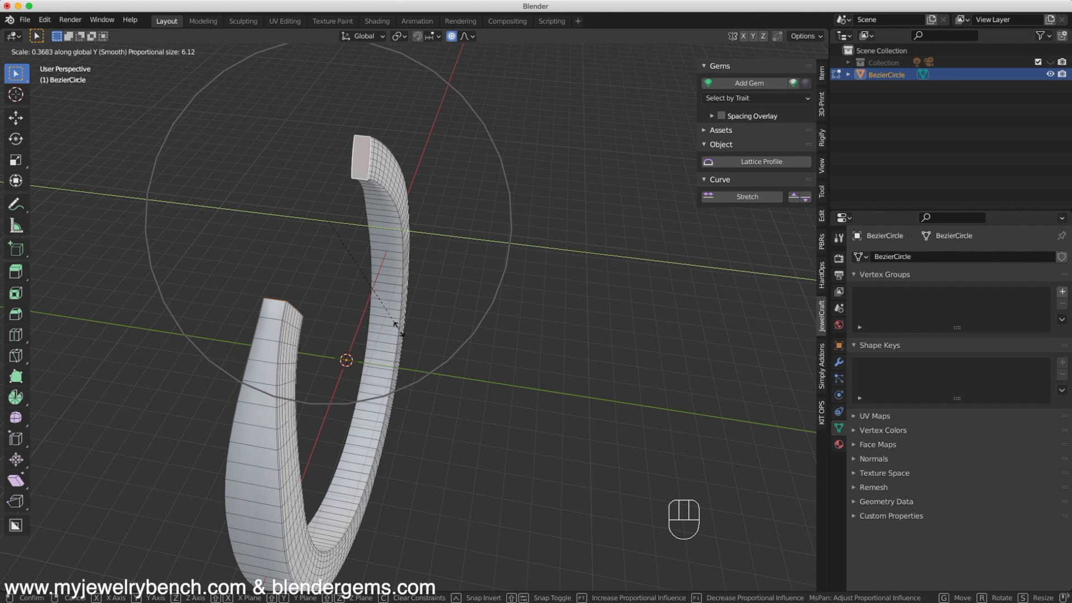
scroll(378, 327, "down", 2)
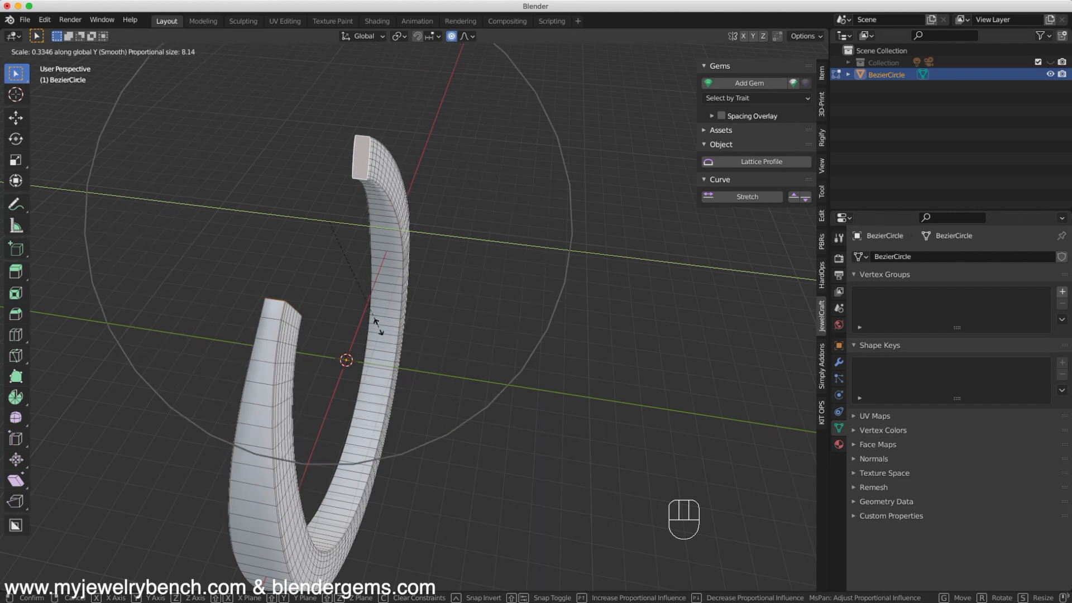
left_click(373, 323)
middle_click_drag(546, 340, 579, 337)
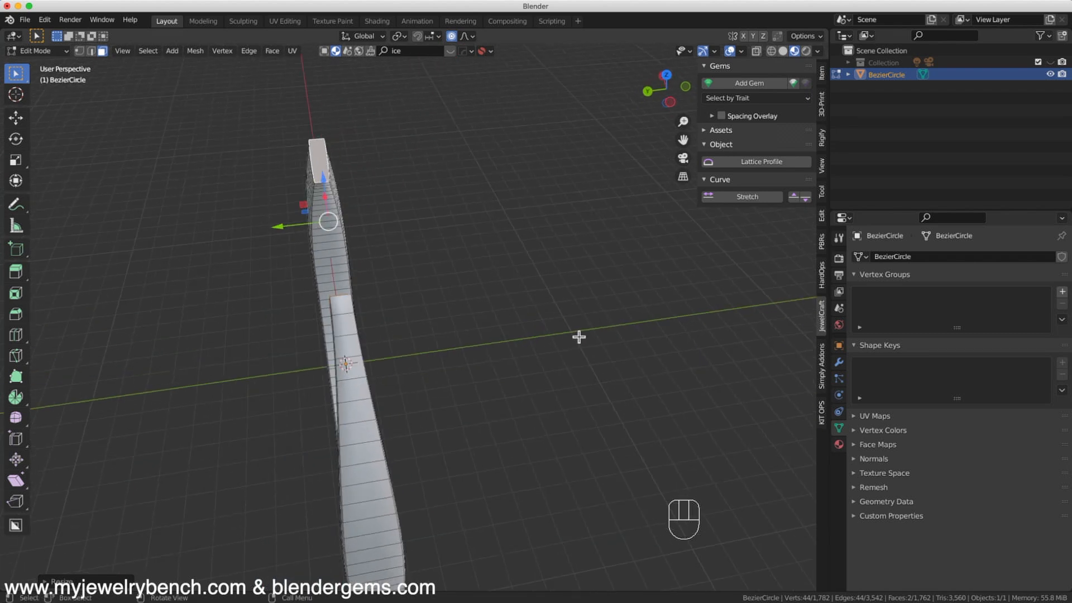
key("Tab")
middle_click_drag(411, 394, 446, 352)
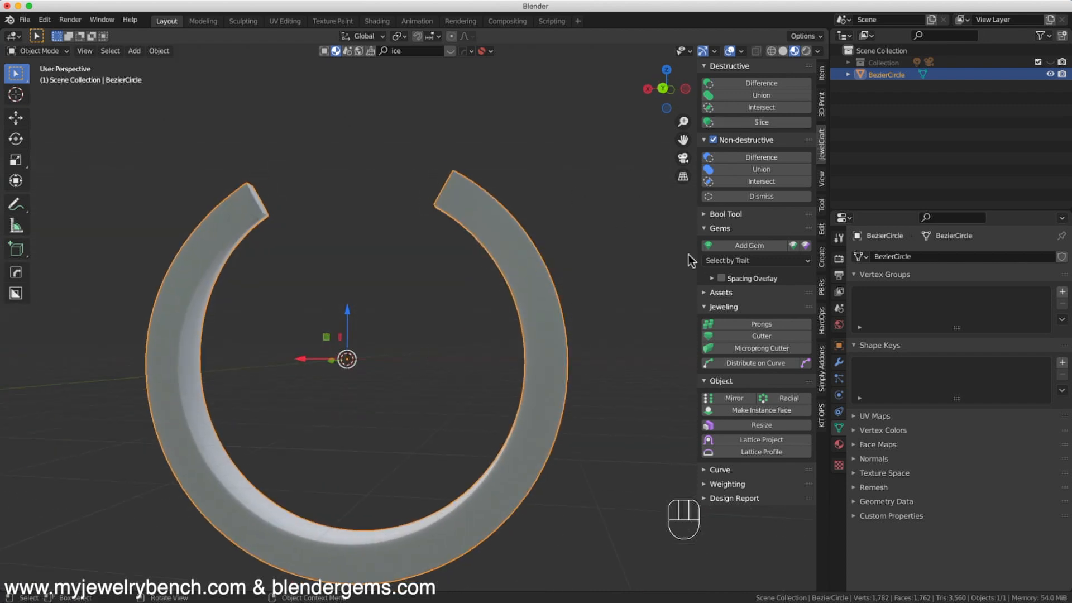
Rename the band object as Ring Shank and hide it in the scene.
double_click(891, 75)
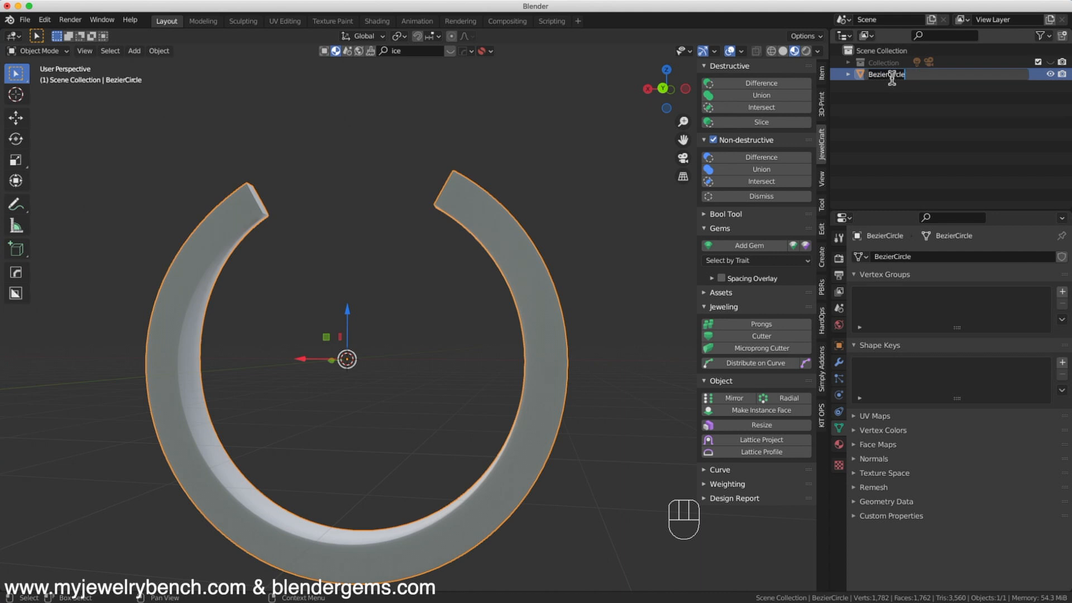
type("Ring Shank")
key("Return")
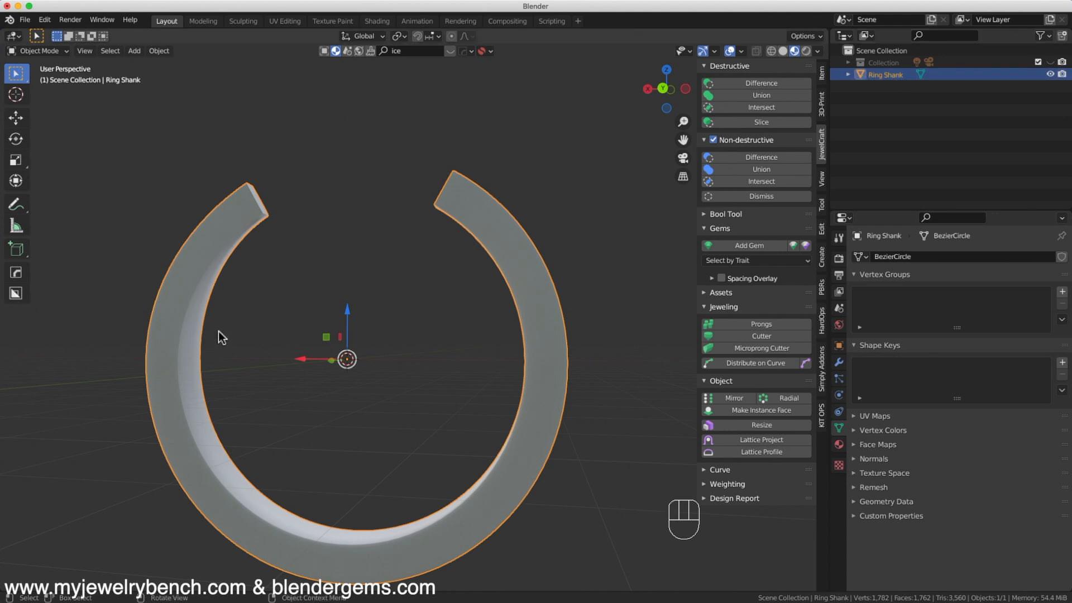
key("h")
middle_click_drag(322, 338, 454, 358)
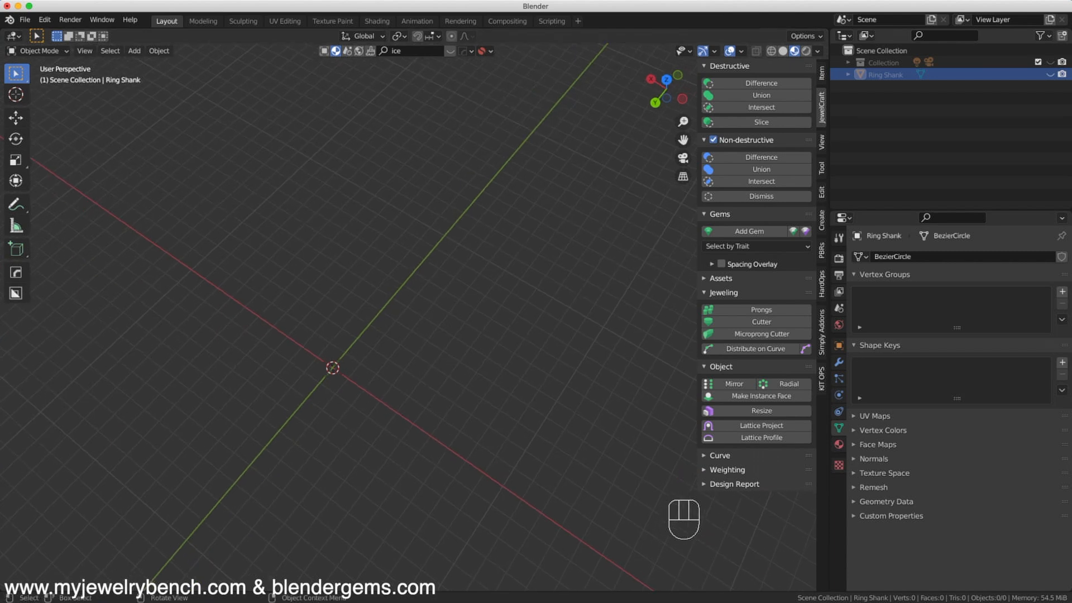
left_click_drag(2, 139, 316, 83)
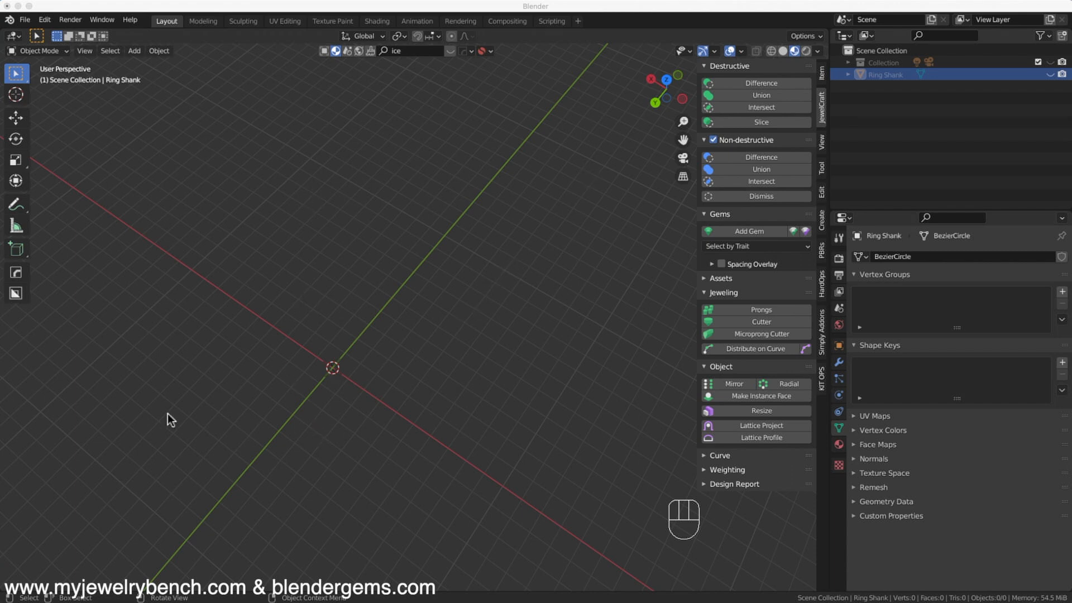
left_click(187, 400)
Add a 1 mm round-cut diamond gem at the origin with JewelCraft.
scroll(167, 430, "up", 3)
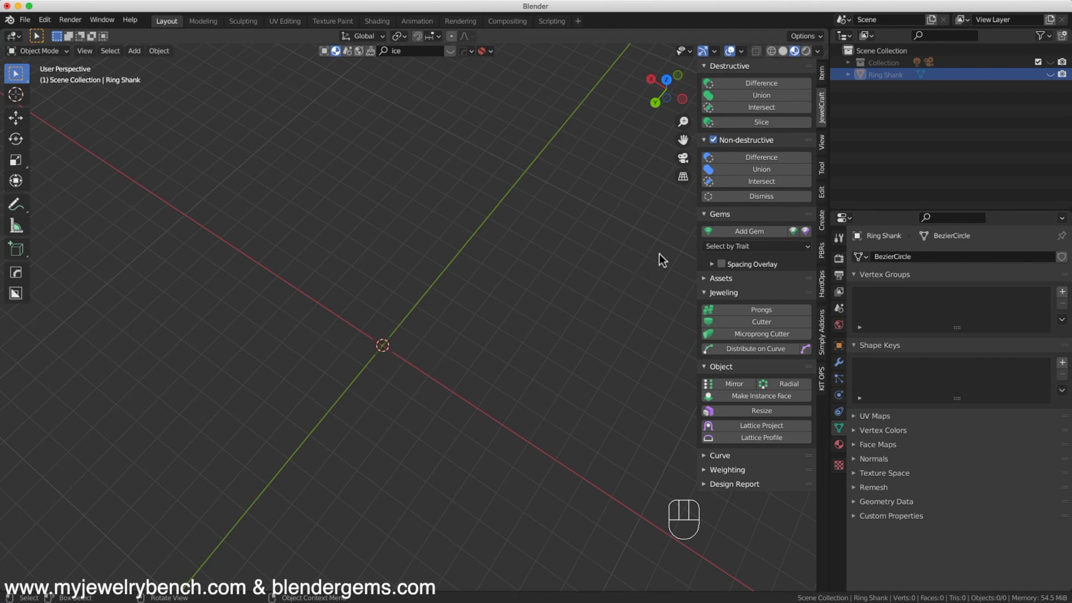
left_click(754, 232)
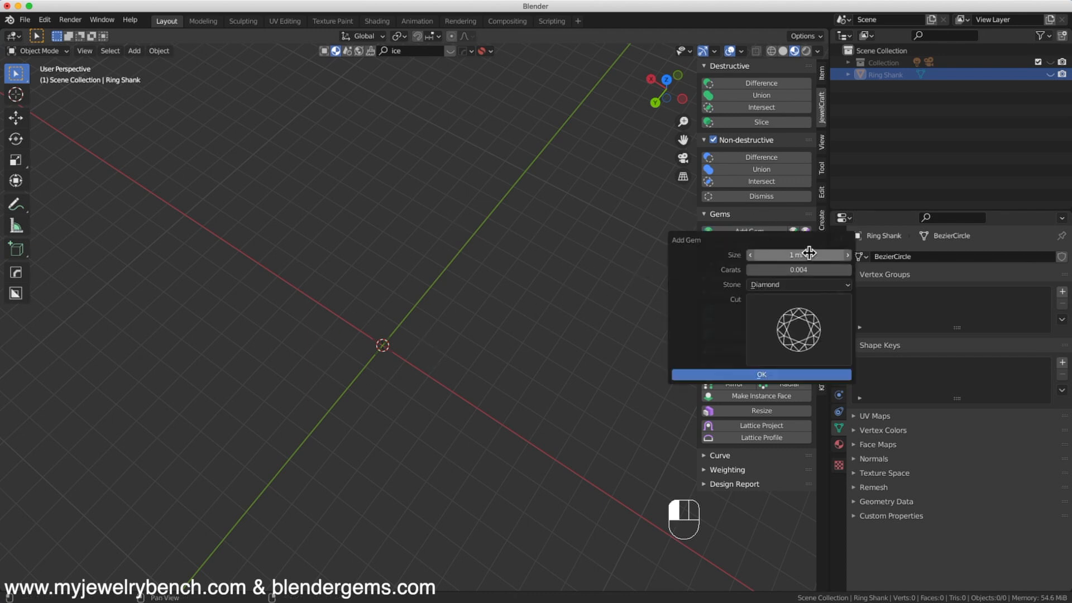
left_click(793, 376)
scroll(414, 369, "up", 3)
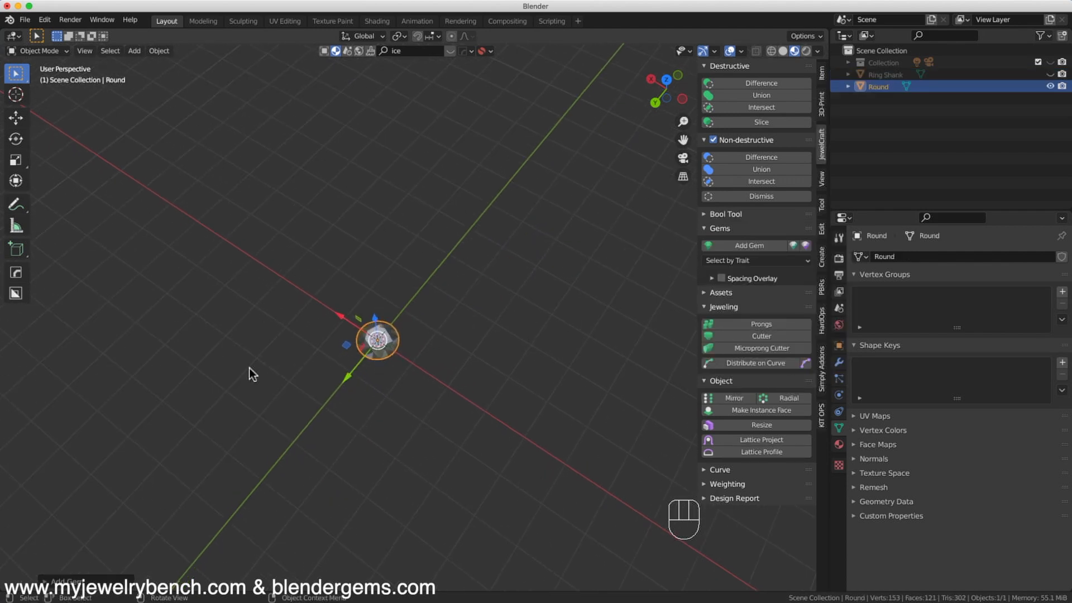
Add a Bezier circle curve at the origin, around the round gem.
key("shift+a")
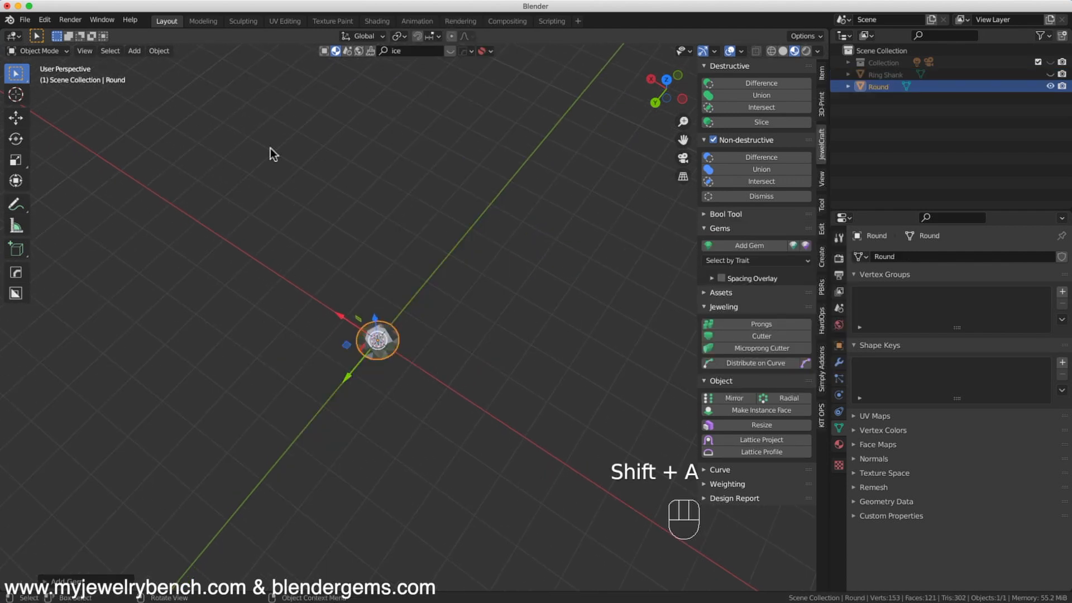
key("shift+a")
mouse_move(257, 134)
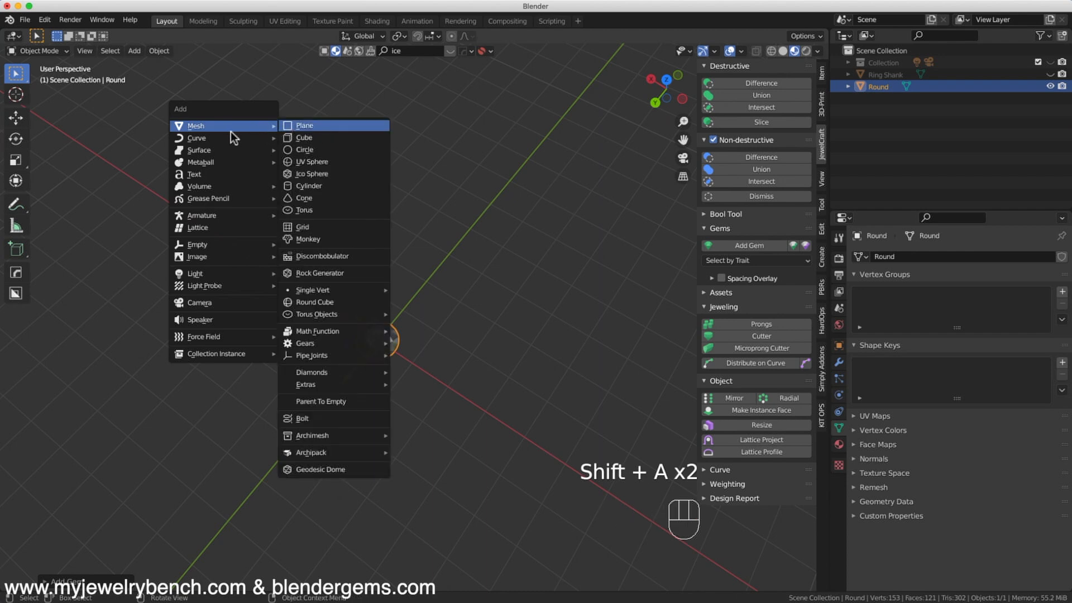
left_click(323, 149)
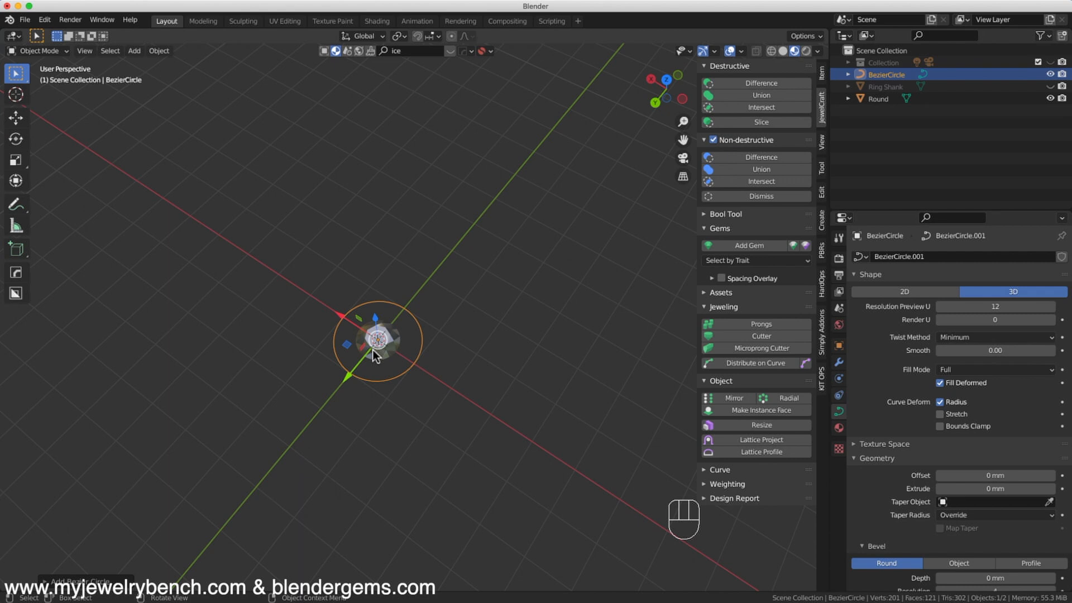
key("shift+b")
left_click_drag(314, 265, 475, 441)
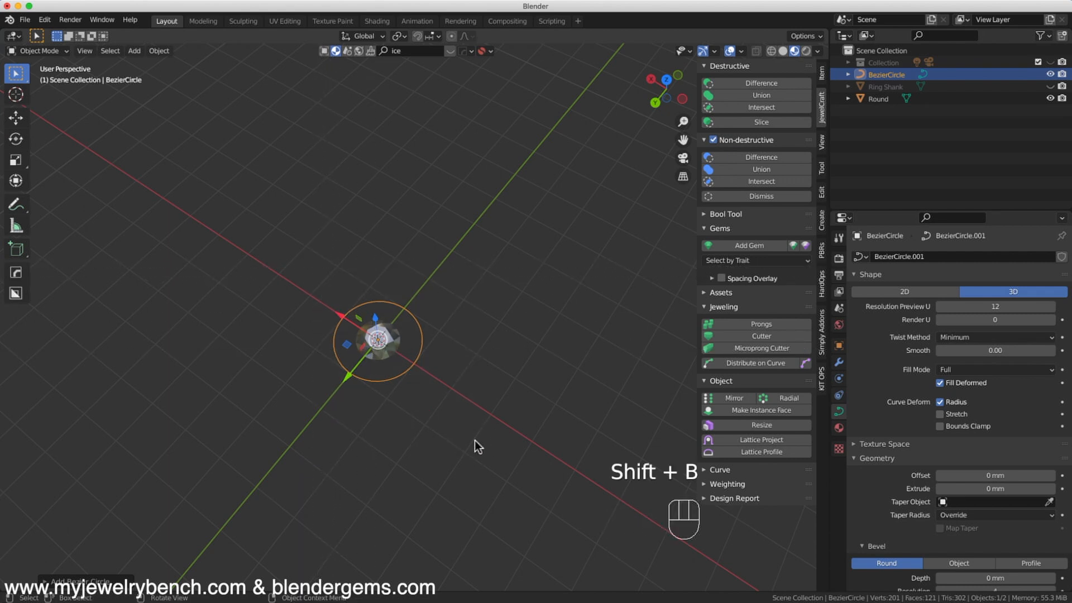
In top view, turn off proportional editing and shrink the handles of the circle's Y 1 mm control point almost to zero for a pointed tip.
middle_click_drag(401, 313, 511, 329)
key("KP_7")
scroll(423, 408, "down", 3)
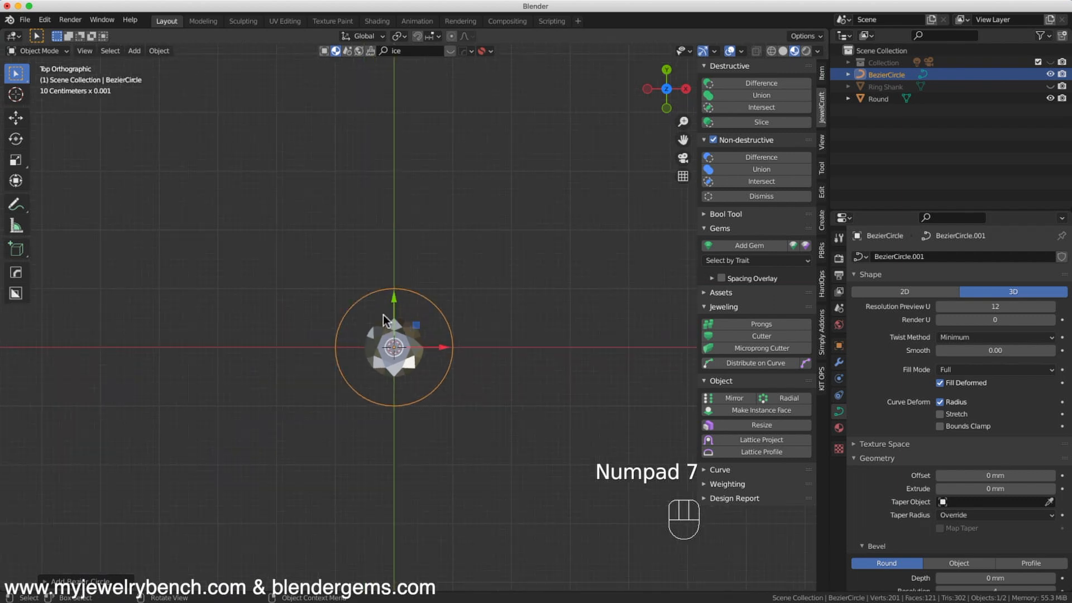
scroll(383, 314, "up", 6)
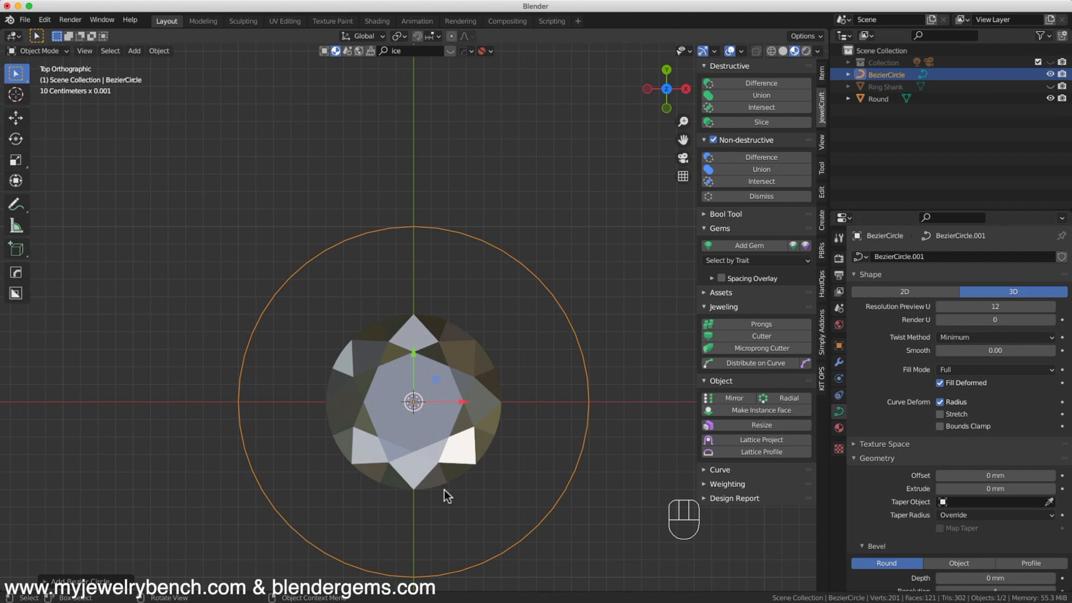
scroll(410, 256, "down", 3)
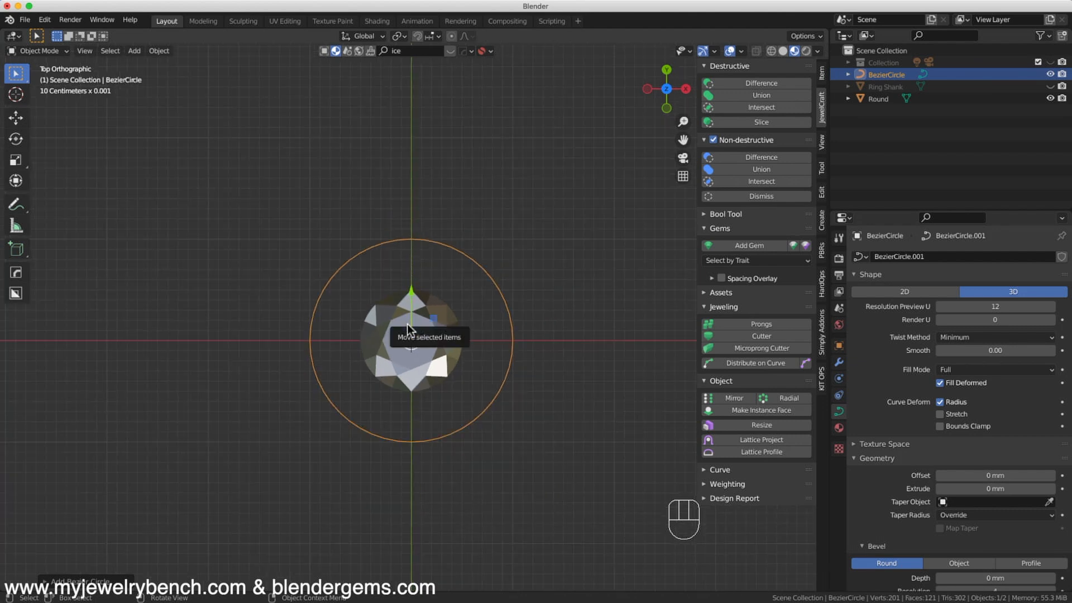
key("Tab")
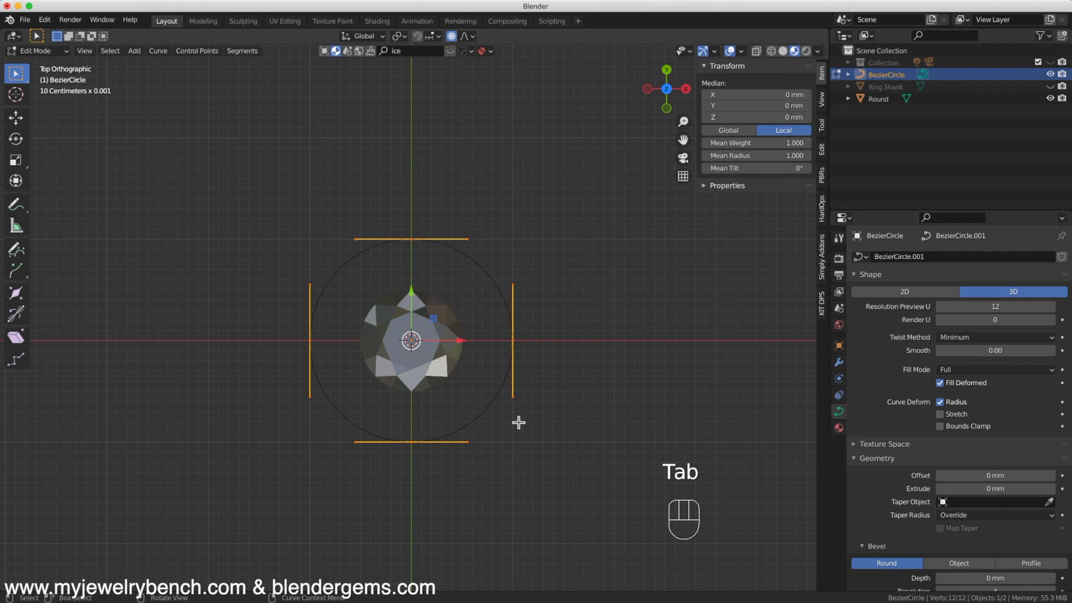
left_click(412, 239)
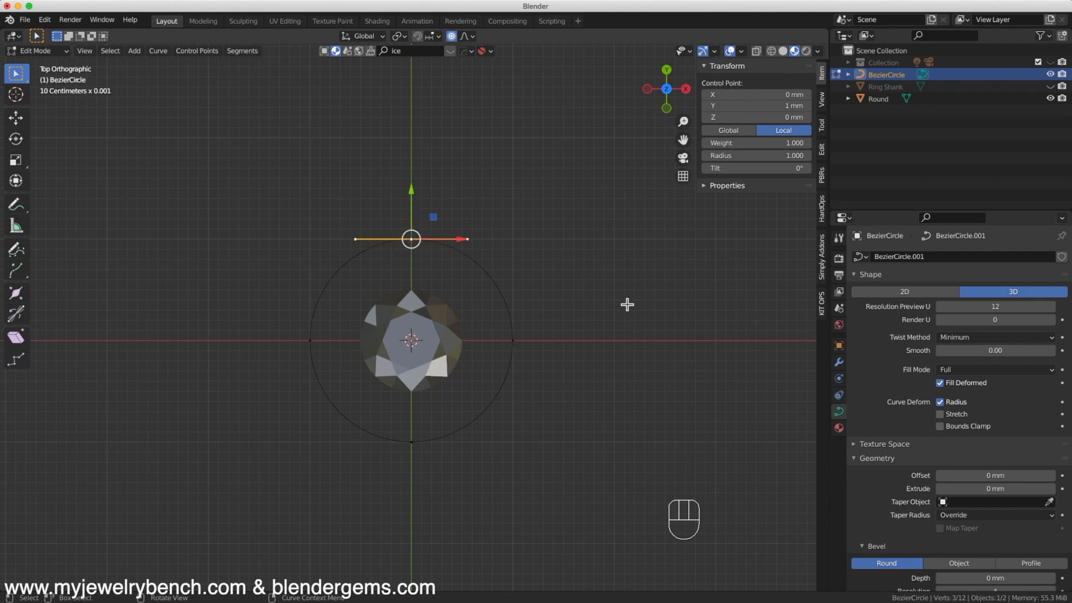
key("s")
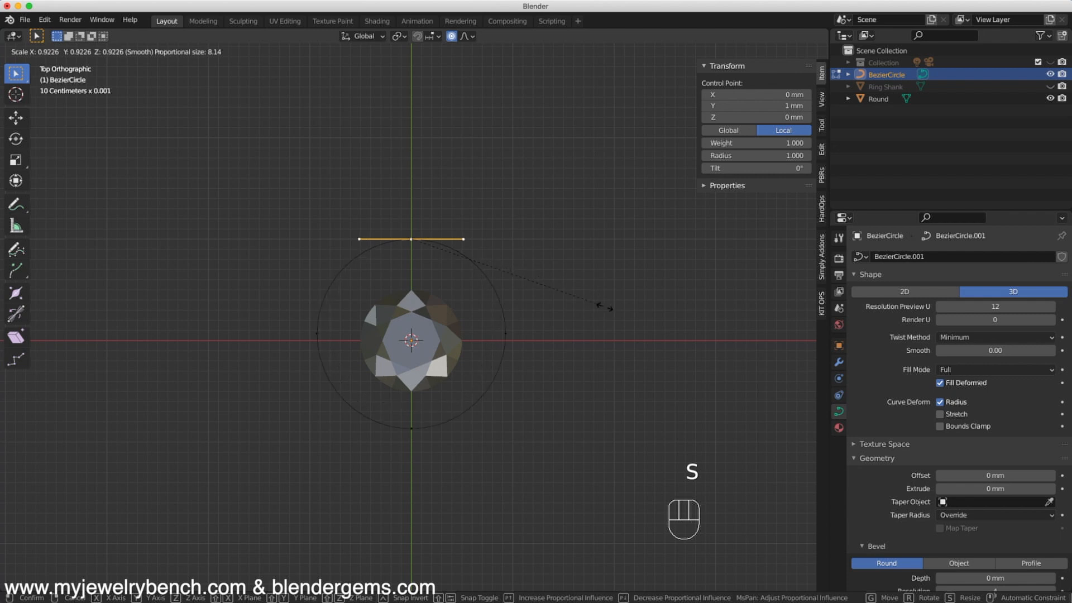
right_click(643, 324)
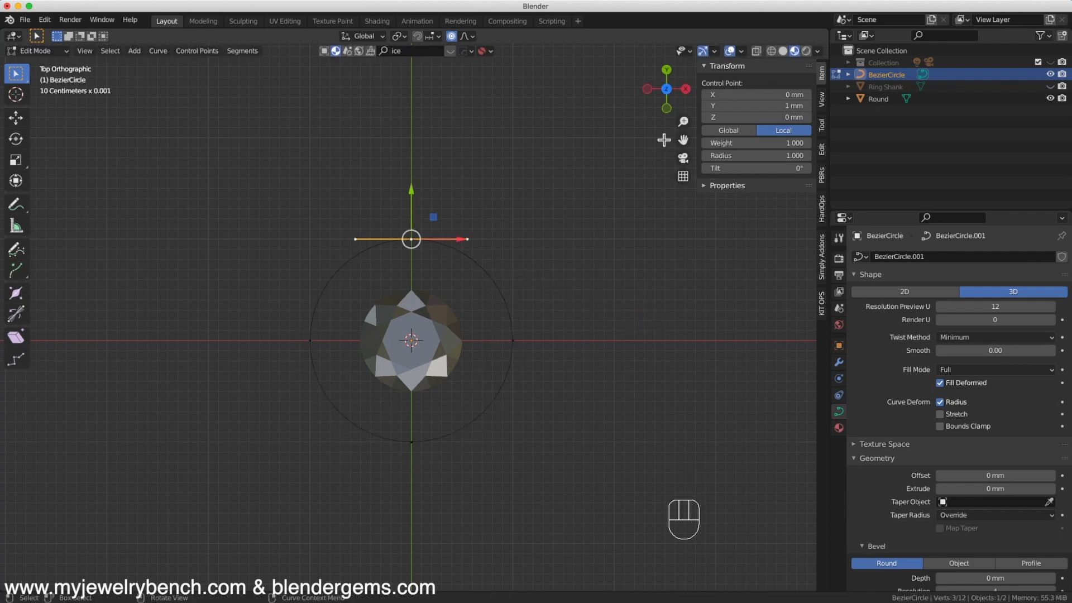
left_click(451, 37)
key("s")
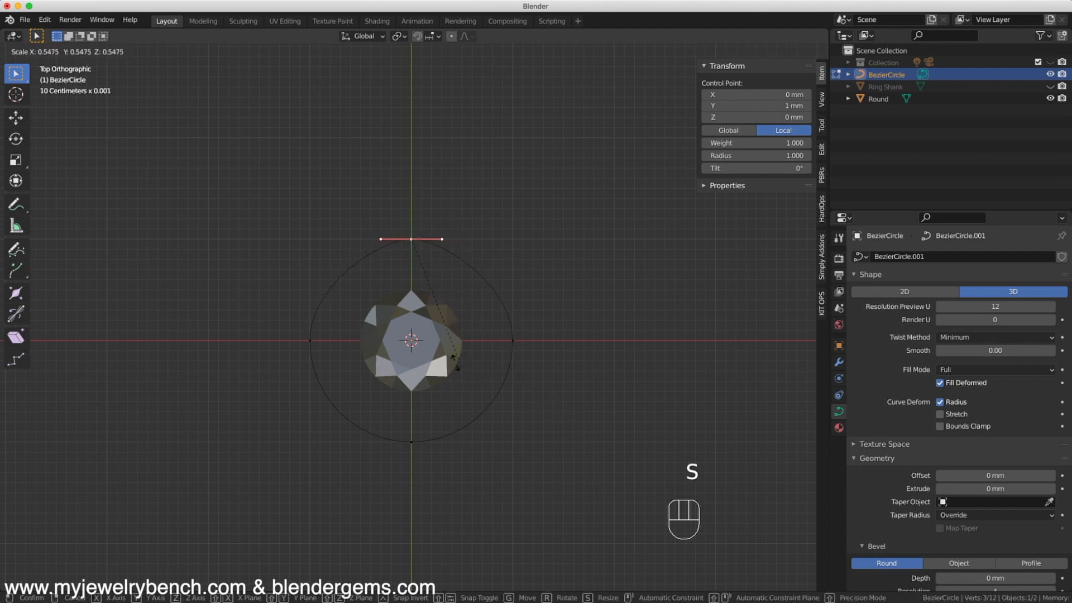
left_click(407, 255)
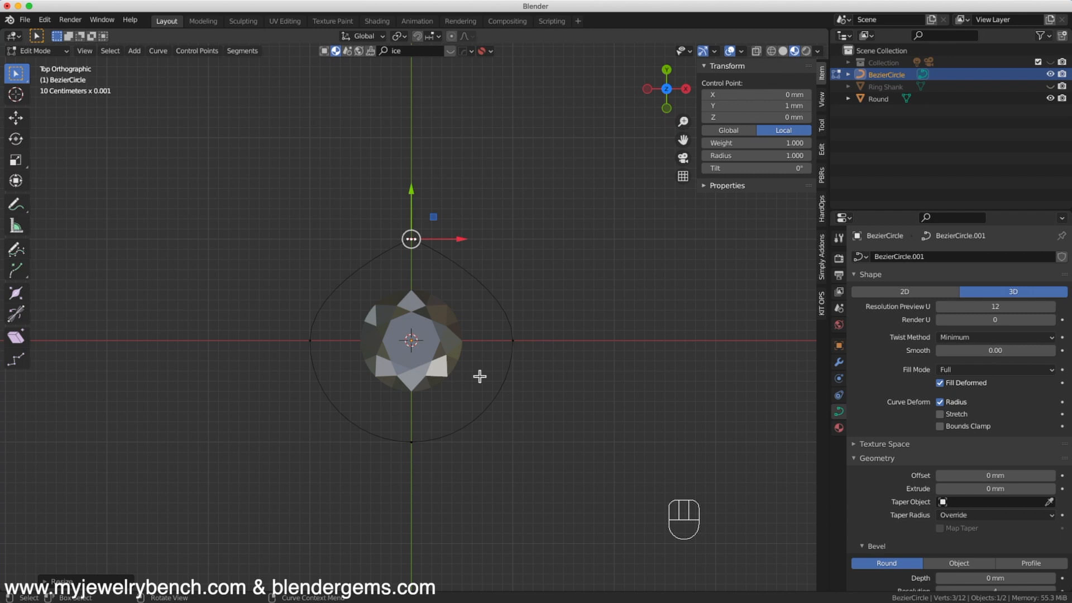
Scale the two side control points of the curve in toward the gem, to about 0.57 mm from the centre.
left_click(314, 345)
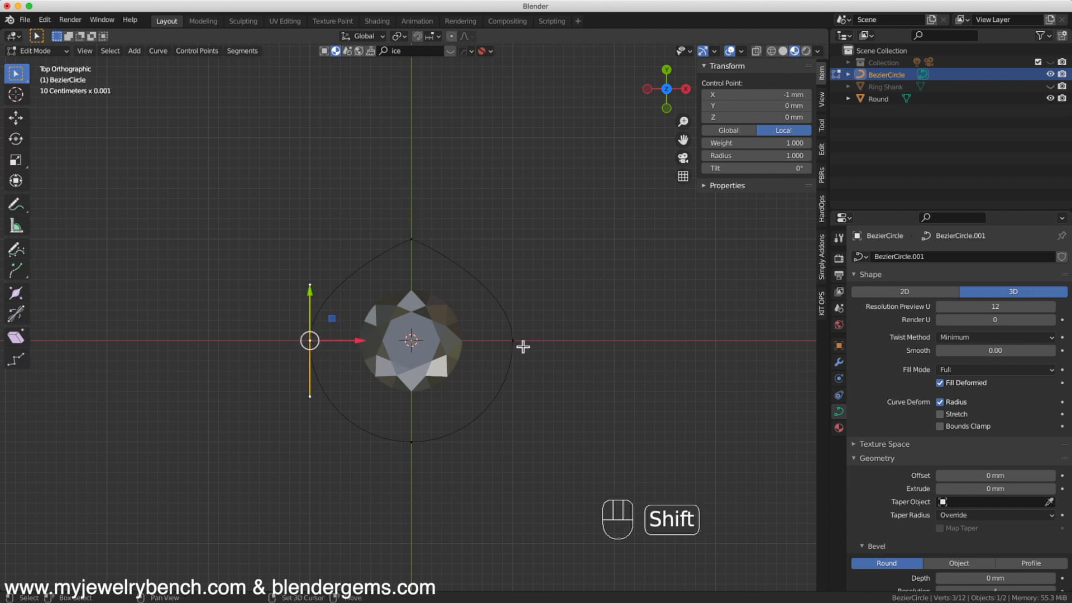
left_click(514, 343, "shift")
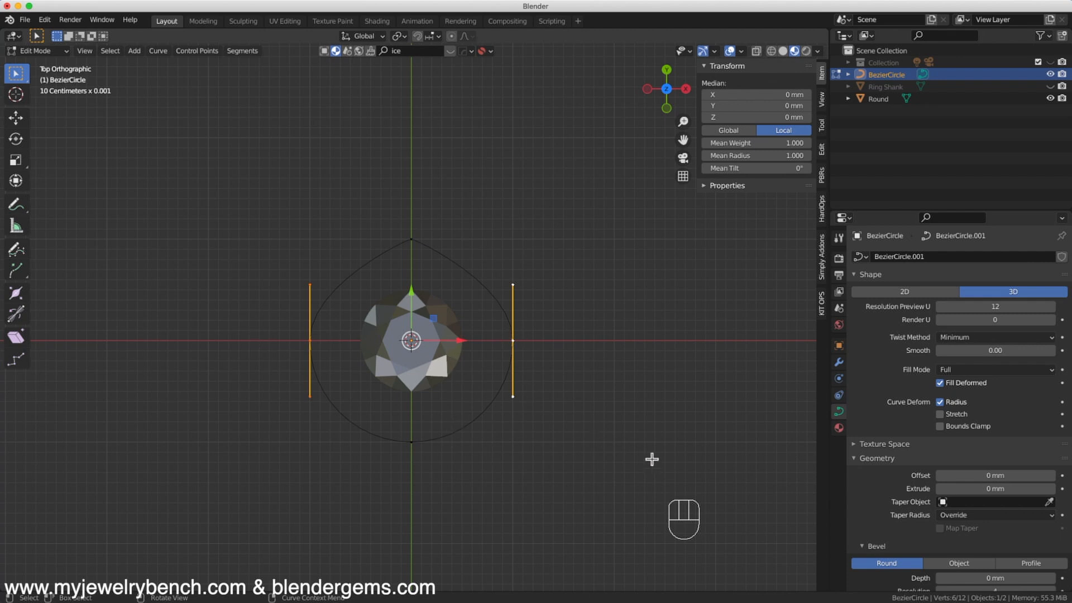
key("s")
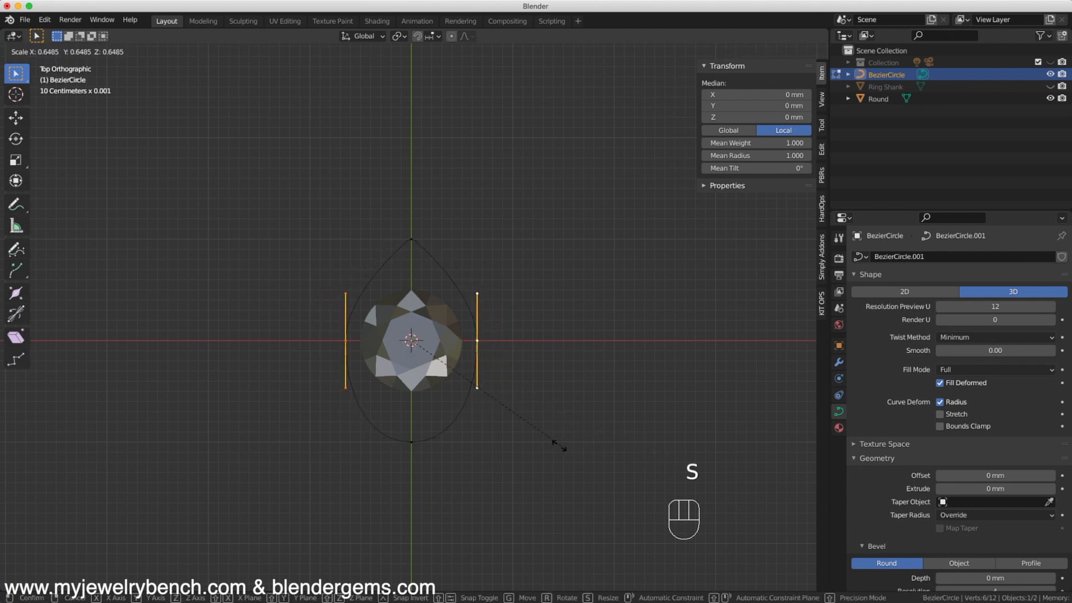
left_click(494, 447)
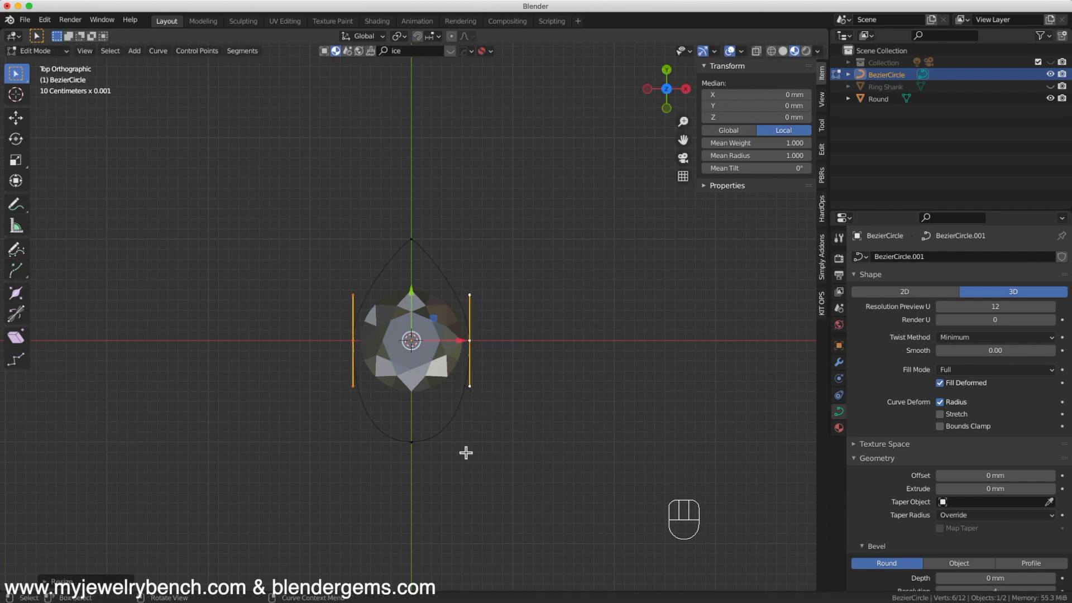
Move the curve's rounded-end control point to about Y -0.61 mm and the pointed tip to about Y 1.52 mm.
left_click(412, 442)
left_click_drag(412, 443, 416, 365)
left_click(416, 358)
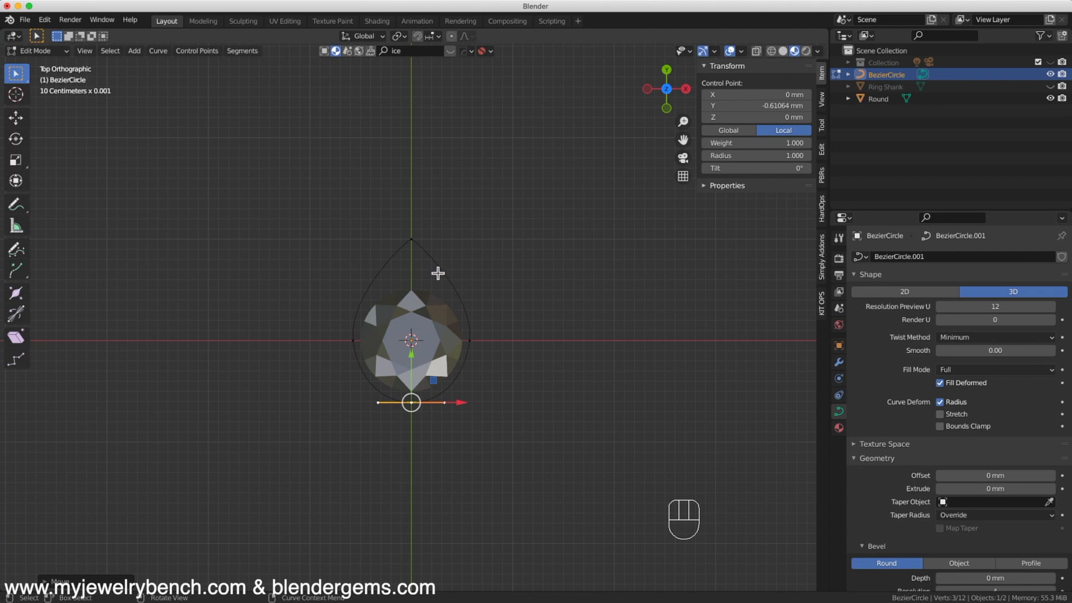
left_click(413, 238)
left_click_drag(417, 201, 419, 149)
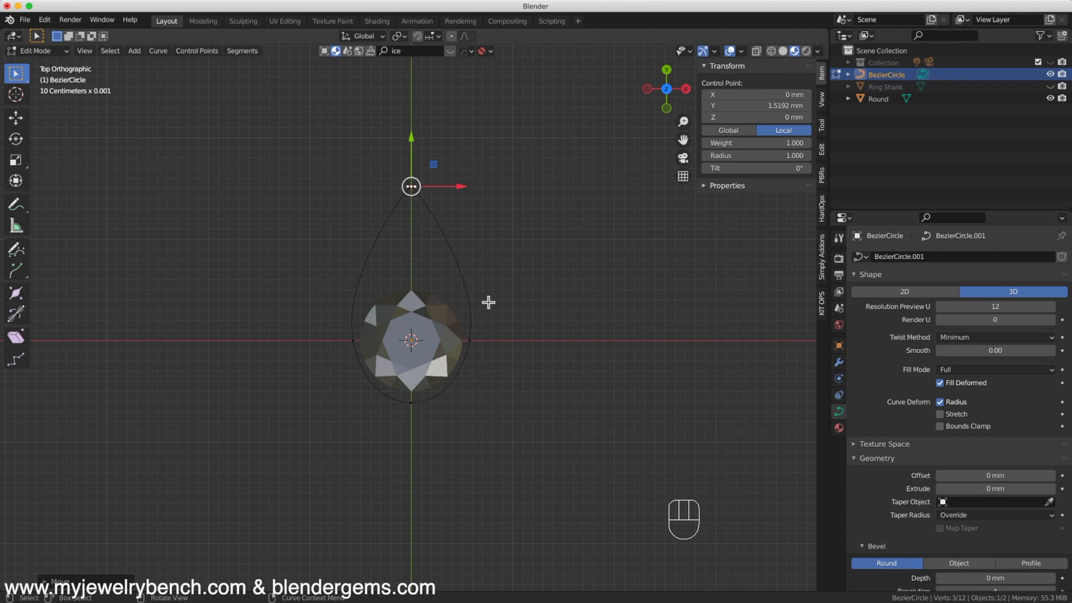
Straighten the teardrop's sides by moving both side points' tip-facing handles inward along X, the one on the negative side to about -0.36 mm.
left_click(472, 341)
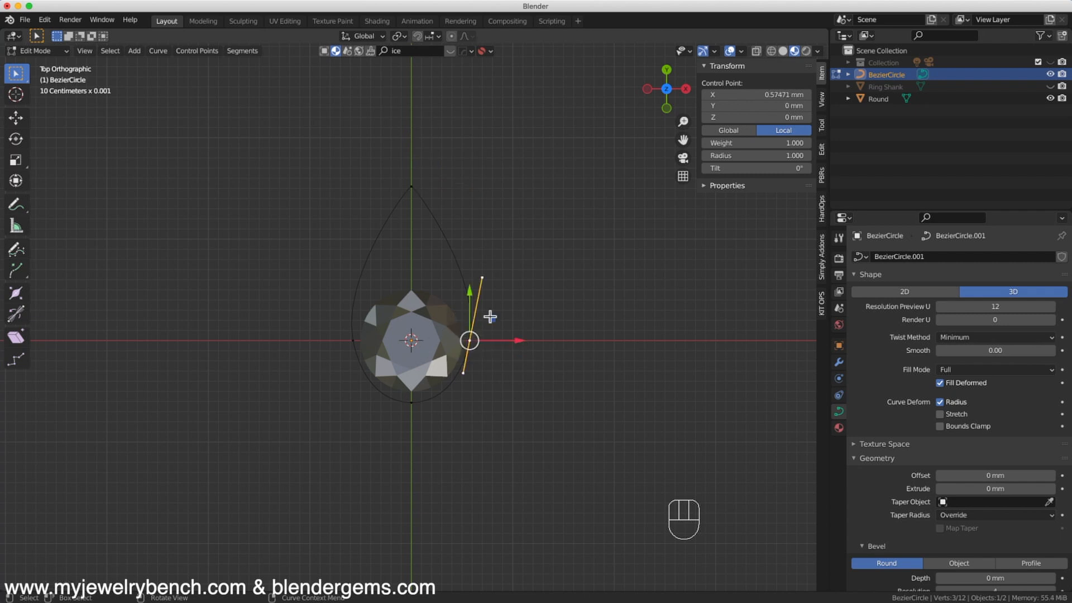
left_click(488, 284)
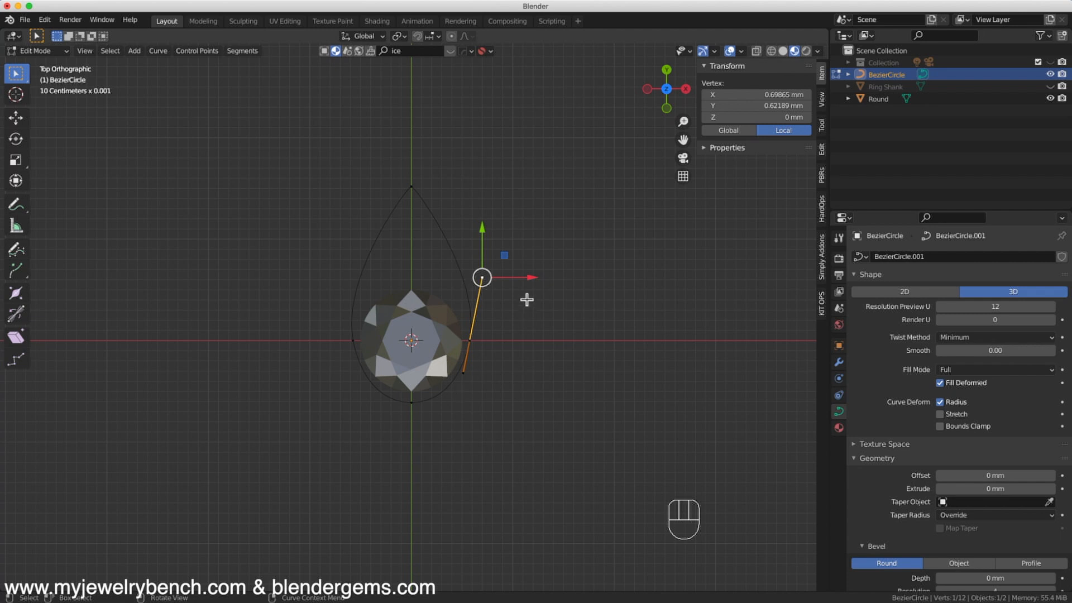
left_click_drag(530, 279, 498, 279)
left_click(353, 340)
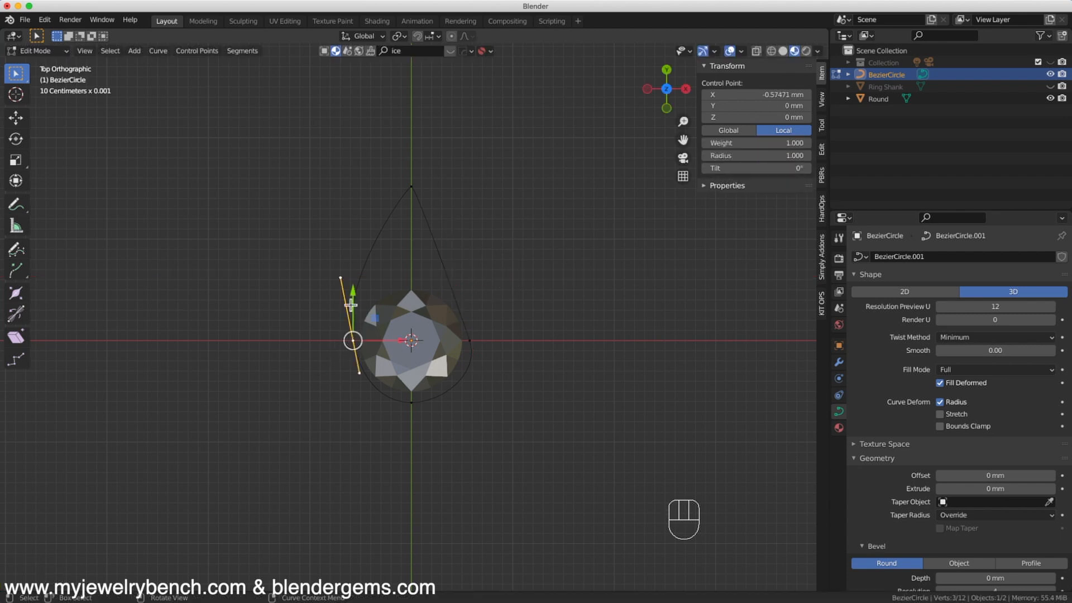
left_click(345, 278)
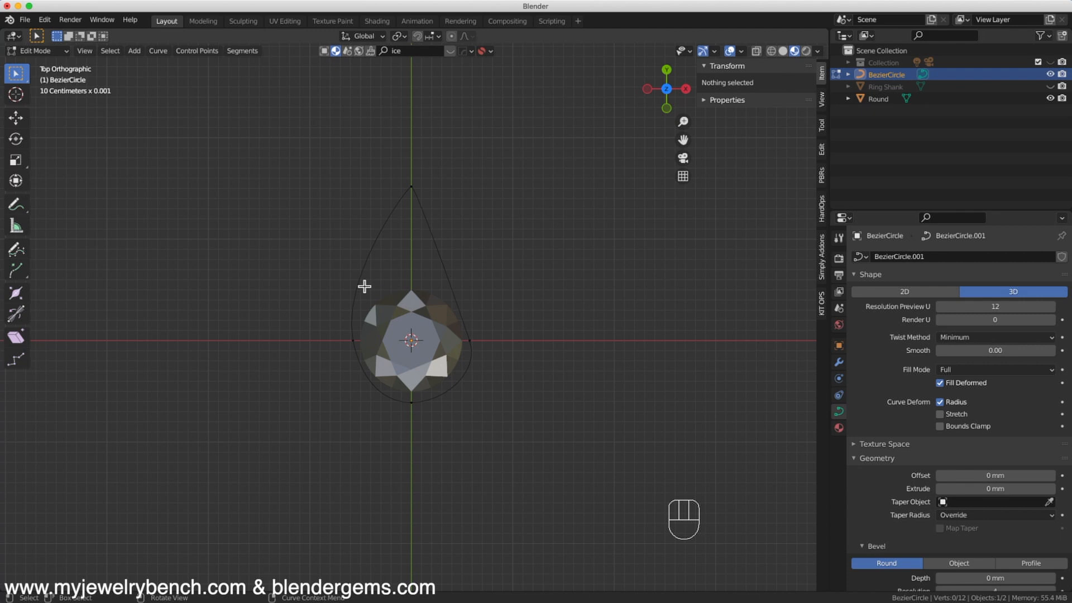
left_click(353, 339)
left_click(340, 277)
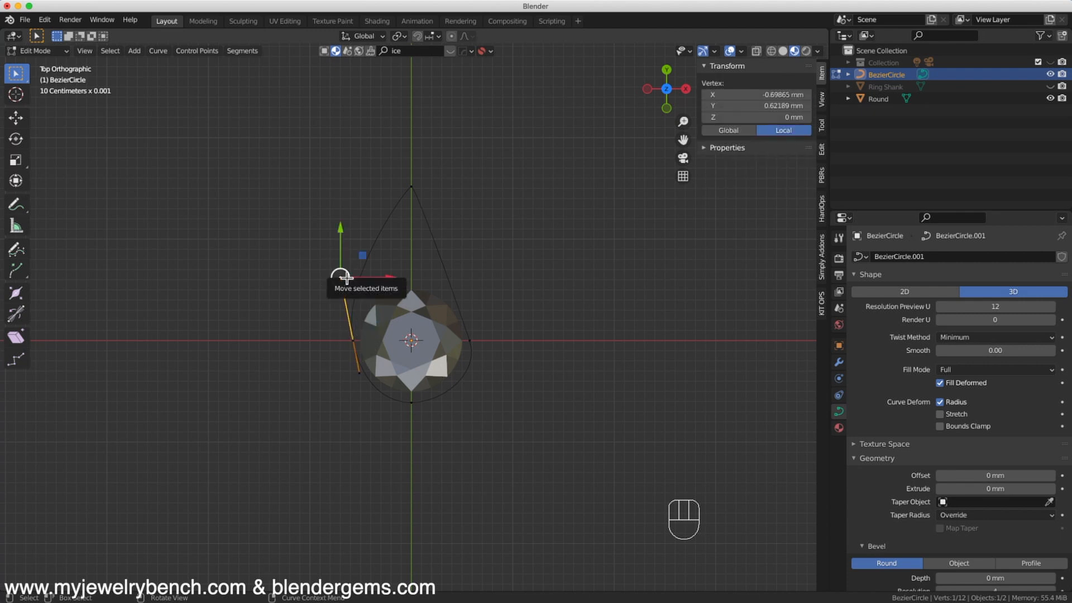
left_click_drag(389, 277, 430, 286)
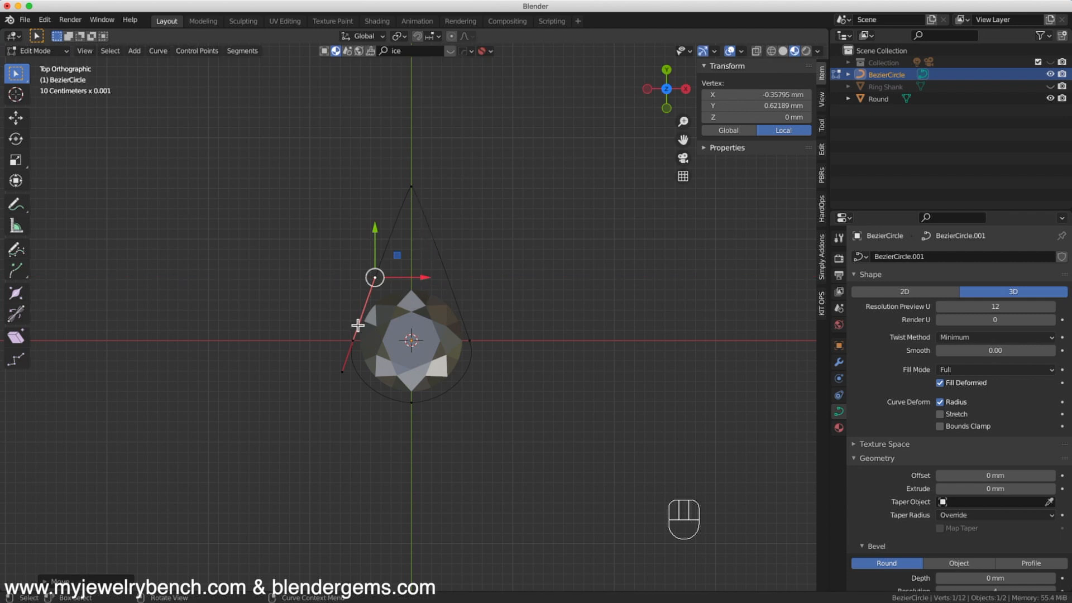
key("Tab")
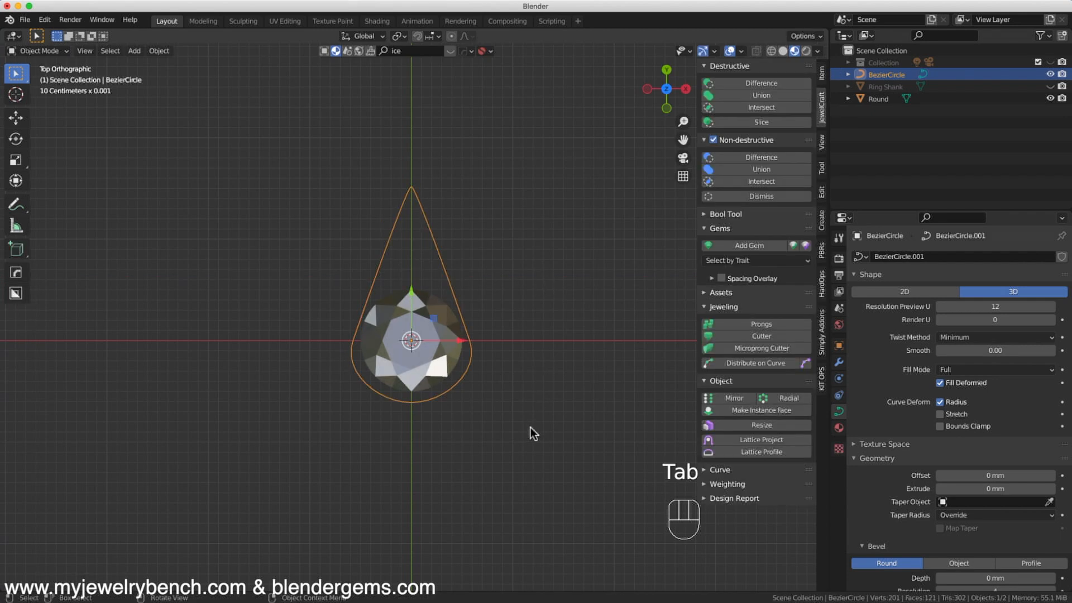
Check the cluster shape in the reference photo and rename the teardrop Bezier curve as Accent Curve.
left_click(426, 346)
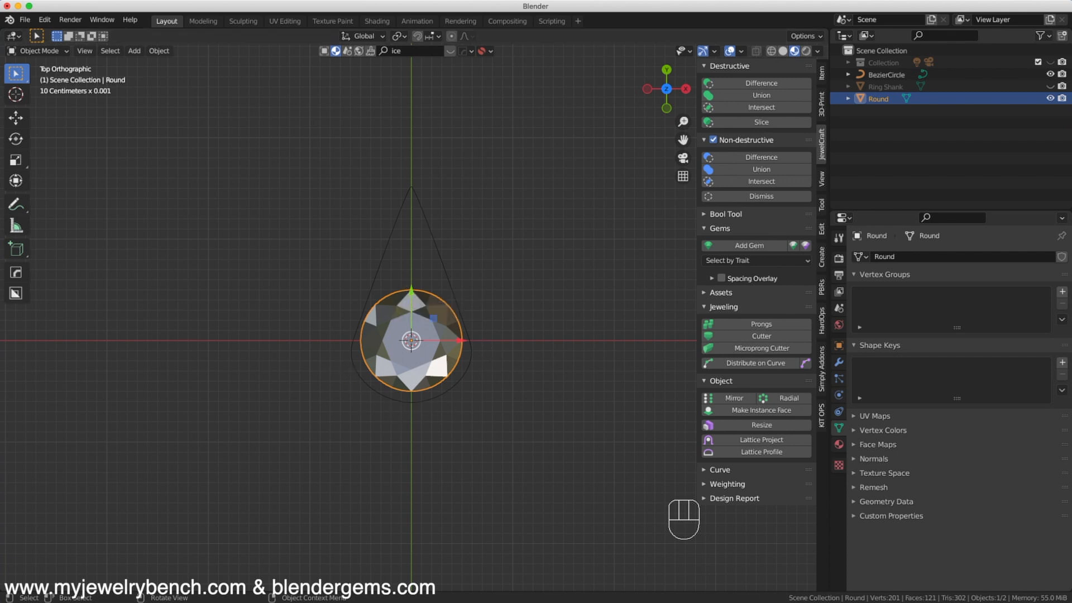
left_click_drag(0, 279, 183, 49)
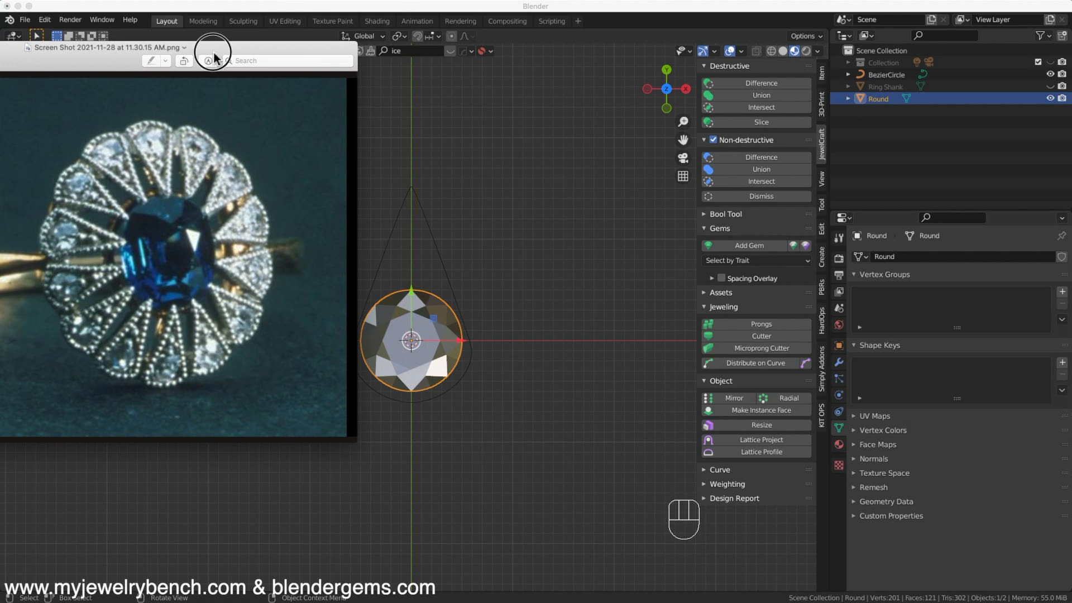
left_click(893, 75)
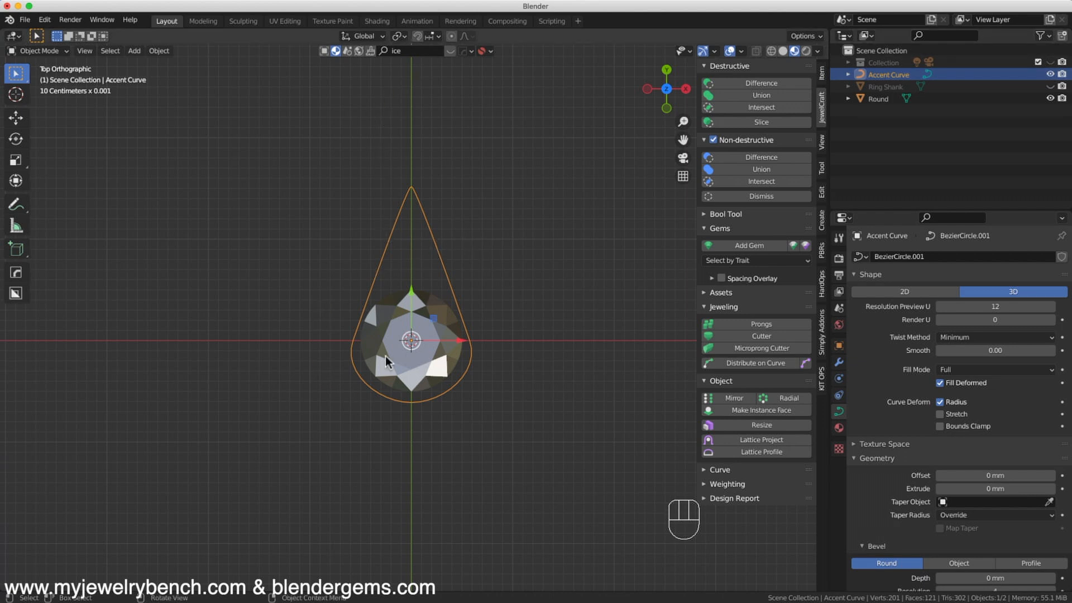
Duplicate Accent Curve and move the copy about 0.136 mm down along Z below the original.
middle_click_drag(468, 281, 443, 302)
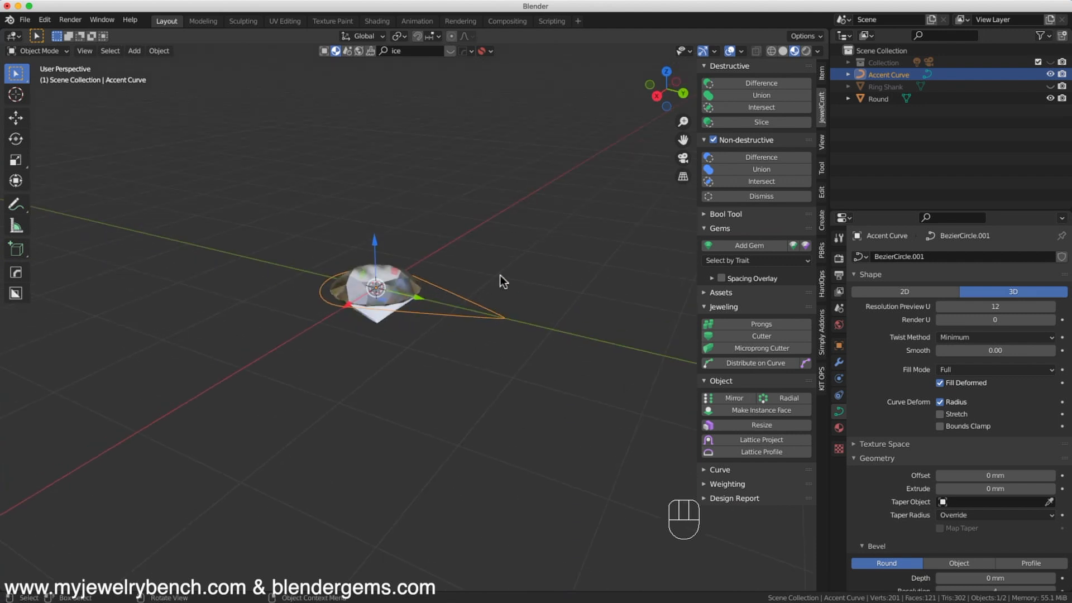
scroll(415, 302, "up", 4)
middle_click_drag(415, 299, 494, 285)
middle_click_drag(312, 310, 568, 234)
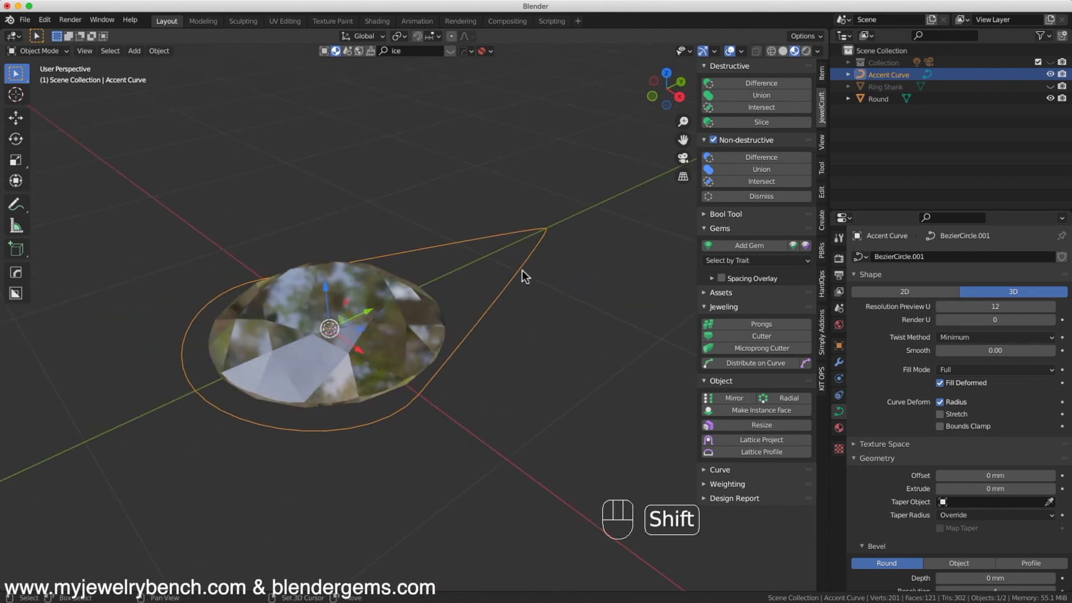
key("shift+d")
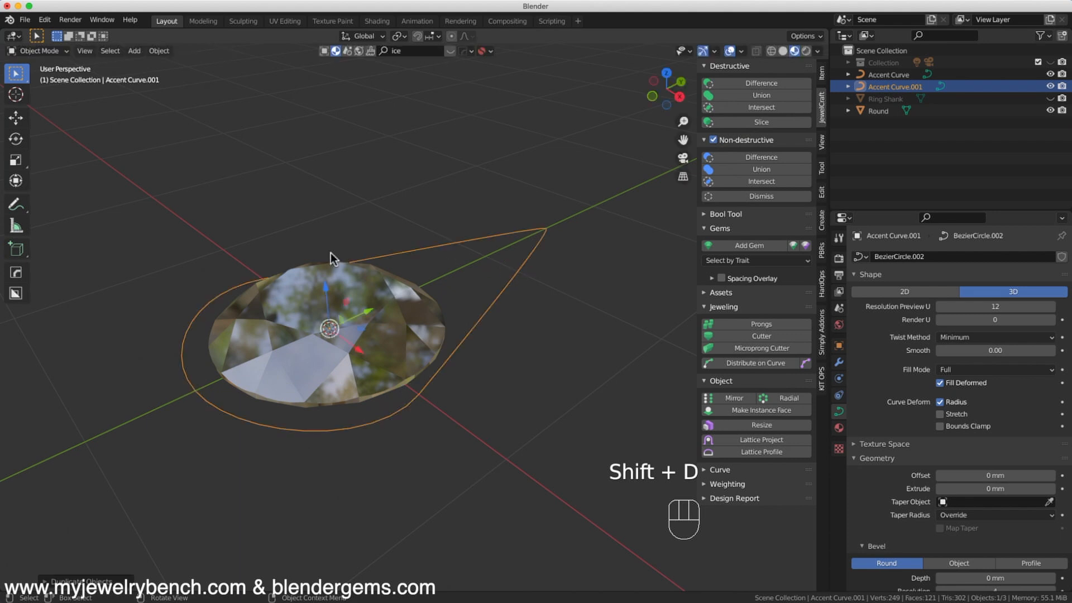
key("z")
left_click(329, 317)
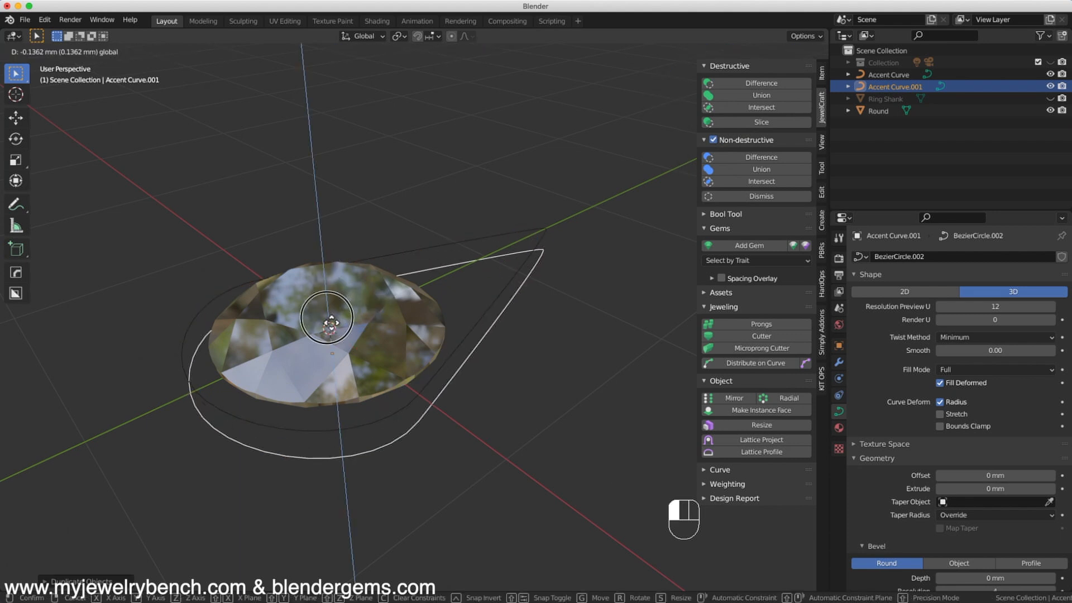
left_click(331, 323)
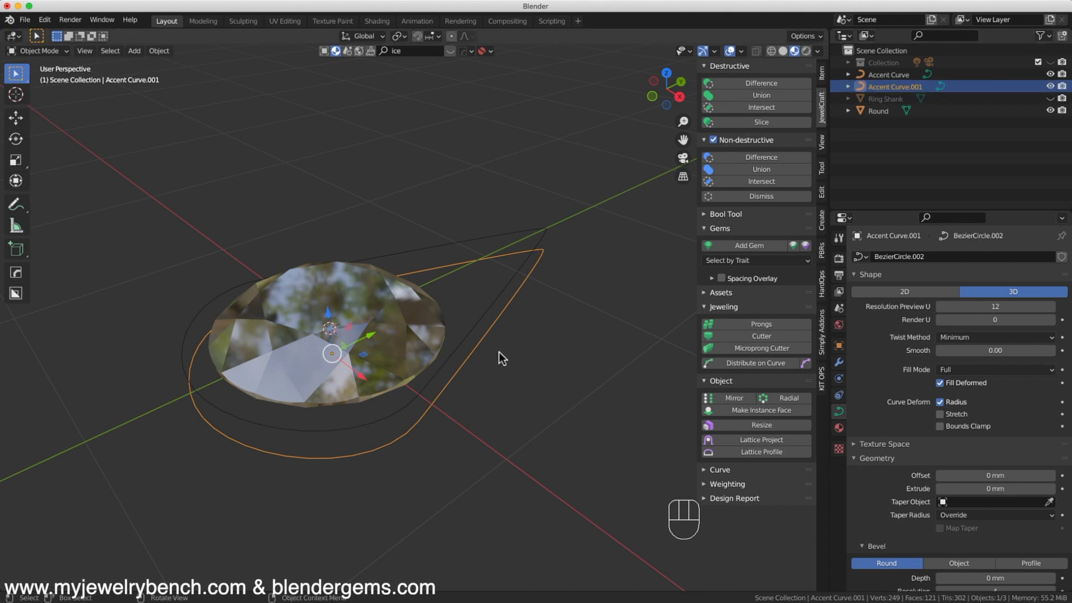
Raise the original Accent Curve slightly along Z above the gem's girdle.
left_click(404, 411)
key("g")
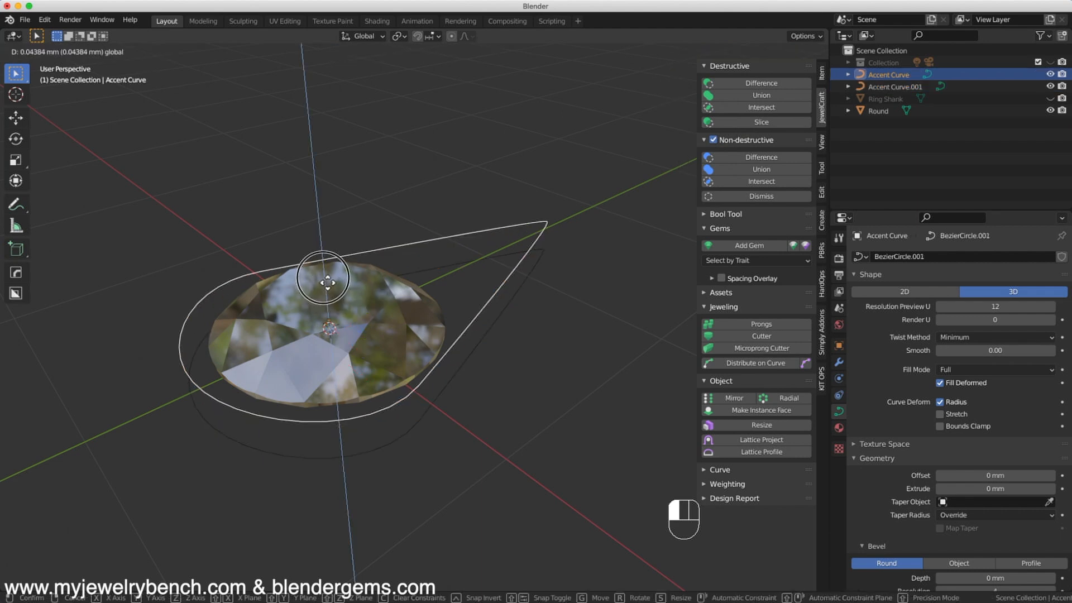
left_click(324, 276)
Move the lower teardrop copy slightly up along Z and set its curve extrusion to 0.112 mm.
left_click(423, 414)
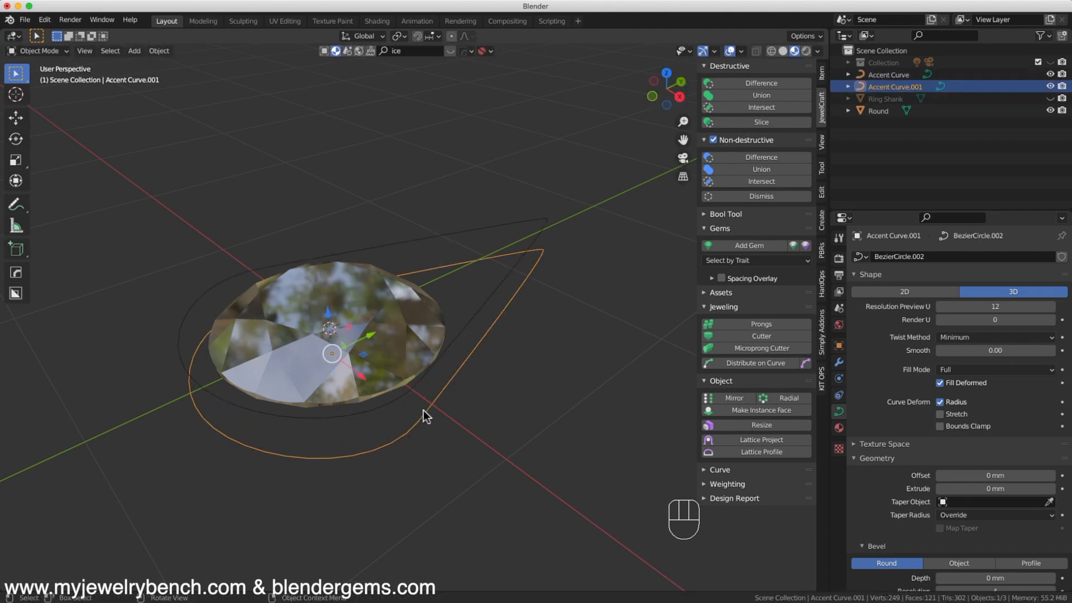
scroll(452, 368, "up", 1)
key("KP_1")
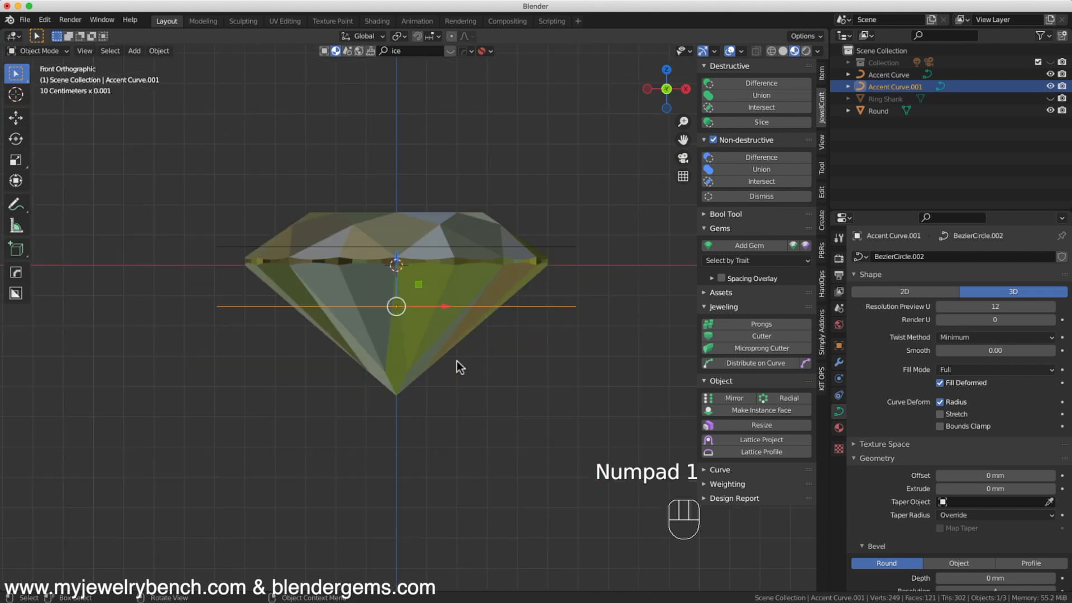
left_click_drag(397, 259, 398, 249)
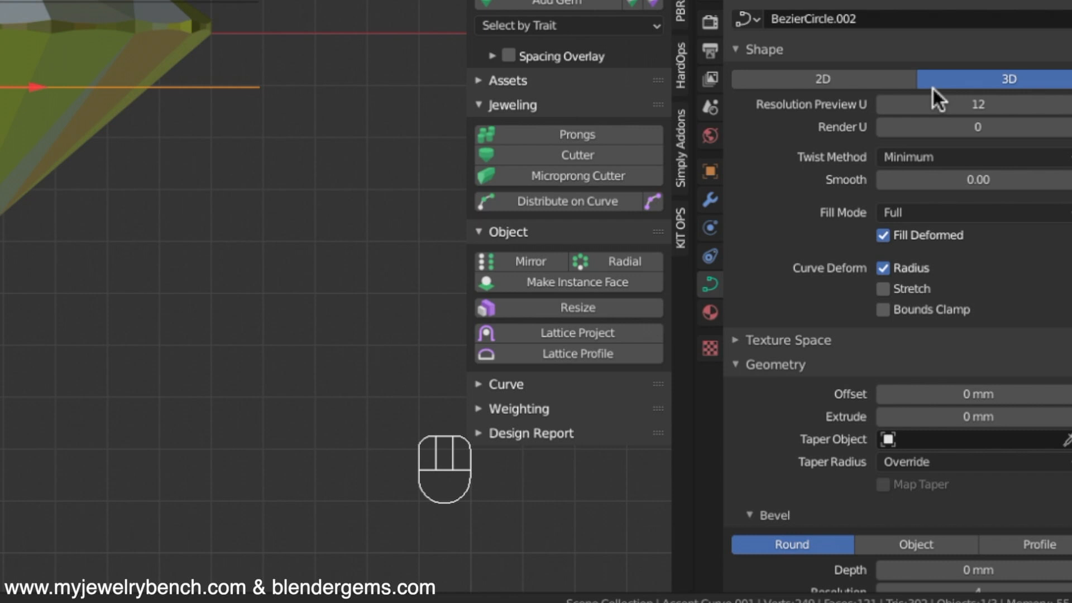
left_click_drag(951, 429, 1004, 417)
middle_click_drag(106, 122, 107, 229)
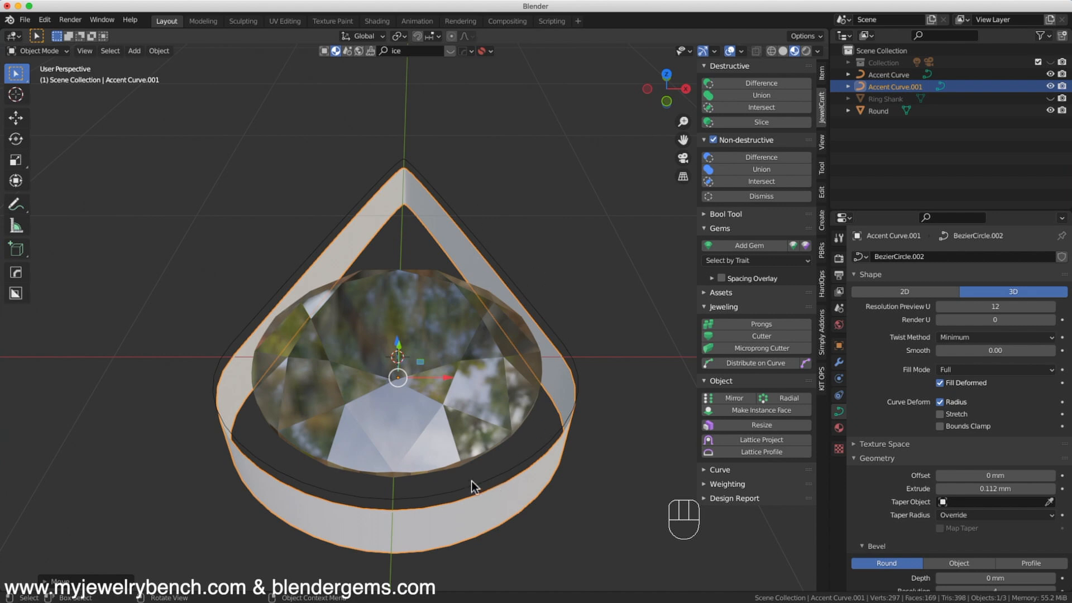
middle_click_drag(456, 207, 316, 247)
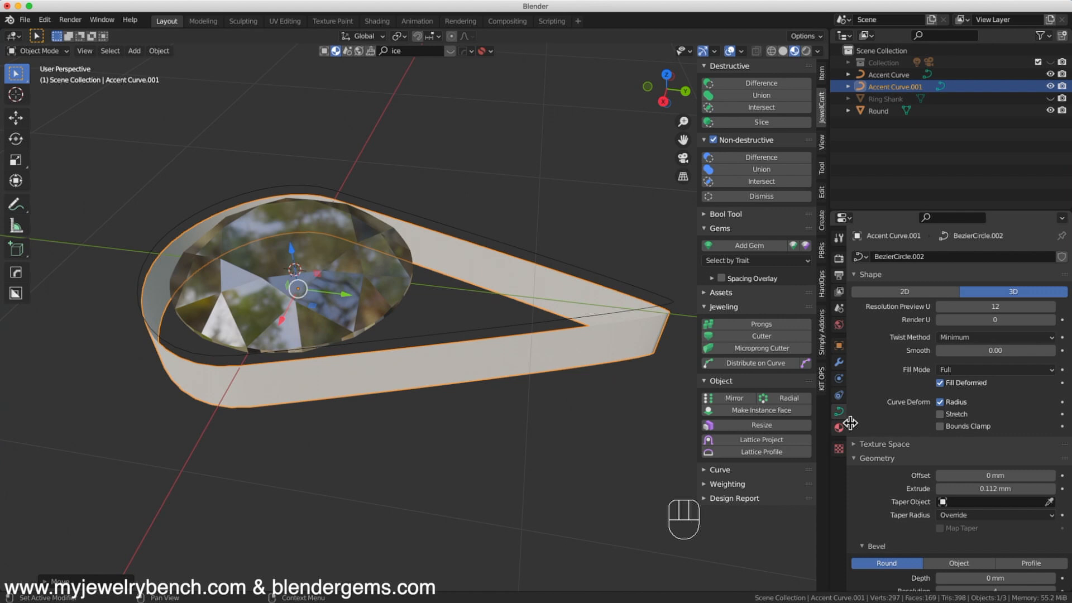
Add a Solidify modifier to the extruded teardrop copy with a thickness of 0.1 mm.
left_click(840, 363)
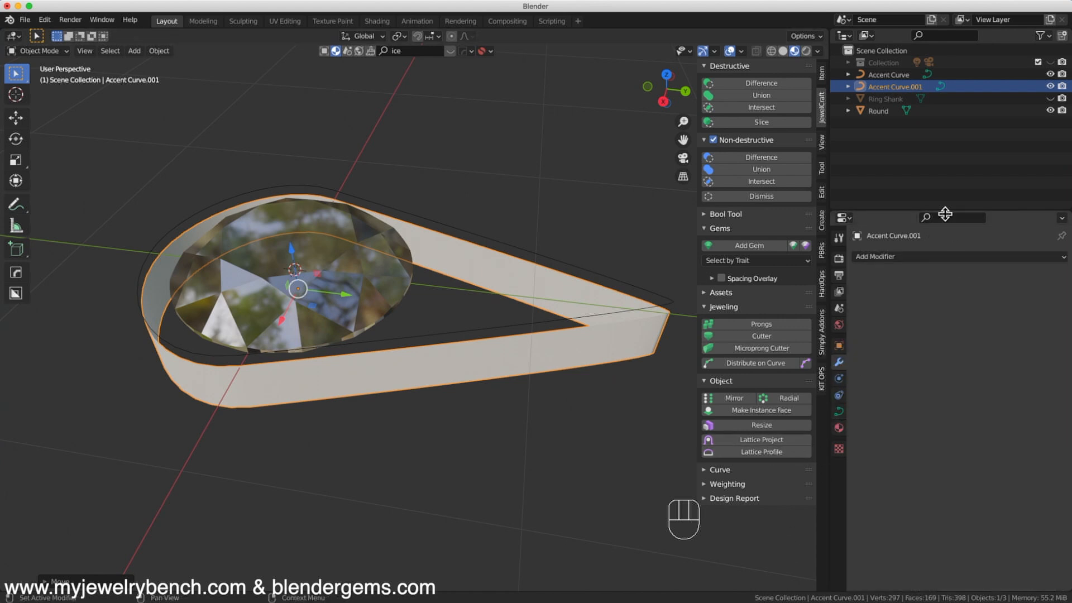
left_click(918, 260)
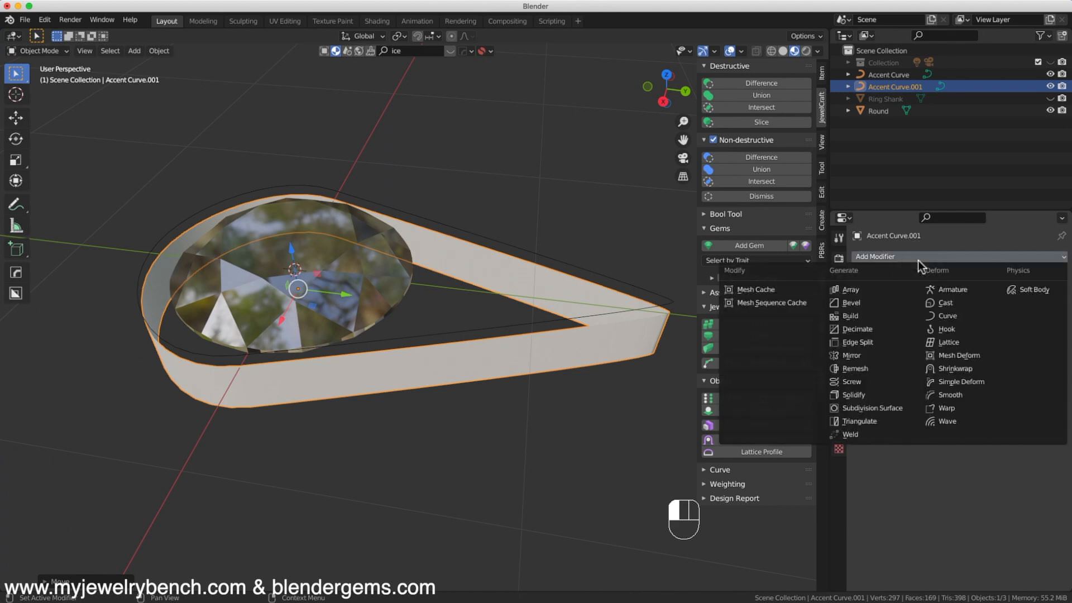
left_click(860, 396)
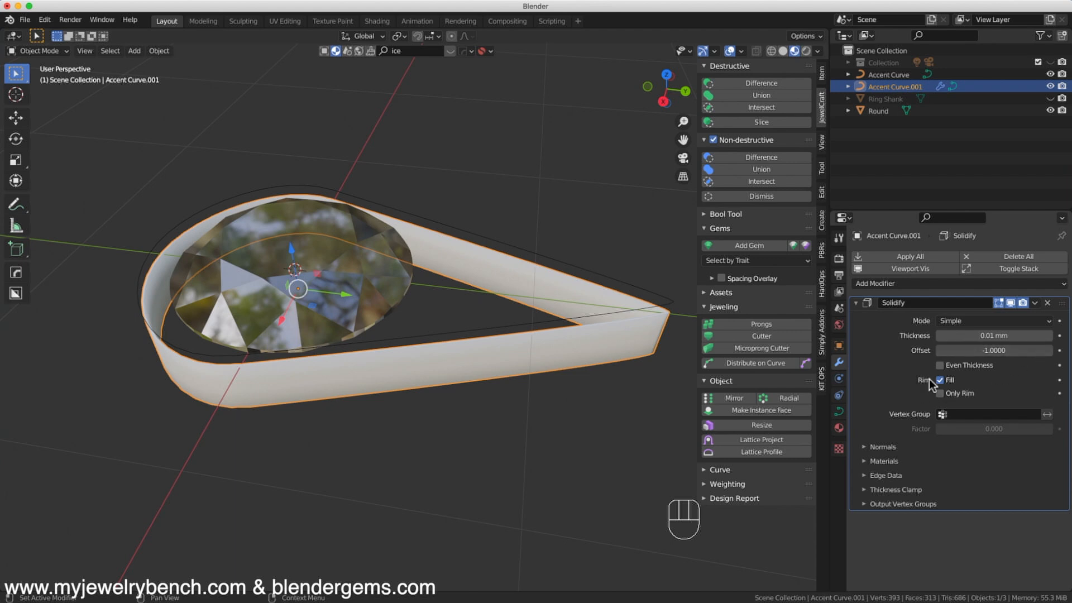
mouse_move(994, 335)
left_mouse_down()
mouse_move(1027, 335)
mouse_move(971, 337)
mouse_move(983, 337)
left_mouse_up()
middle_click_drag(473, 360, 599, 357)
scroll(428, 82, "up", 5)
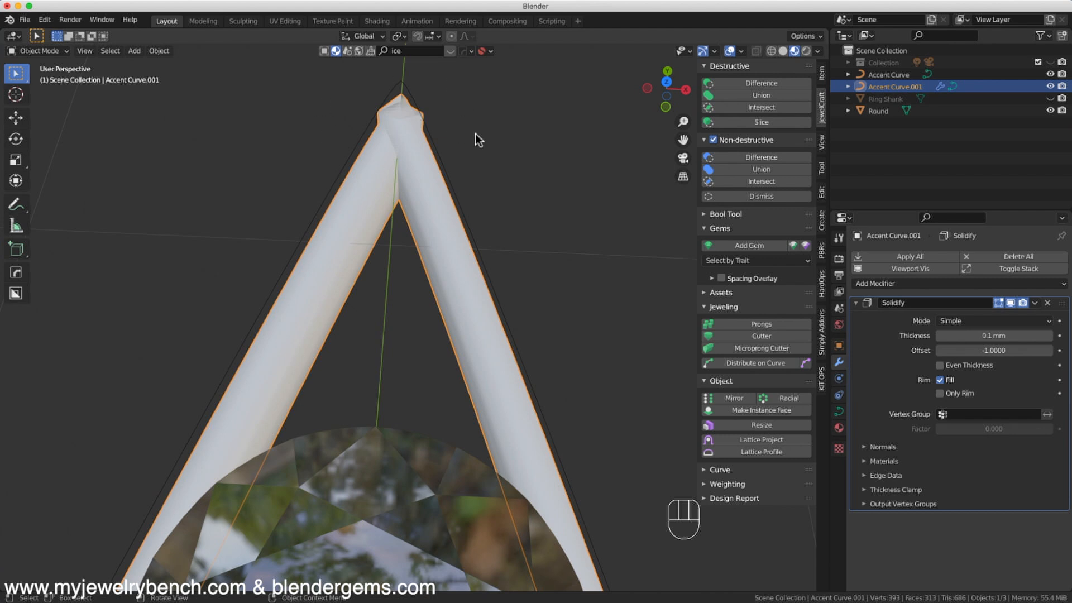
Set the teardrop's Solidify thickness to -0.14 mm so the wall grows outward.
left_click(1028, 337)
left_click(865, 370)
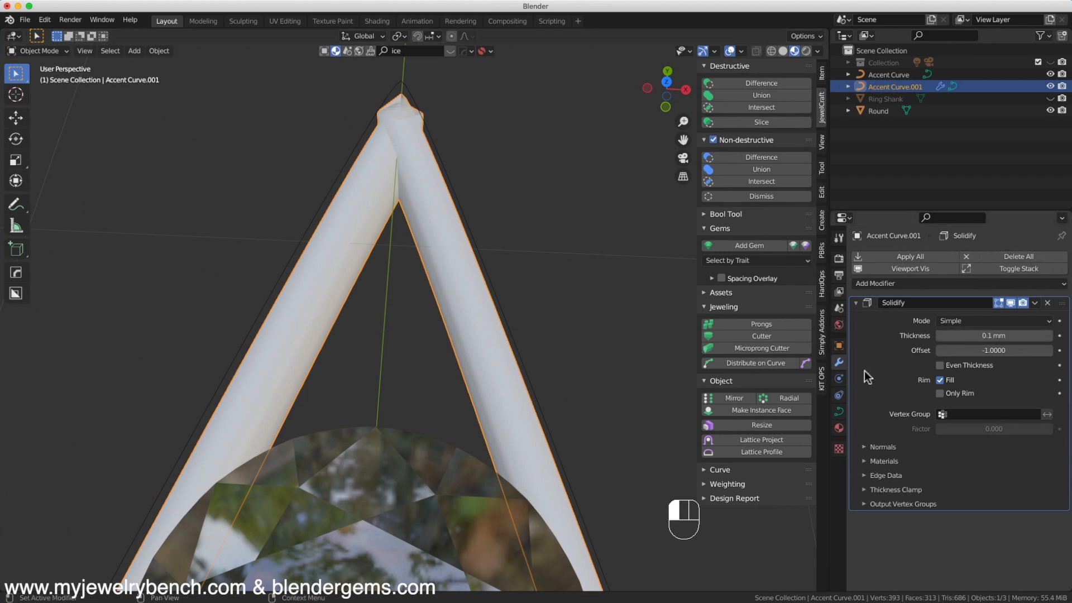
left_click_drag(1016, 337, 979, 337)
scroll(570, 345, "down", 5)
middle_click_drag(551, 436, 527, 362)
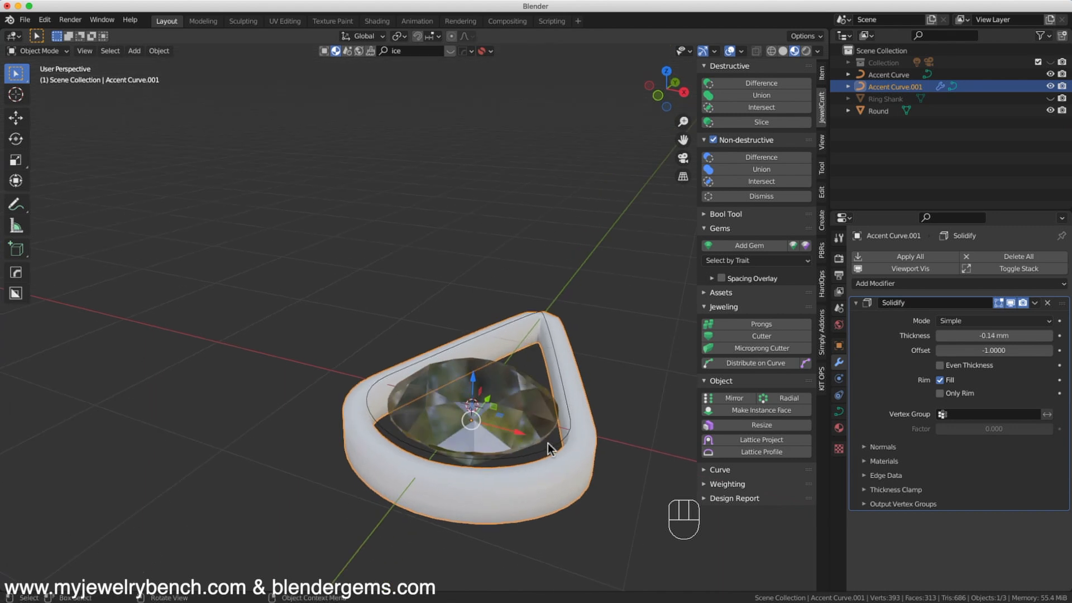
middle_click_drag(547, 244, 553, 272)
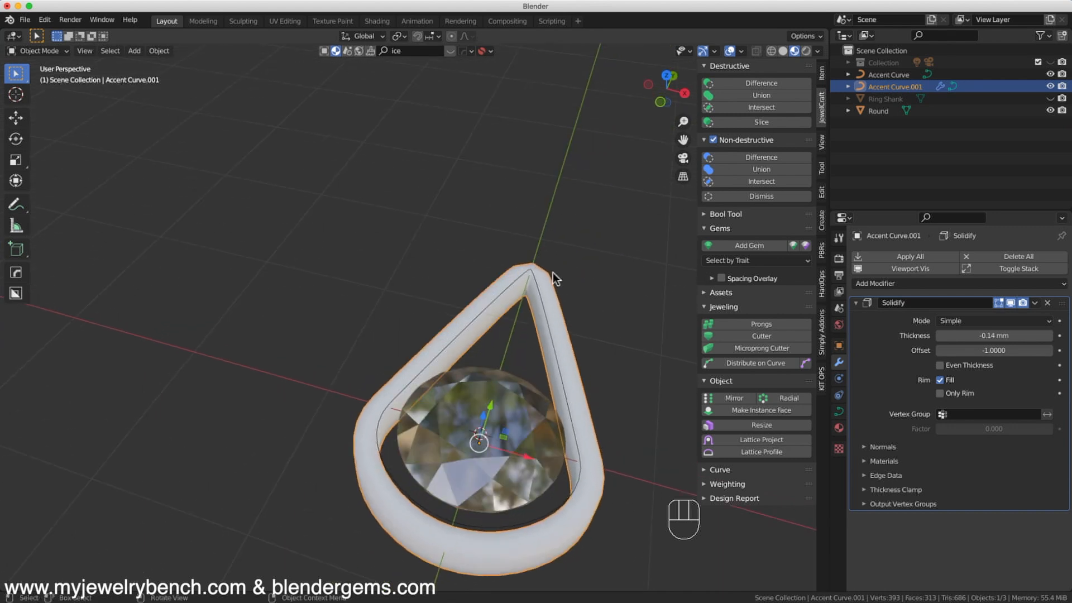
Scale the solidified teardrop uniformly to about 0.933 so its wall sits closer around the gem.
key("KP_7")
scroll(338, 352, "down", 3)
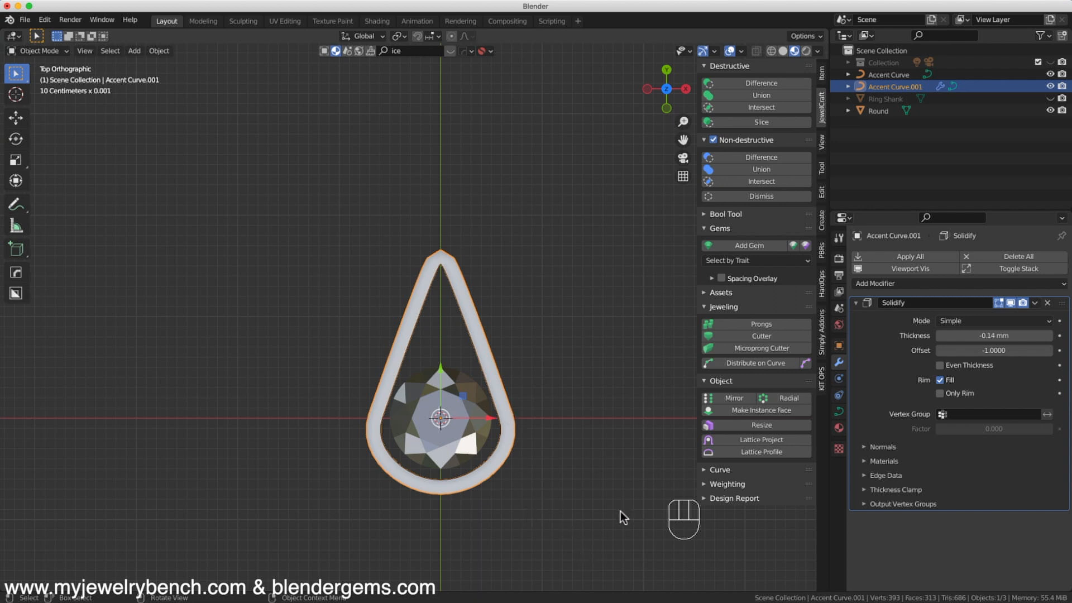
key("s")
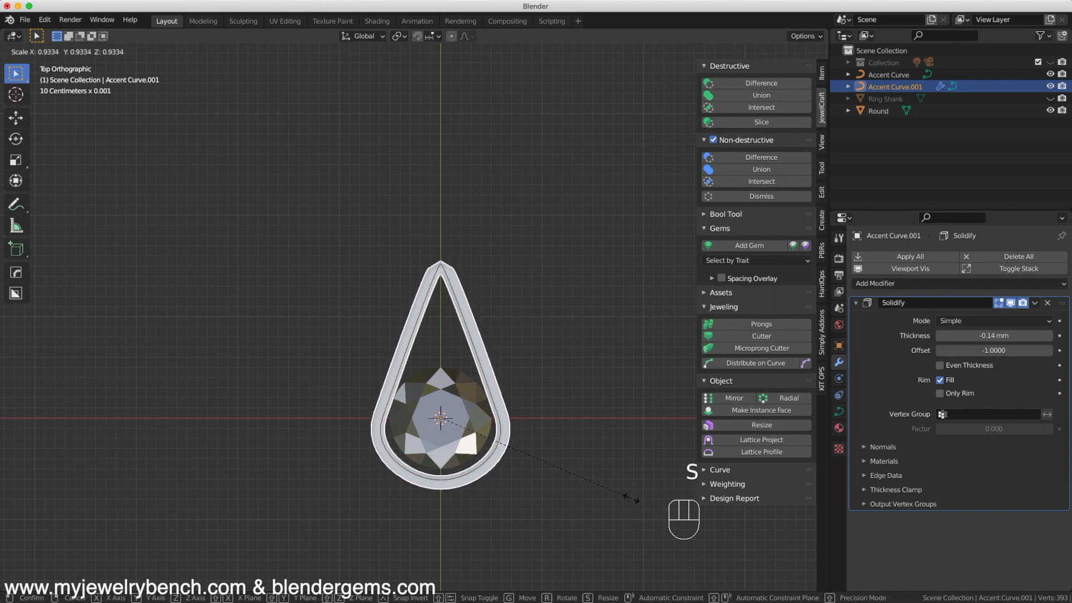
left_click(631, 499)
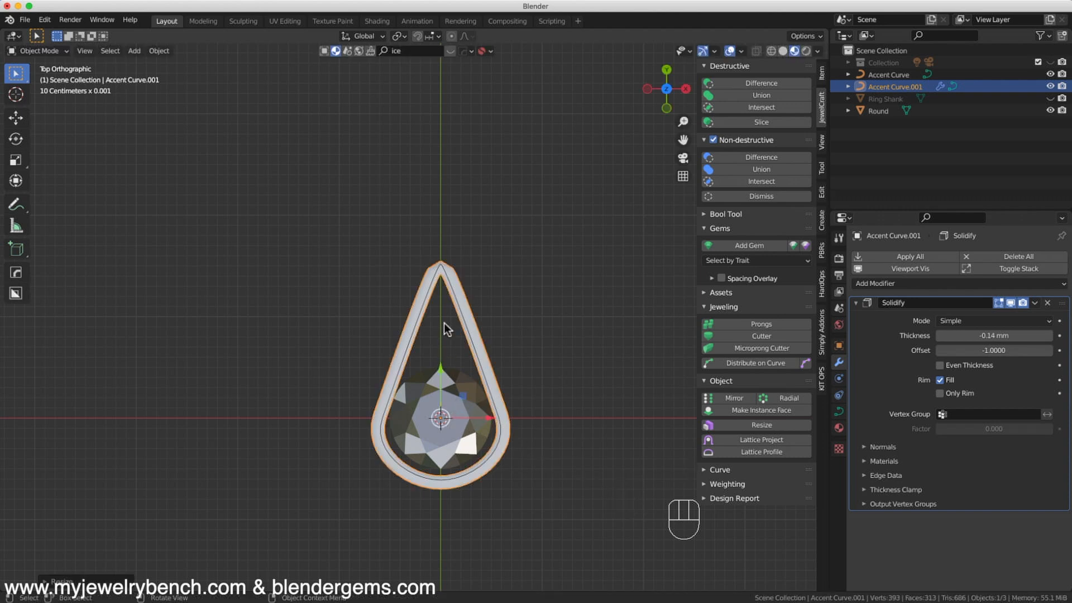
Apply flat shading to the solidified teardrop.
middle_click_drag(429, 339, 337, 261)
scroll(374, 300, "up", 6)
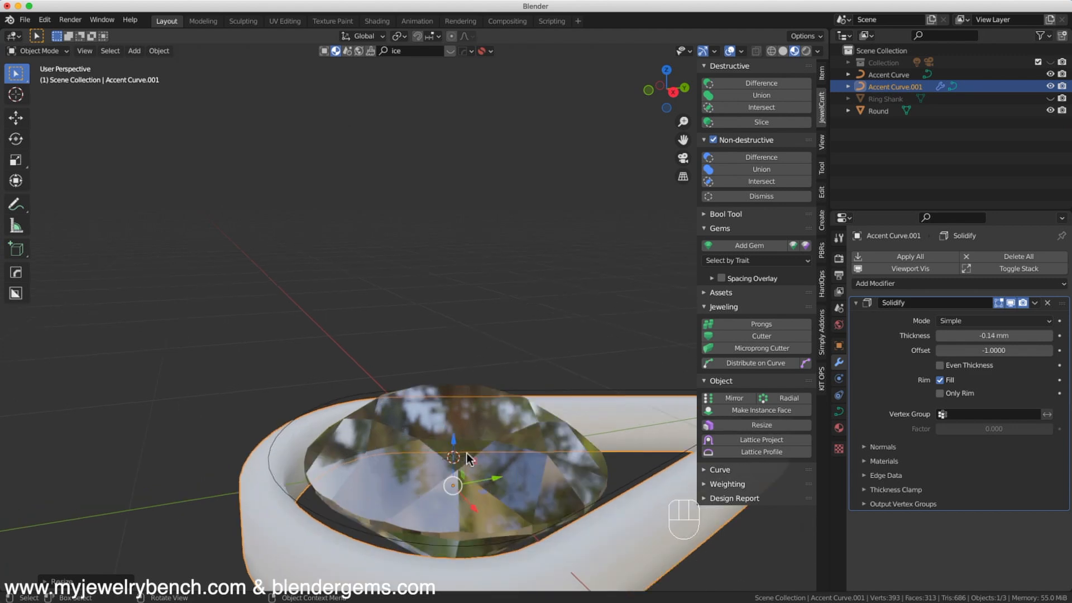
scroll(399, 283, "down", 3)
middle_click_drag(586, 371, 573, 393)
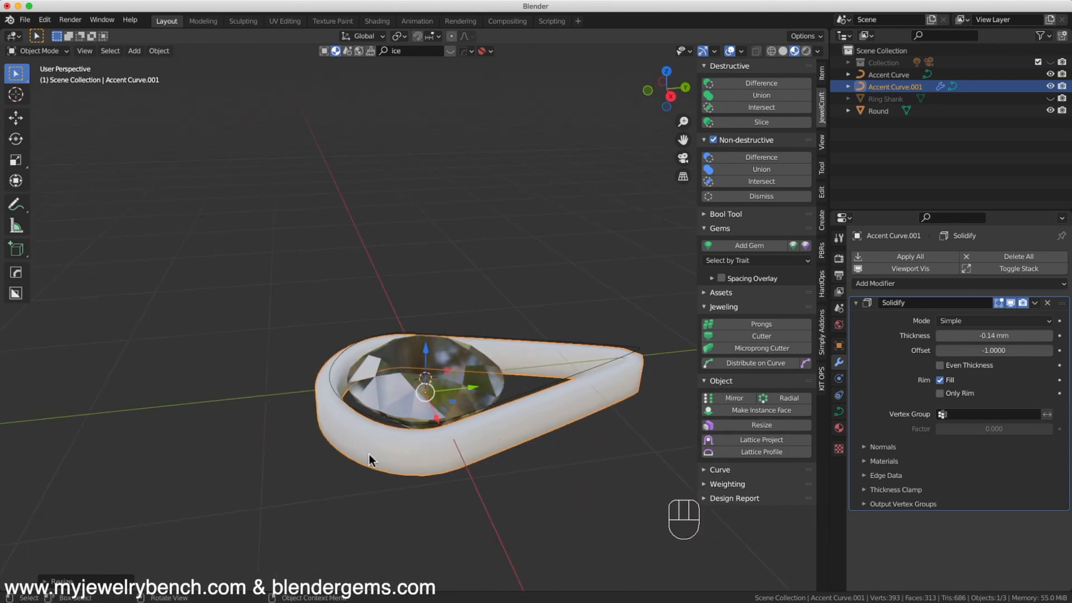
right_click(572, 393)
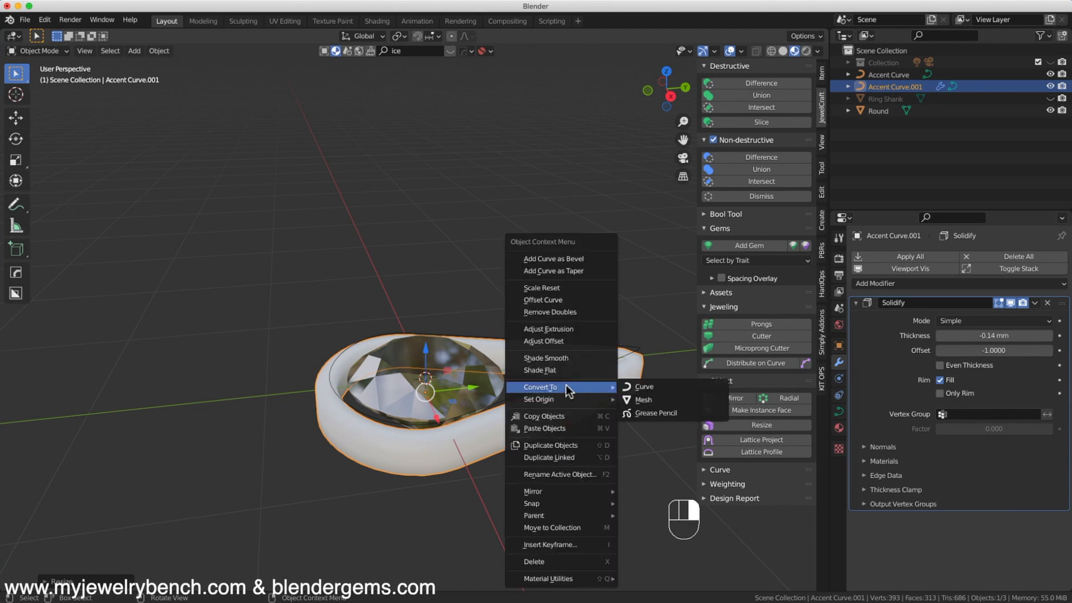
left_click(551, 367)
middle_click_drag(552, 367, 577, 431)
Scale the upper Accent Curve to about 0.975 along X to centre it over the teardrop wall, and clear the selection.
key("KP_7")
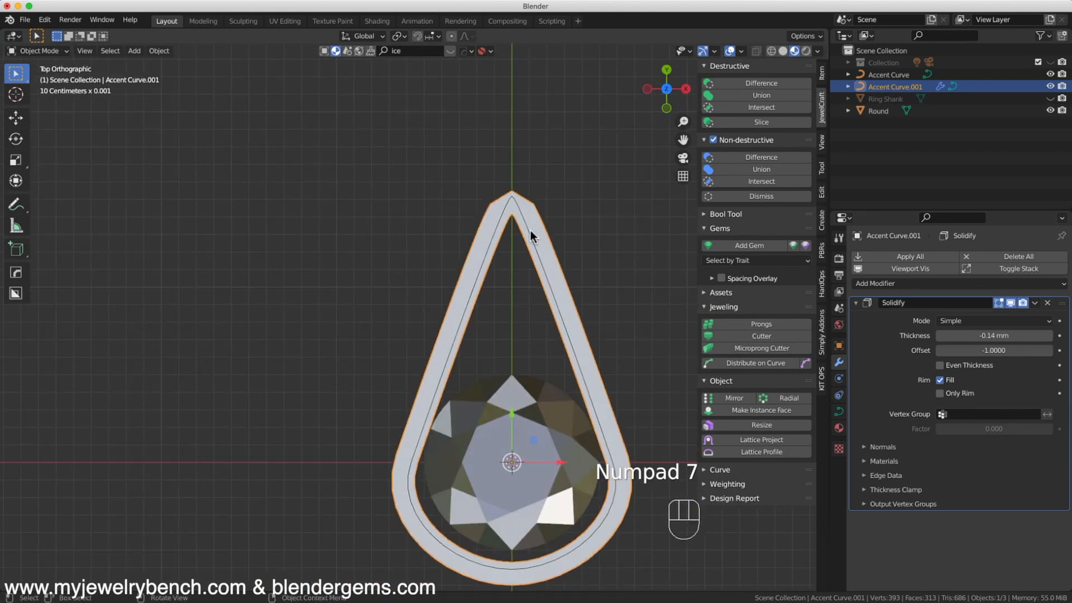
left_click(530, 230)
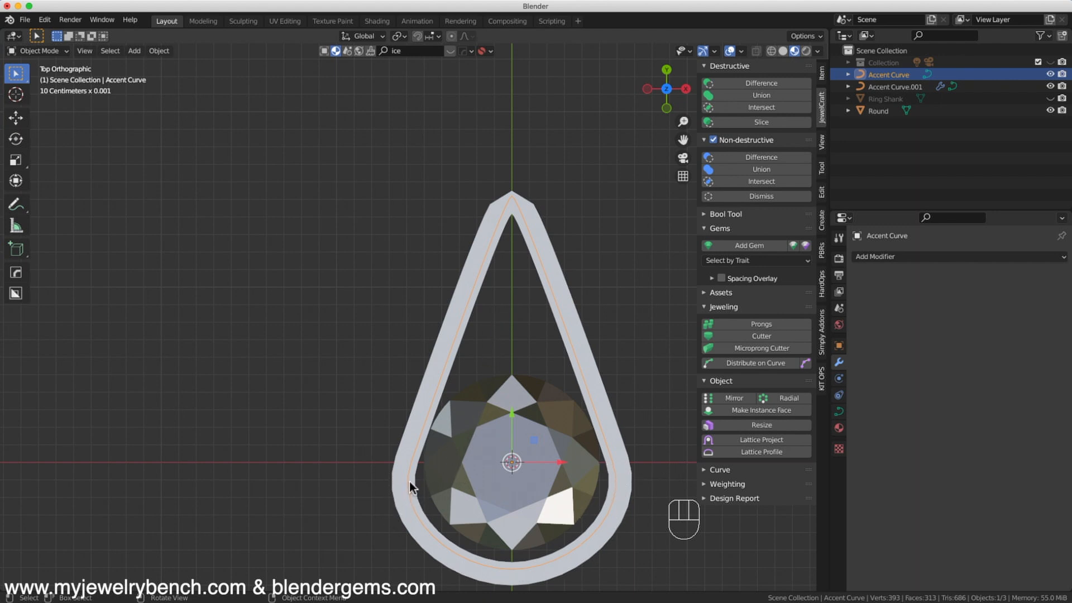
key("s")
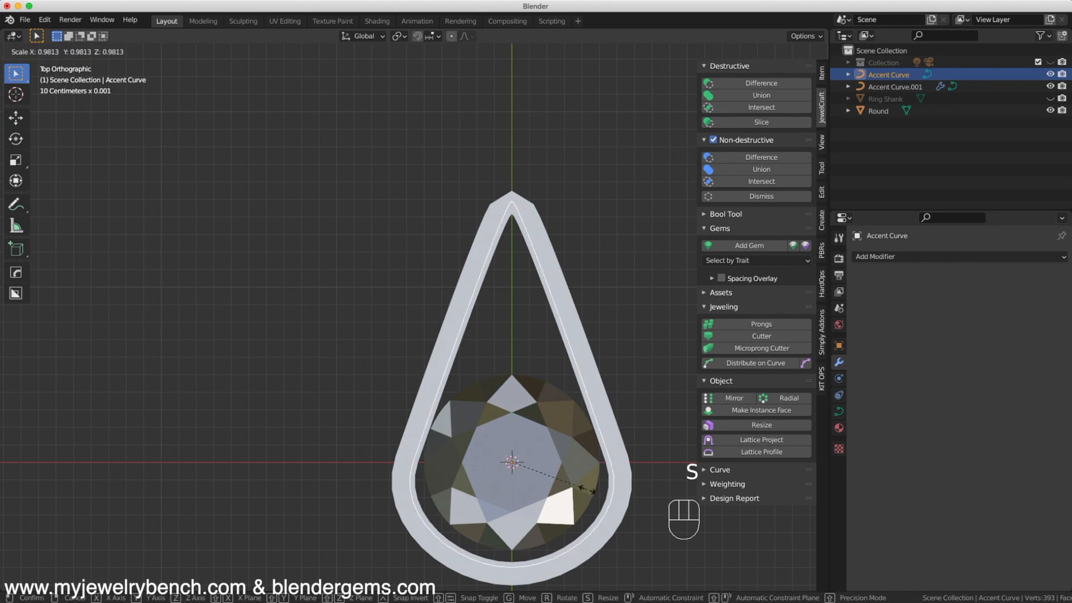
key("x")
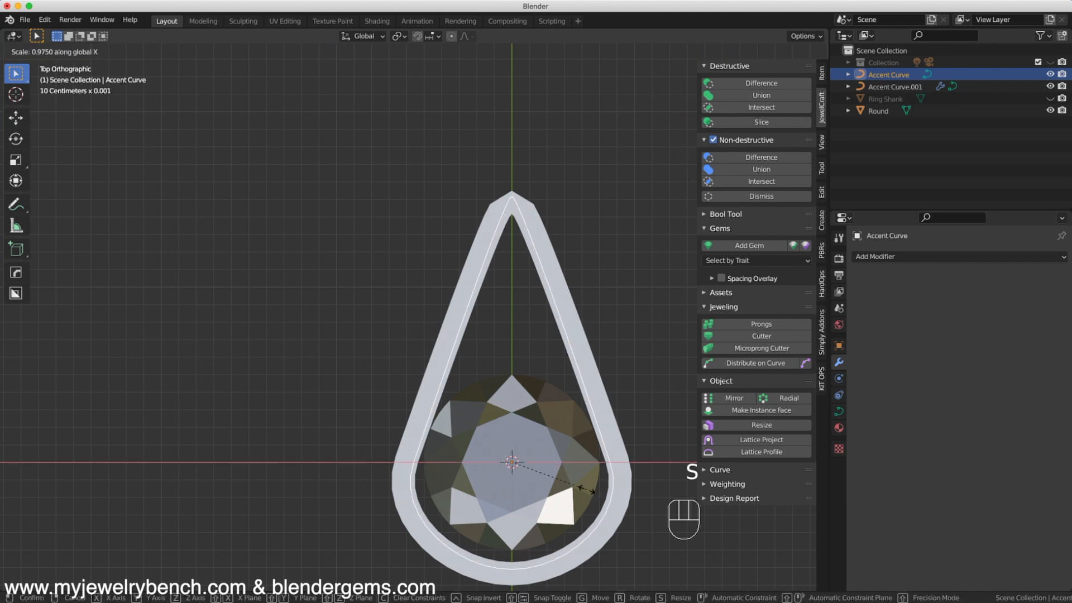
left_click(595, 491)
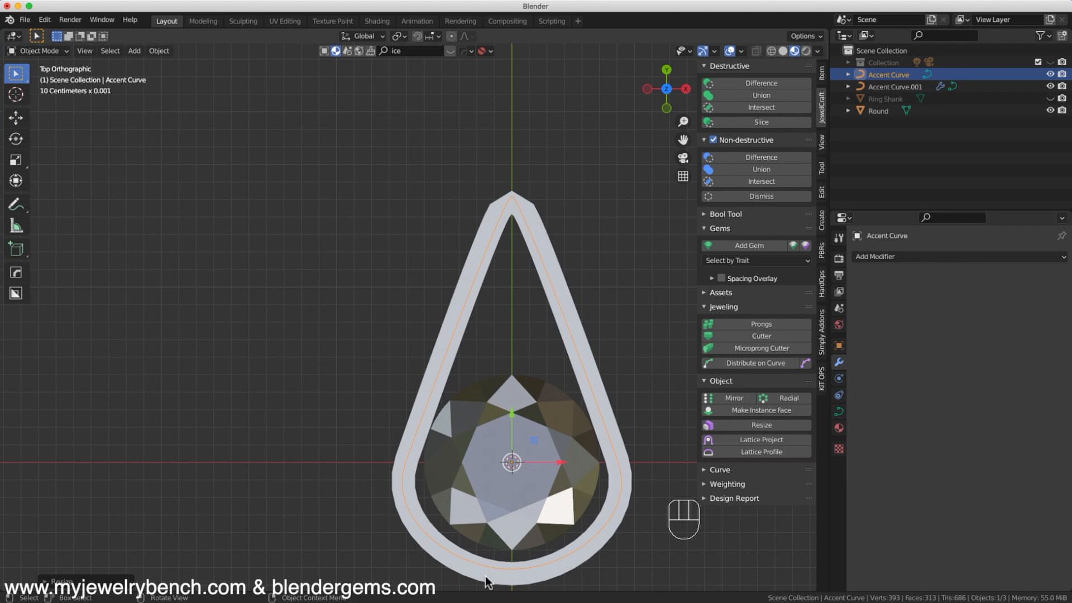
key("alt+a")
Add a Bezier circle around the gem and scale it uniformly to about 0.514 to match the girdle.
middle_click_drag(571, 354, 689, 273)
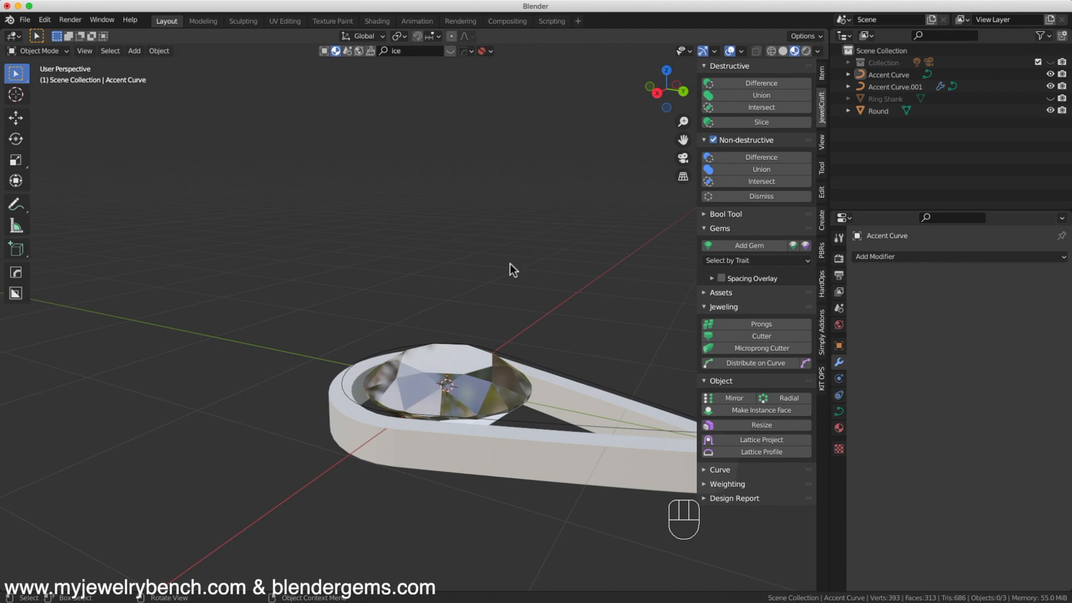
middle_click_drag(510, 264, 579, 371)
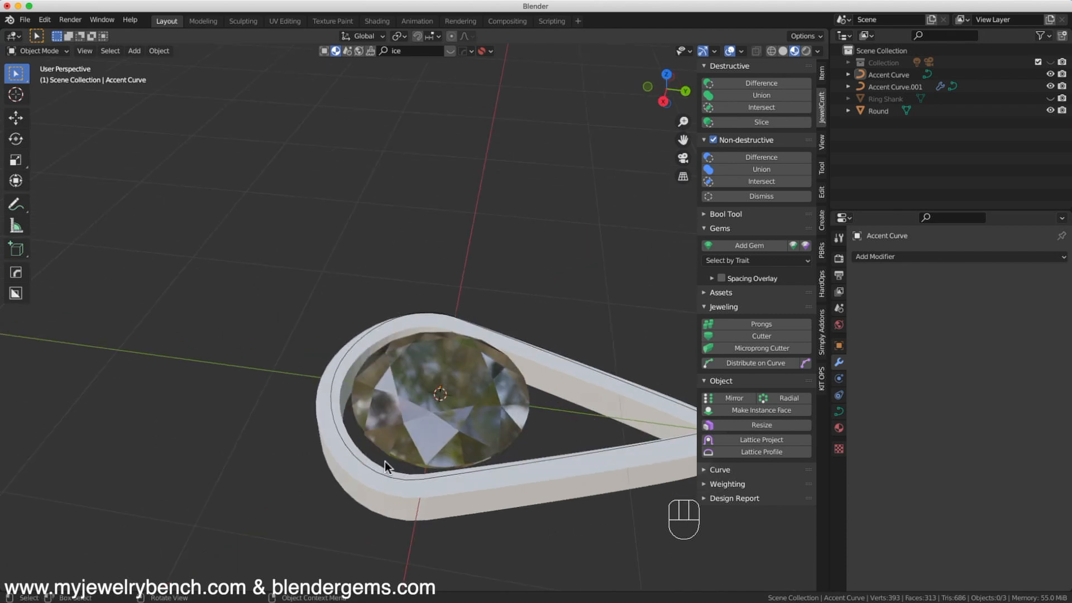
middle_click_drag(472, 360, 226, 219)
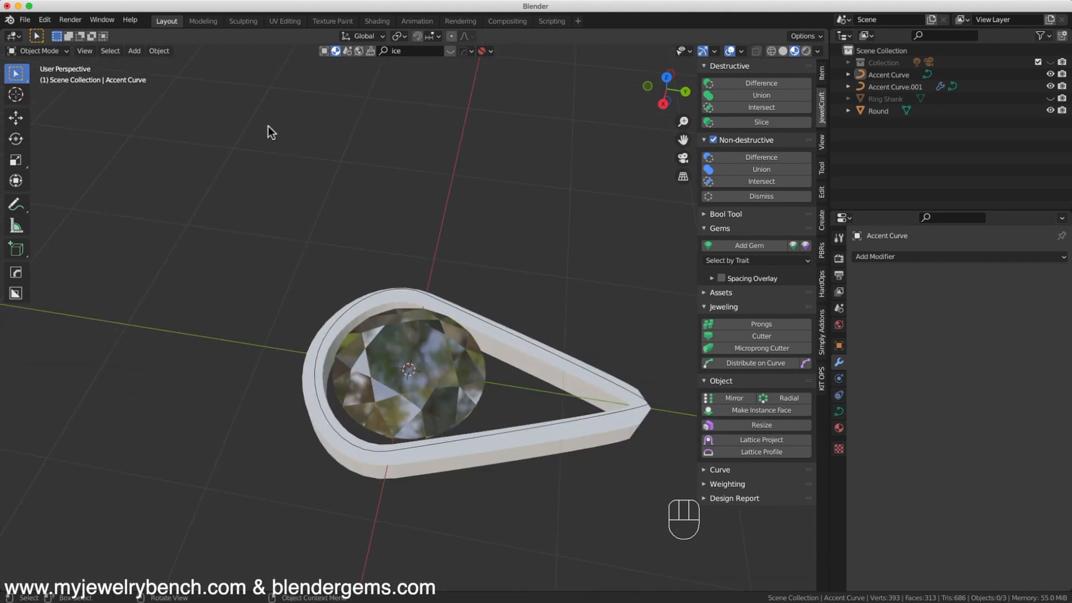
key("shift")
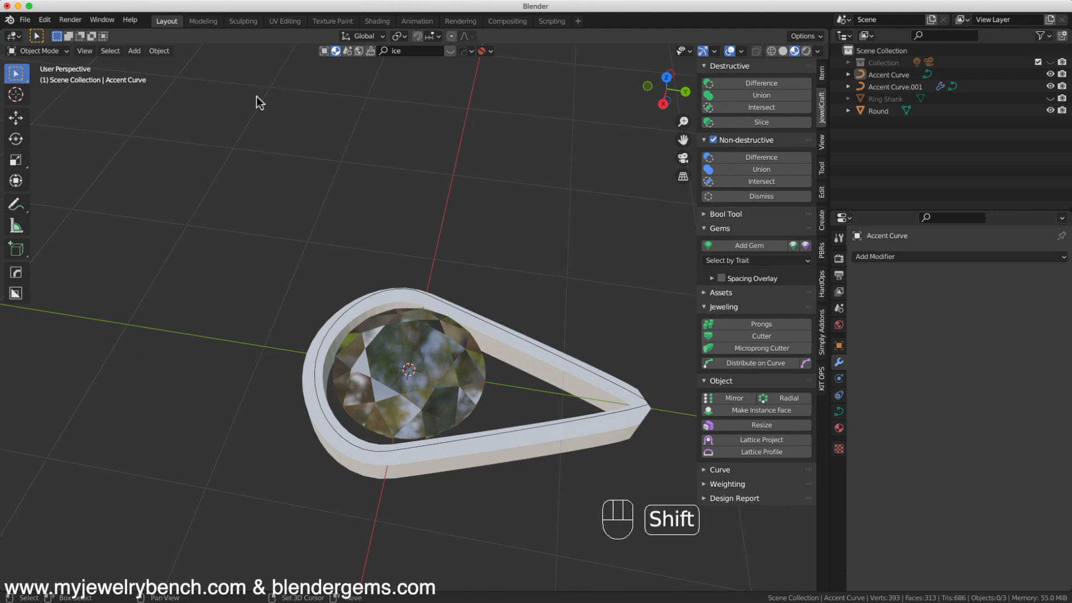
key("shift+a")
mouse_move(256, 96)
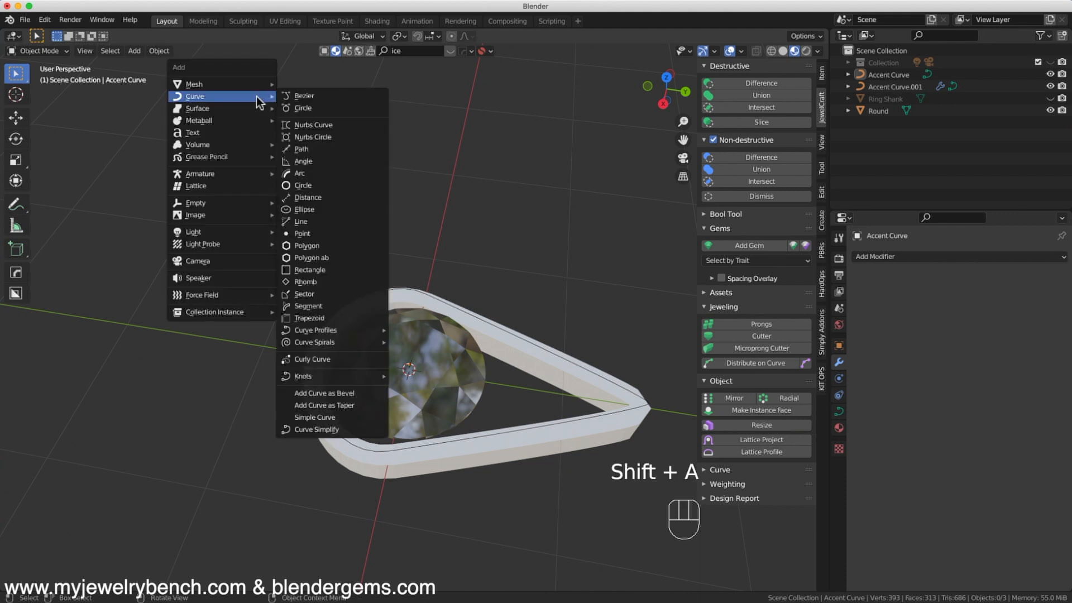
left_click(309, 107)
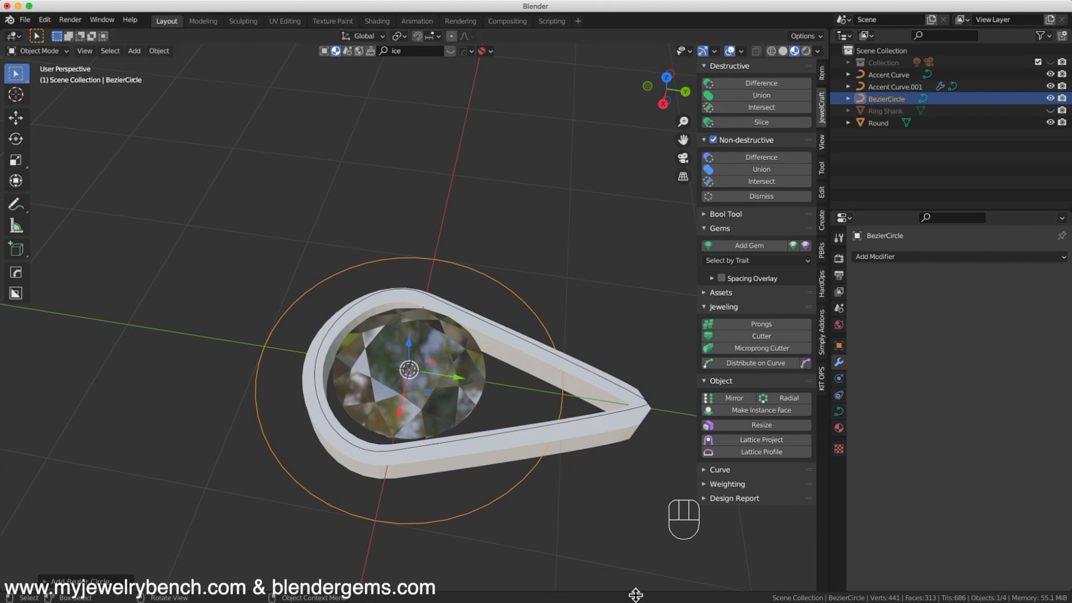
key("s")
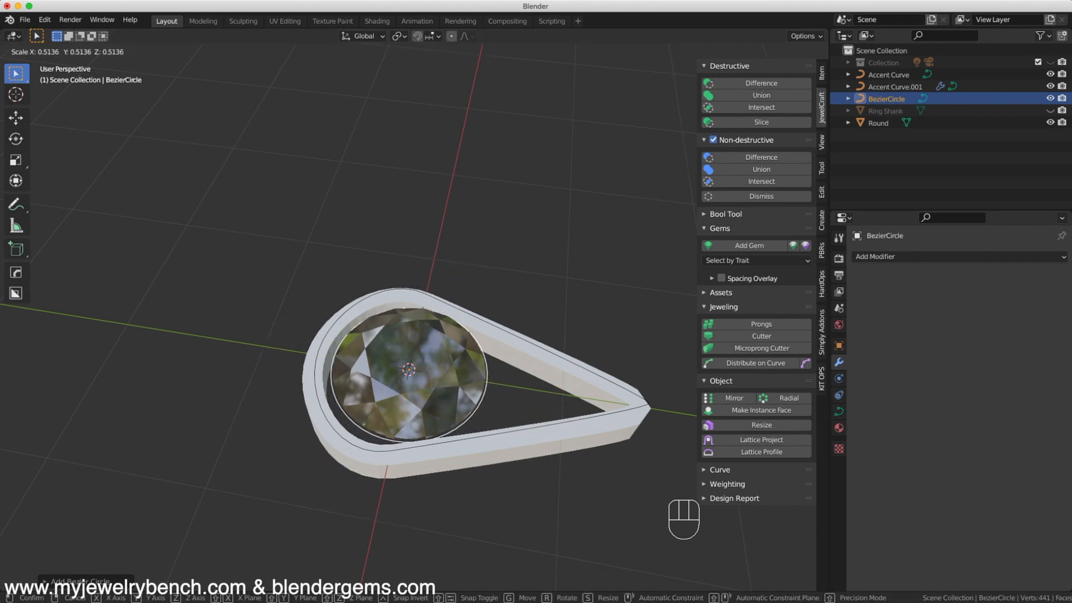
left_click(414, 531)
Move the Bezier circle down along Z to just above the gem's culet and set its extrusion to 0.136 mm.
key("KP_1")
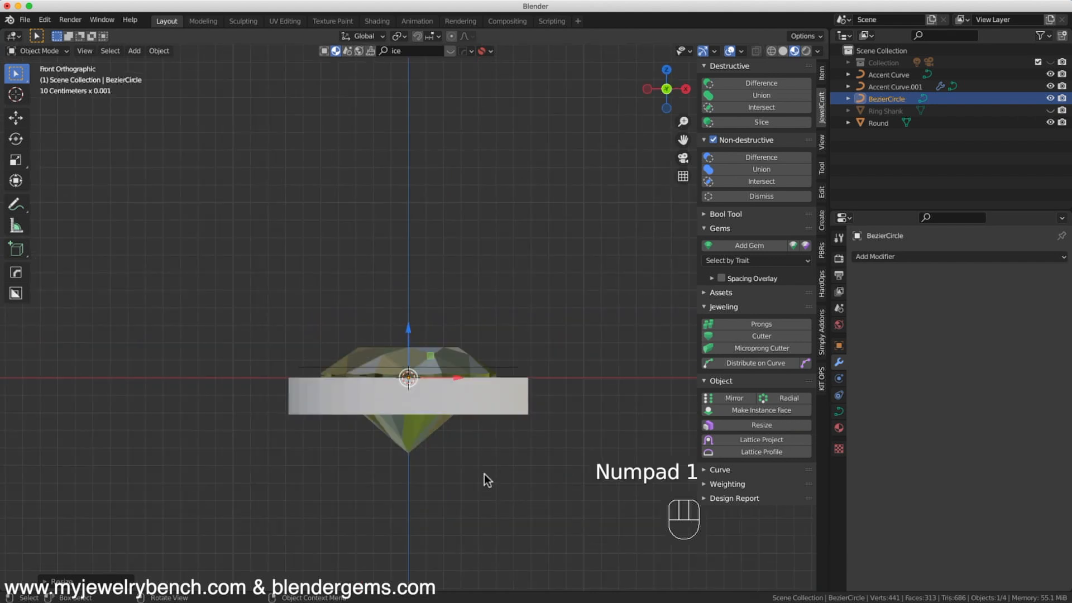
scroll(474, 450, "up", 3)
left_click_drag(360, 283, 360, 386)
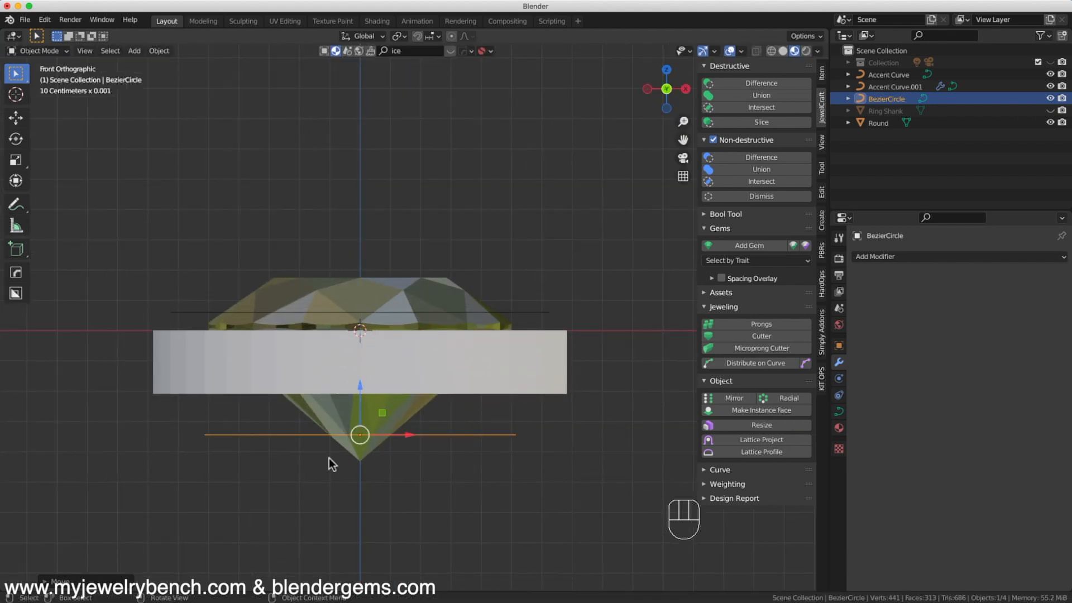
left_click(840, 411)
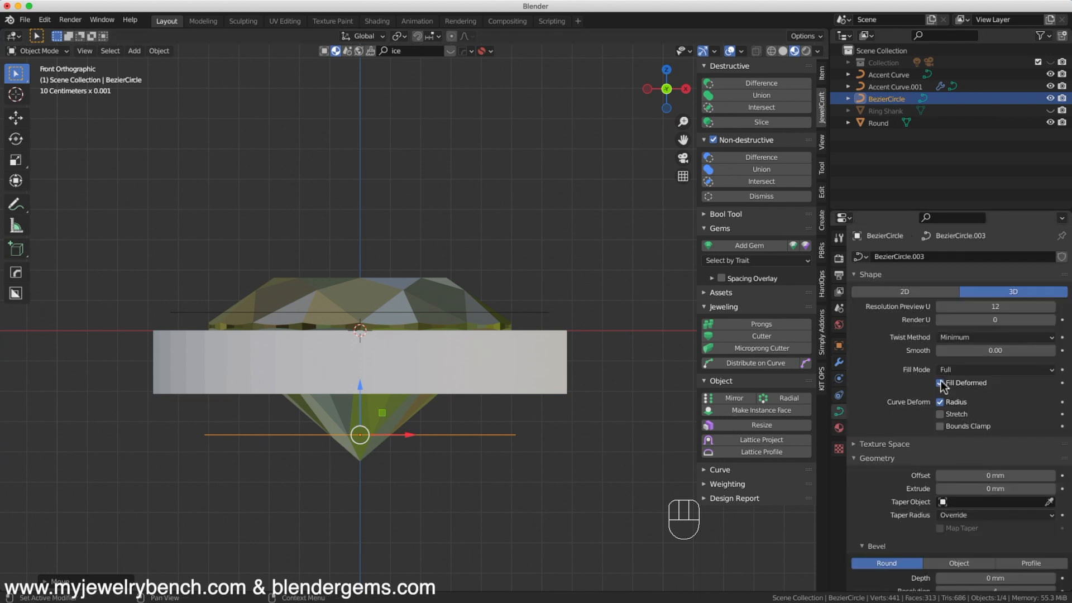
left_click_drag(982, 489, 1019, 490)
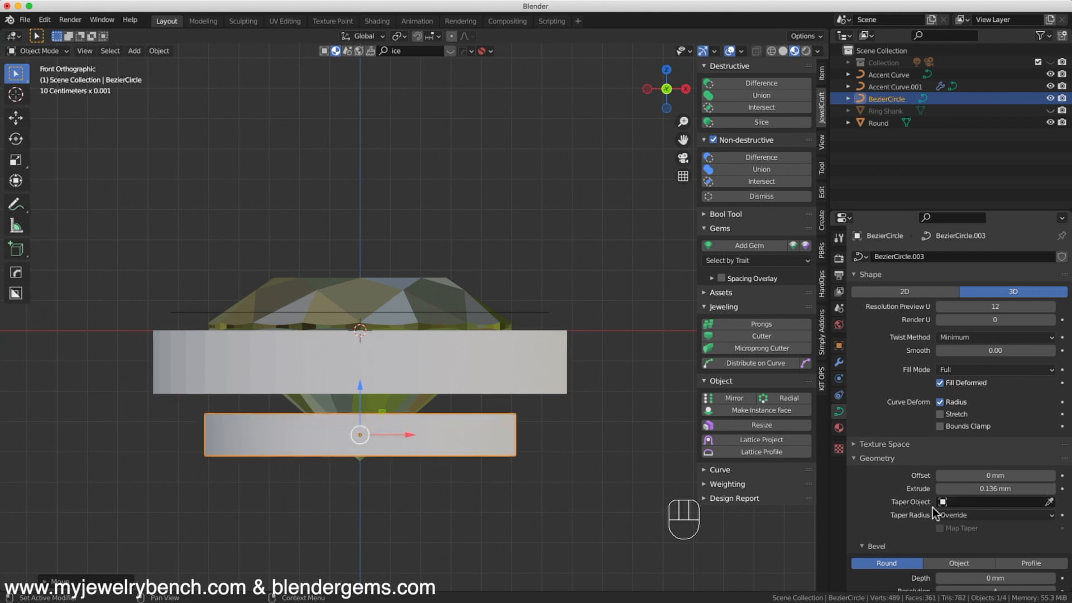
Give the Bezier circle a 0.095 mm bevel depth and 0.08 mm extrusion, and raise it along Z beneath the gem's girdle.
scroll(950, 549, "down", 7)
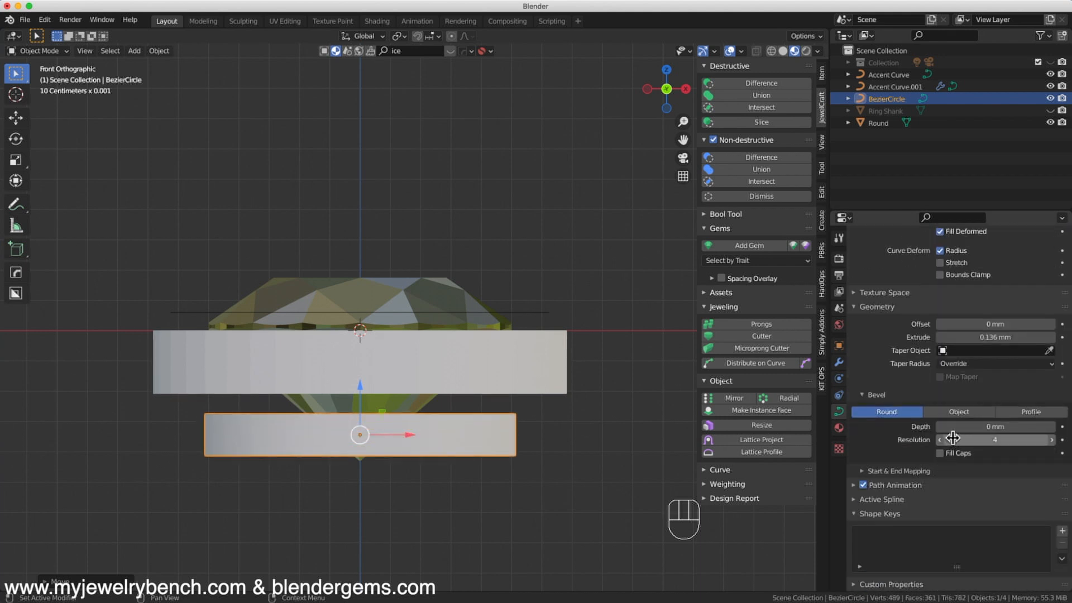
left_click_drag(956, 426, 984, 427)
left_click_drag(1013, 338, 950, 342)
left_click_drag(361, 393, 358, 314)
middle_click_drag(357, 313, 246, 392)
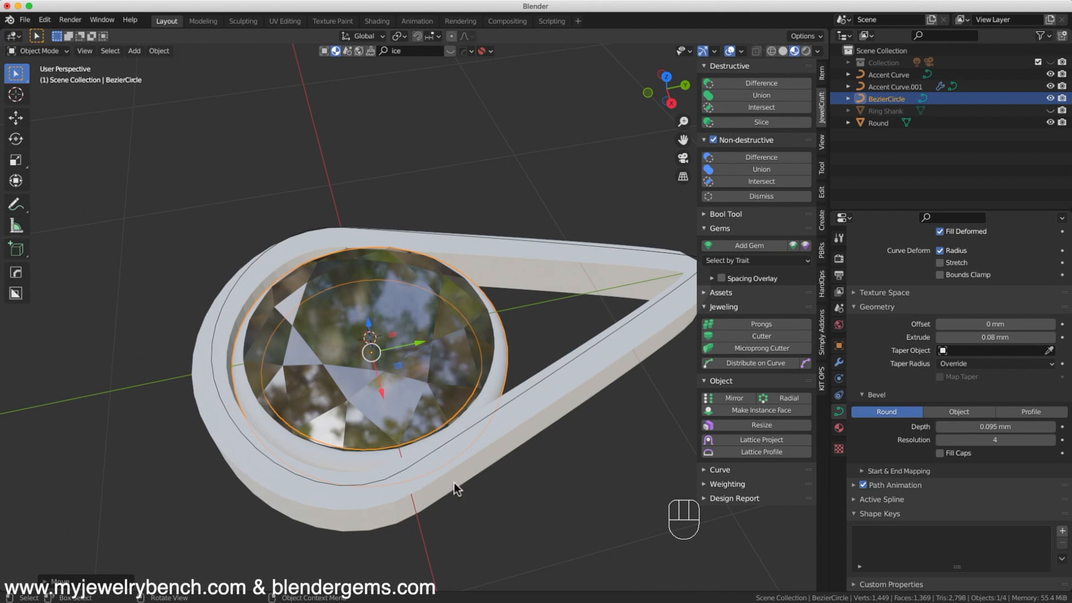
Convert the bevelled Bezier circle and the teardrop wall (Accent Curve.001) from curves to meshes.
right_click(505, 351)
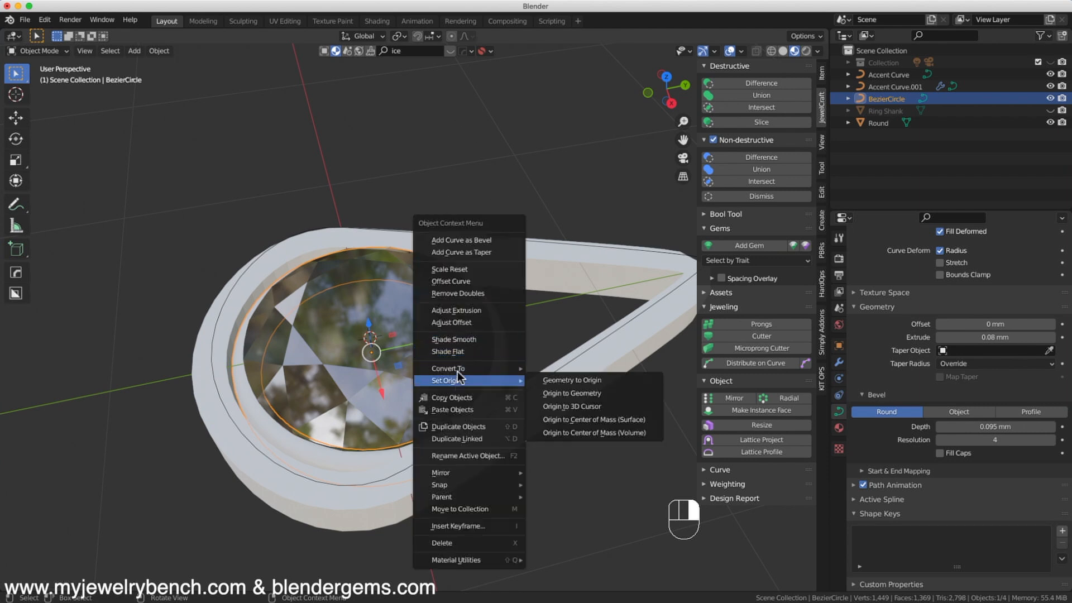
mouse_move(491, 367)
left_click(568, 383)
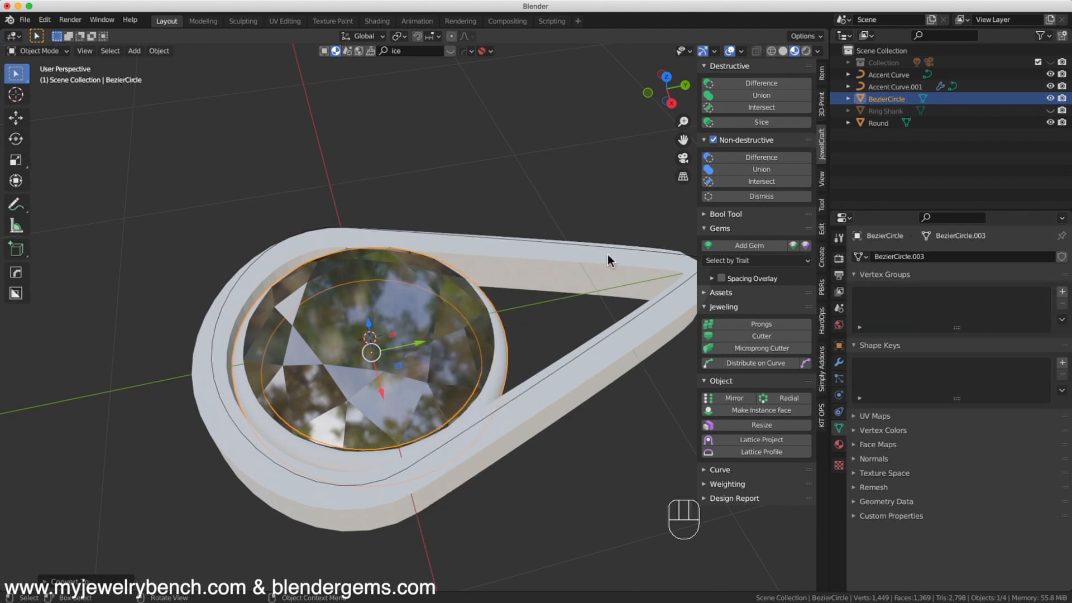
left_click(572, 404)
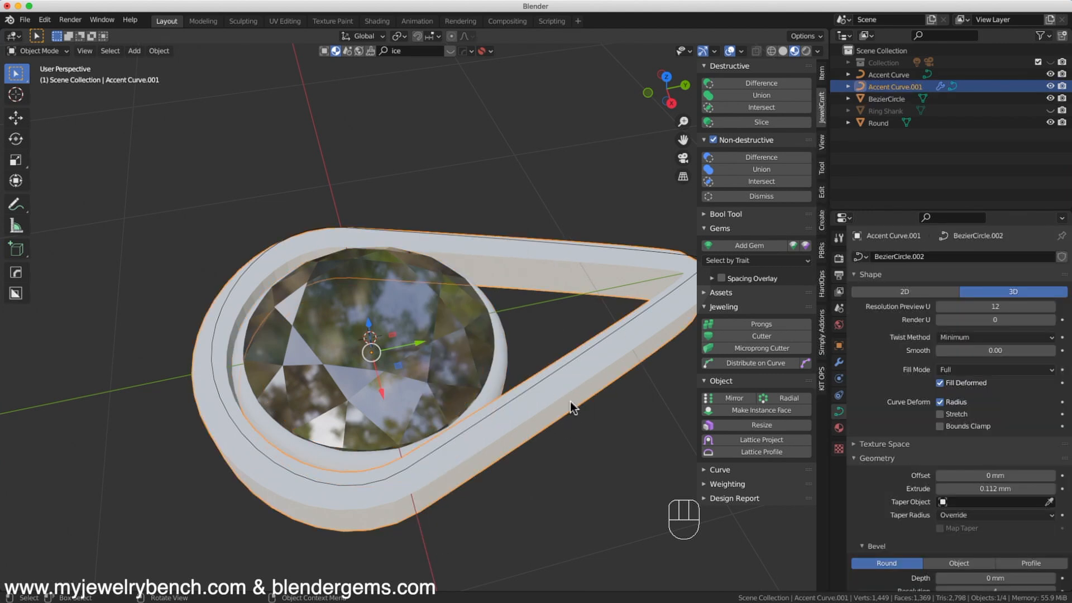
right_click(418, 474)
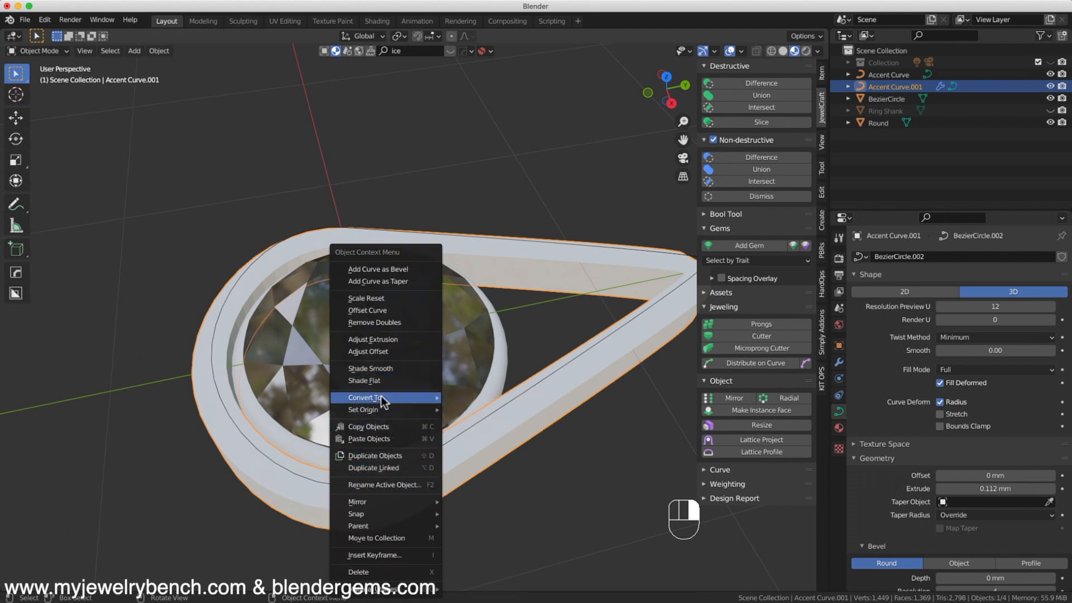
mouse_move(380, 399)
left_click(499, 410)
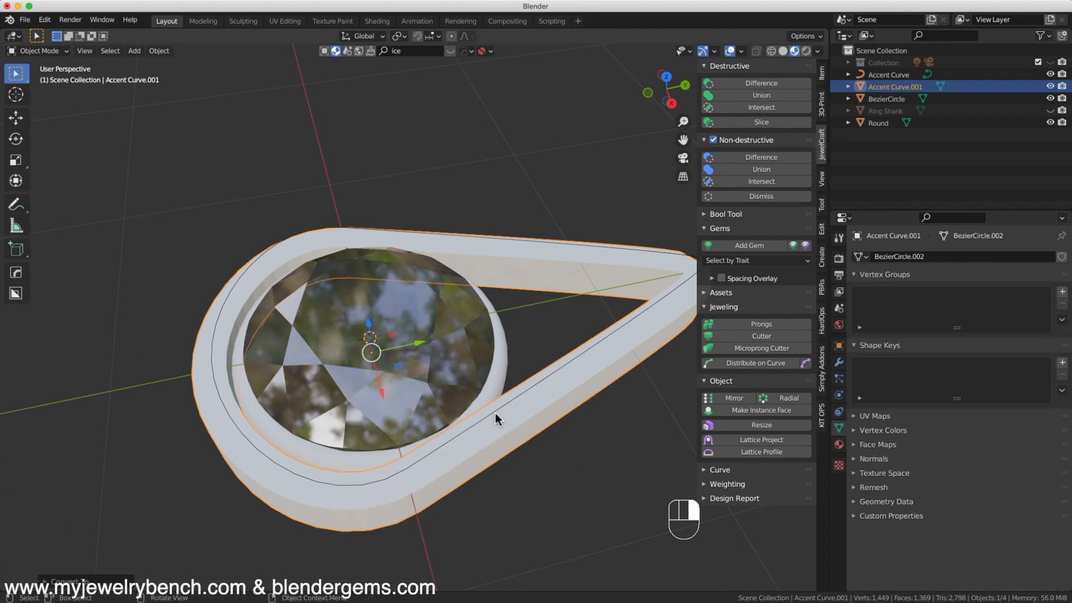
left_click(505, 355)
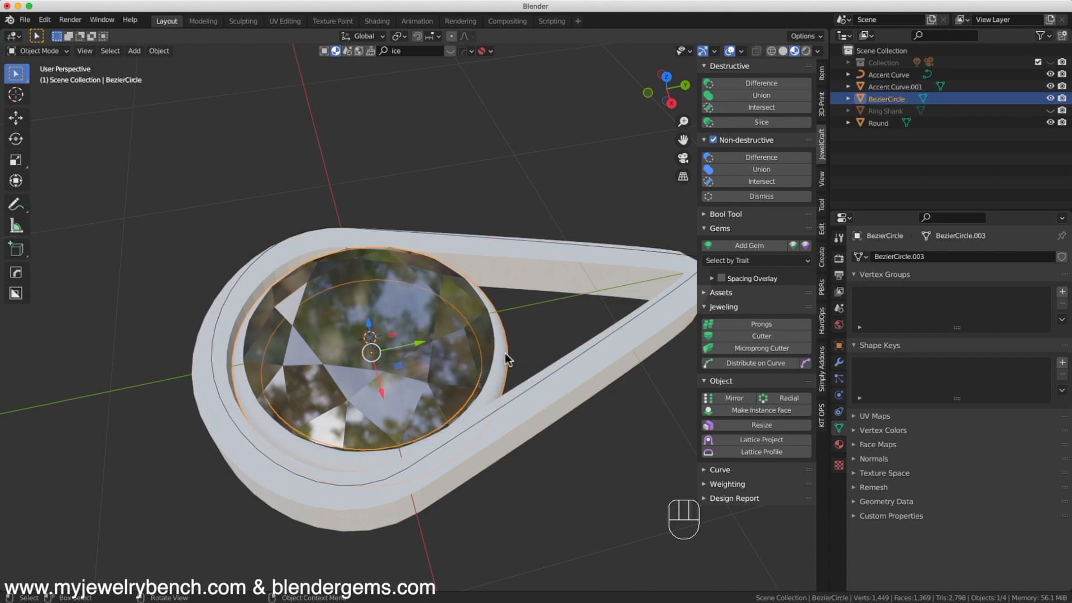
left_click(494, 445)
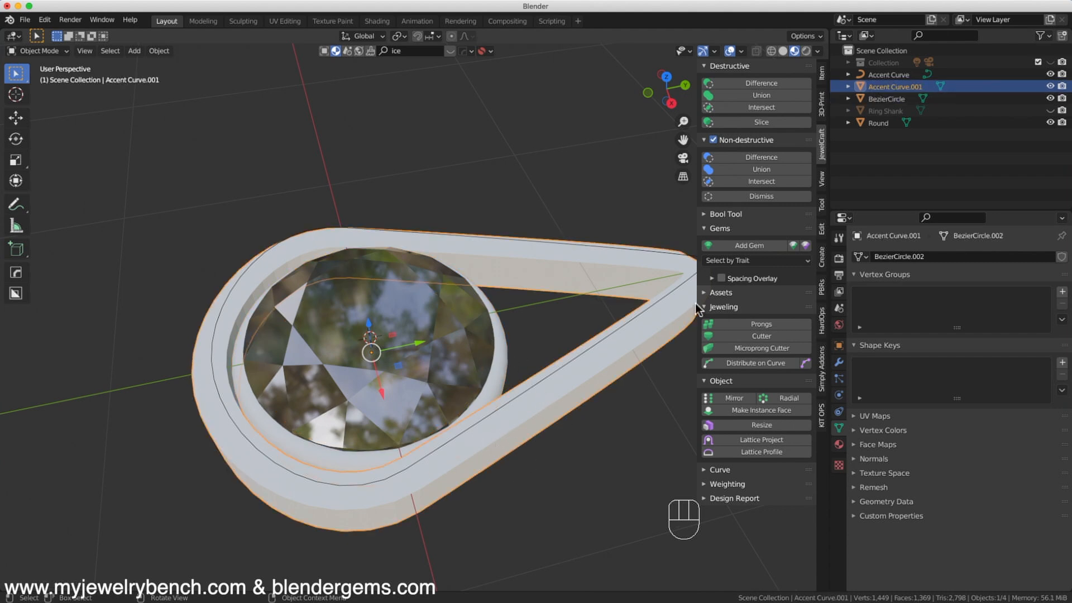
Switch to the reference ring photo to examine the beaded edges of the accent settings, and return to Blender with nothing selected.
middle_click_drag(548, 495, 413, 441)
key("super+Tab")
left_click_drag(266, 108, 310, 47)
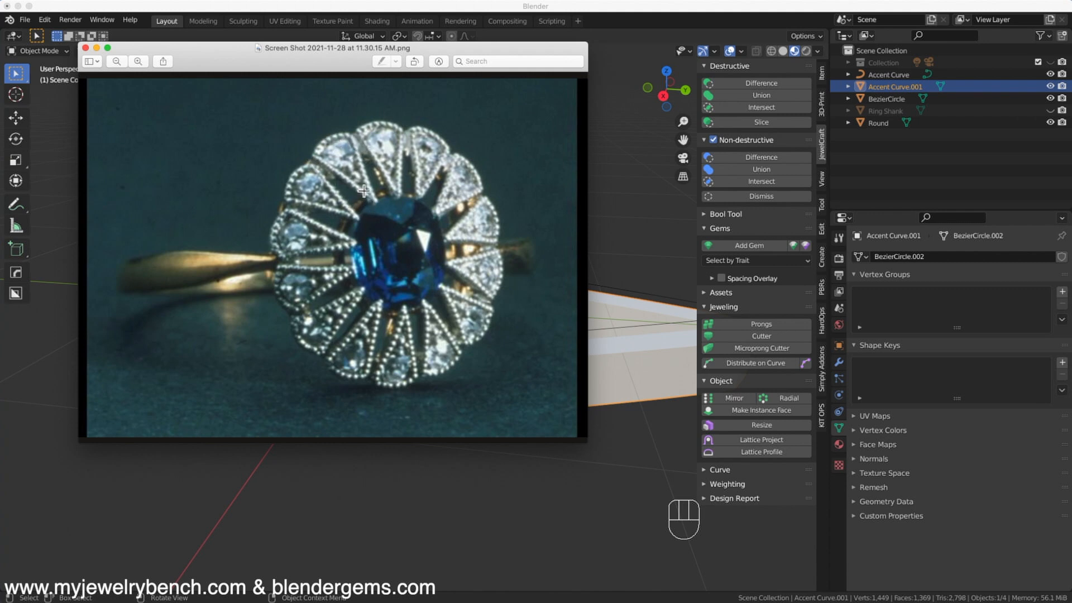
left_click_drag(479, 49, 0, 45)
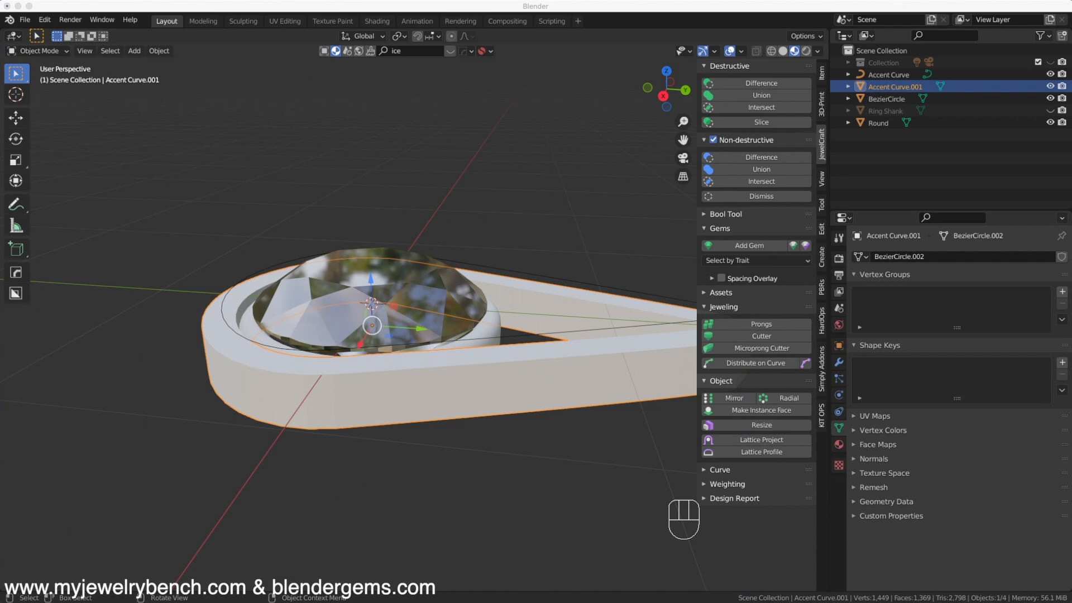
left_click(105, 296)
Add a UV sphere at the gem's centre and scale it uniformly down to a bead about 0.18 mm in diameter.
middle_click_drag(125, 283, 163, 316)
scroll(109, 260, "down", 3)
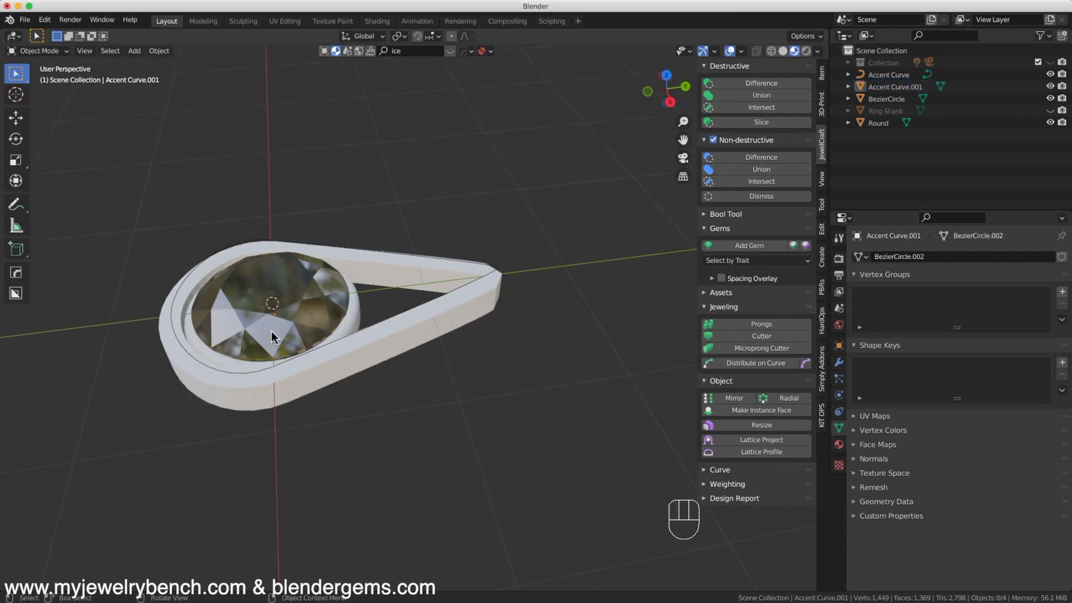
scroll(277, 332, "up", 3)
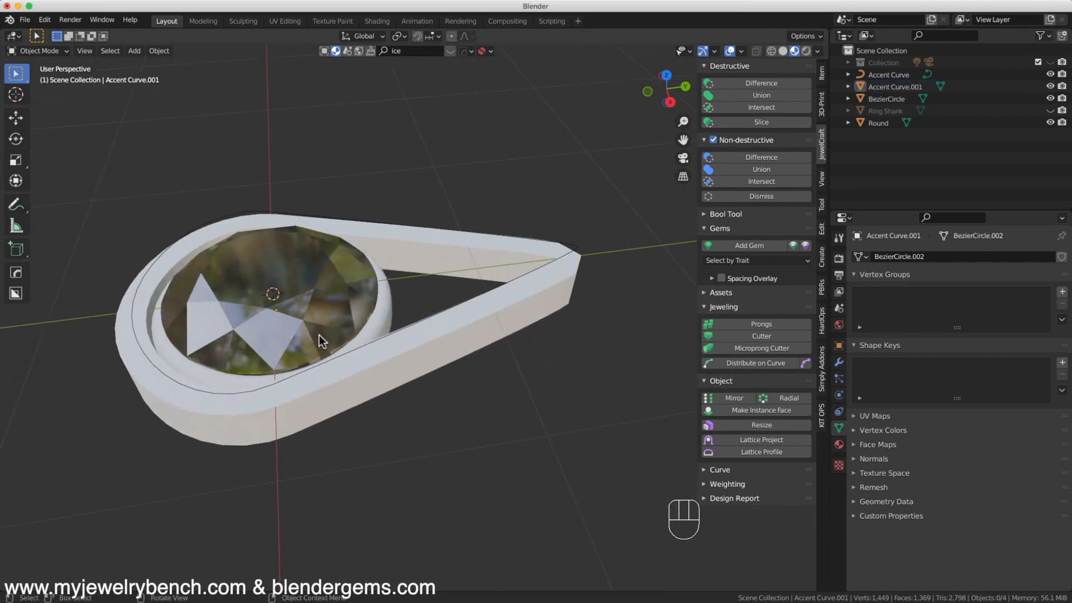
key("shift+a")
left_click(255, 146)
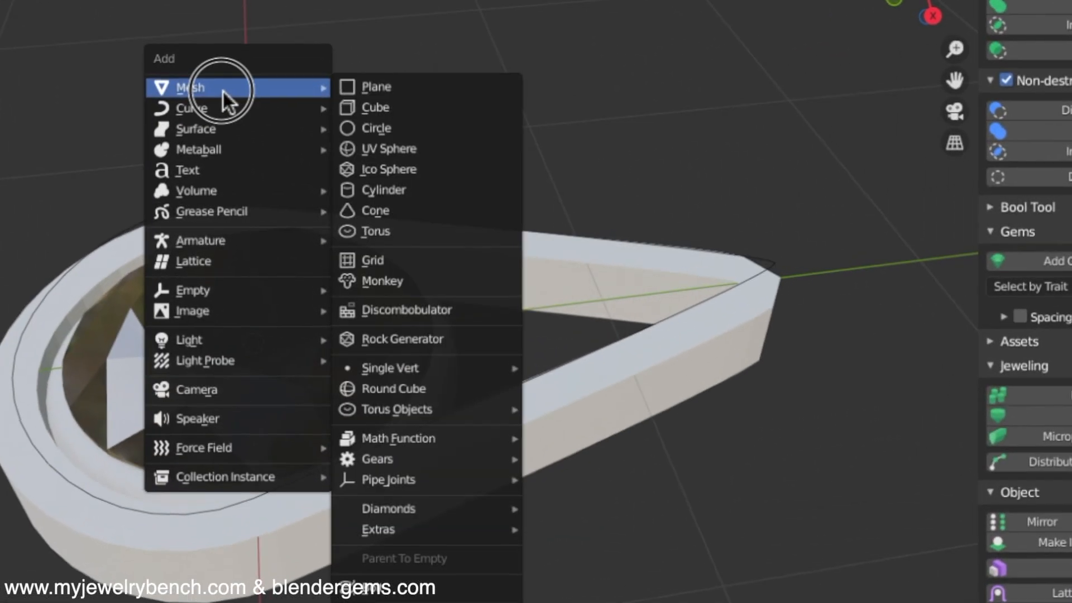
left_click(423, 149)
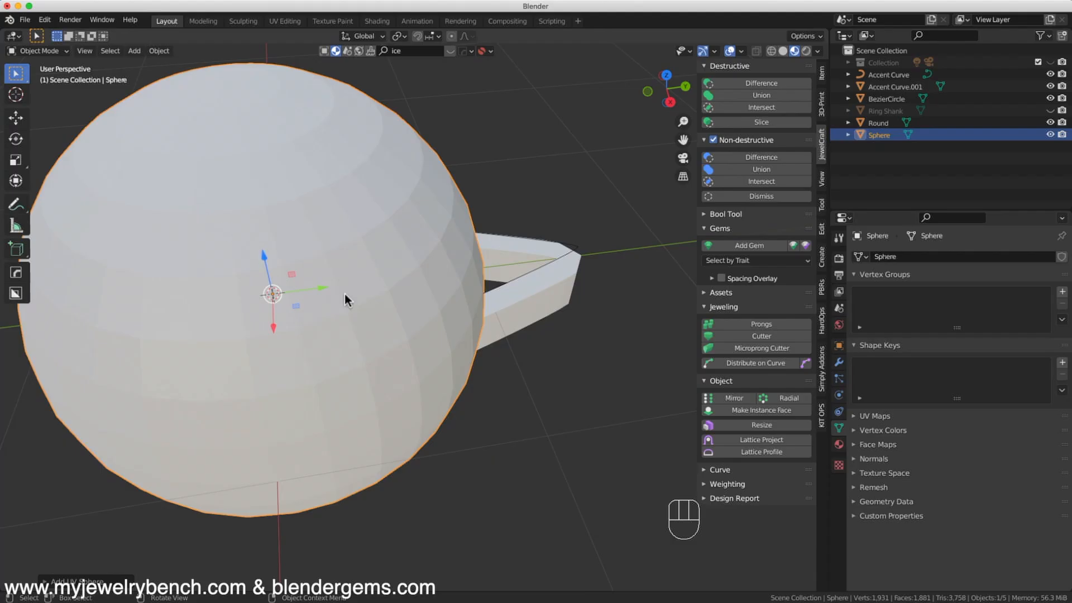
scroll(693, 449, "down", 3)
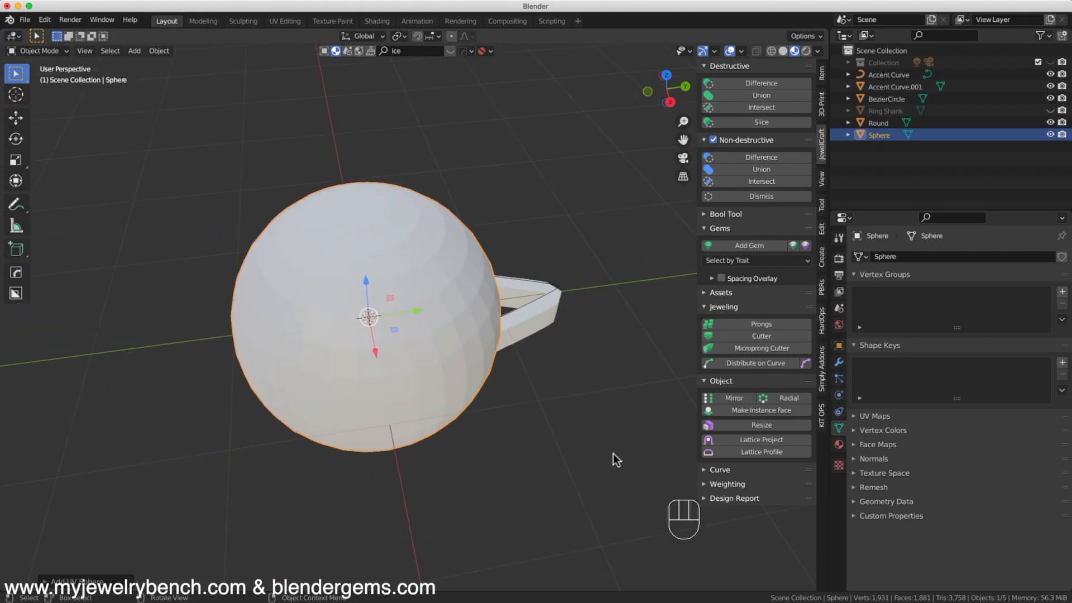
key("s")
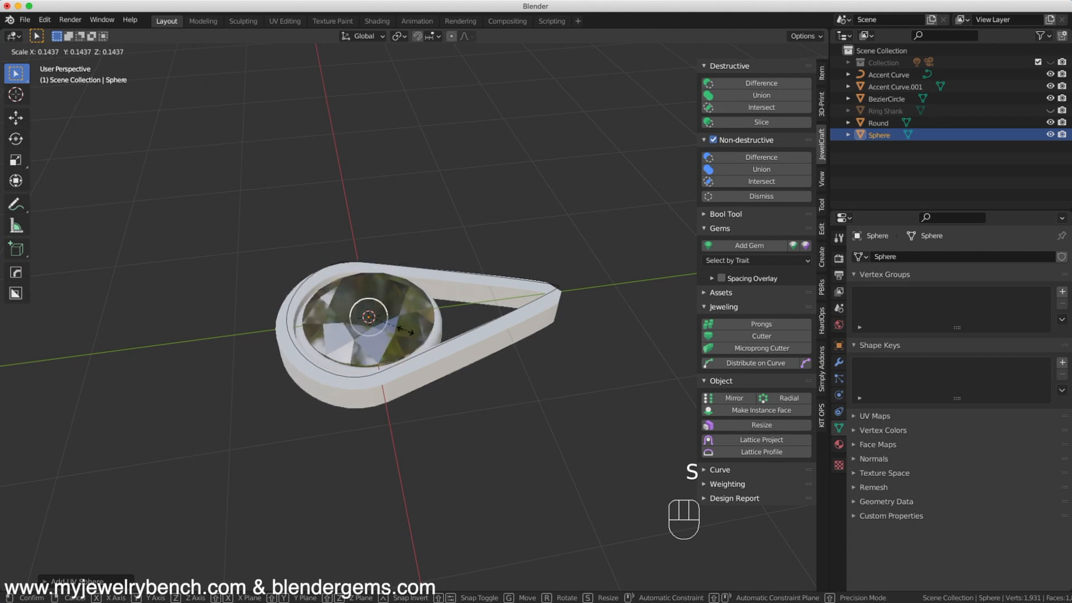
left_click(392, 331)
Move the small bead sphere up along Z so it sits on top of the gem.
key("g")
key("z")
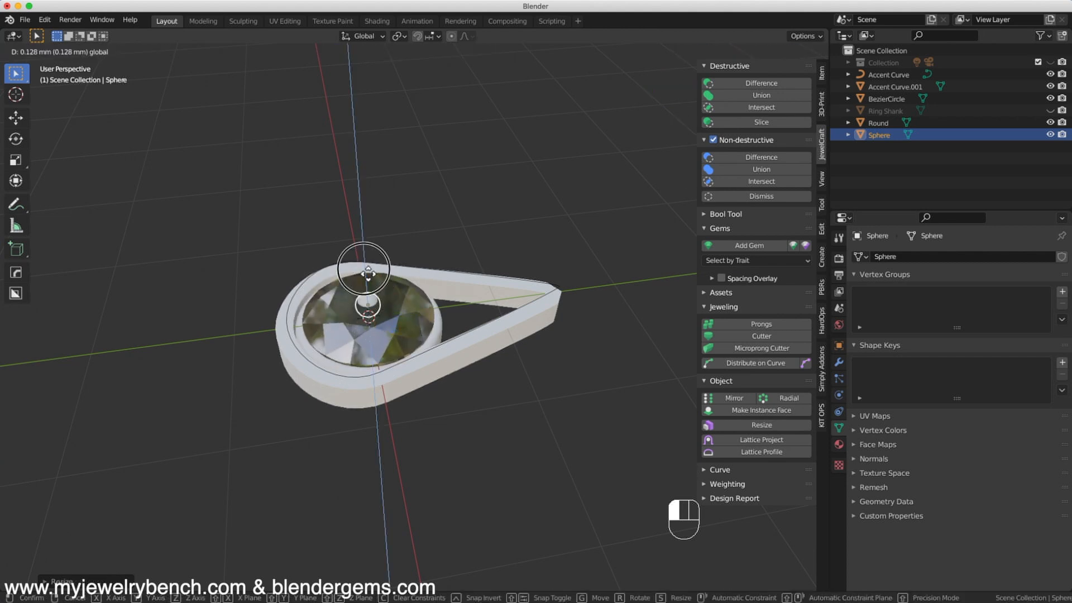
left_click(365, 258)
Duplicate the bead sphere and move the copy straight up along Z, well above the gem, as a spare.
scroll(368, 279, "up", 3)
middle_click_drag(370, 293, 481, 290)
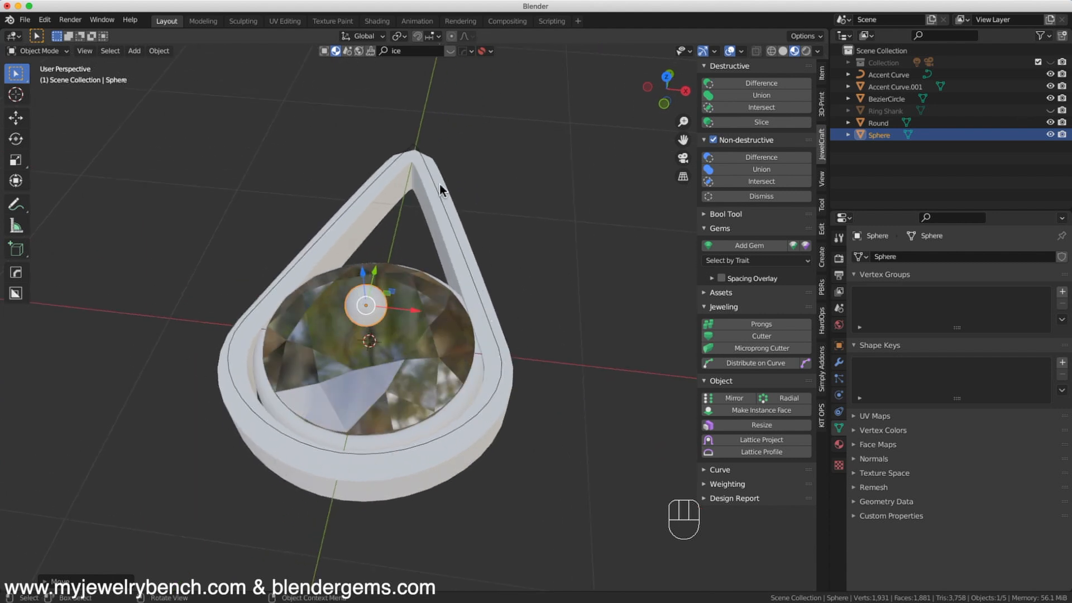
middle_click_drag(430, 327, 290, 281)
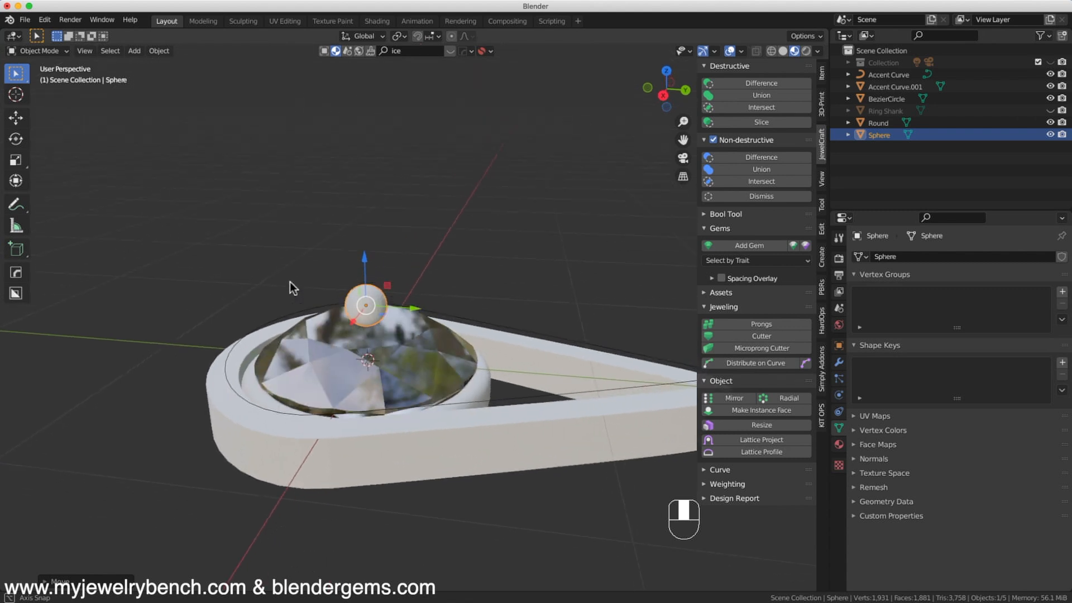
key("shift+d")
left_click(367, 285)
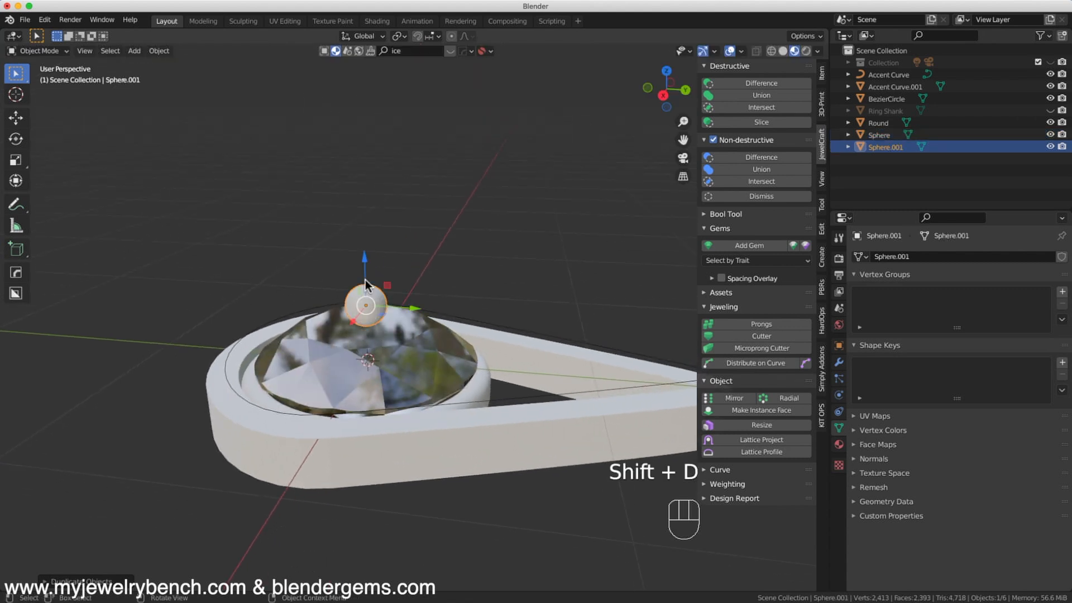
left_click_drag(365, 254, 362, 52)
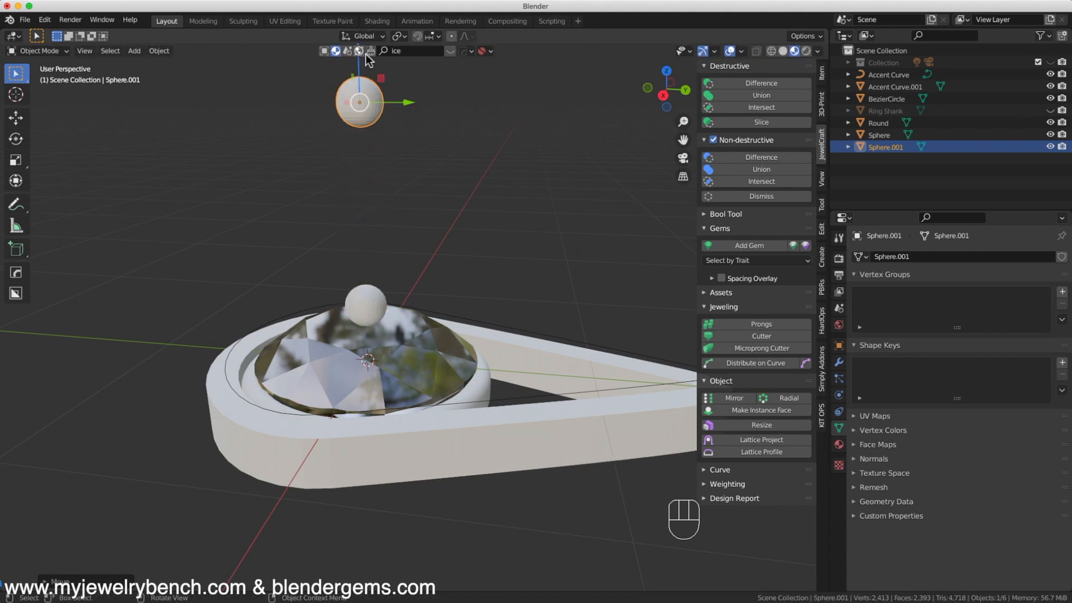
Switch the viewport to solid shading to tell the separate objects apart.
left_click(816, 52)
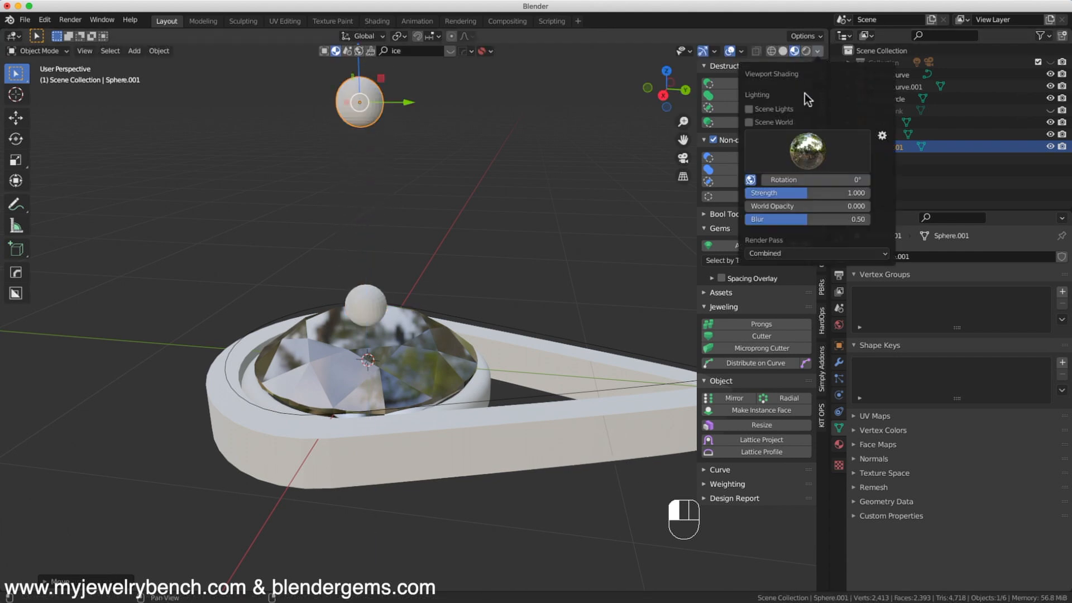
left_click(782, 51)
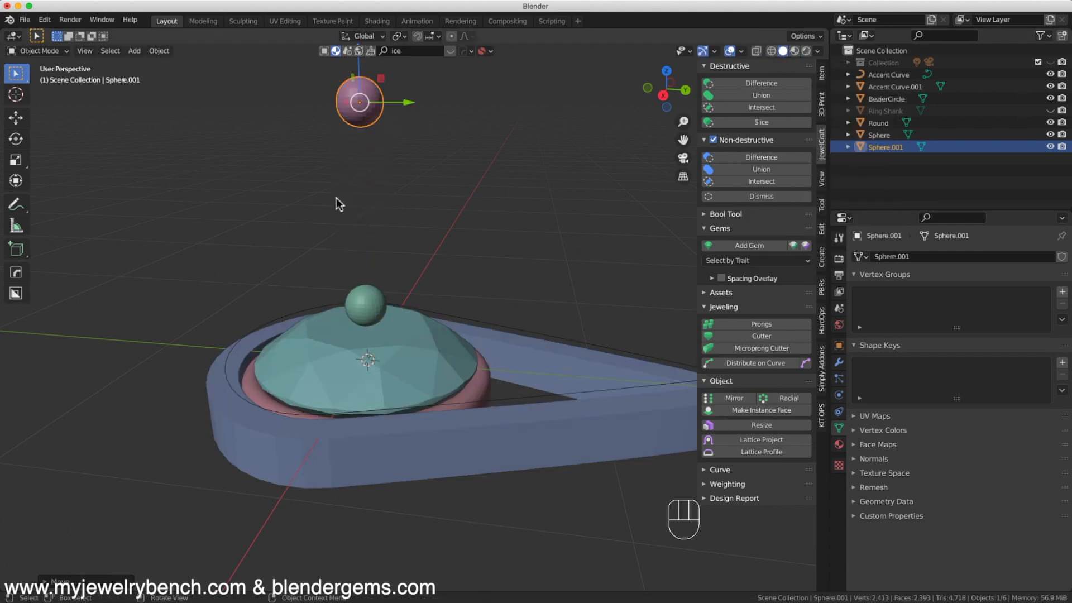
scroll(119, 277, "down", 2)
mouse_move(118, 277)
middle_mouse_down()
mouse_move(167, 309)
mouse_move(289, 213)
middle_mouse_up()
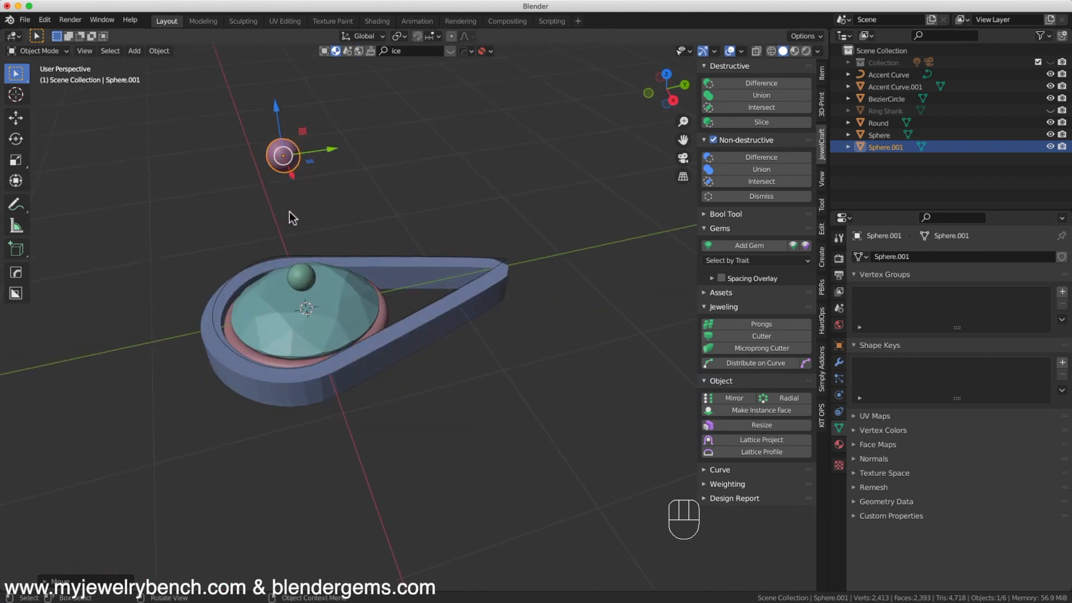
scroll(359, 347, "down", 3)
scroll(293, 267, "up", 4)
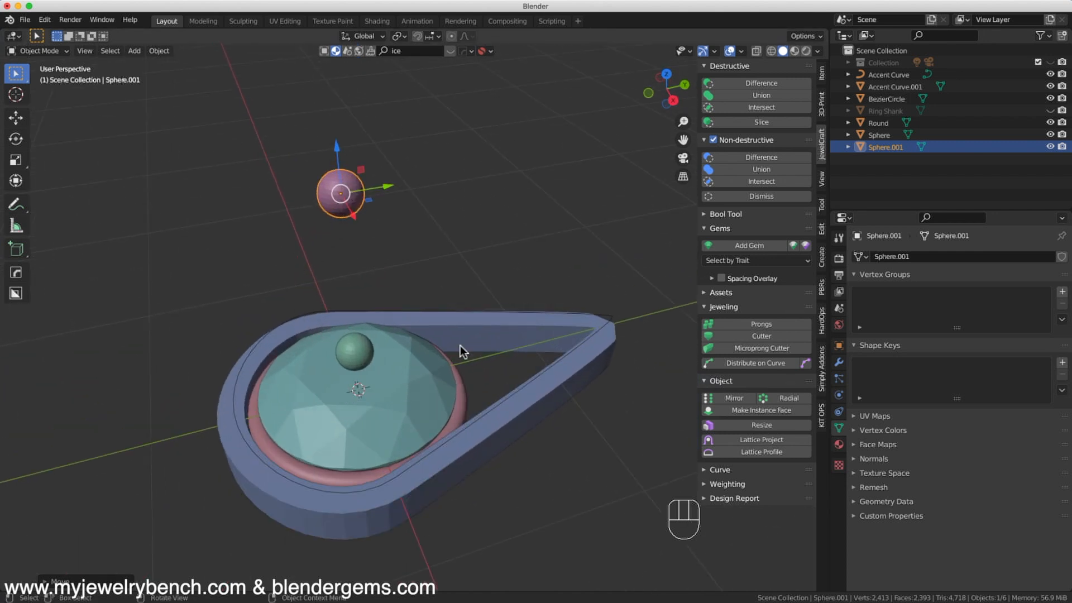
Distribute the bead sphere on top of the gem along the teardrop-shaped Accent Curve with Distribute on Curve.
left_click(352, 338)
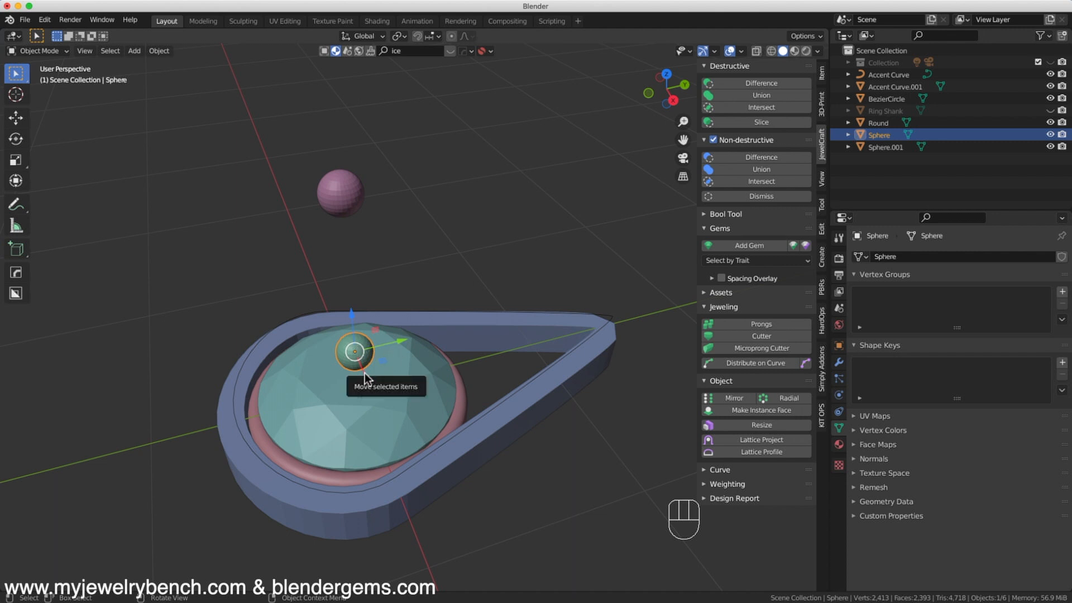
right_click(359, 389, "shift")
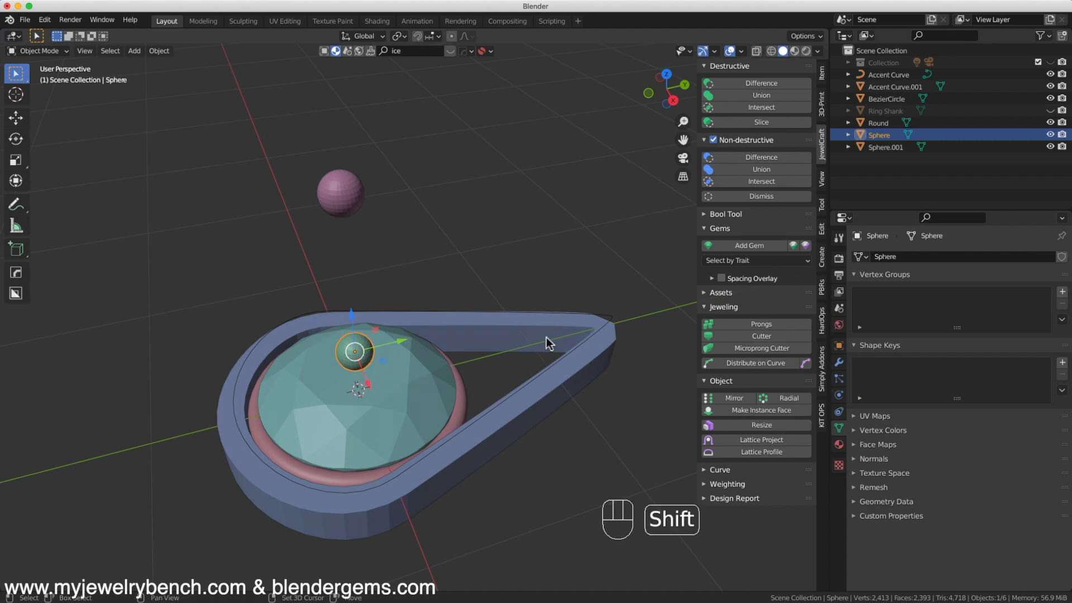
left_click(609, 319, "shift")
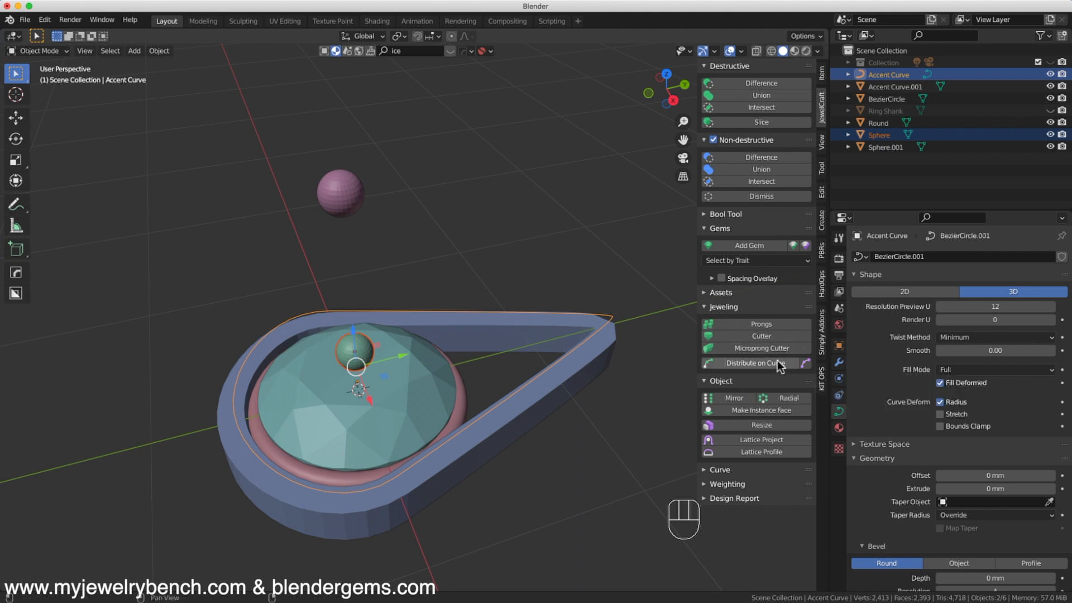
left_click(759, 365)
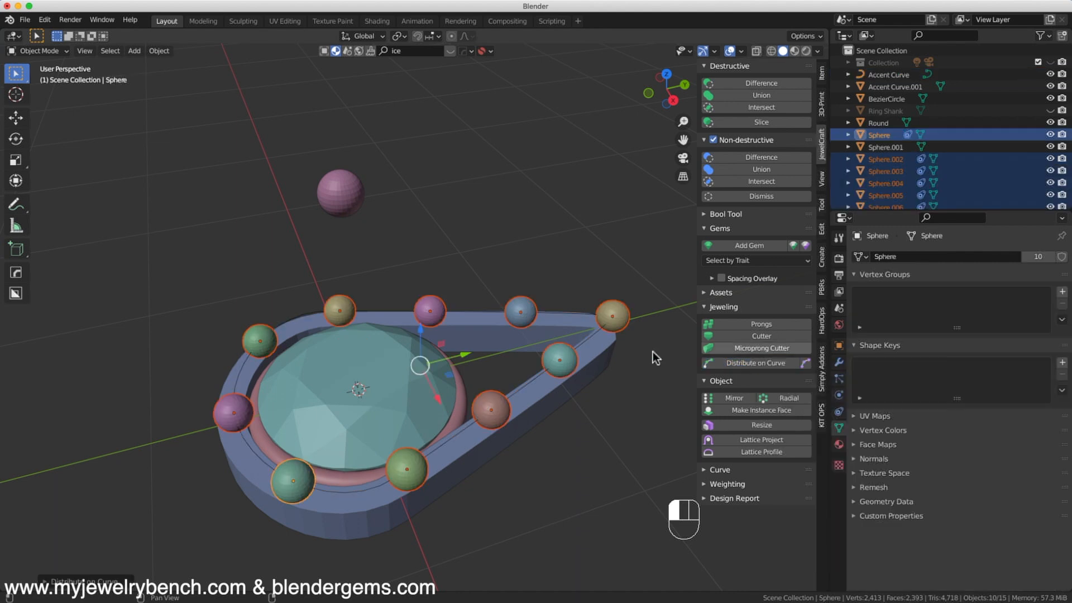
Increase the quantity of beads distributed along the teardrop curve to 29, keeping their 0.18 mm size.
middle_click_drag(447, 329, 554, 306)
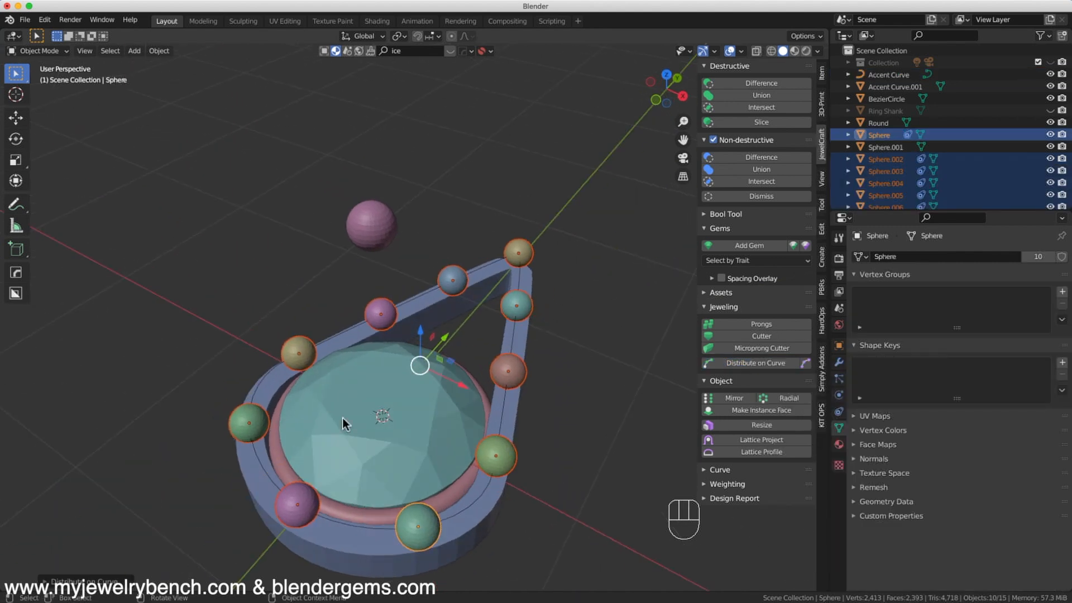
left_click(48, 584)
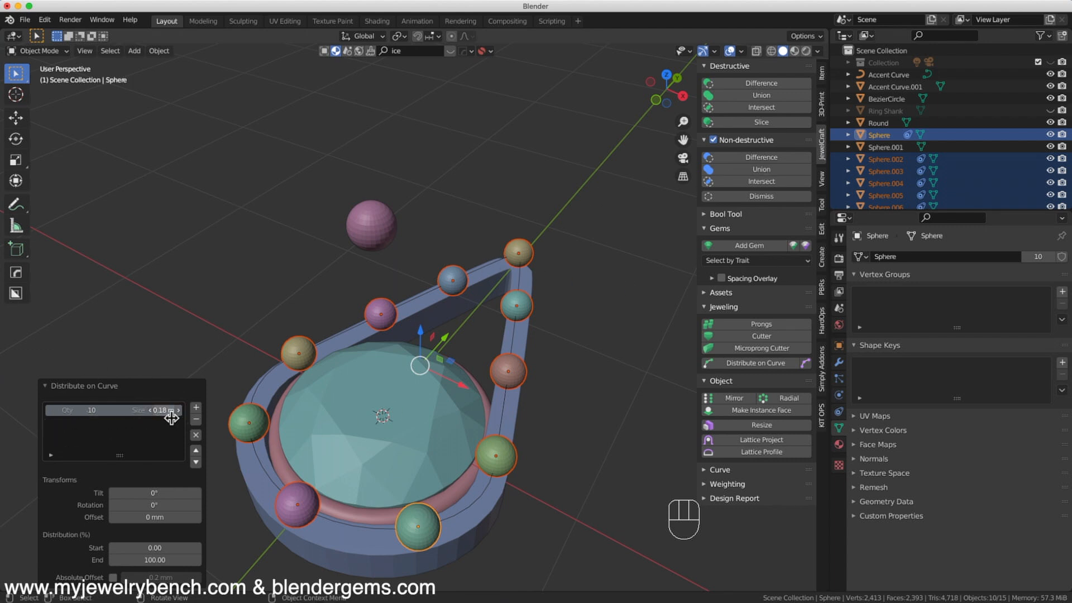
left_click_drag(170, 416, 165, 416)
left_click(106, 411)
left_click(107, 411)
left_click(106, 411)
left_click(106, 411)
left_click(106, 411)
left_click(107, 411)
left_click(106, 411)
left_click(106, 411)
left_click(106, 411)
left_click(107, 411)
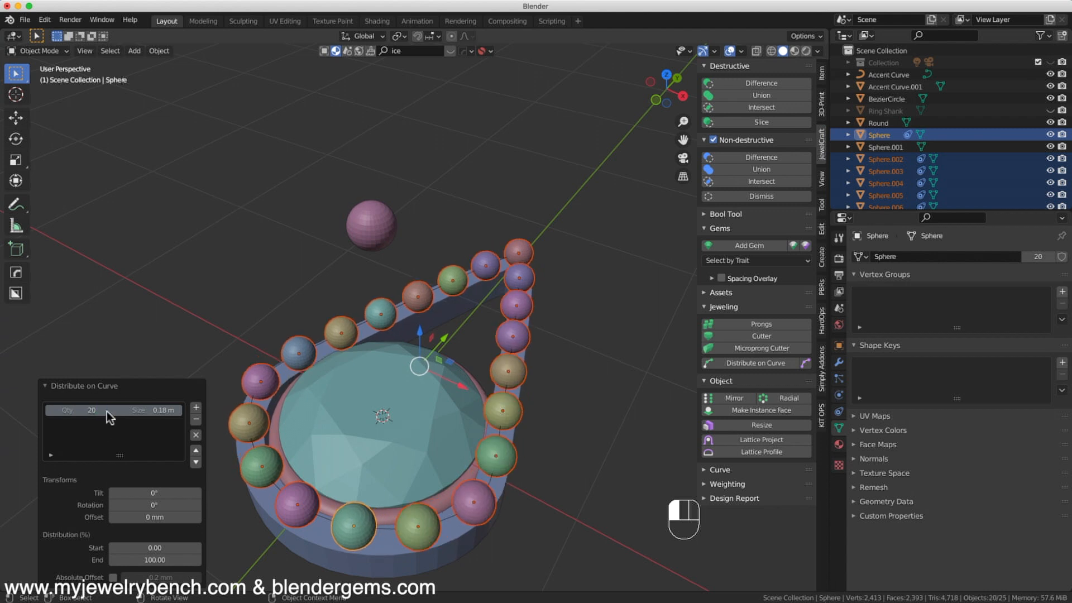
left_click(106, 411)
left_click(106, 411)
left_click(106, 411)
left_click(106, 411)
left_click(106, 411)
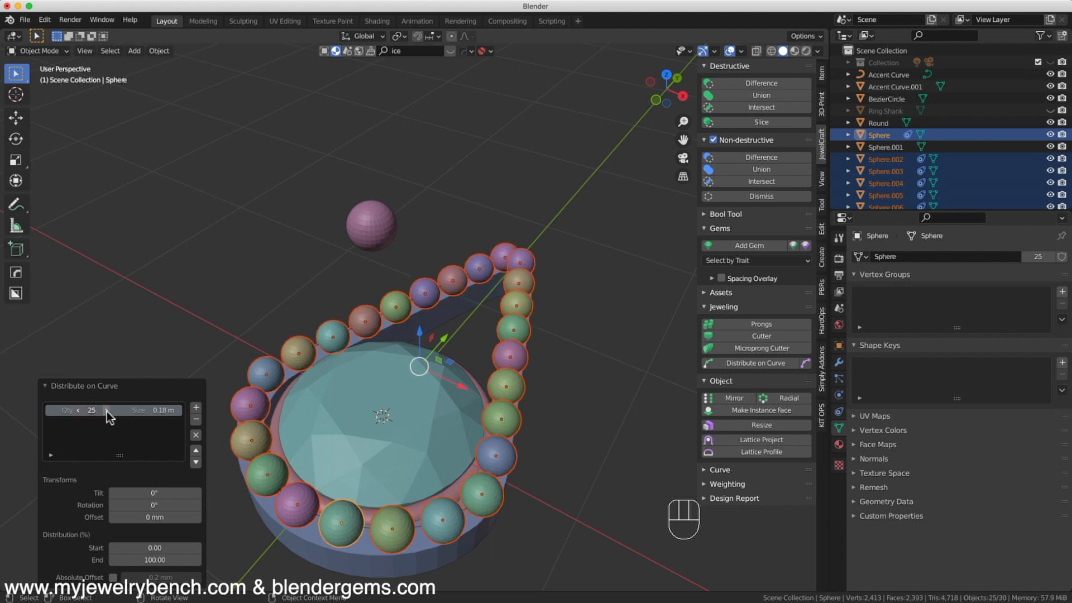
left_click(106, 411)
left_click(106, 411)
left_click(106, 411)
left_click(106, 411)
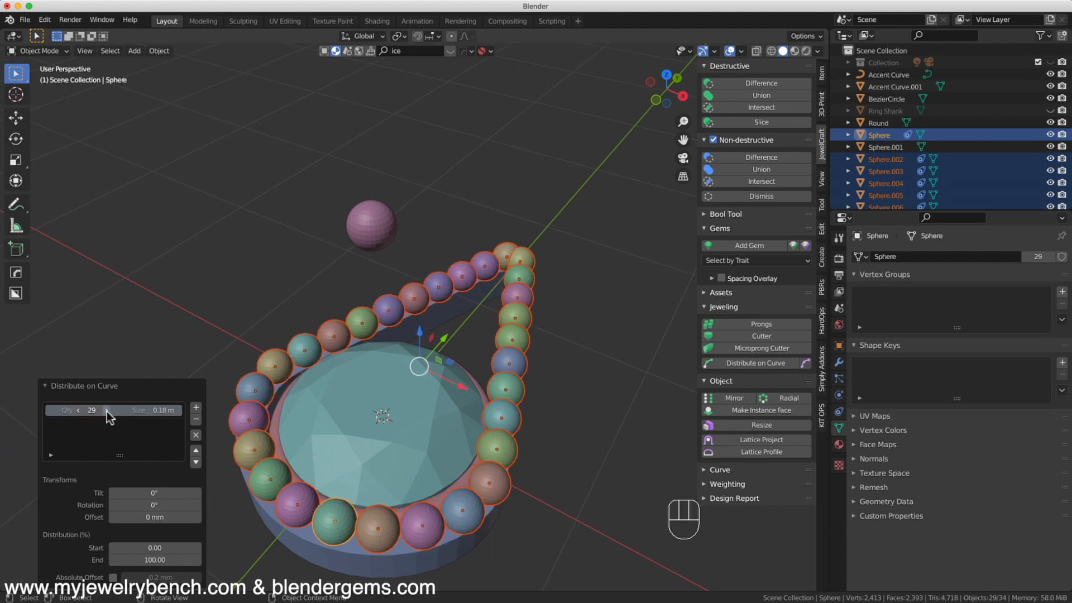
Increase the quantity of beads distributed along the teardrop curve to 32.
left_click(106, 411)
left_click(106, 411)
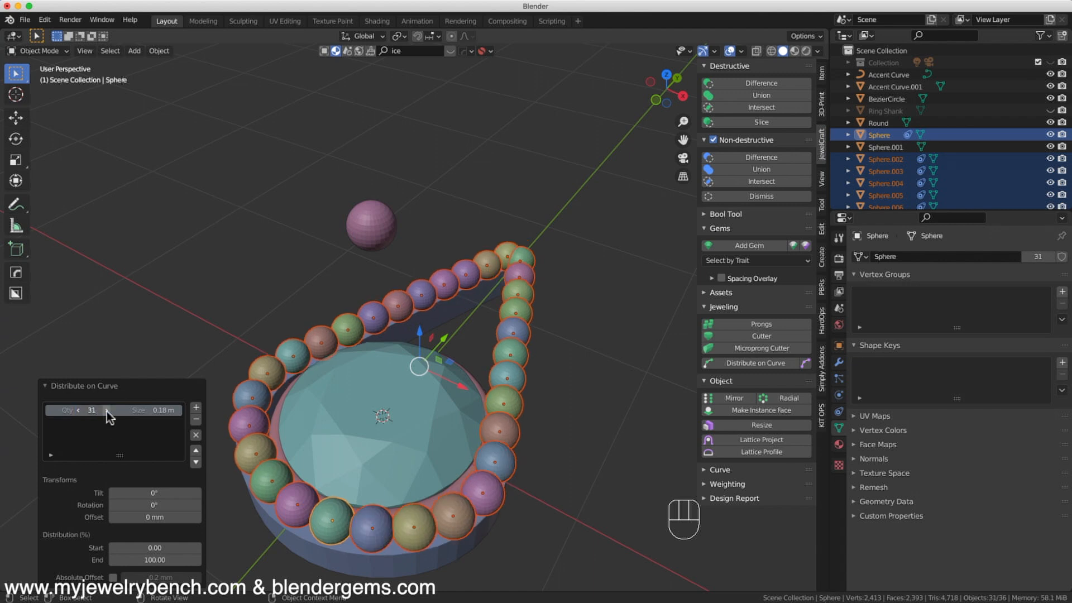
left_click(106, 411)
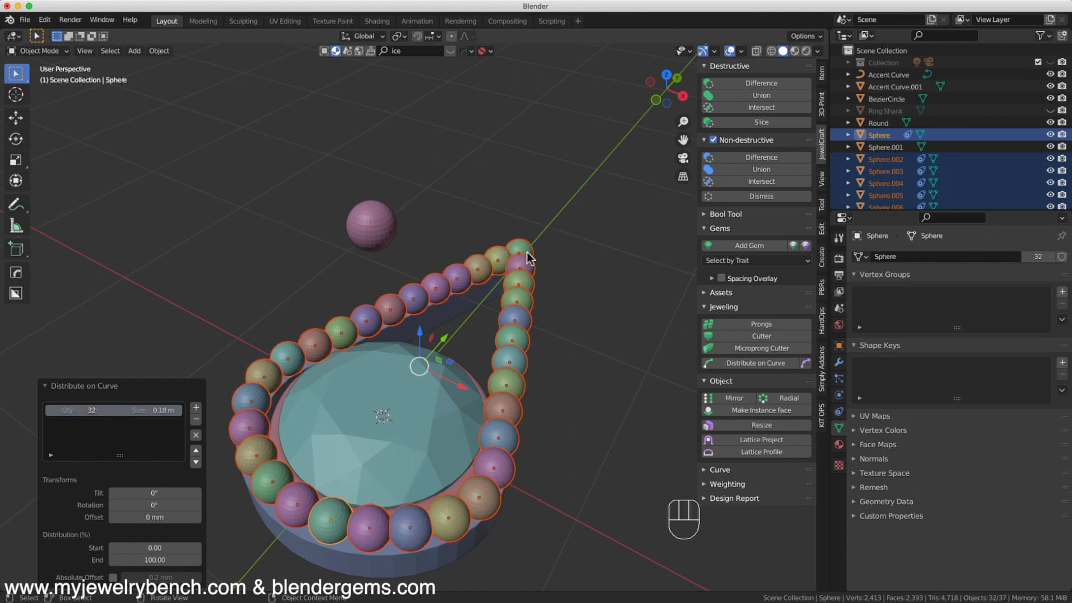
middle_click_drag(574, 419, 427, 276)
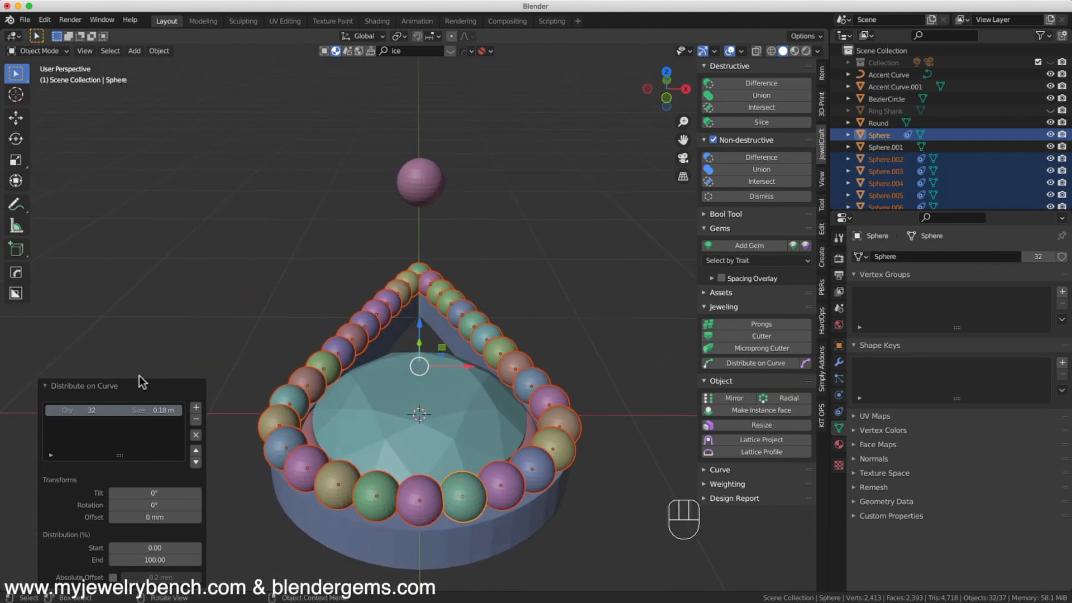
left_click(242, 325)
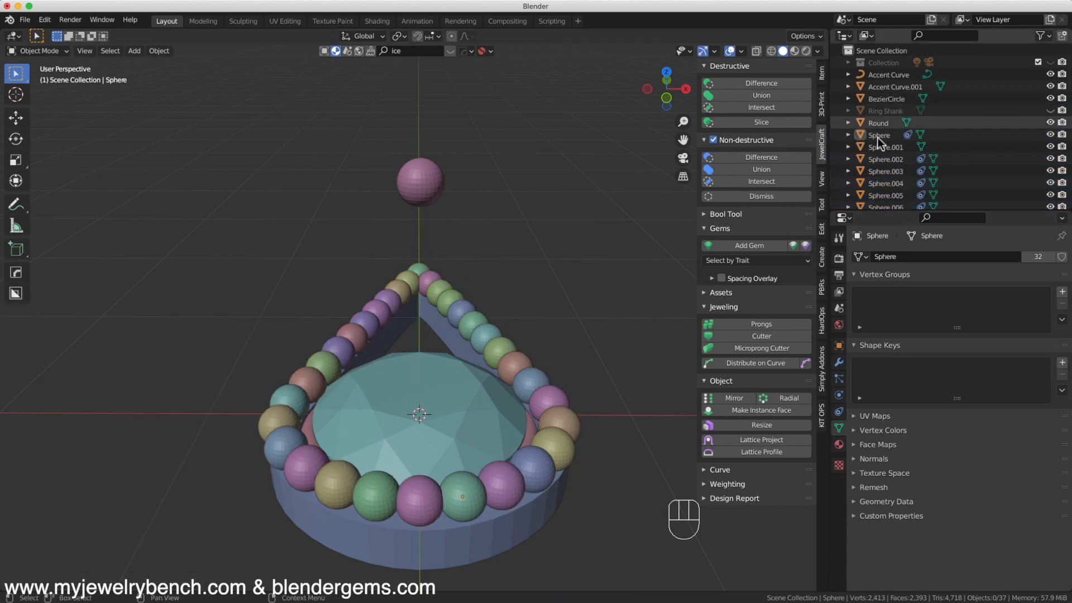
Shift the Accent Curve about -0.029 mm along Y and widen it along X by a factor of about 1.015.
left_click(899, 76)
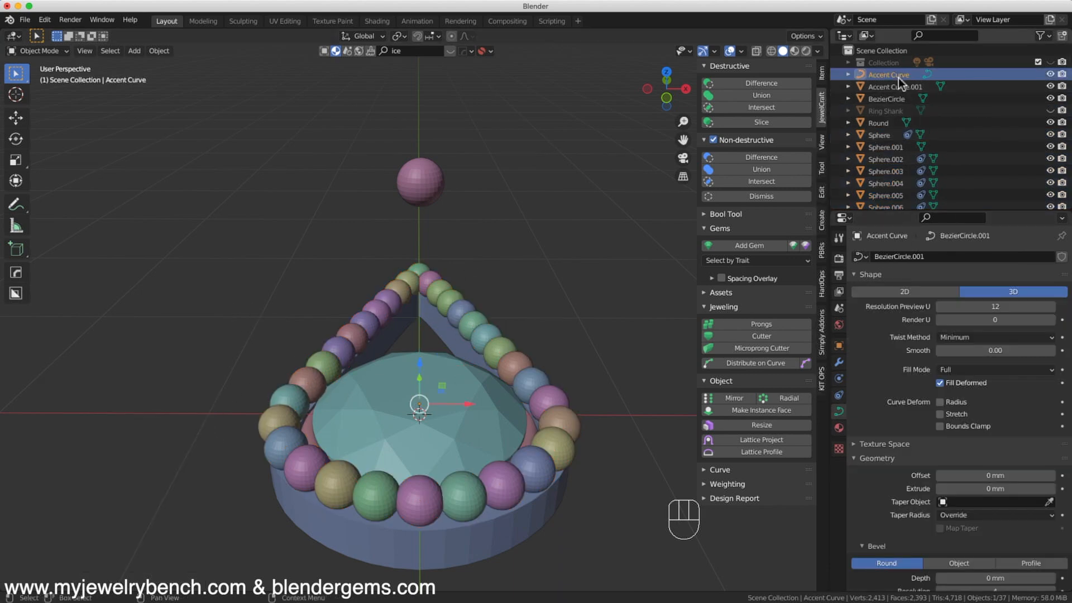
middle_click_drag(444, 386, 371, 375)
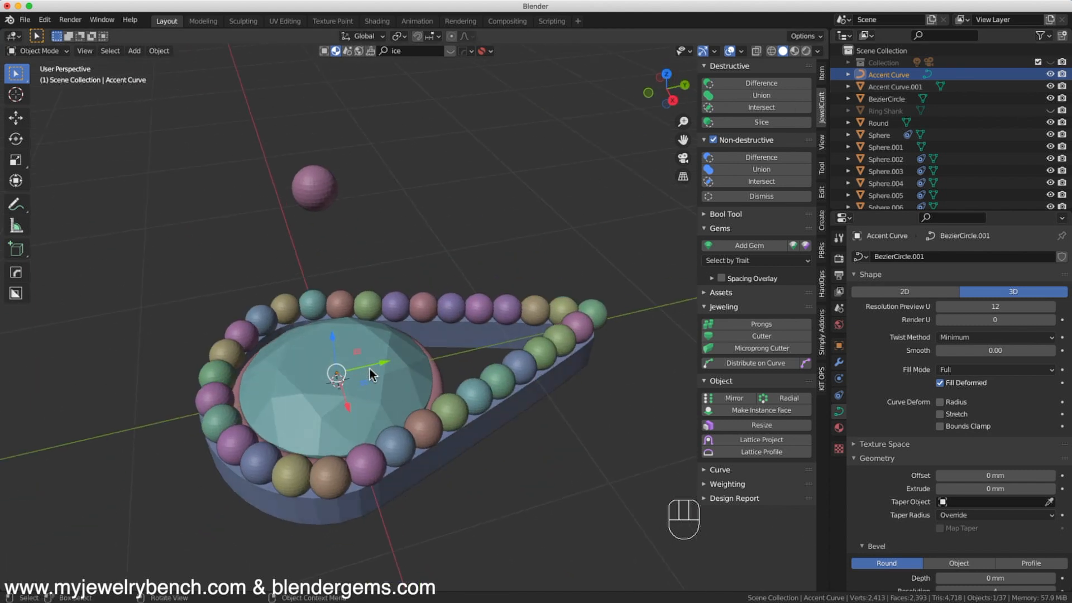
left_click_drag(376, 367, 377, 368)
middle_click_drag(395, 381, 535, 380)
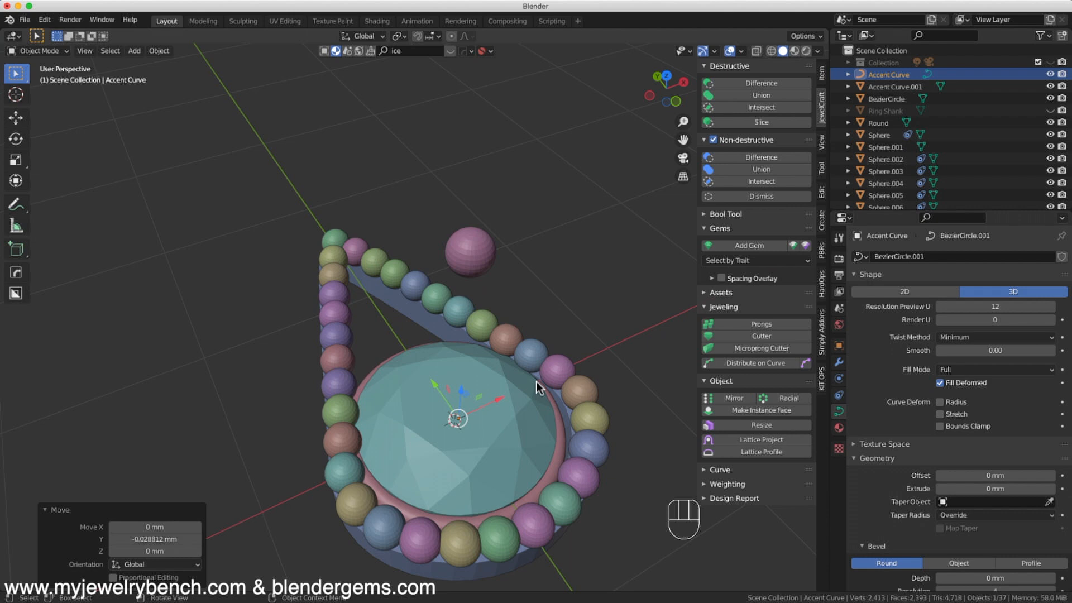
key("KP_7")
scroll(230, 176, "down", 2)
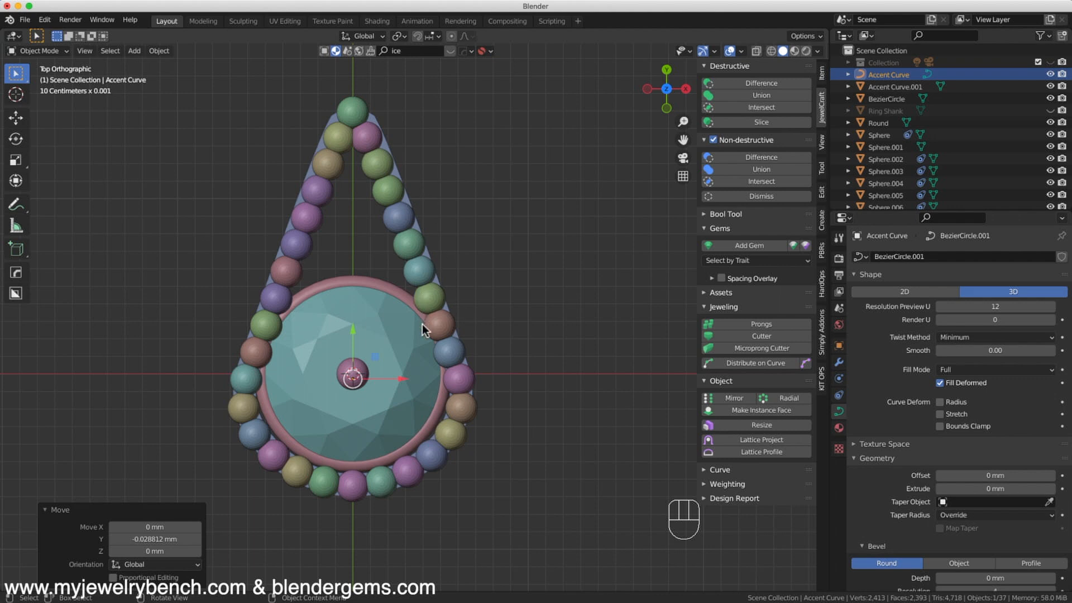
key("s")
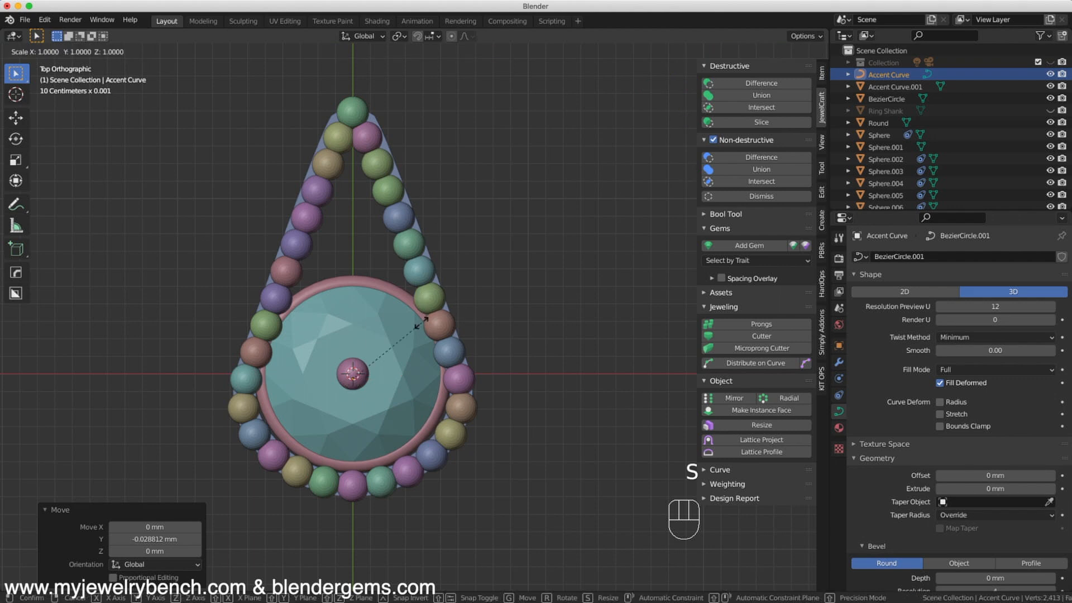
key("x")
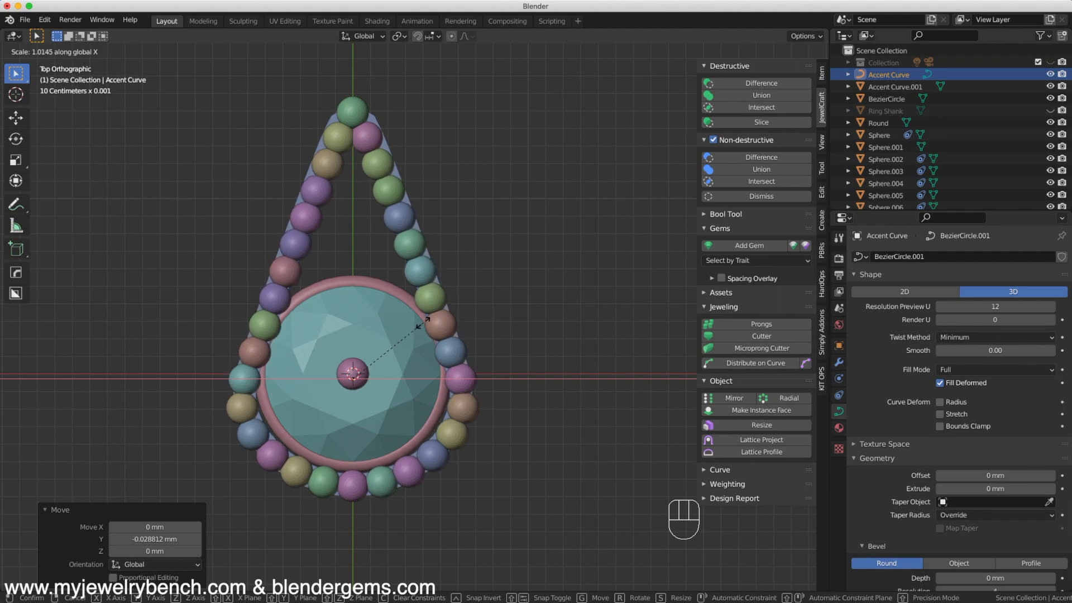
left_click(424, 323)
Lower the Accent Curve about 0.063 mm along Z and shift it about 0.014 mm along positive Y.
middle_click_drag(407, 287, 323, 343)
middle_click_drag(500, 371, 392, 364)
mouse_move(307, 375)
middle_mouse_down()
mouse_move(378, 415)
mouse_move(396, 415)
mouse_move(319, 360)
middle_mouse_up()
middle_click_drag(337, 324, 315, 256)
left_click_drag(310, 252, 317, 264)
middle_click_drag(317, 265, 408, 216)
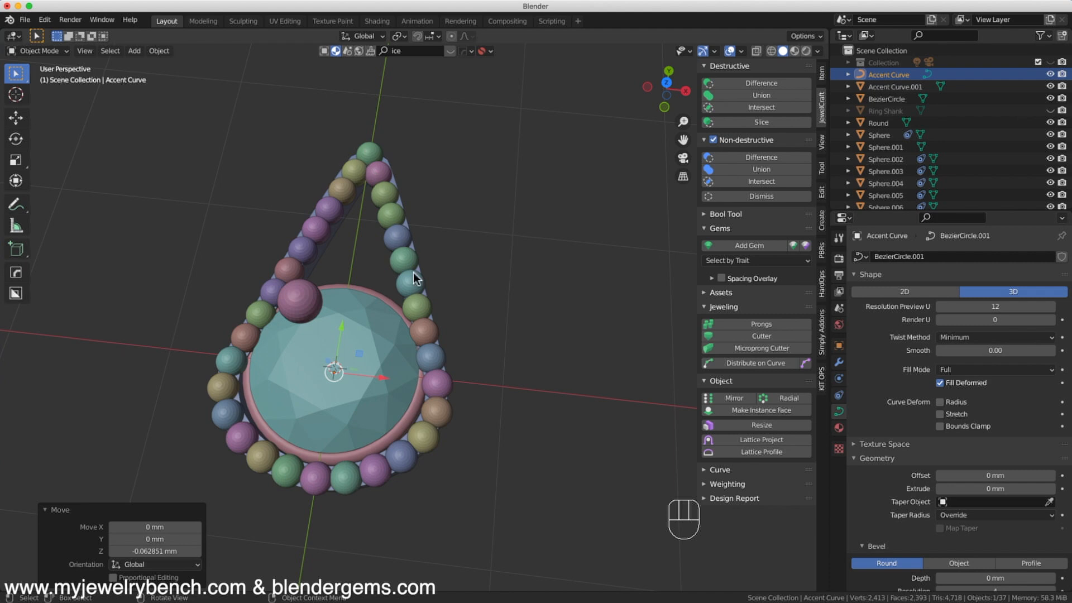
mouse_move(273, 422)
middle_mouse_down()
mouse_move(348, 459)
mouse_move(210, 421)
mouse_move(289, 436)
middle_mouse_up()
left_click_drag(324, 313, 332, 318)
middle_click_drag(289, 366, 382, 362)
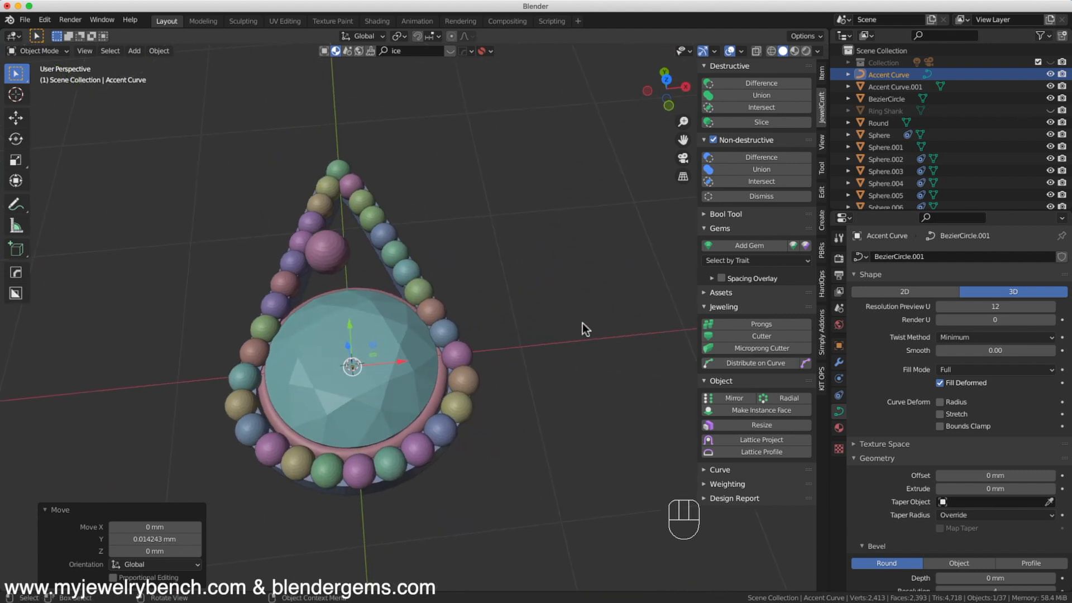
Move the spare sphere above the gem down to bead level, into the gap between the gem and the teardrop's tip.
middle_click_drag(401, 325, 301, 205)
left_click(283, 204)
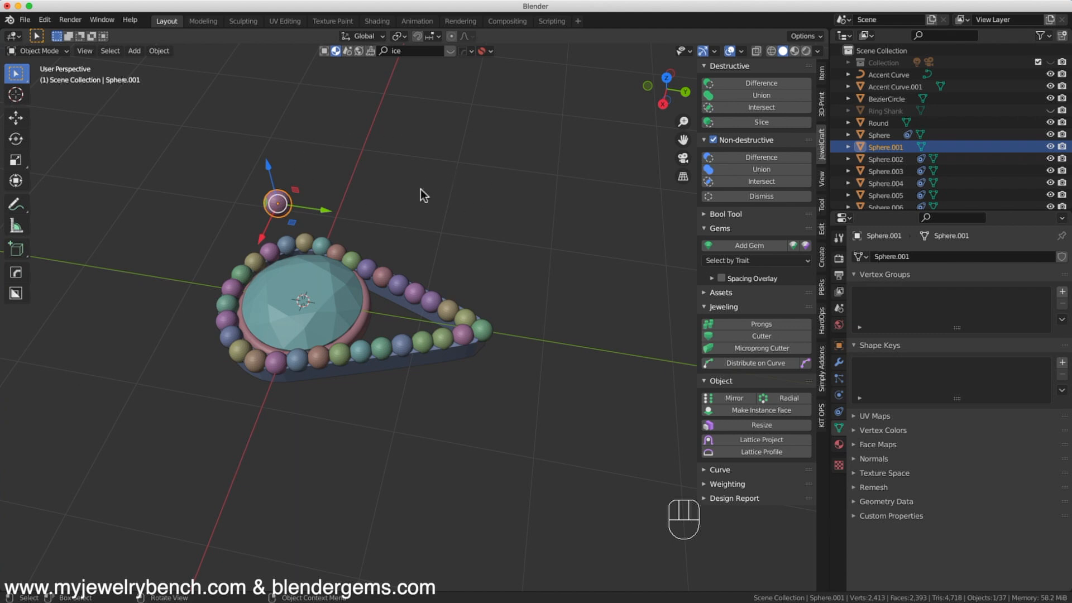
key("KP_1")
key("KP_3")
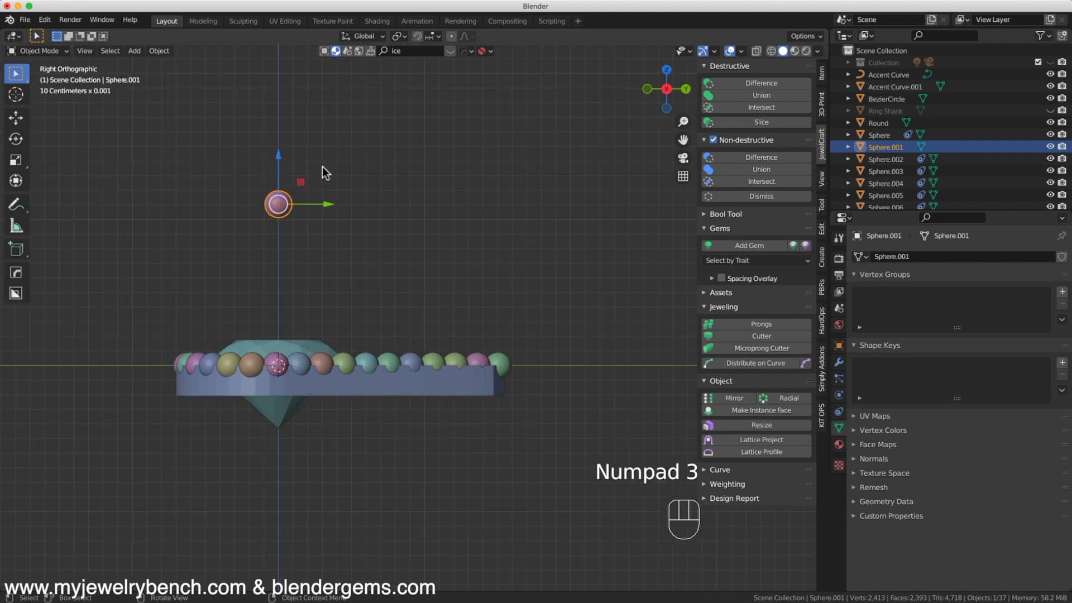
left_click_drag(330, 208, 455, 233)
left_click_drag(406, 163, 389, 330)
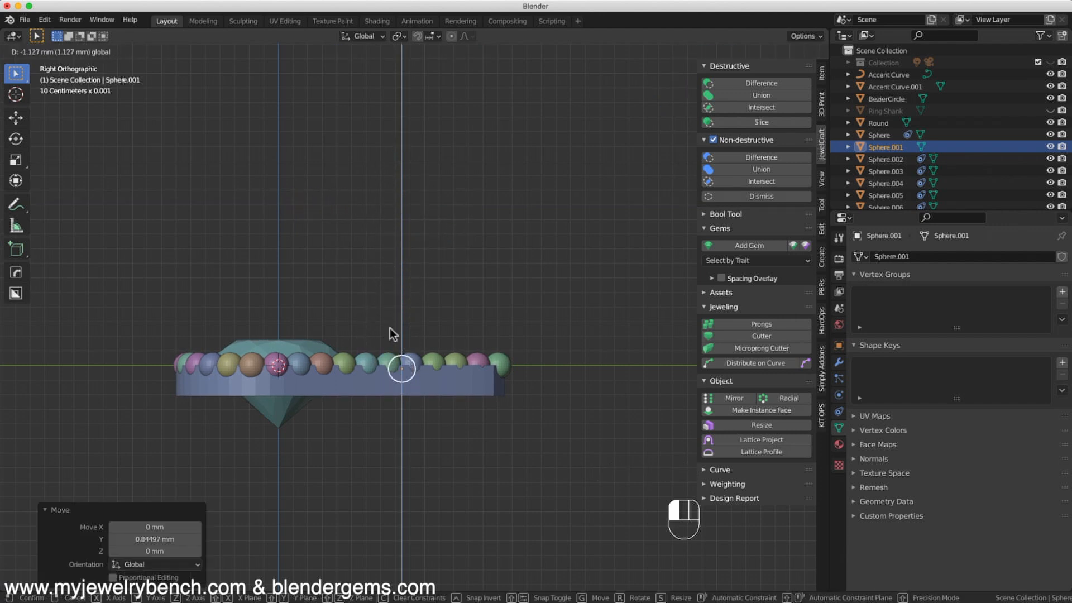
left_click_drag(441, 366, 418, 373)
Enlarge the spare sphere uniformly by a factor of about 1.87 and compare it with the reference ring photo.
key("s")
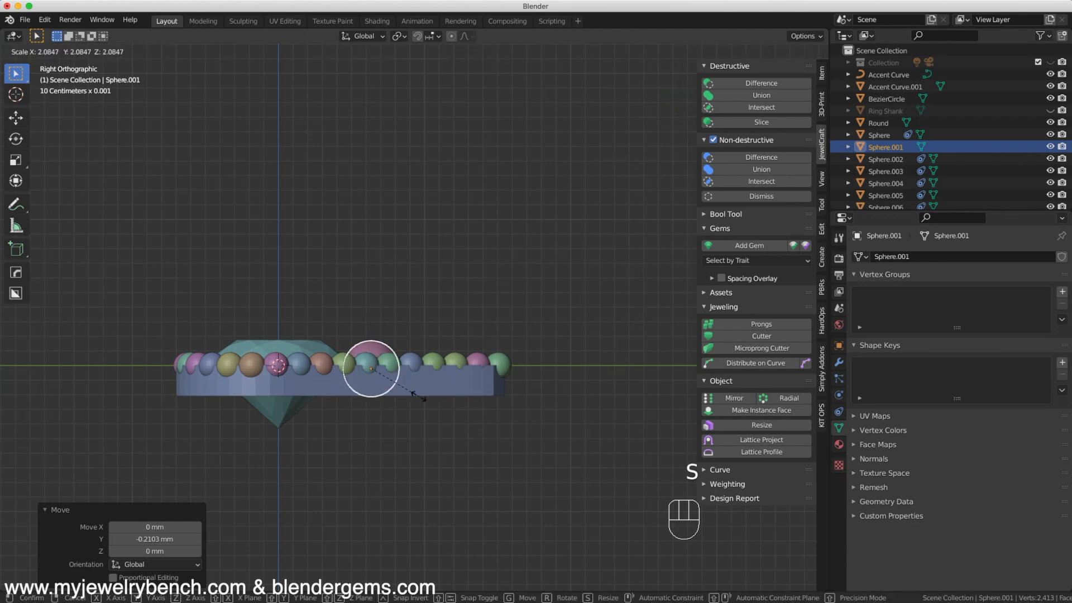
left_click(416, 396)
left_click_drag(0, 223, 498, 109)
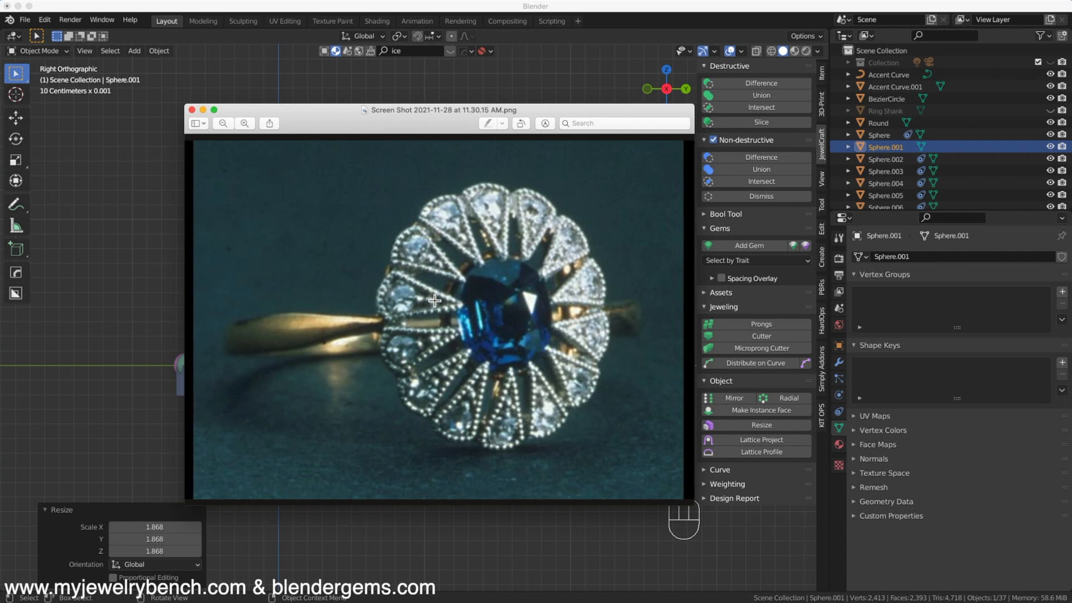
left_click(319, 100)
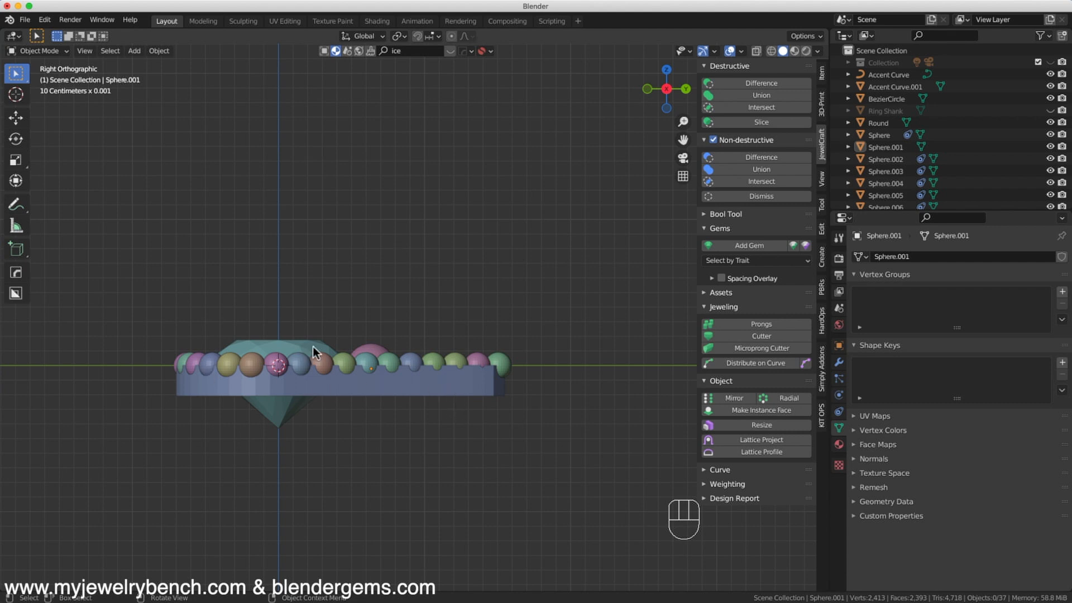
Stretch the large sphere beside the gem along Z so it stands taller than the surrounding beads.
middle_click_drag(312, 347, 263, 186)
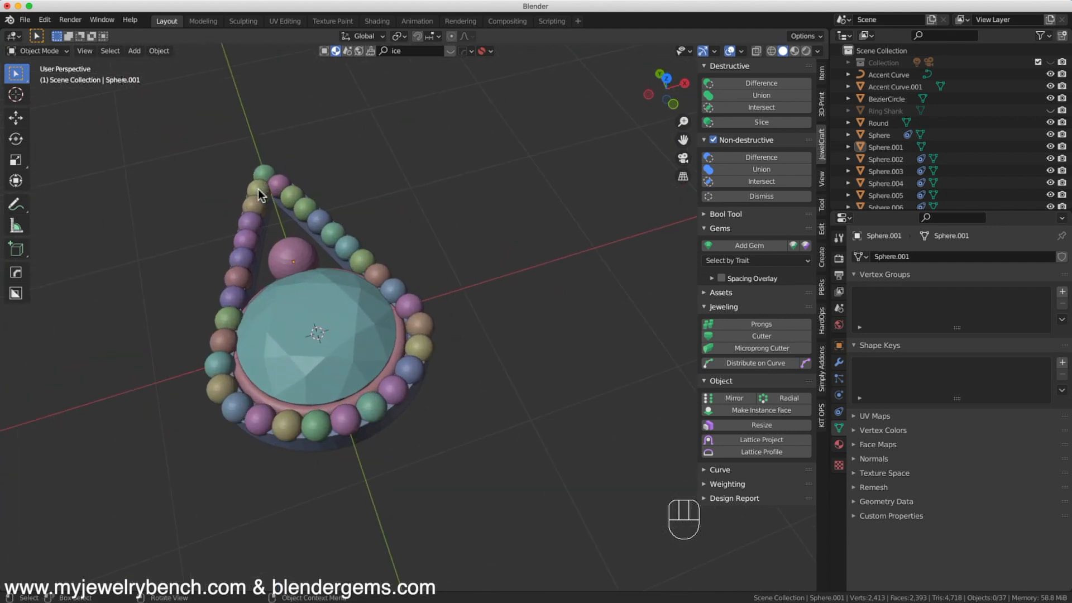
scroll(263, 187, "up", 2)
left_click(318, 279)
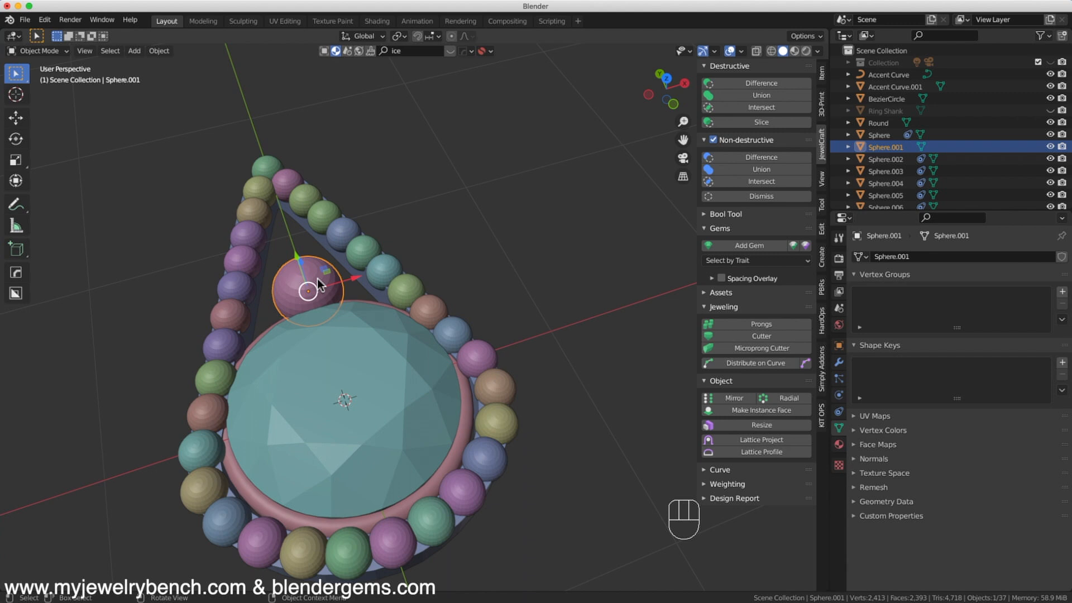
middle_click_drag(302, 281, 311, 300)
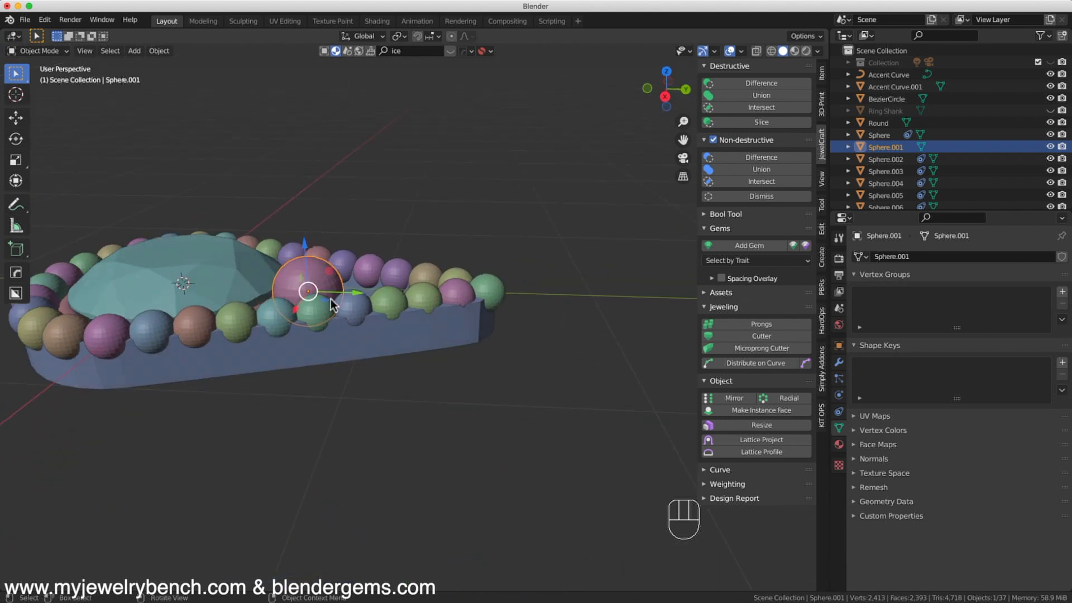
key("s")
key("z")
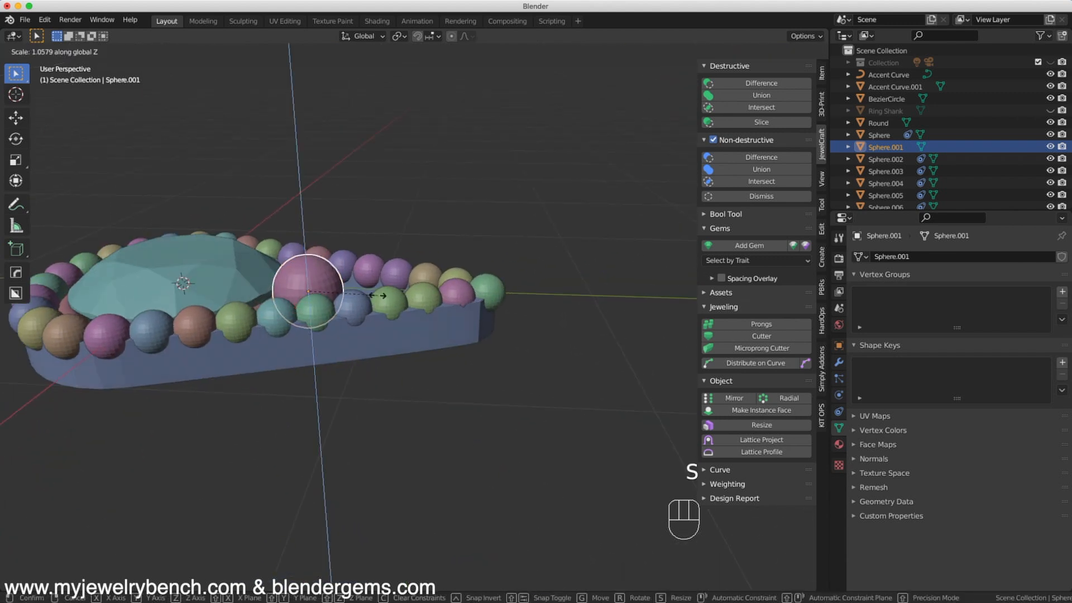
left_click(390, 306)
middle_click_drag(390, 306, 347, 277)
left_click_drag(347, 277, 340, 282)
Duplicate the large sphere, move the copy along Y toward the teardrop's tip, and scale it to about 0.70 along Z.
left_click(311, 273)
left_click(313, 279)
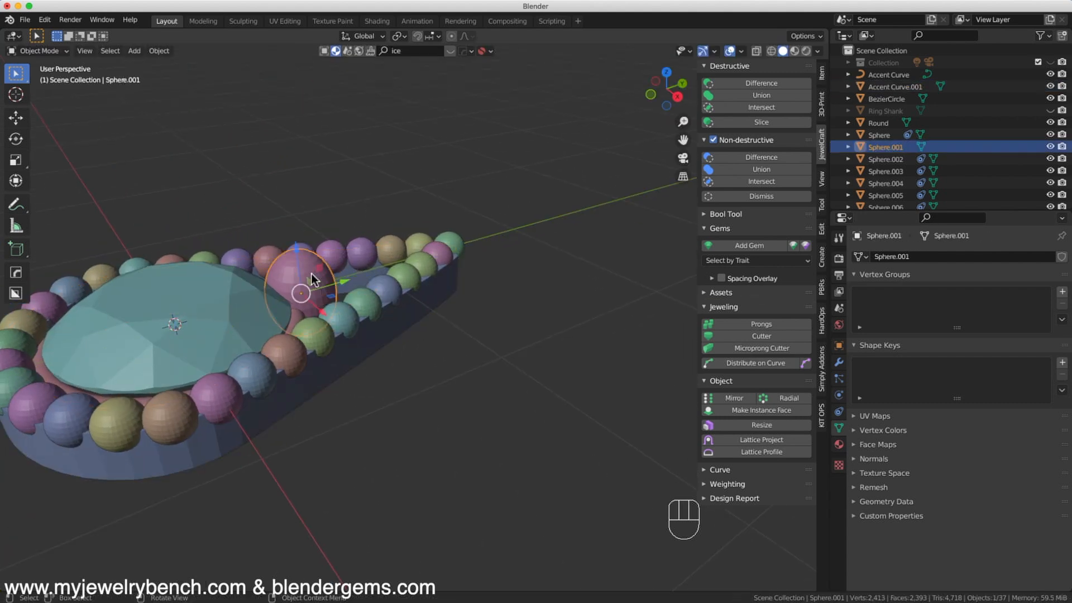
key("shift+d")
right_click(313, 277)
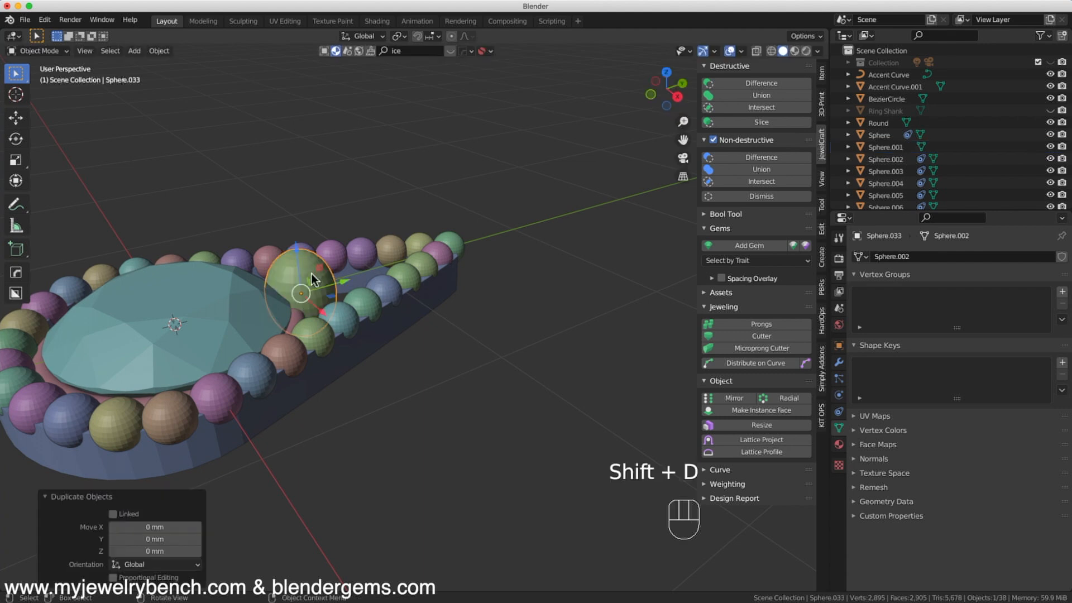
left_click_drag(350, 283, 414, 288)
key("s")
key("z")
left_click(569, 329)
Shrink the duplicated sphere slightly and move it about -0.031 mm along Y to overlap the large sphere.
middle_click_drag(527, 251, 562, 249)
key("KP_7")
scroll(364, 206, "up", 3)
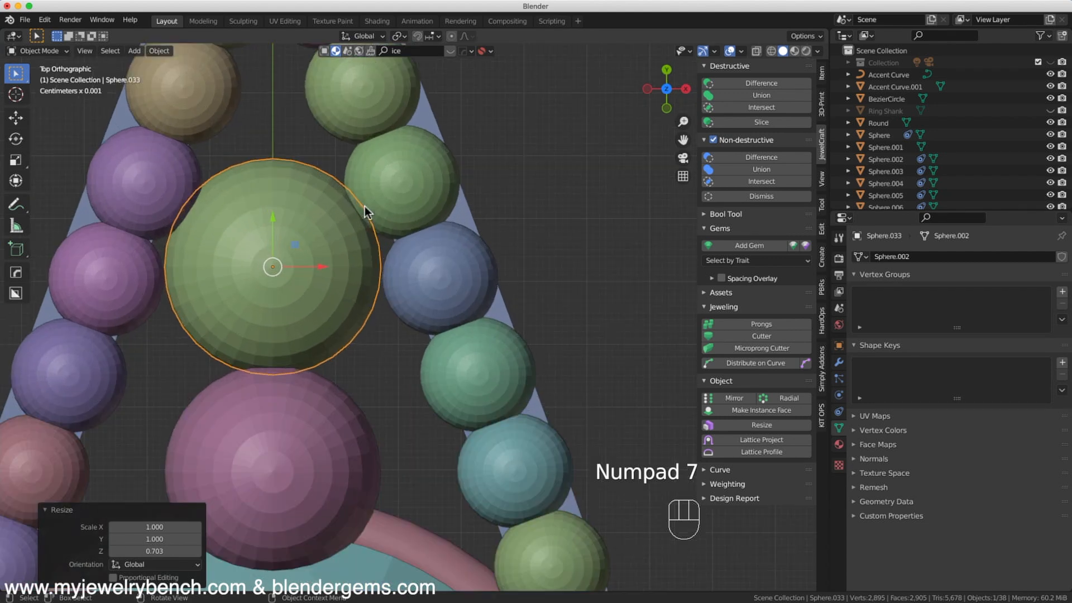
key("s")
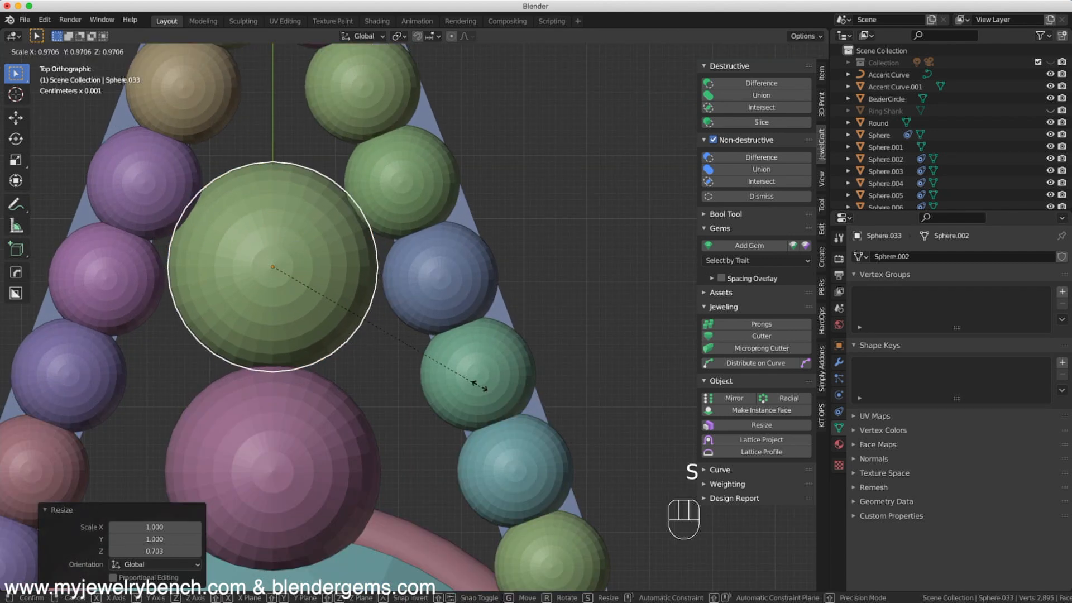
left_click(474, 383)
left_click_drag(277, 215, 273, 239)
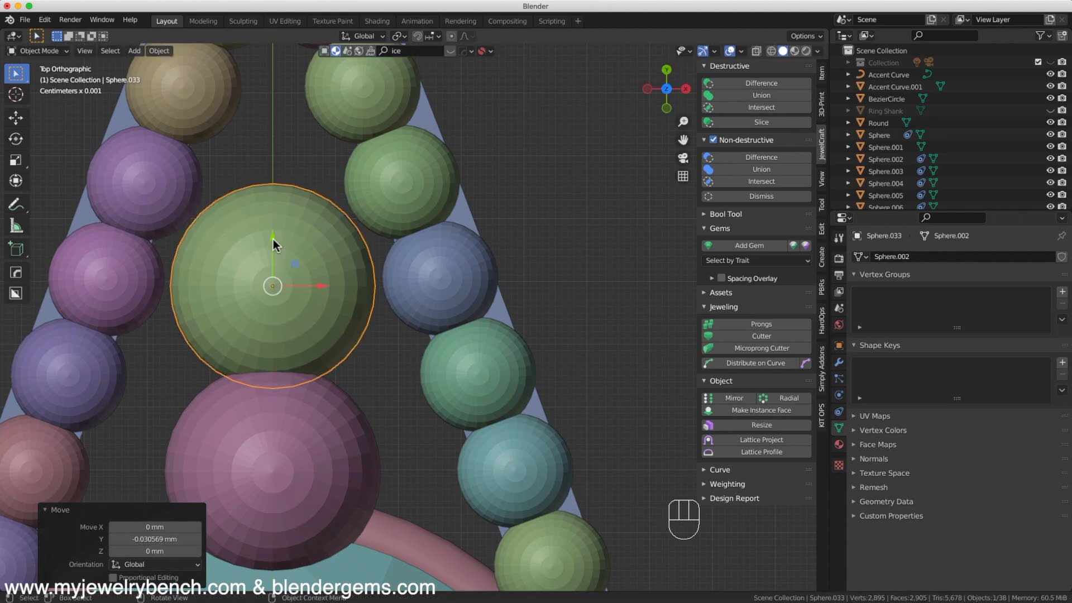
scroll(278, 242, "down", 5)
middle_click_drag(278, 243, 162, 145)
middle_click_drag(263, 246, 404, 336)
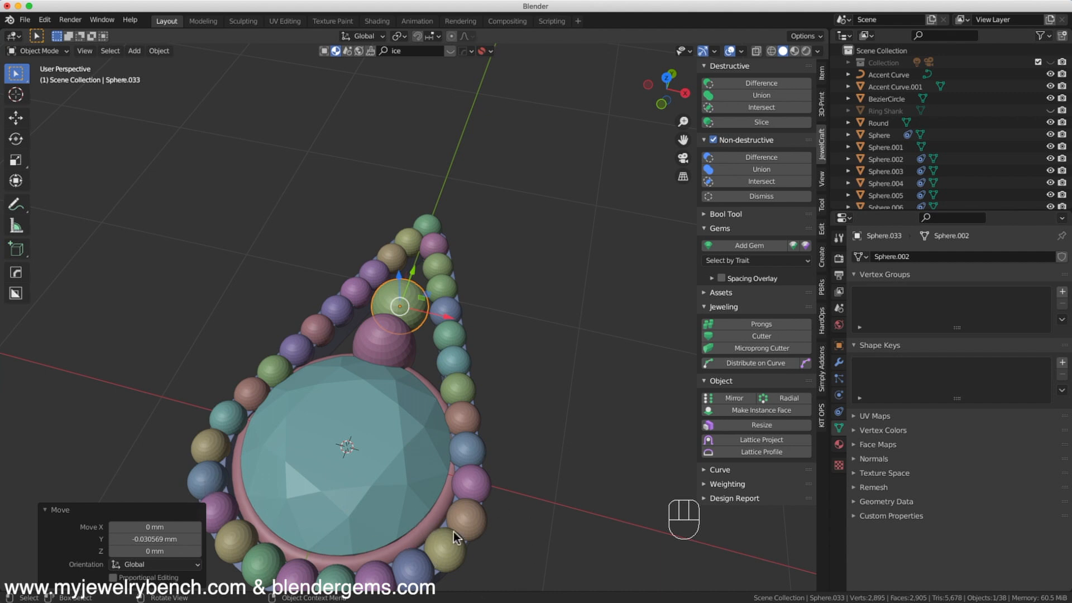
middle_click_drag(349, 376, 311, 429)
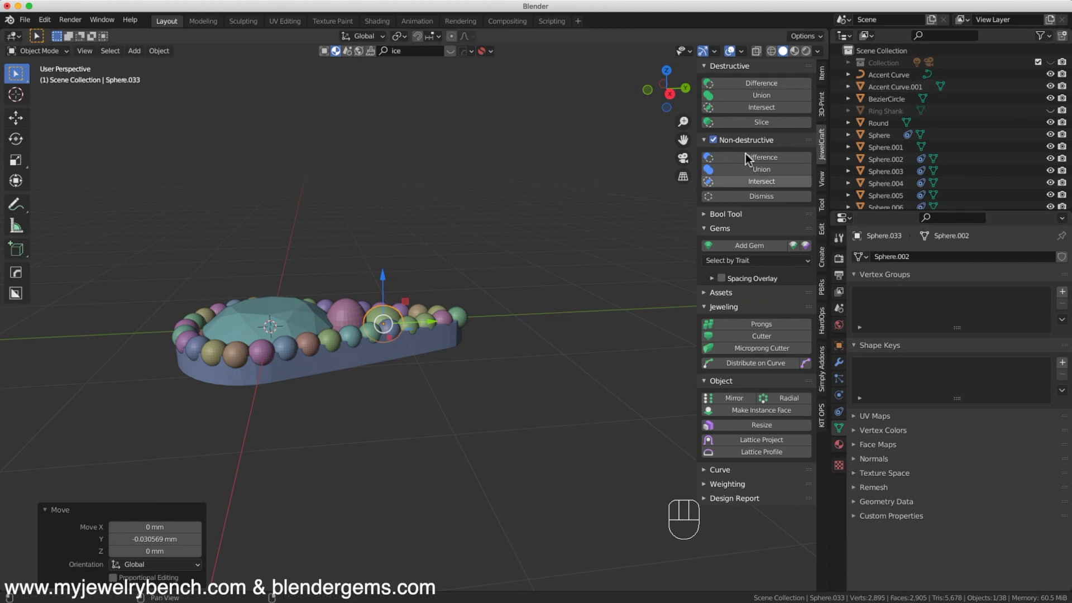
middle_click_drag(360, 206, 310, 266)
middle_click_drag(256, 367, 267, 366)
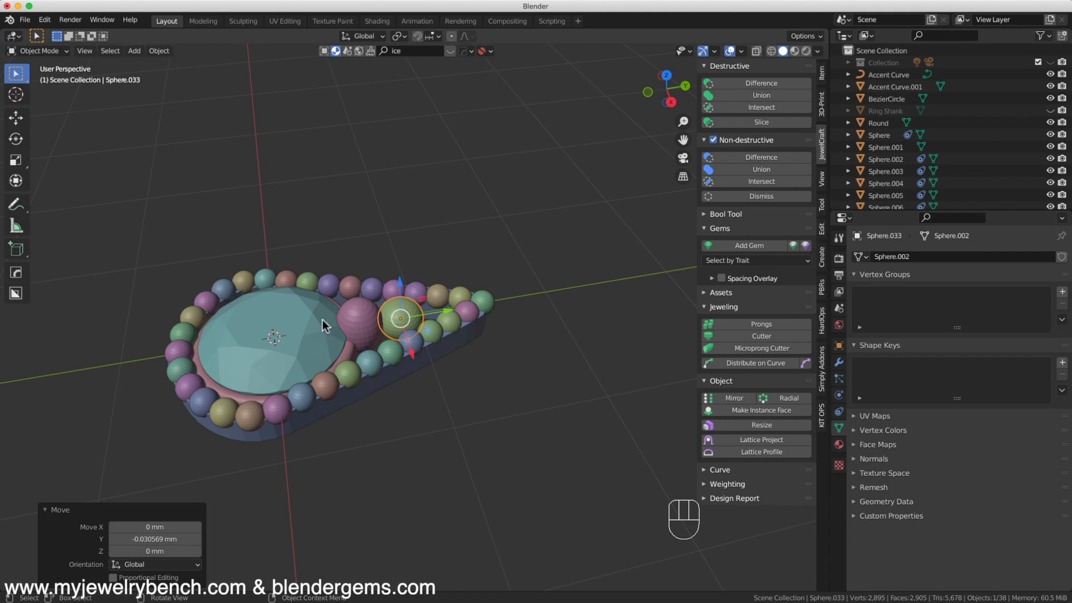
Duplicate the large sphere nearest the gem and place the copy over the gem's lower-right rim beside the milgrain beads.
left_click(358, 314)
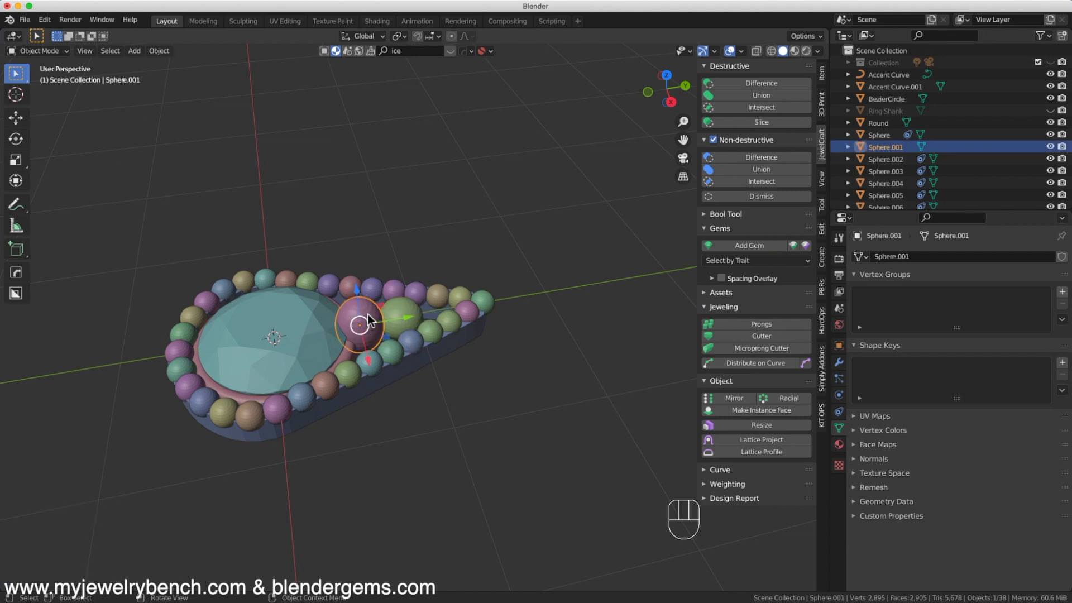
key("shift")
key("shift+d")
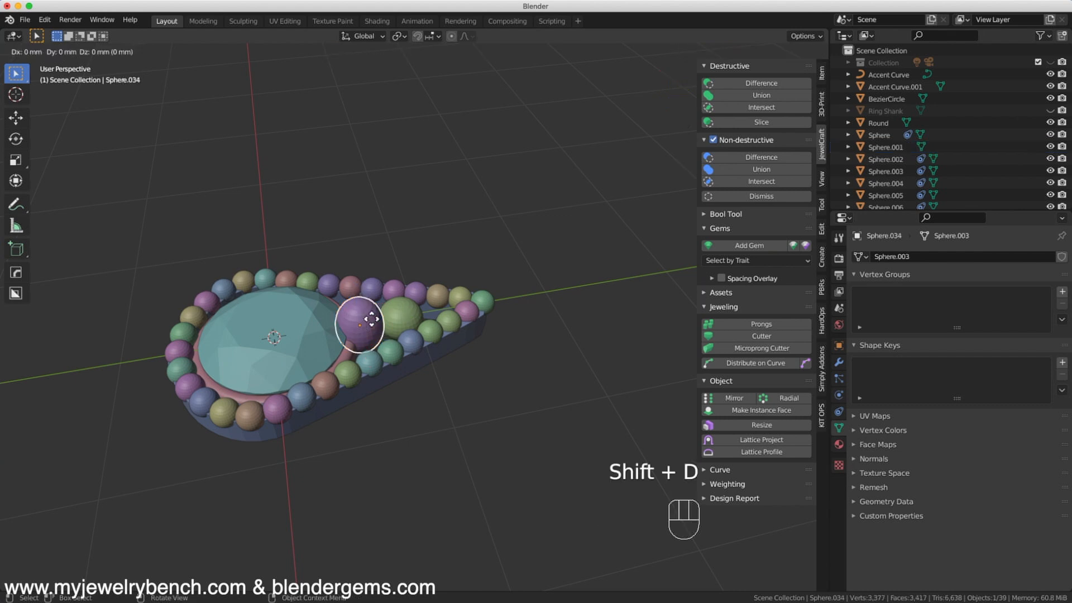
right_click(368, 319)
key("KP_7")
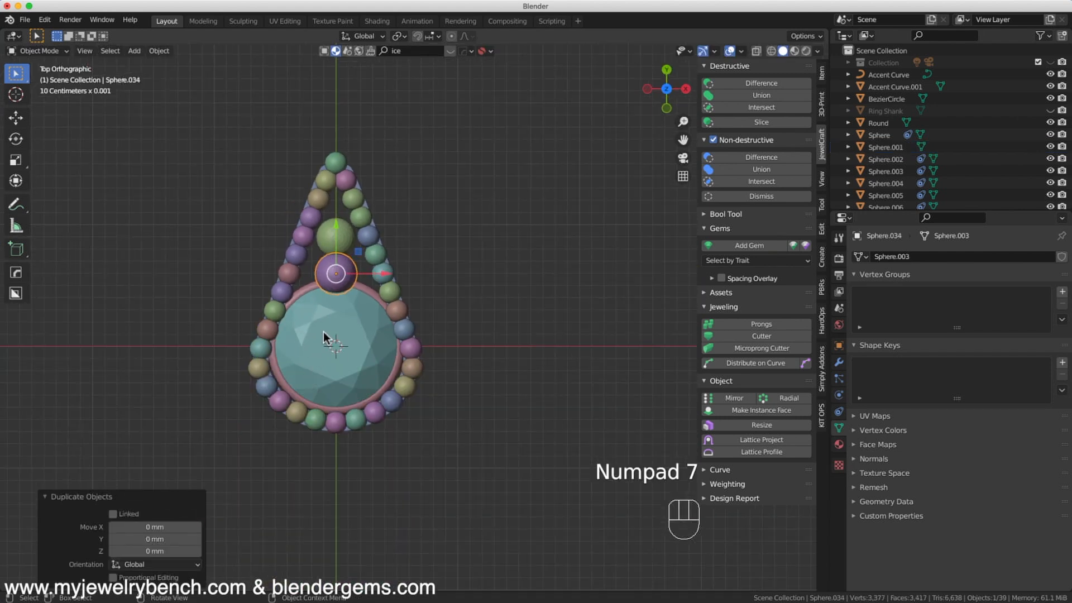
key("g")
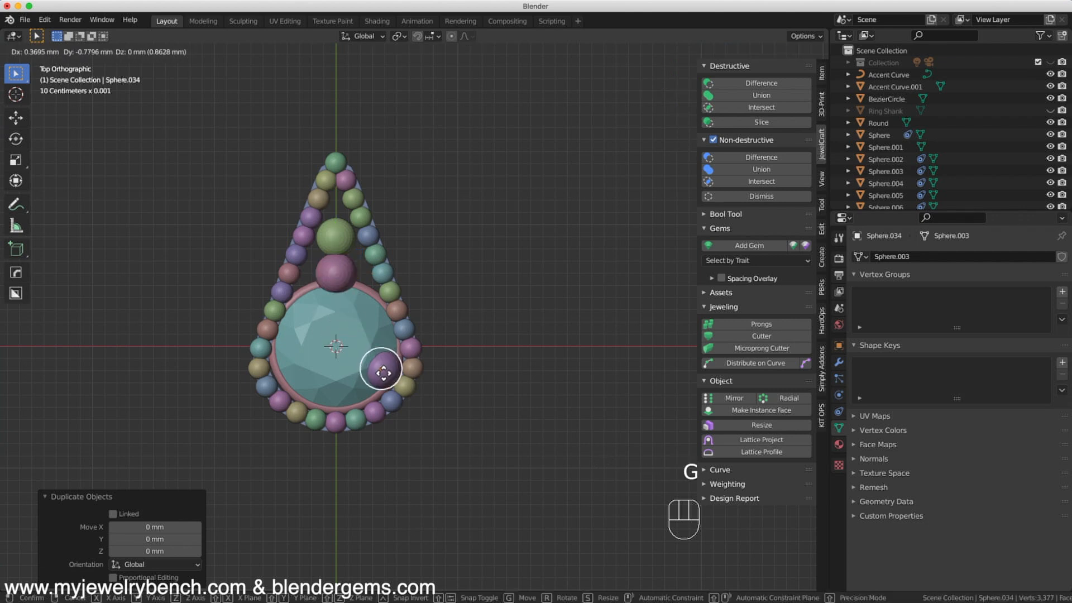
left_click(380, 390)
key("d")
left_click(392, 401)
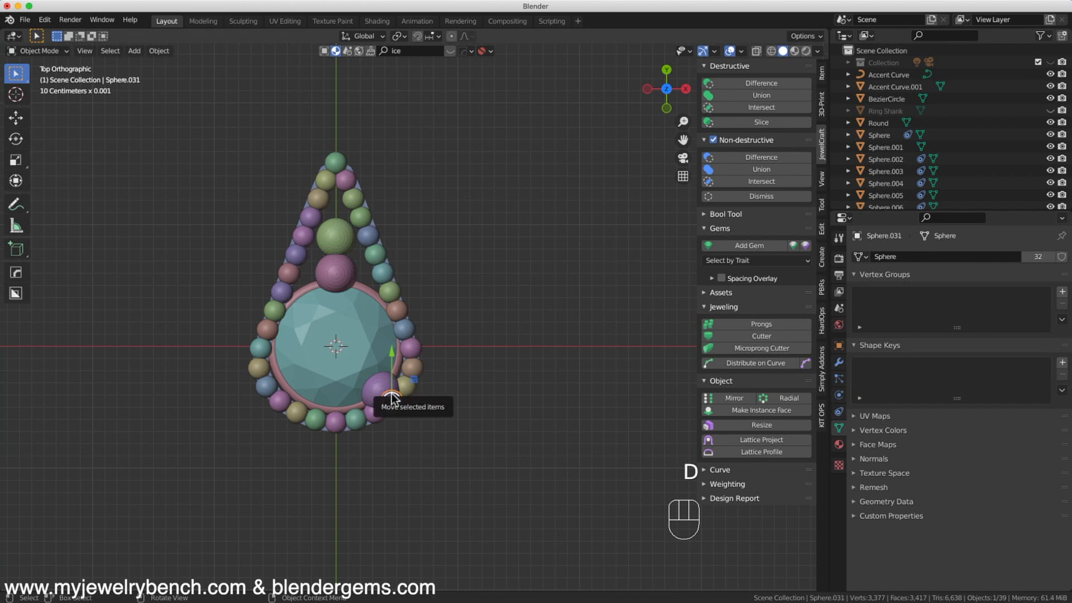
Scale the duplicated sphere on the gem's rim to 0.586 and move it about 0.041 mm in X and 0.063 mm in Y.
left_click(390, 391)
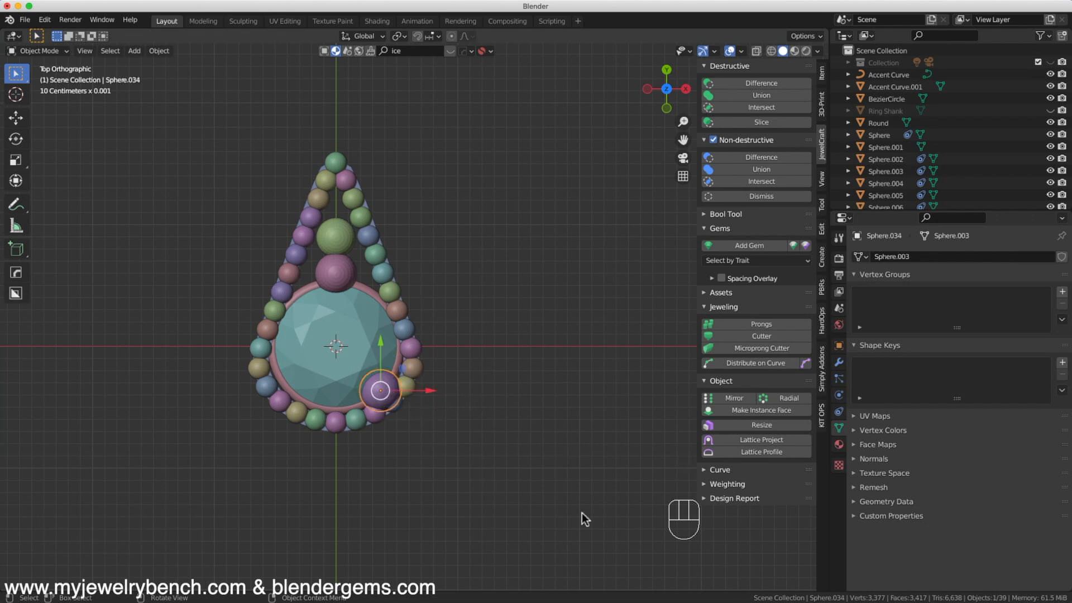
key("s")
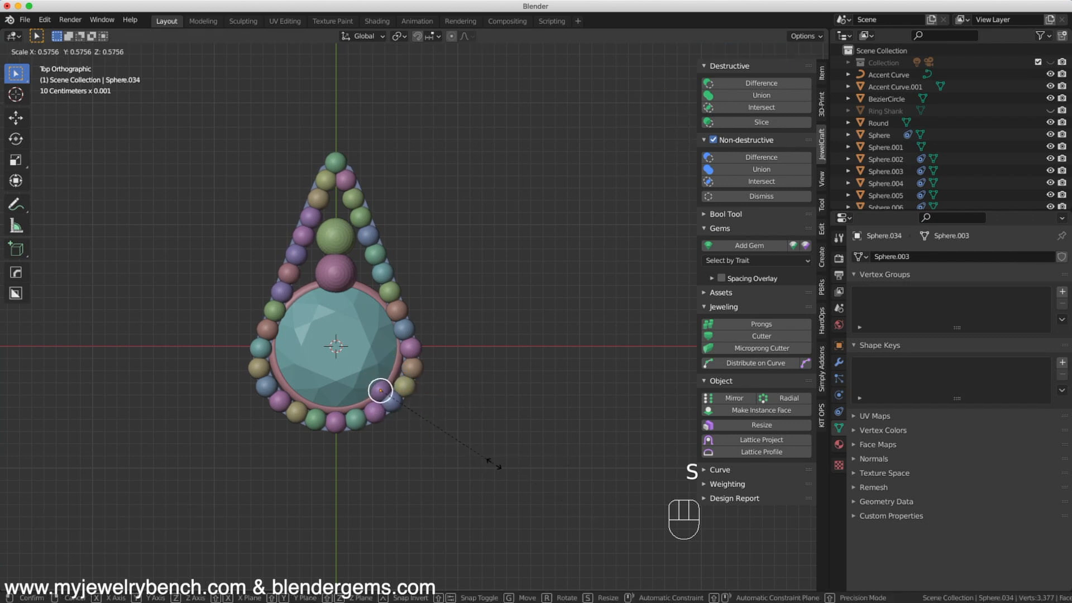
left_click(495, 467)
scroll(360, 403, "up", 4)
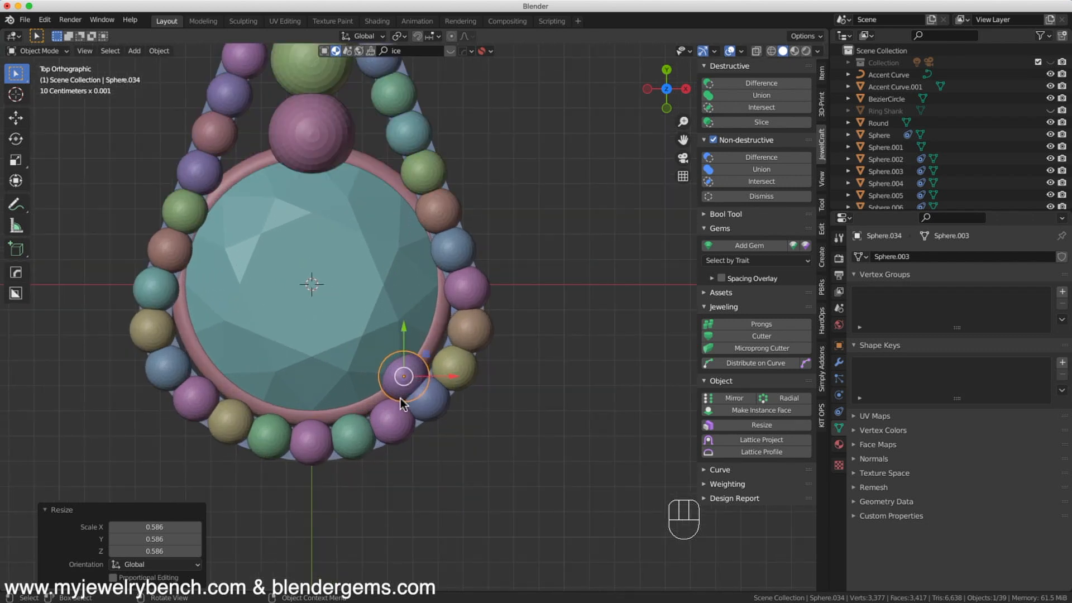
key("g")
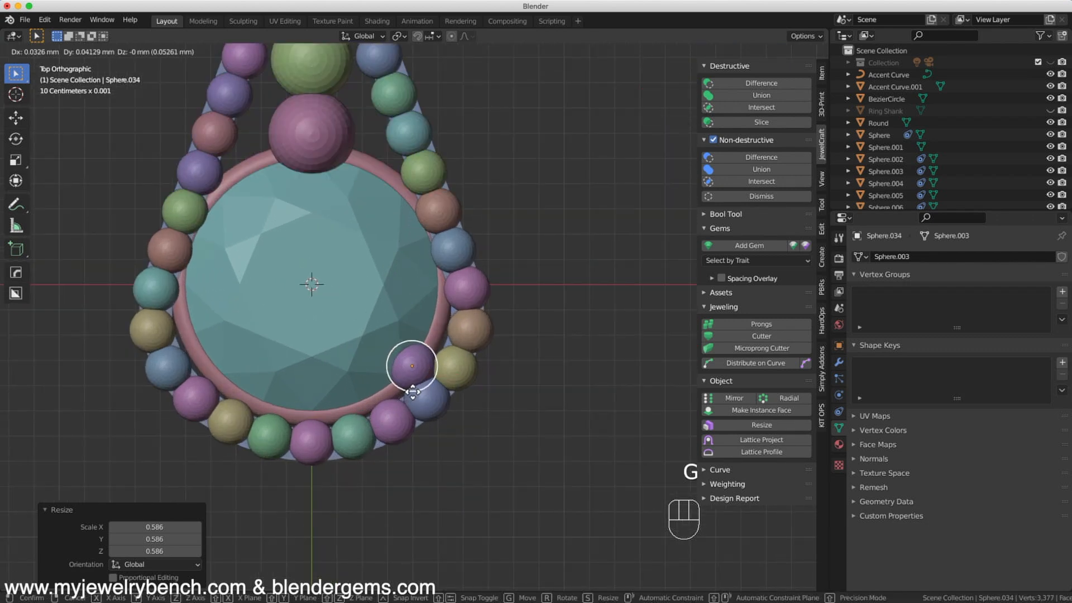
left_click(413, 384)
Stretch the small prong sphere to about 1.33 along Z and raise it about 0.017 mm above the milgrain beads.
middle_click_drag(412, 384, 400, 309)
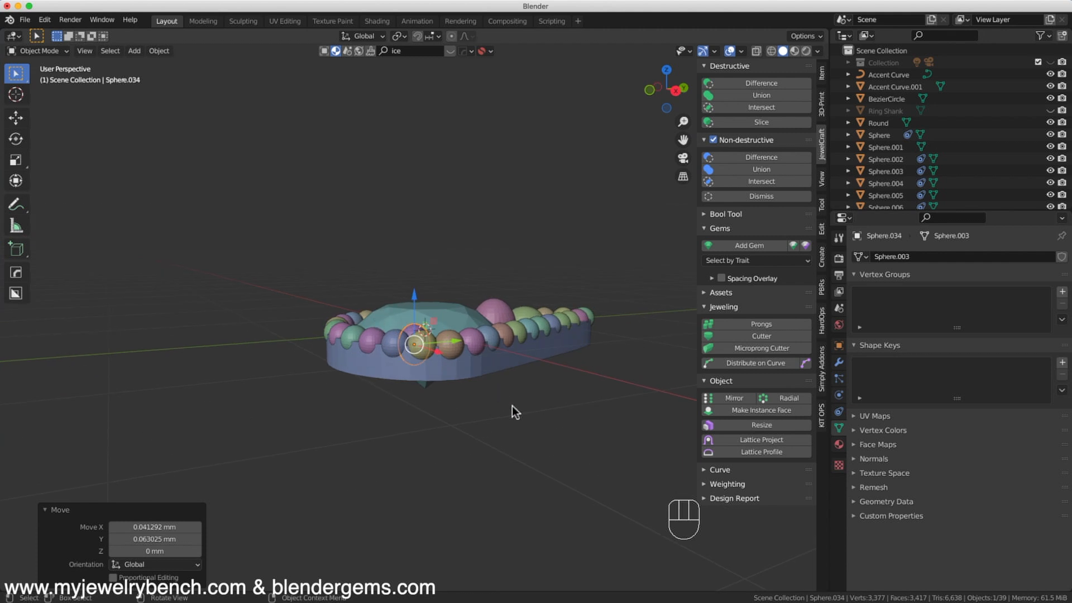
key("s")
key("z")
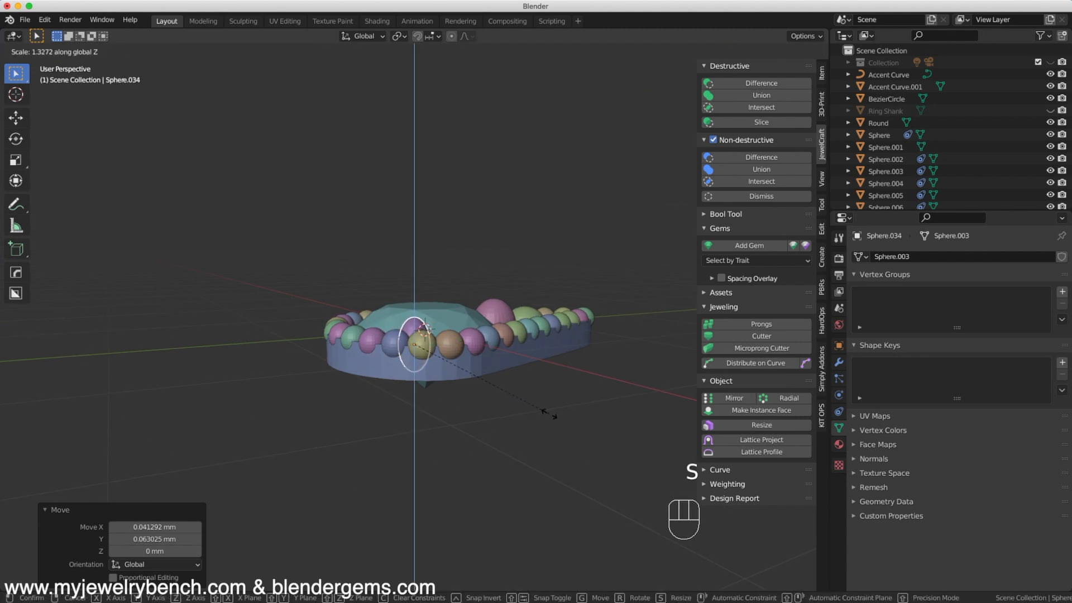
left_click(550, 414)
left_click_drag(416, 296, 418, 295)
middle_click_drag(418, 295, 514, 421)
Duplicate the small prong sphere and move the copy about -0.848 mm along X to the opposite side of the gem.
key("KP_7")
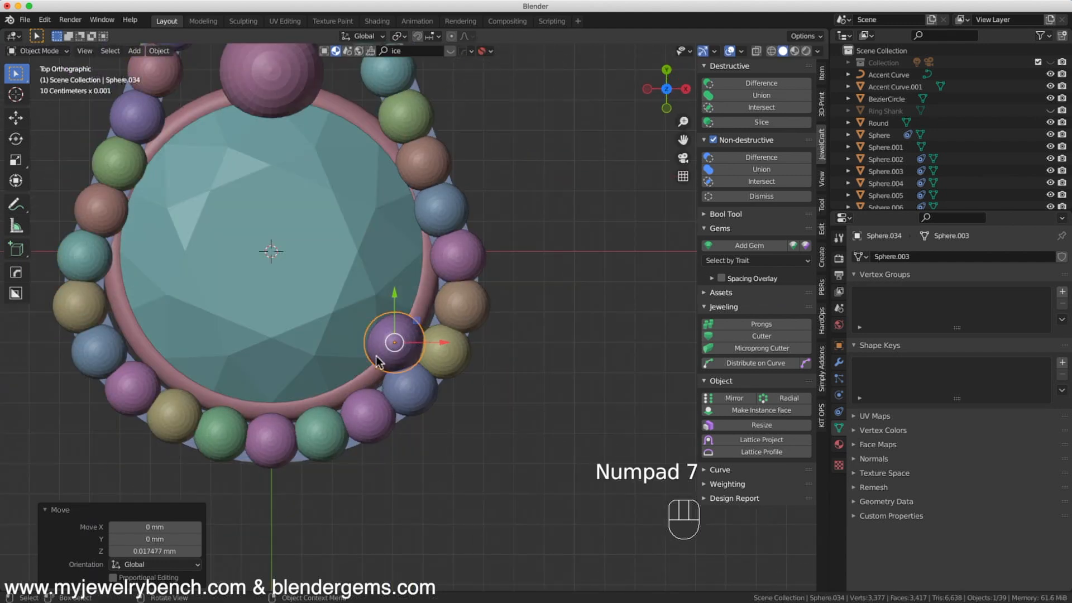
key("shift+d")
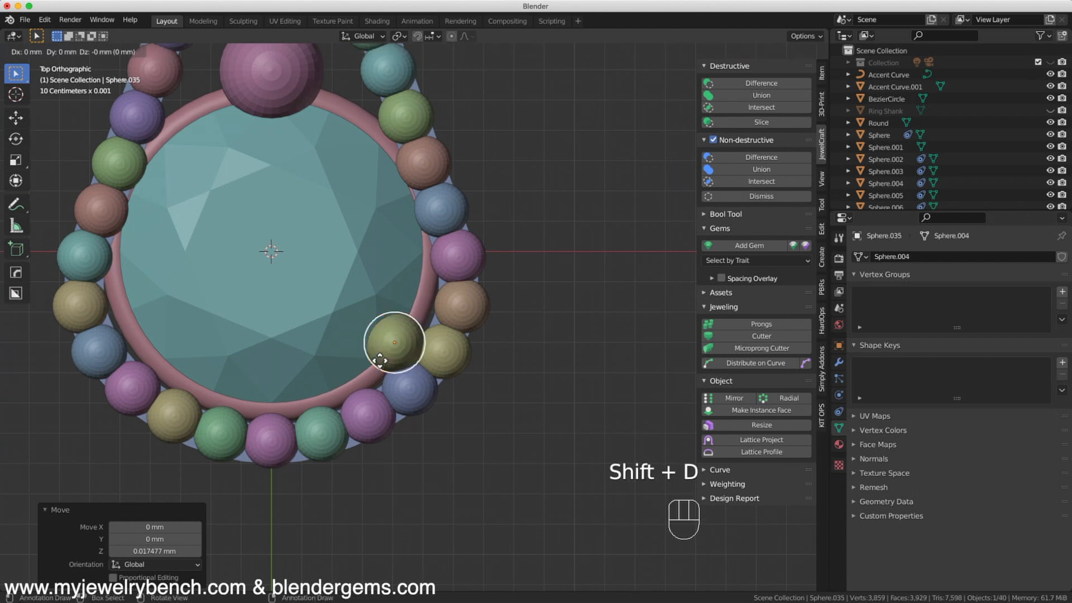
key("x")
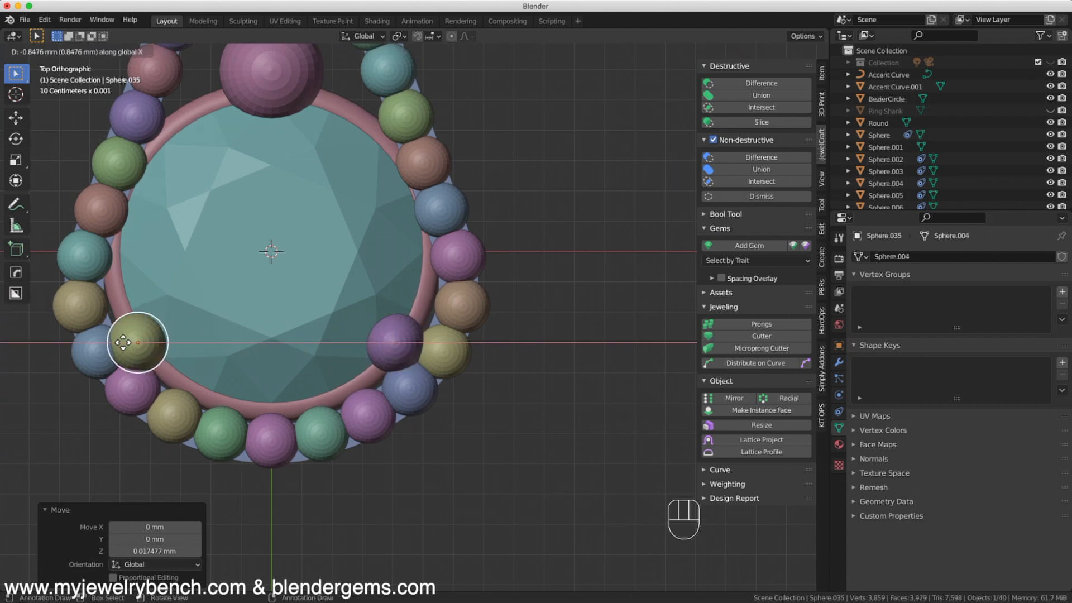
left_click(123, 342)
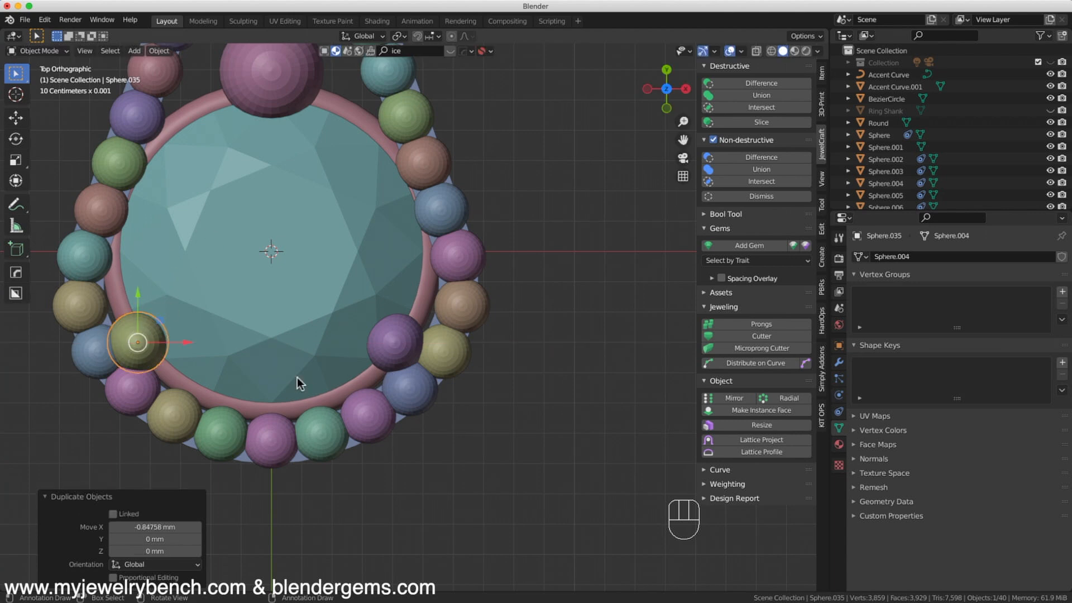
scroll(595, 454, "down", 4)
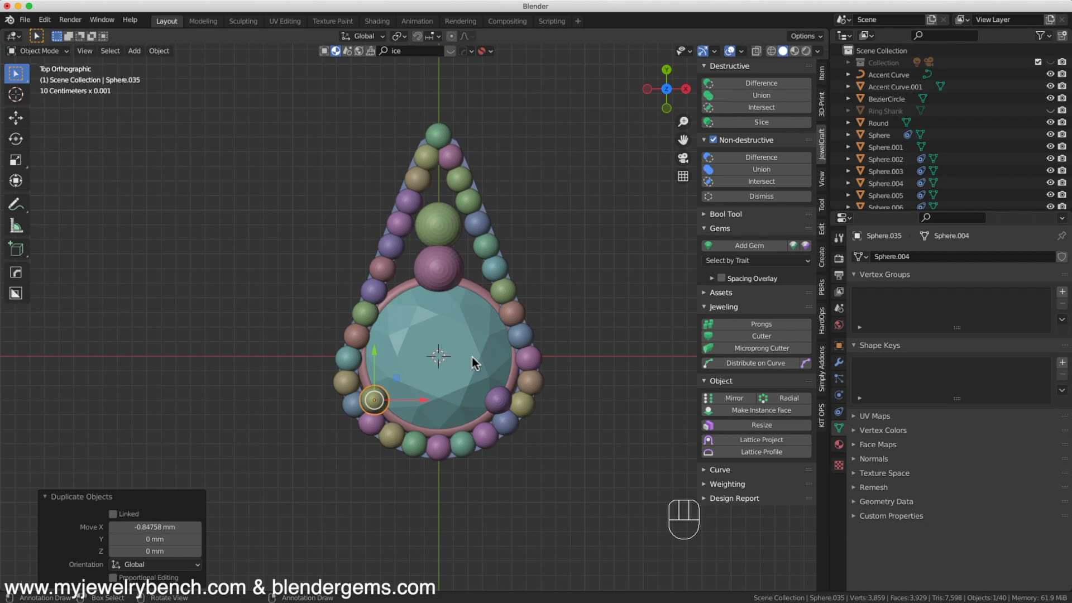
middle_click_drag(577, 381, 458, 393)
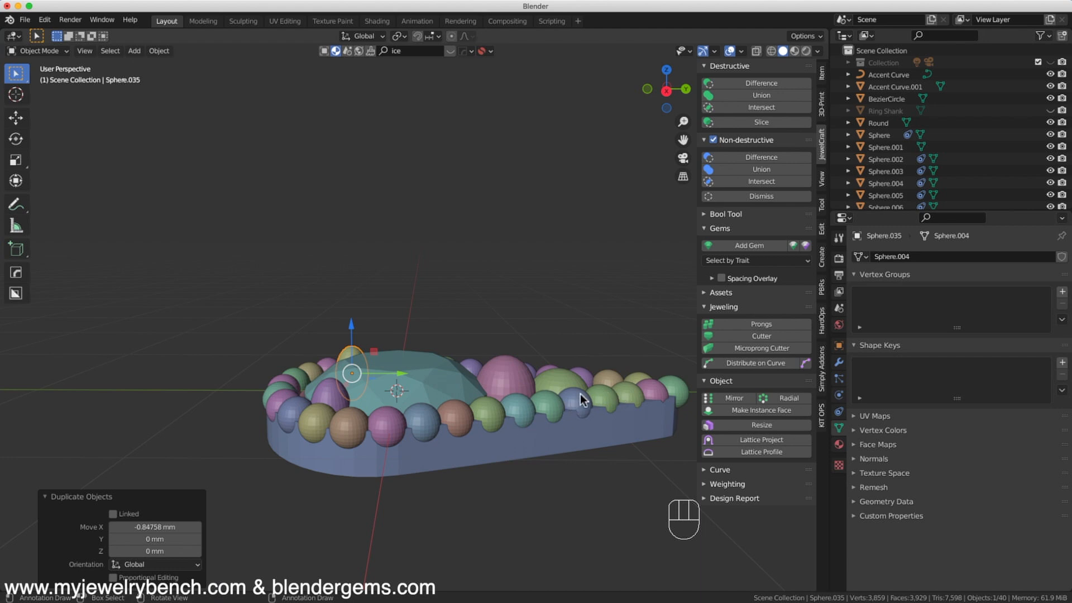
middle_click_drag(366, 296, 323, 407)
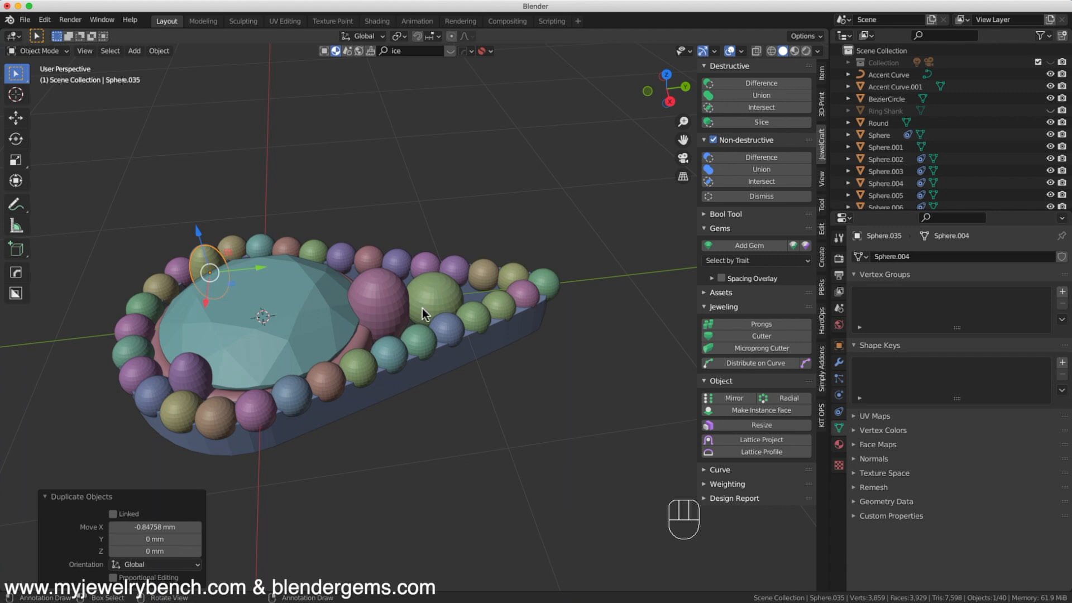
scroll(1025, 143, "down", 5)
scroll(1014, 141, "up", 5)
left_click(888, 75)
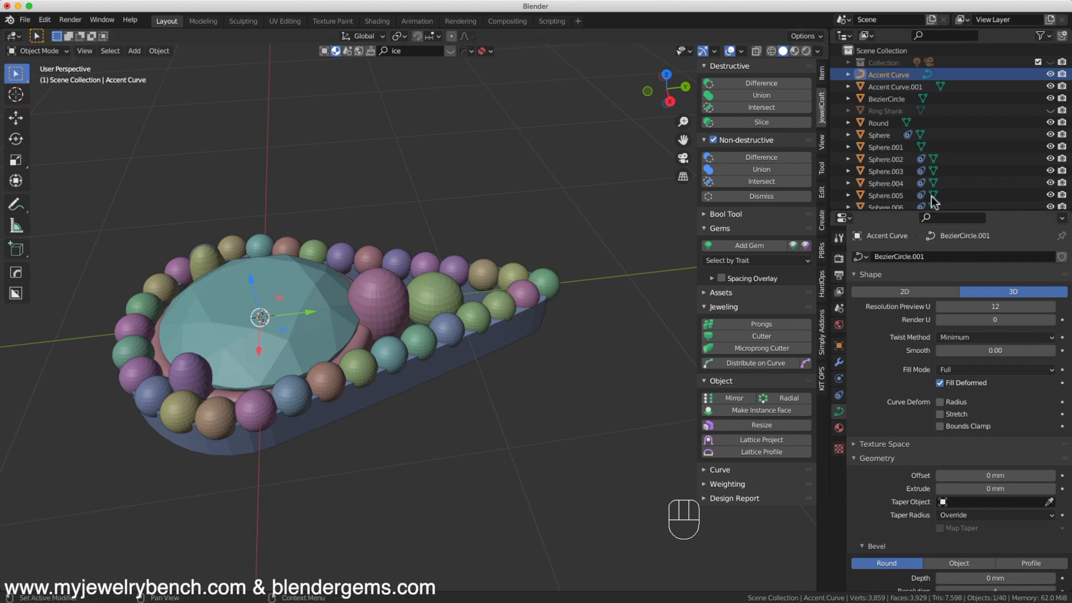
middle_click_drag(519, 294, 489, 251)
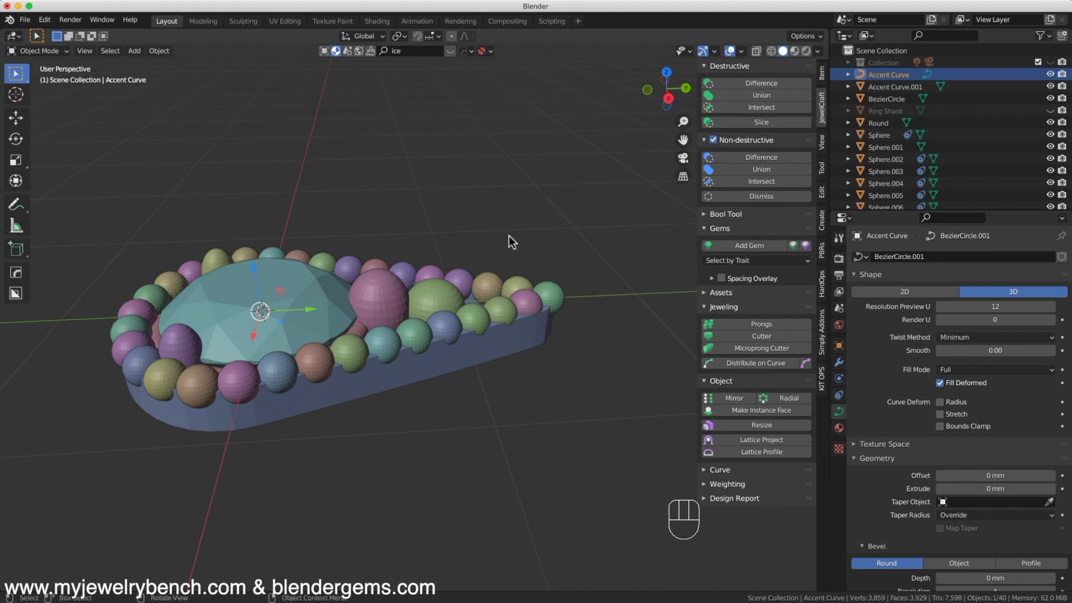
Merge the teardrop's tip bead and the next four beads along the near edge into the base with a destructive Union.
left_click(541, 297)
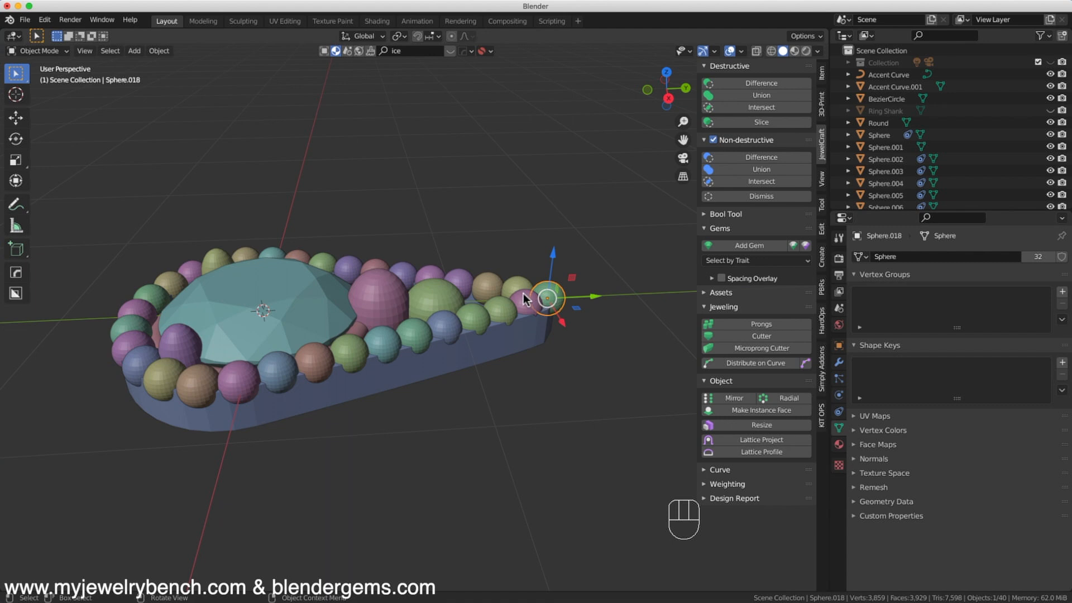
key("shift")
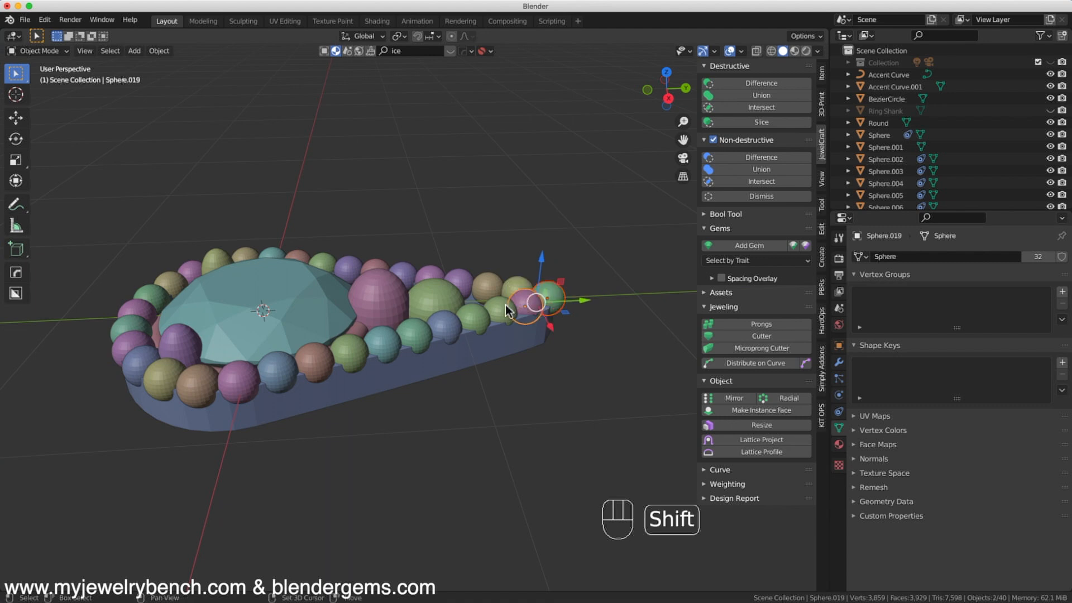
left_click(503, 307, "shift")
left_click(473, 317, "shift")
left_click(450, 329, "shift")
left_click(411, 378, "shift")
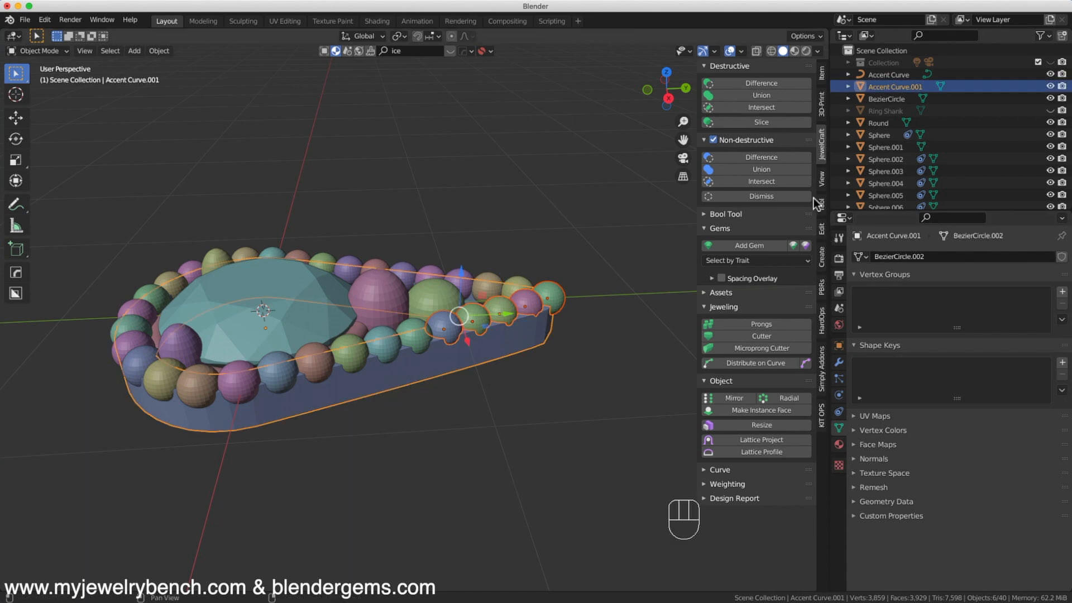
left_click(763, 96)
Merge the next four beads along the same edge into the base and check the combined mesh in Edit Mode.
left_click(415, 335)
left_click(384, 343, "shift")
left_click(350, 353, "shift")
key("Tab")
key("a")
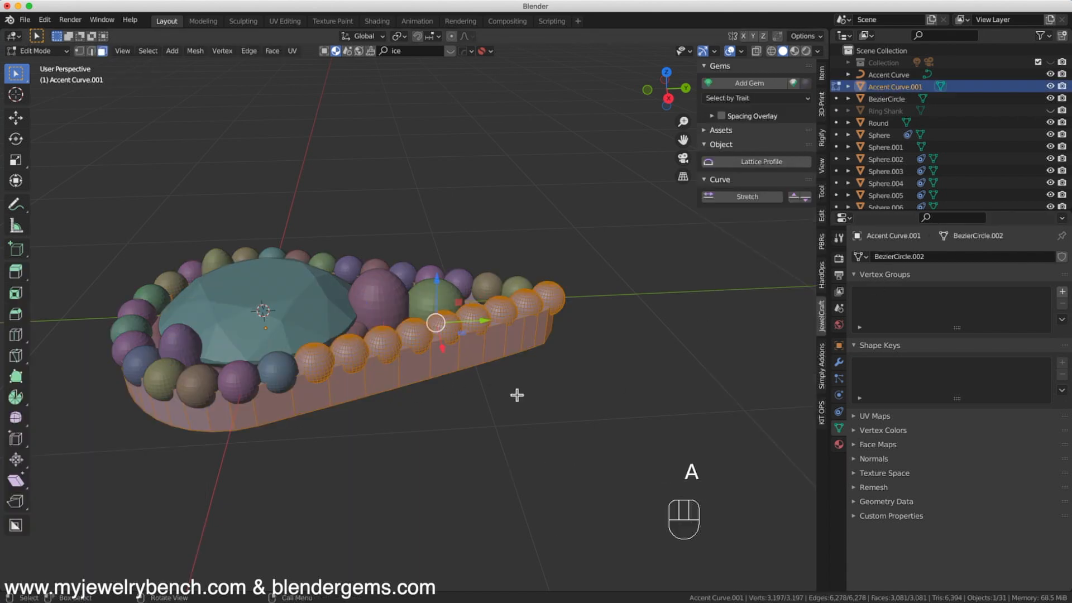
key("Tab")
Try to merge more milgrain beads around the rounded end into the base with a destructive Union.
left_click(172, 448)
key("super+z")
middle_click_drag(247, 435, 424, 408)
left_click(777, 96)
left_click(383, 437)
left_click(363, 465, "shift")
left_click(762, 95)
key("super+z")
Try a Bool Tool boolean on the beads and check the mesh, then undo the recent boolean operations.
left_click(726, 214)
left_click(741, 243)
key("super+z")
left_click(383, 437, "shift")
key("Tab")
key("Tab")
key("super+z")
key("super+z")
key("super+z")
key("super+z")
key("super+z")
key("super+z")
key("super+z")
key("super+z")
Merge another milgrain bead at the rounded end of the teardrop into the base with a destructive Union.
middle_click_drag(363, 492, 519, 458)
left_click(512, 370)
left_click(474, 414, "shift")
middle_click_drag(474, 414, 503, 391)
left_click(762, 96)
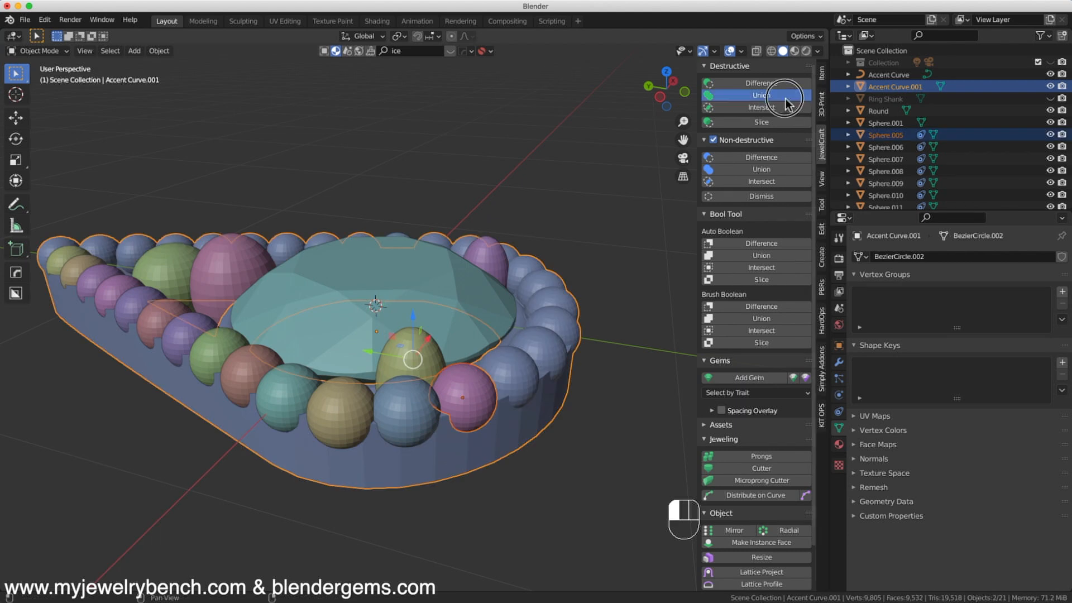
Merge the beads along the other long edge and the large spheres near the tip into the setting with destructive Unions.
left_click(252, 374, "shift")
left_click(182, 354, "shift")
left_click(761, 96)
left_click(270, 273)
left_click(212, 281, "shift")
left_click(234, 357, "shift")
left_click(762, 96)
left_click(726, 215)
Check the merged setting in Edit Mode with all geometry selected to find beads that are still separate.
middle_click_drag(335, 335, 610, 254)
key("Tab")
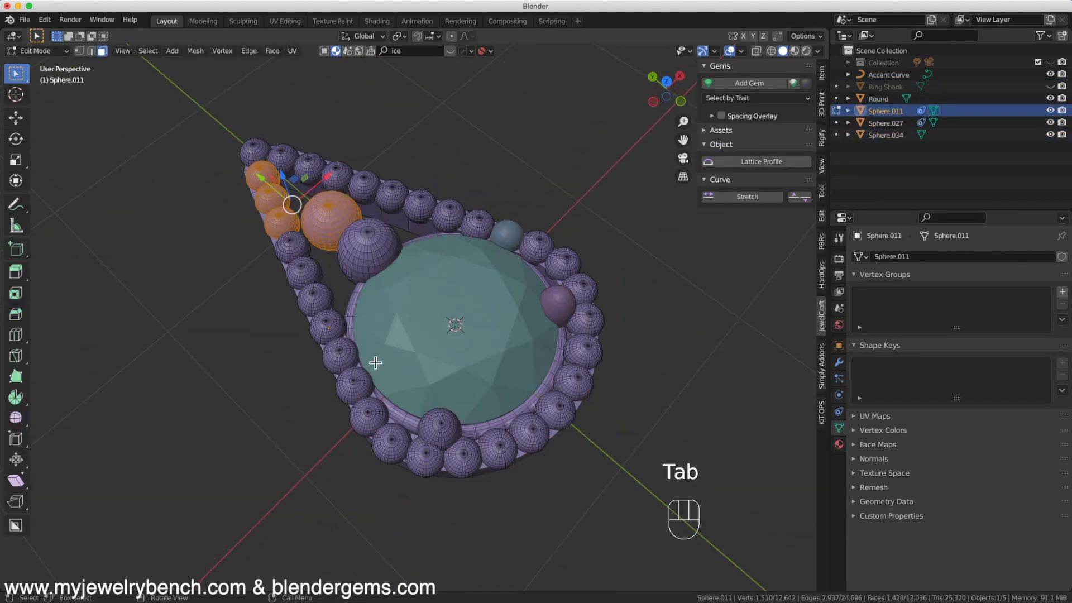
key("a")
middle_click_drag(348, 372, 445, 340)
key("Tab")
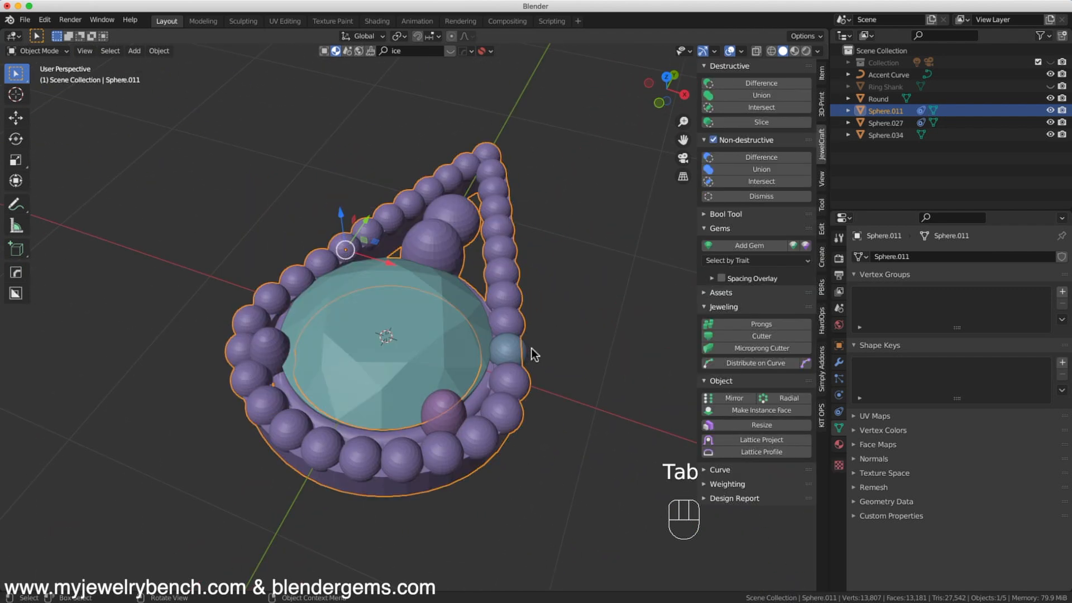
Merge the remaining separate bead and prong into the setting with a destructive Union and select its whole mesh in Edit Mode.
left_click(506, 351)
left_click(433, 418, "shift")
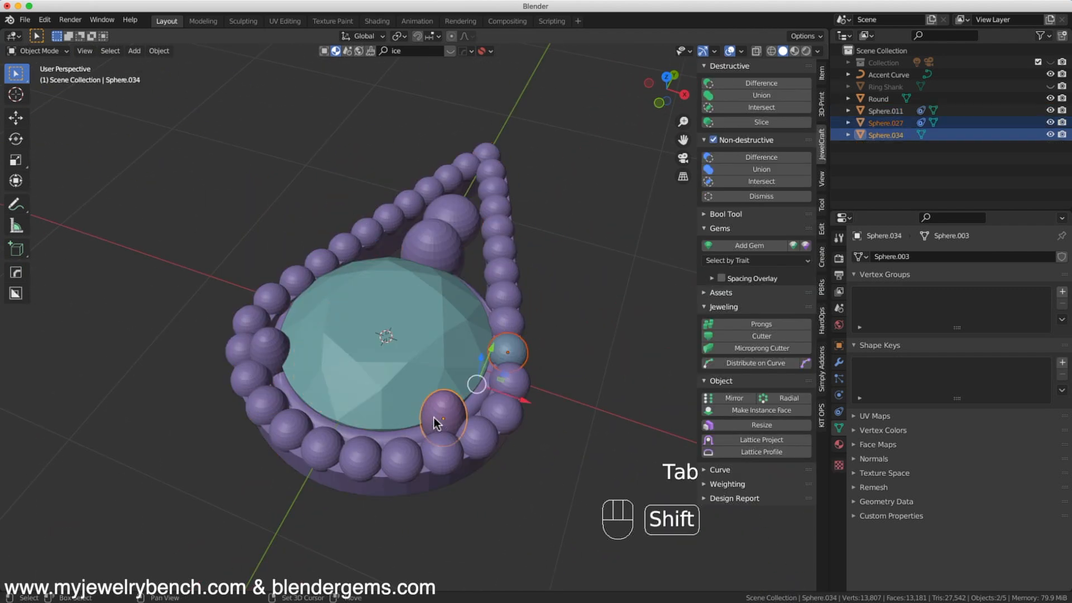
left_click(479, 437, "shift")
left_click(761, 95)
left_click(468, 425)
key("Tab")
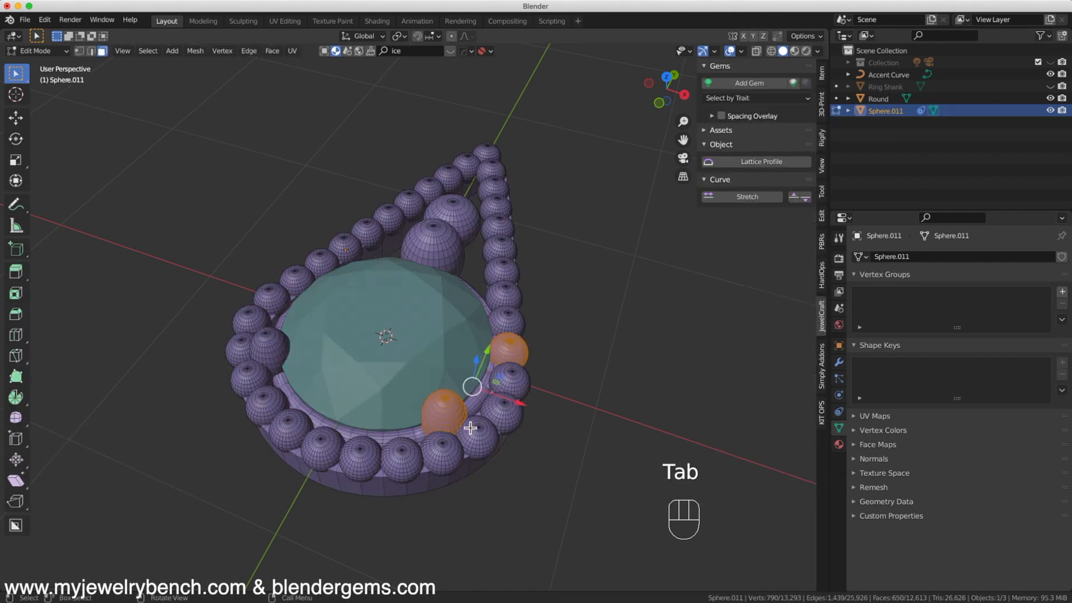
key("a")
middle_click_drag(470, 428, 525, 475)
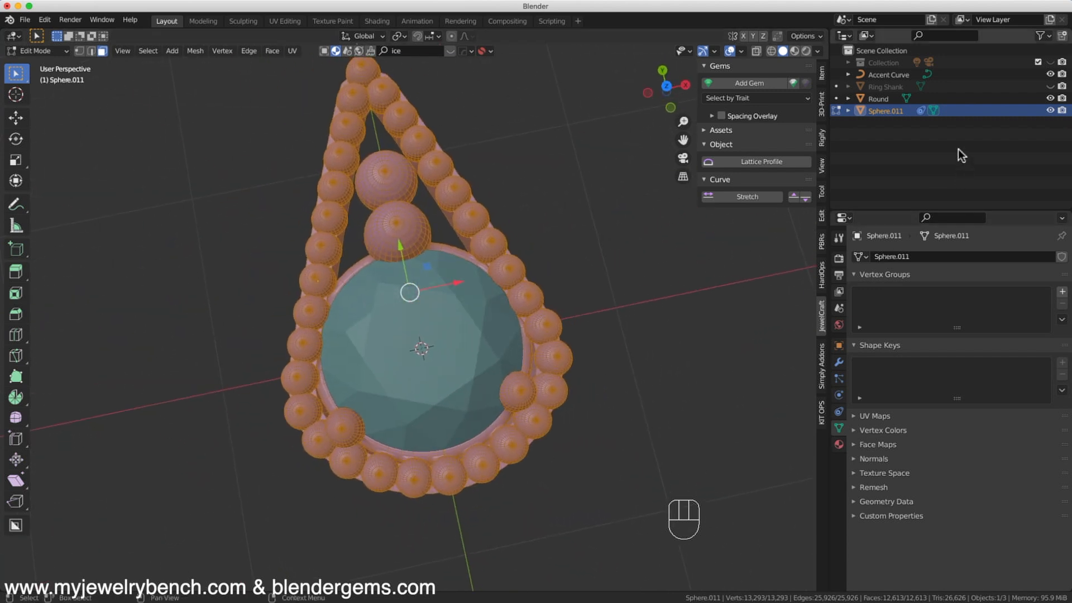
Rename the Sphere.011 object as Triangle.
double_click(899, 112)
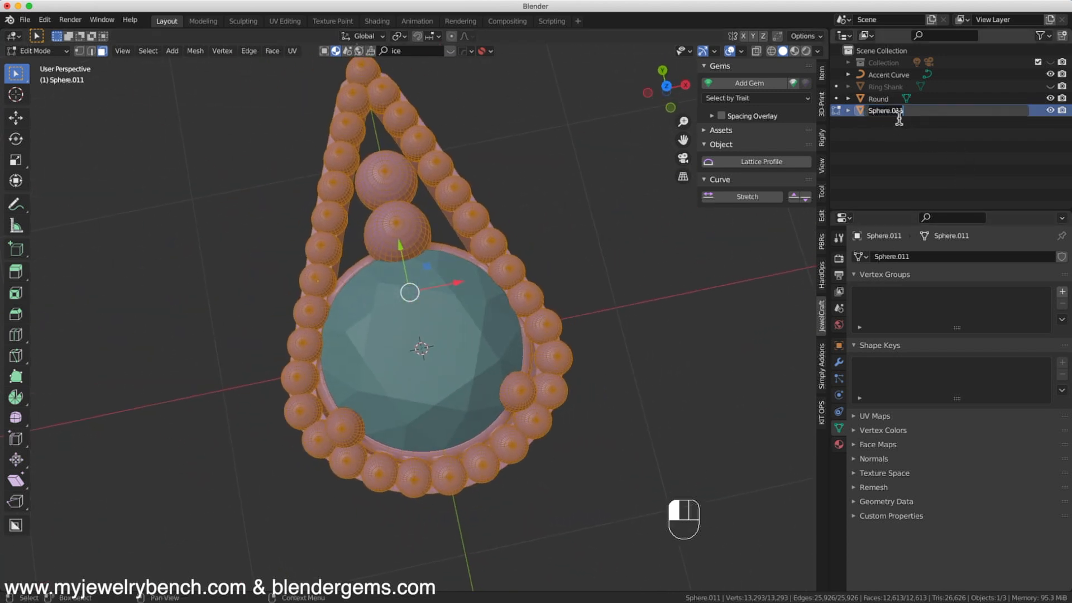
type("Triangle")
key("Return")
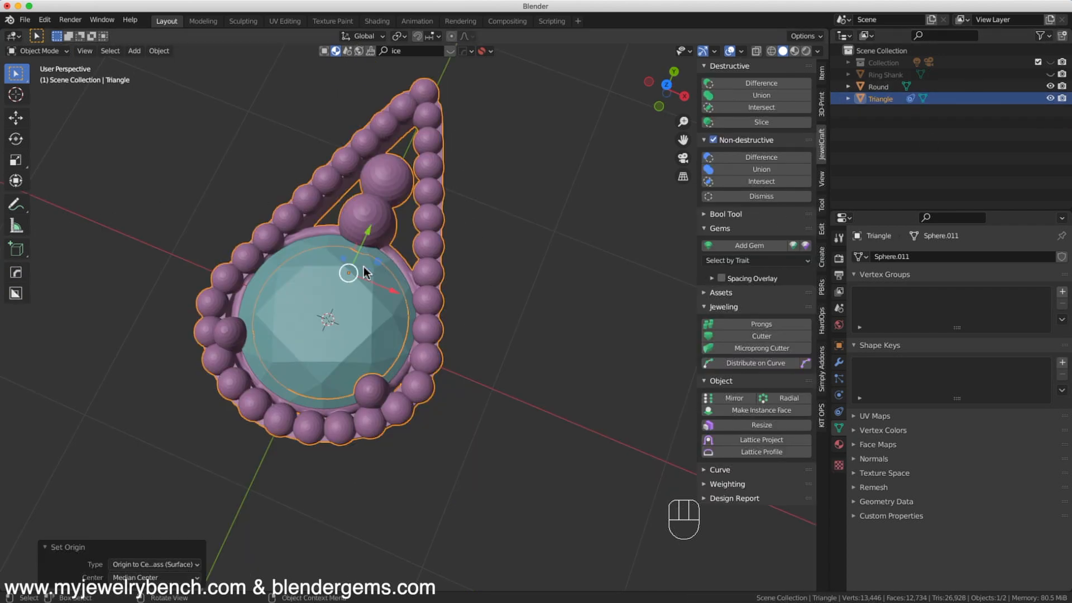
Hide the round gem and the Triangle object together.
left_click(149, 223)
left_click(289, 339)
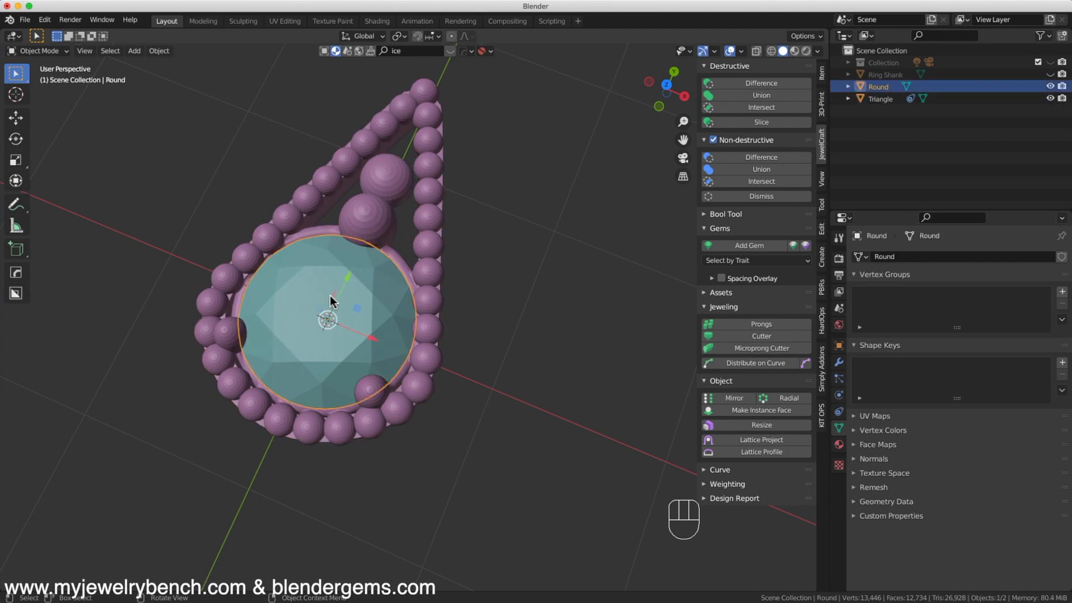
left_click(303, 229, "shift")
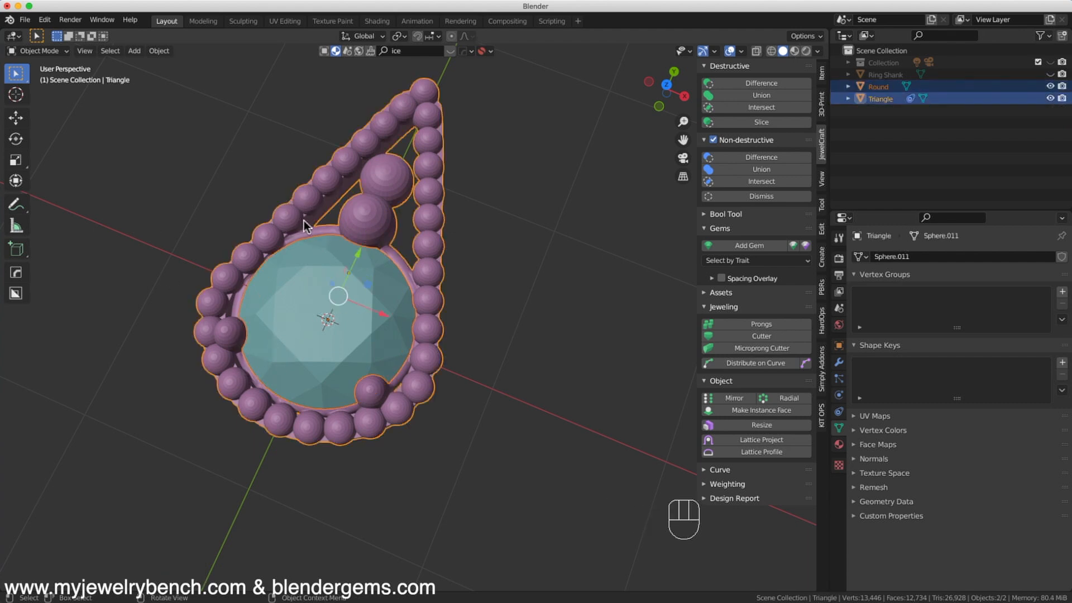
key("h")
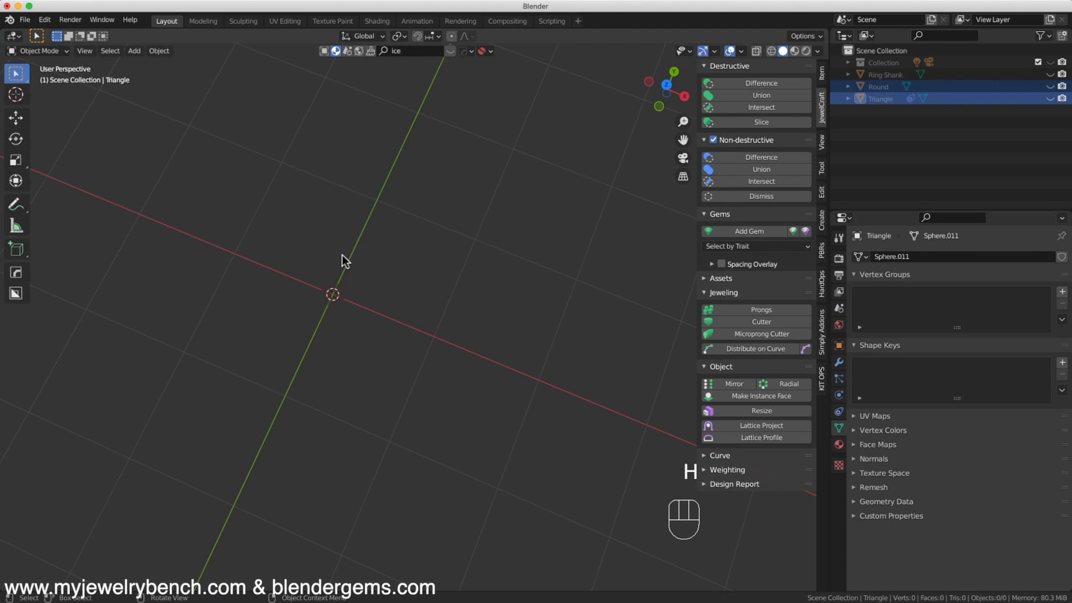
scroll(333, 396, "down", 4)
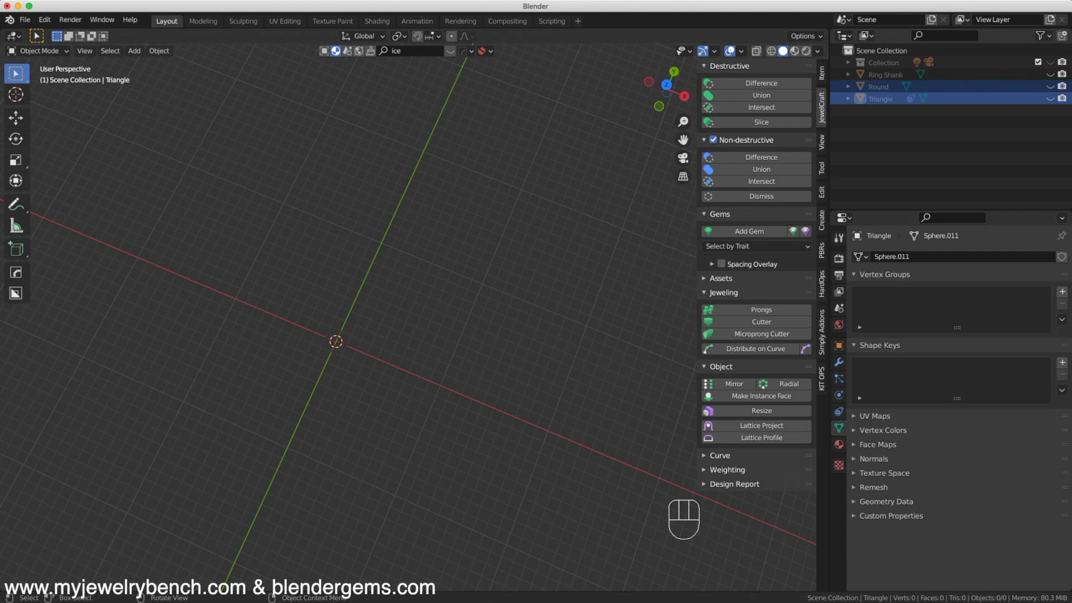
Switch to the image viewer to examine the sapphire ring reference photo, and move its window out of the way.
key("super+Tab")
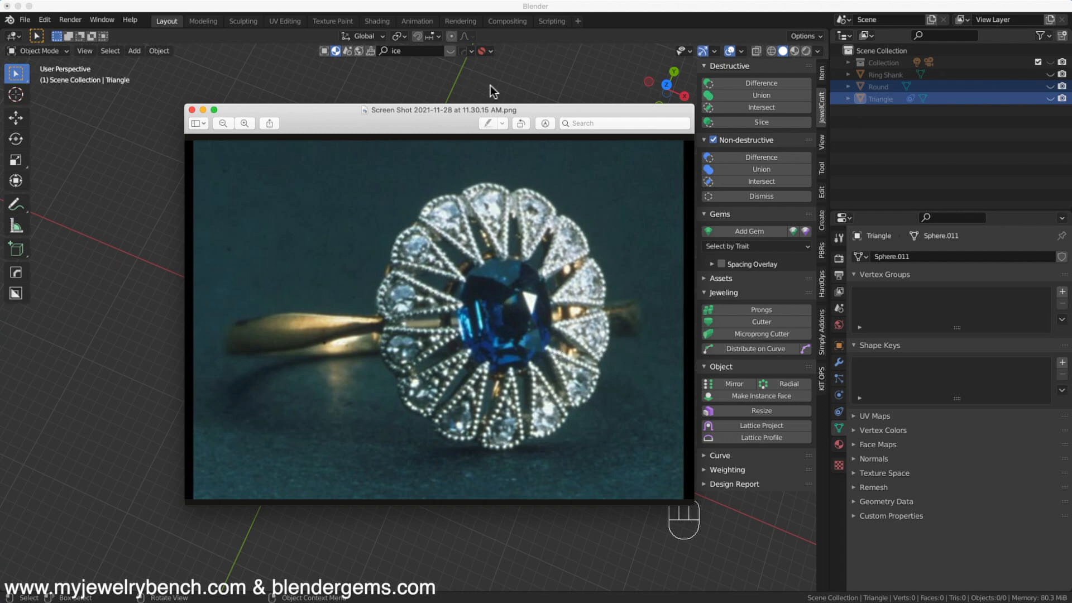
left_click_drag(514, 112, 1029, 235)
left_click(872, 6)
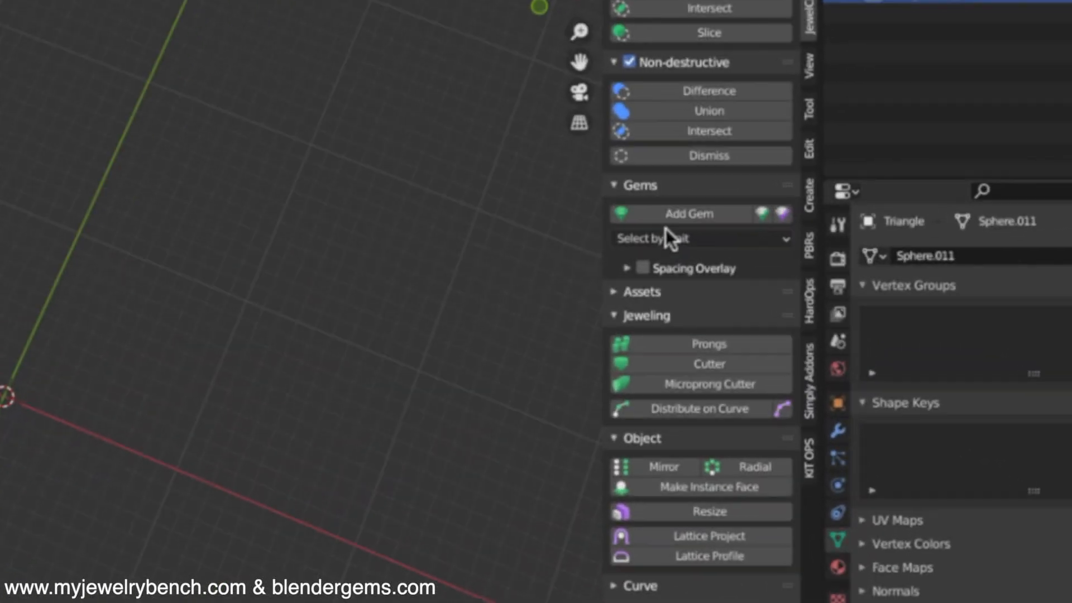
Add a 5.5 mm round-cut sapphire gem at the origin.
left_click(733, 211)
left_click(774, 245)
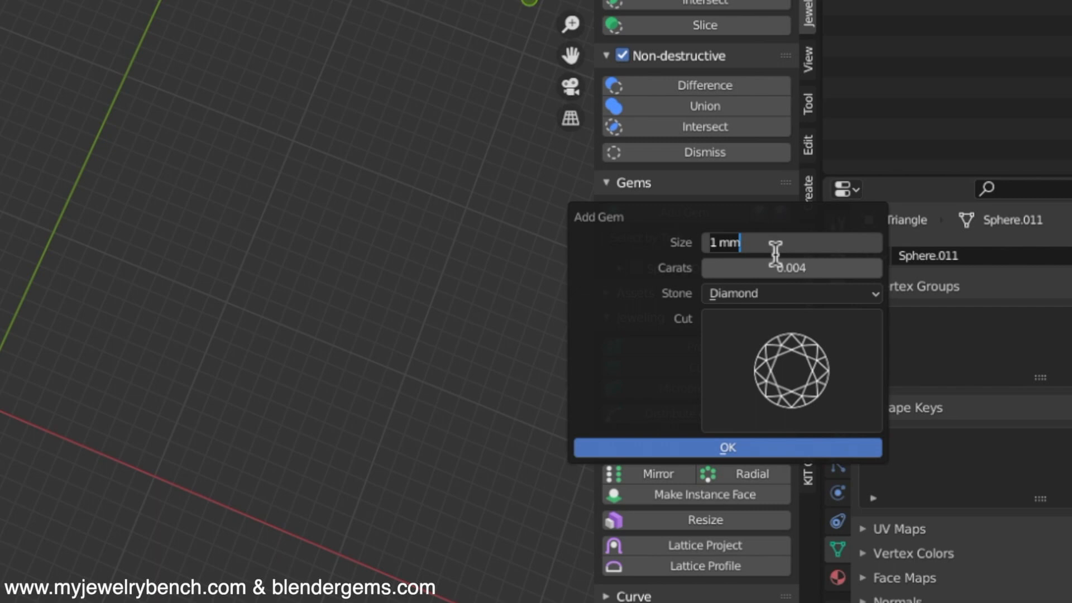
type("5.5")
key("Return")
left_click(770, 296)
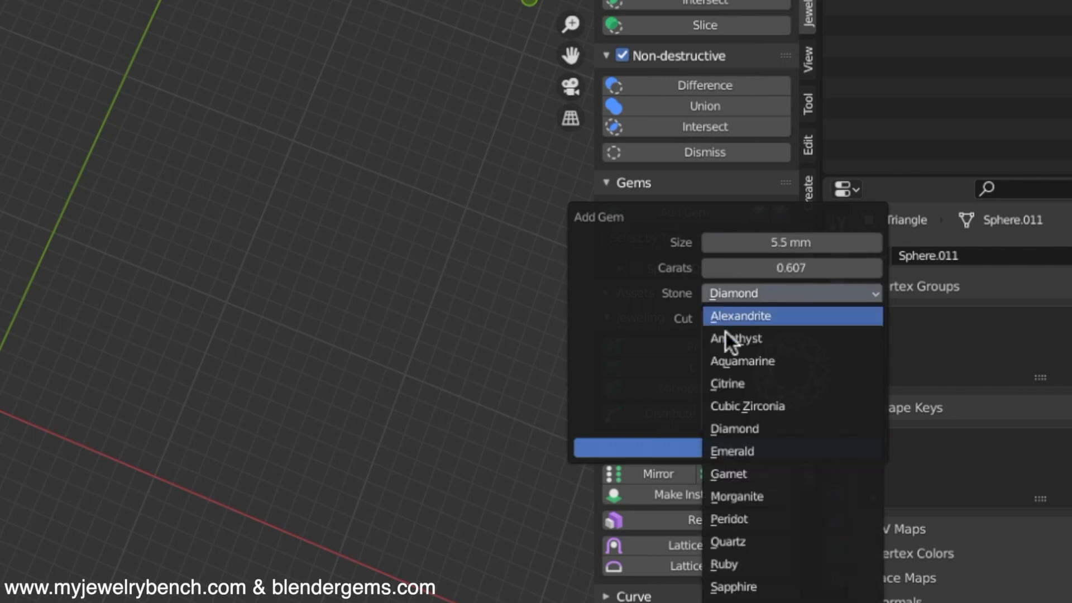
left_click(748, 586)
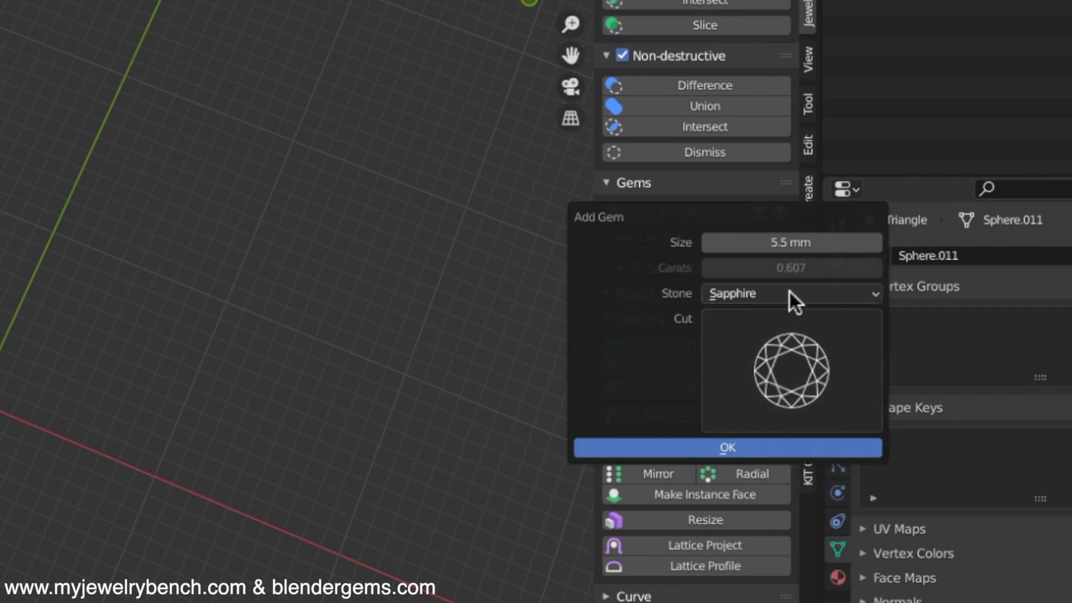
left_click(732, 448)
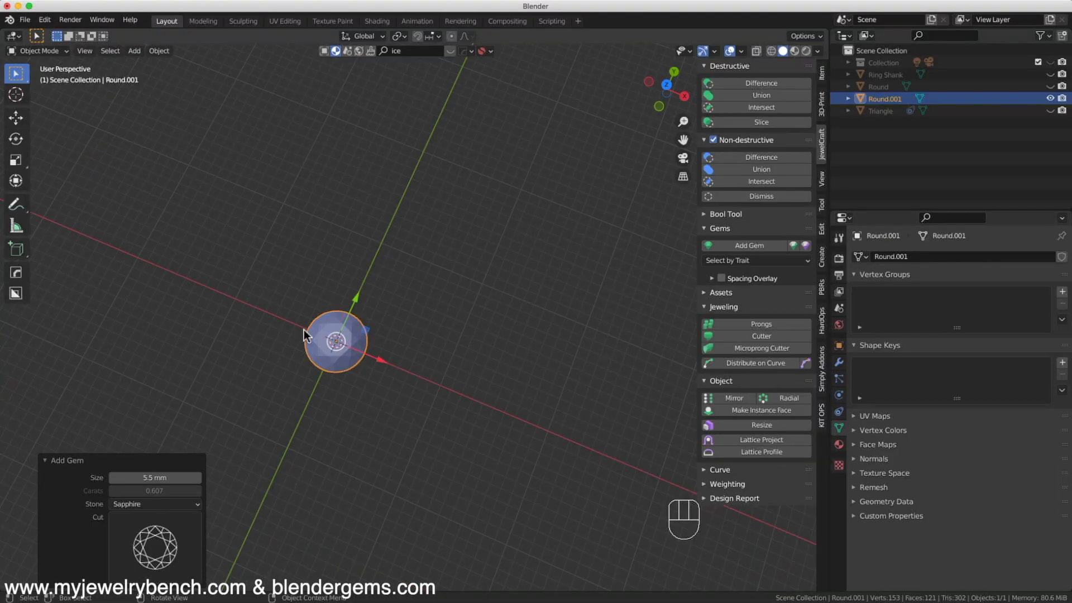
Add a Bezier circle scaled to about 2.7 around the sapphire and lower it about 0.93 mm below the girdle.
middle_click_drag(329, 378, 270, 254)
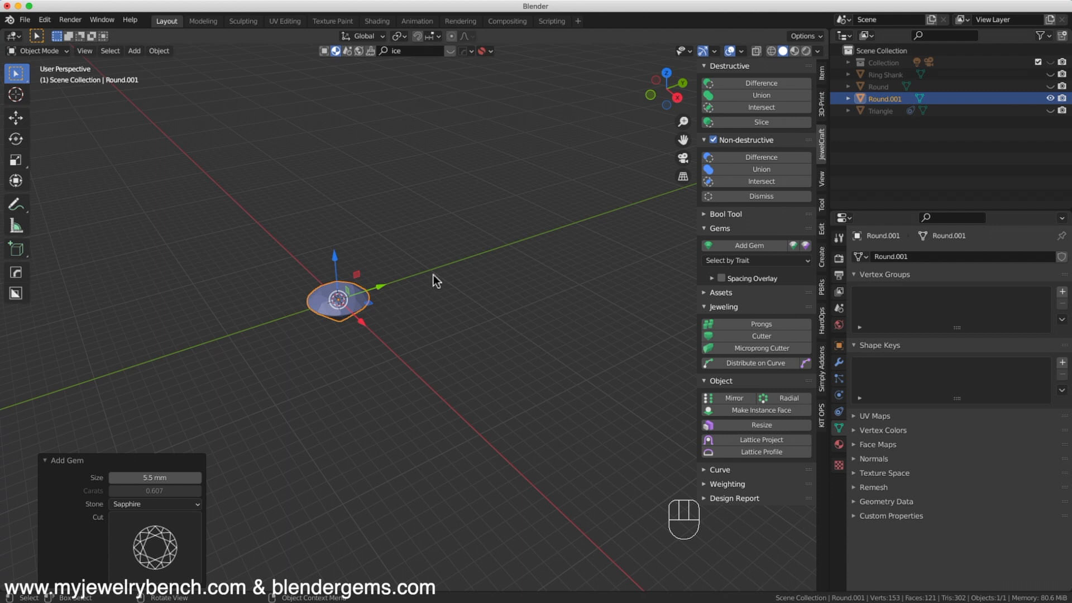
scroll(323, 285, "up", 3)
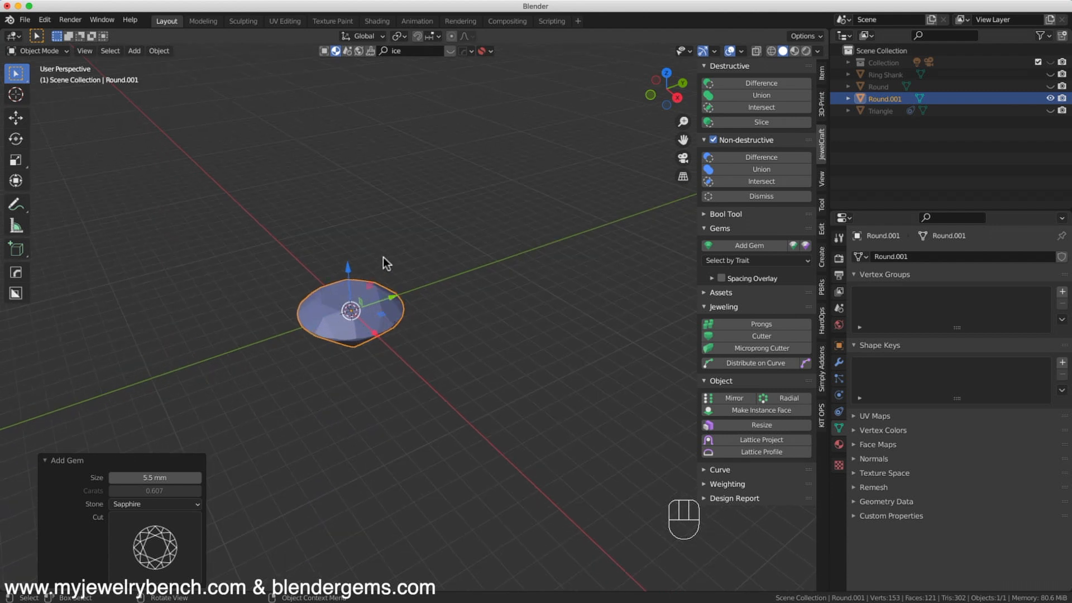
key("shift+a")
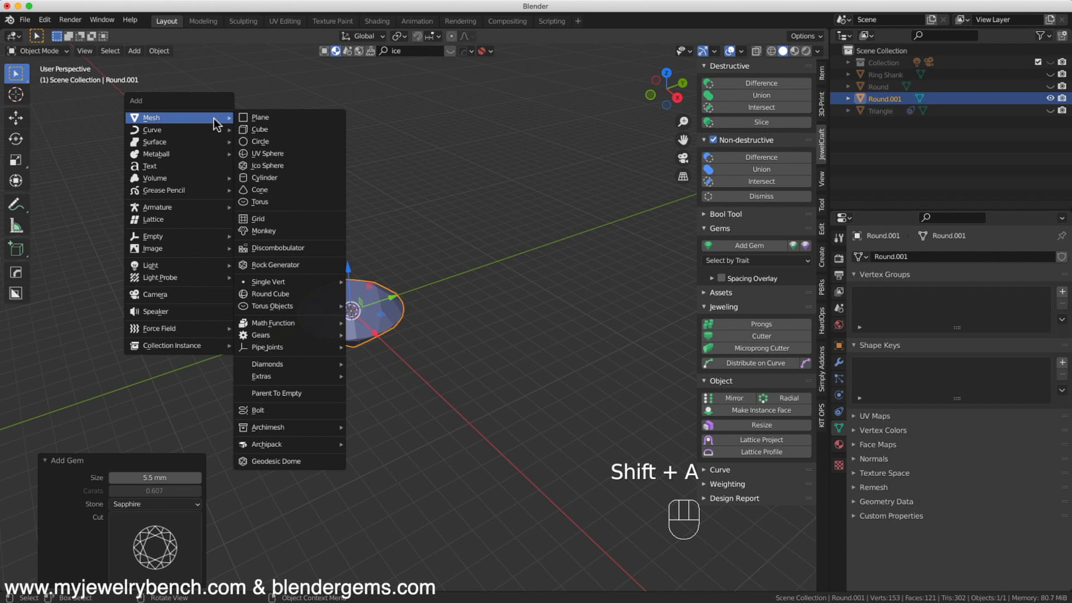
mouse_move(187, 132)
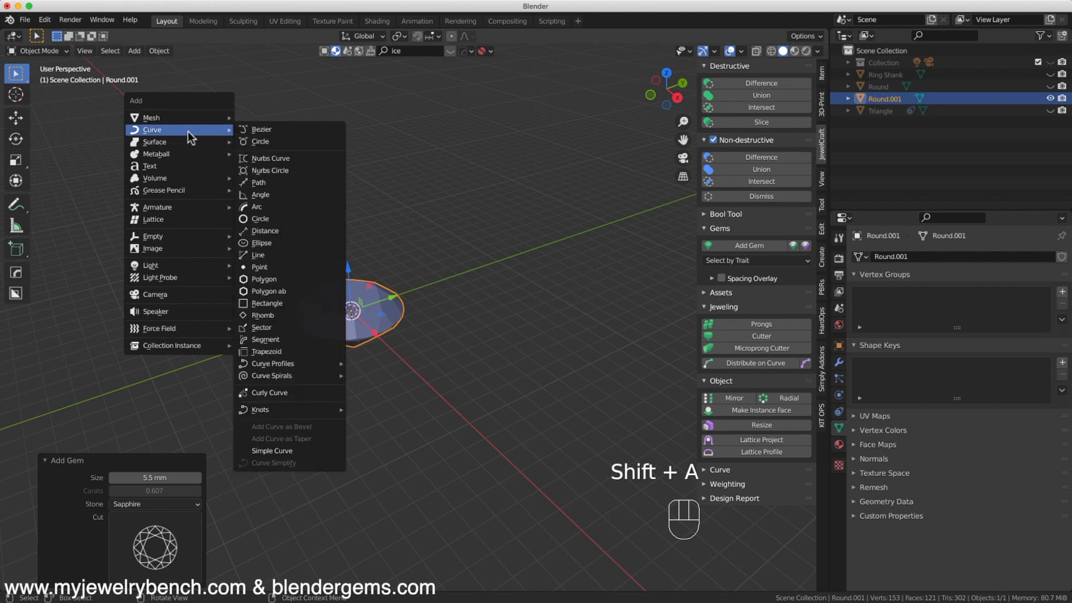
left_click(260, 143)
key("s")
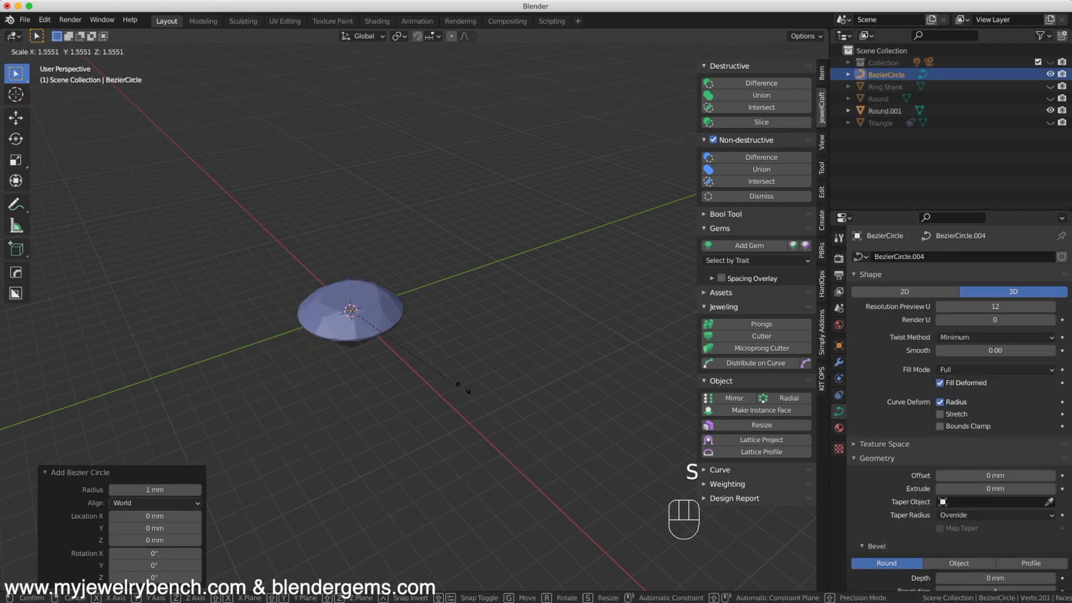
left_click(538, 421)
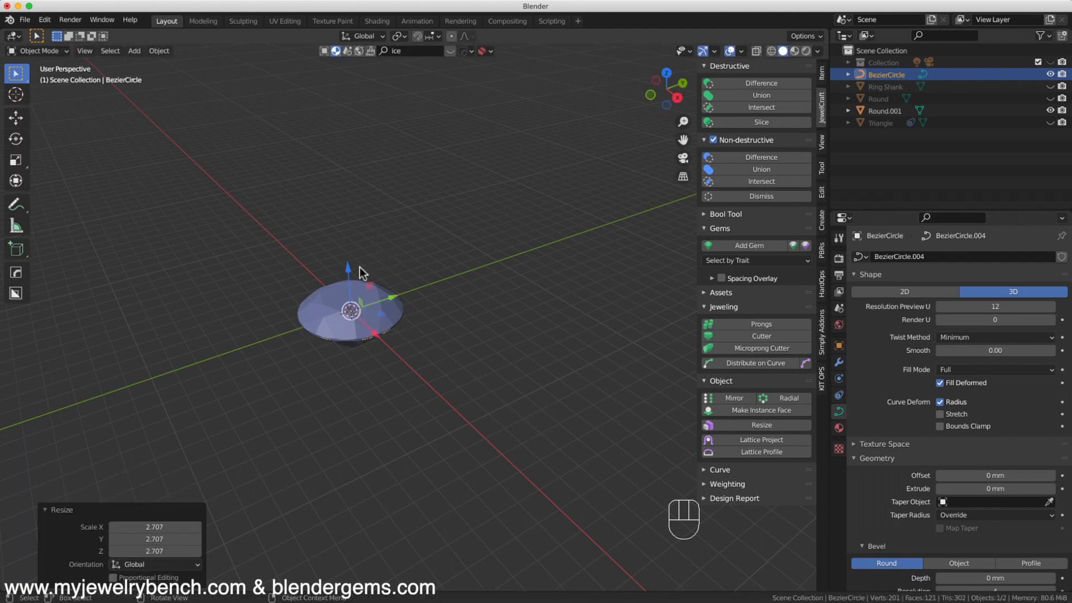
left_click_drag(345, 270, 347, 286)
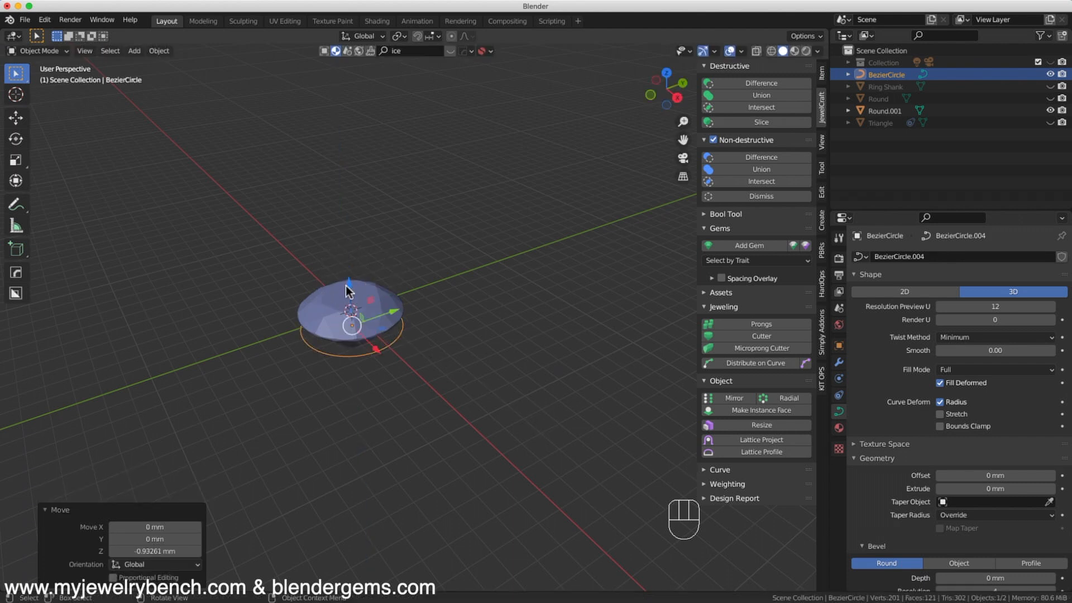
Set the Bezier circle's preview resolution to 24.
scroll(267, 323, "up", 4)
middle_click_drag(484, 351, 435, 376)
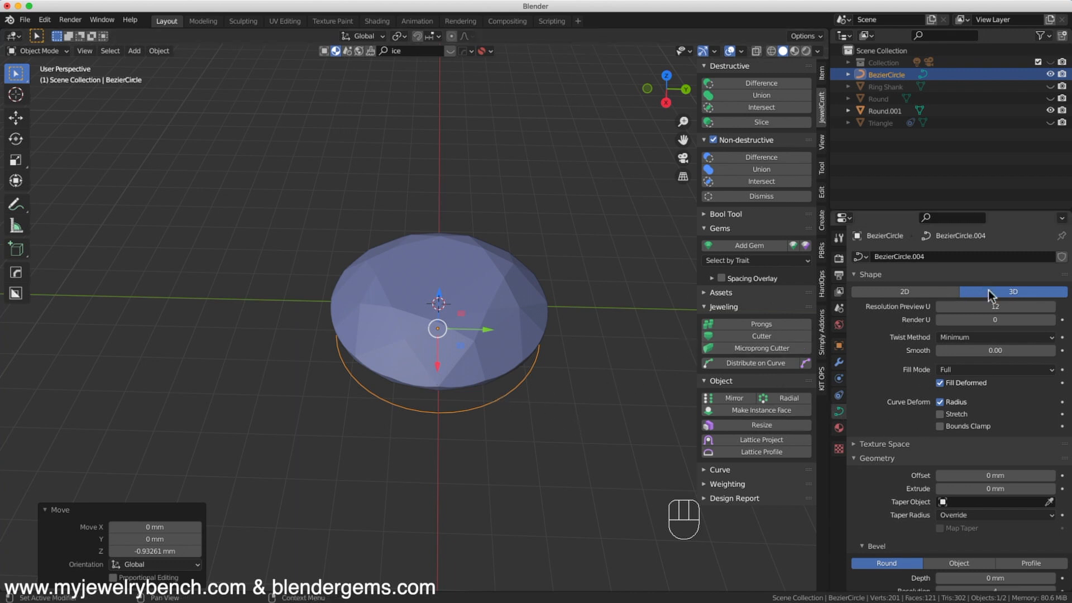
left_click(993, 307)
type("24")
key("Return")
Give the circle an extrusion of 0.177 mm and a round bevel depth of 0.165 mm.
left_click_drag(995, 488, 1024, 488)
middle_click_drag(407, 439, 411, 373)
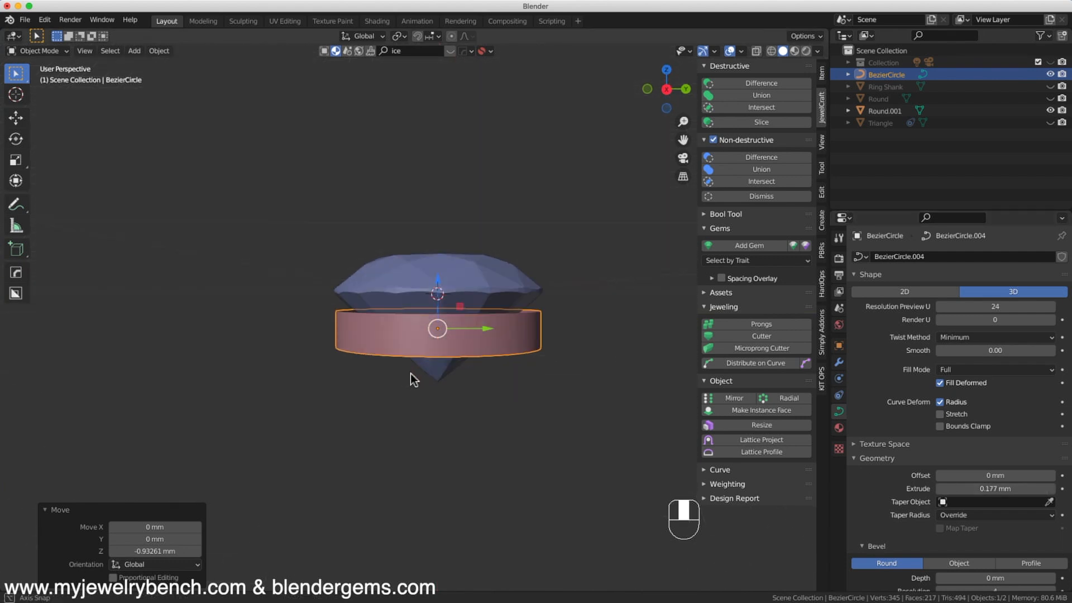
scroll(983, 539, "down", 4)
mouse_move(981, 490)
left_mouse_down()
mouse_move(994, 490)
mouse_move(982, 491)
left_mouse_up()
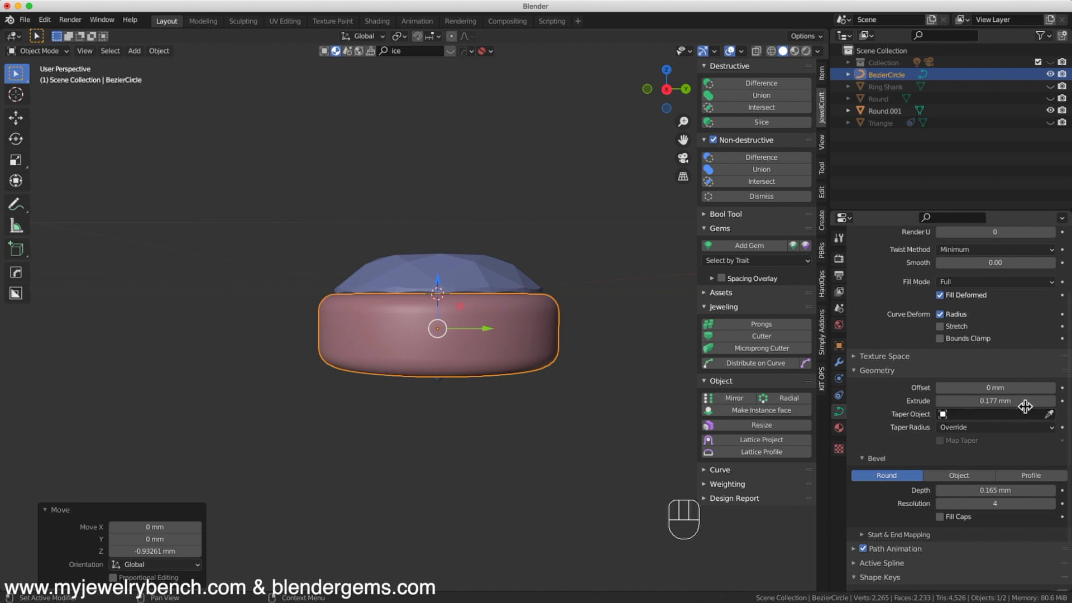
Scale the bezel ring down uniformly to about 0.903 and flatten it along Z to about 0.738.
key("s")
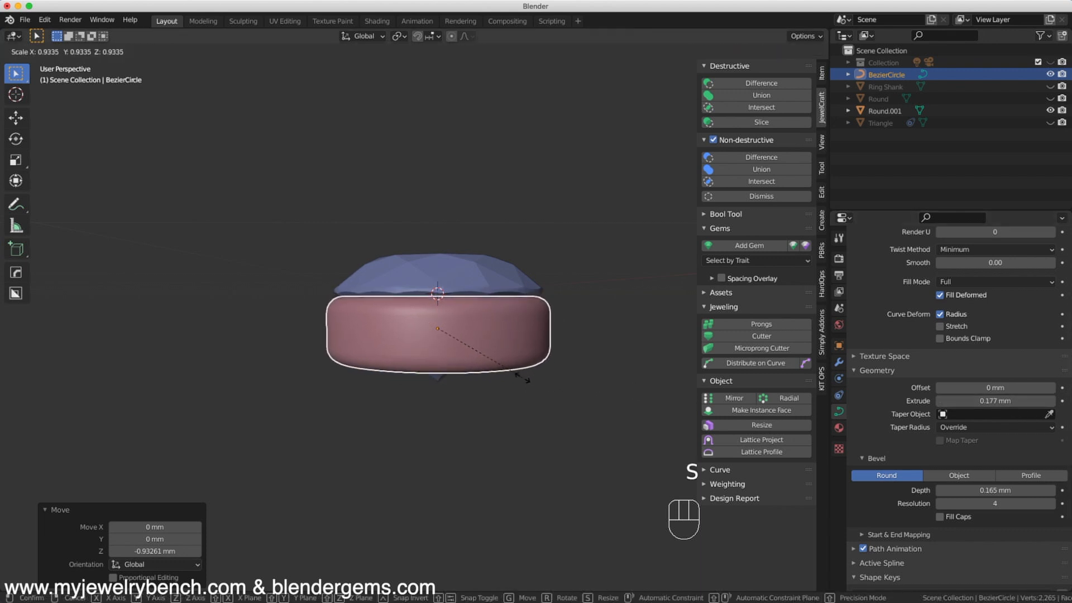
left_click(521, 376)
key("s")
key("z")
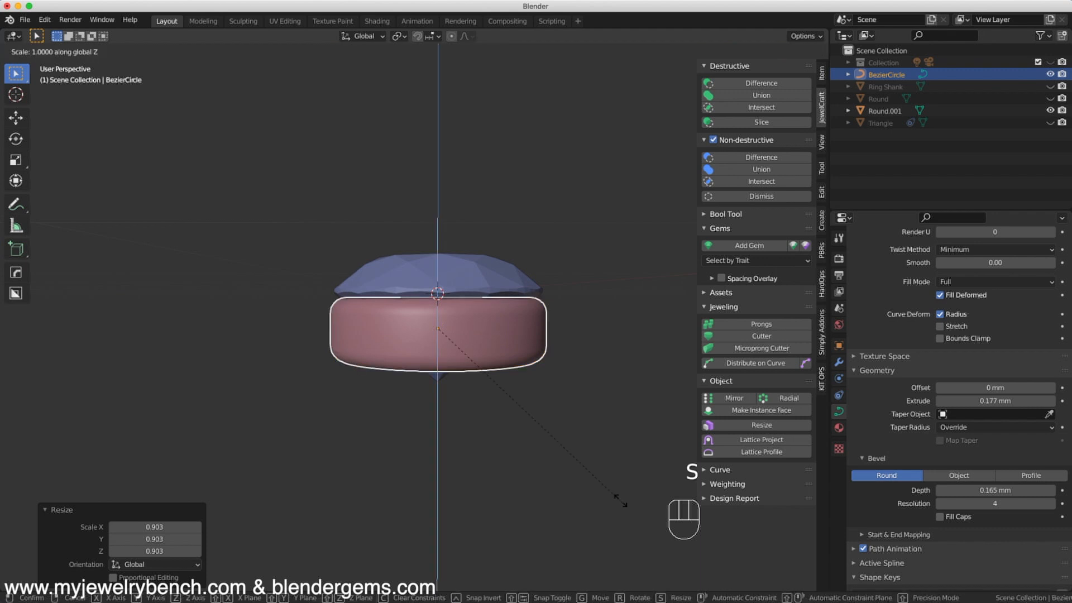
left_click(545, 401)
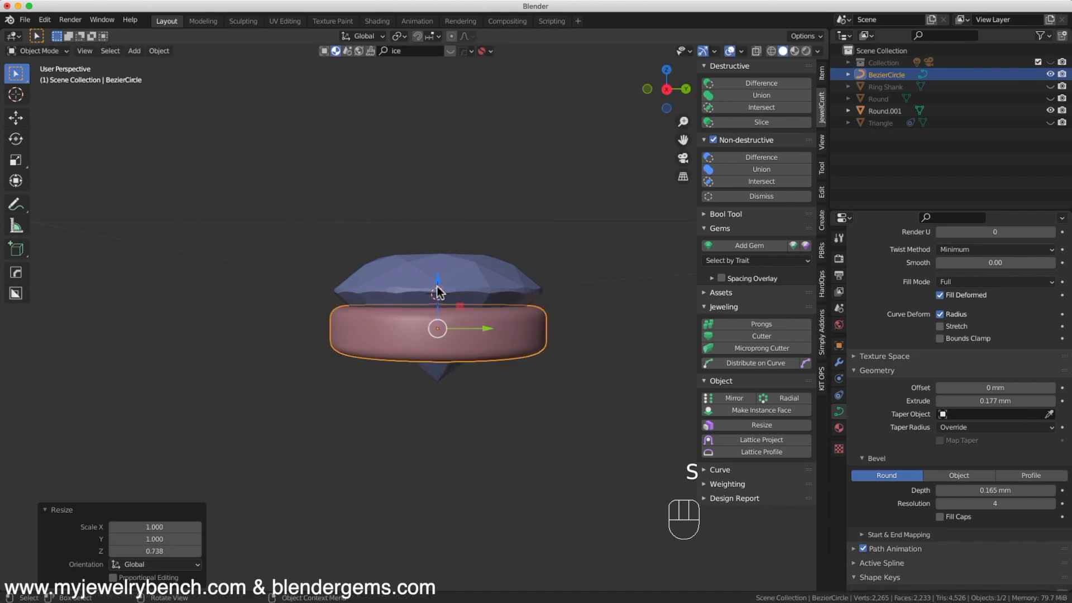
Raise the bezel ring about 0.04 mm under the gem and convert it to a mesh.
key("KP_1")
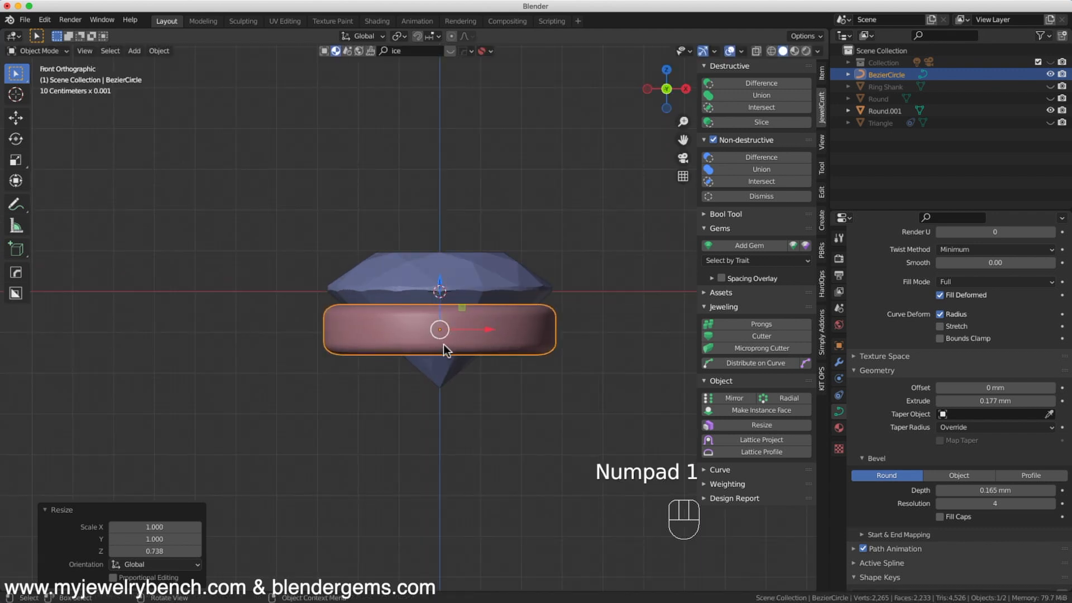
left_click_drag(439, 291, 444, 284)
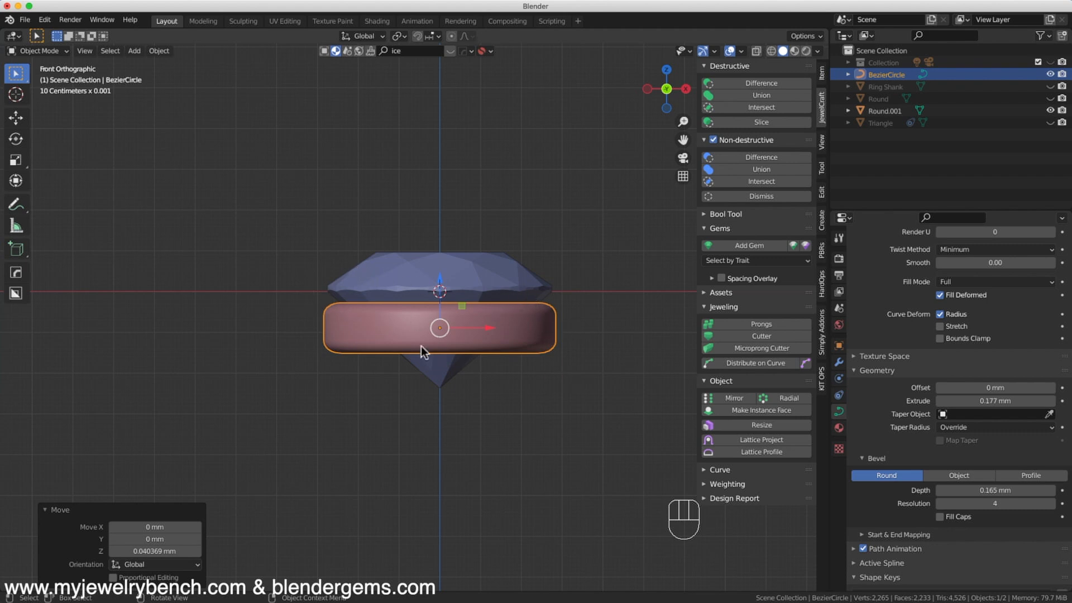
middle_click_drag(522, 312, 505, 334)
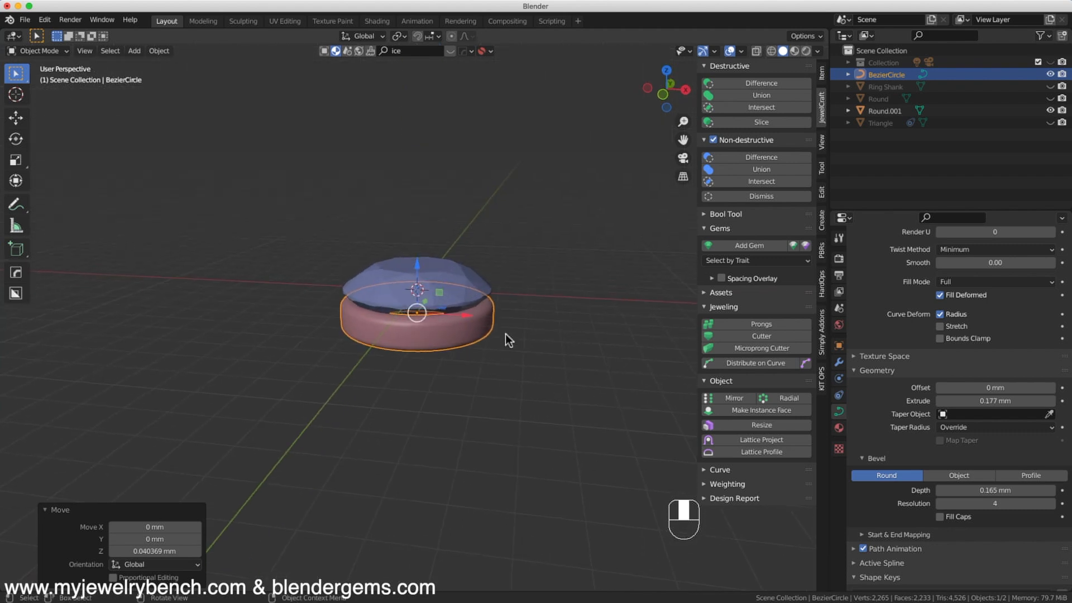
right_click(491, 332)
mouse_move(454, 311)
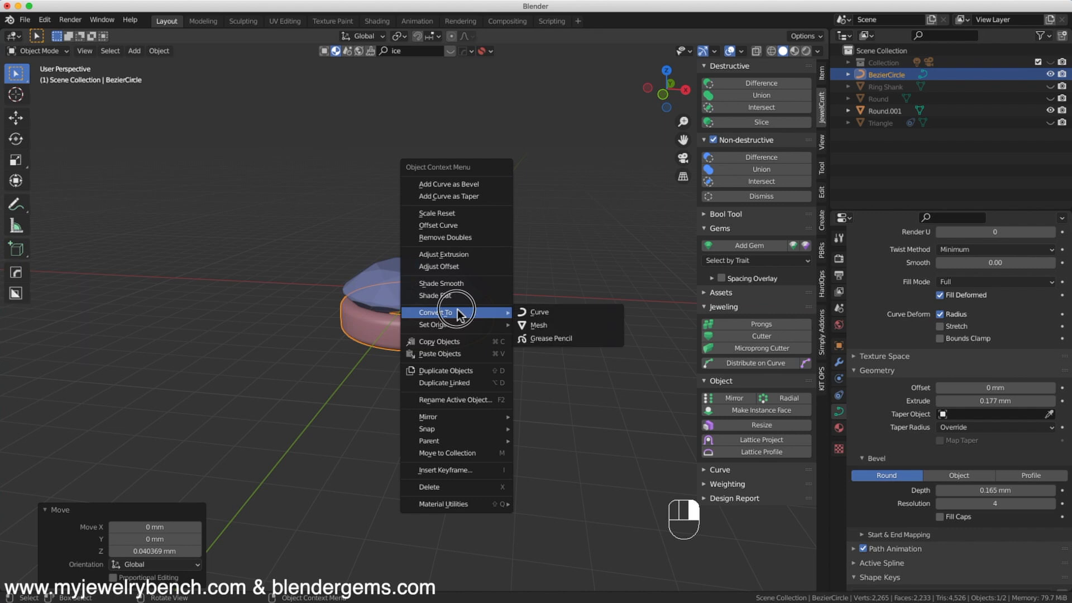
left_click(564, 319)
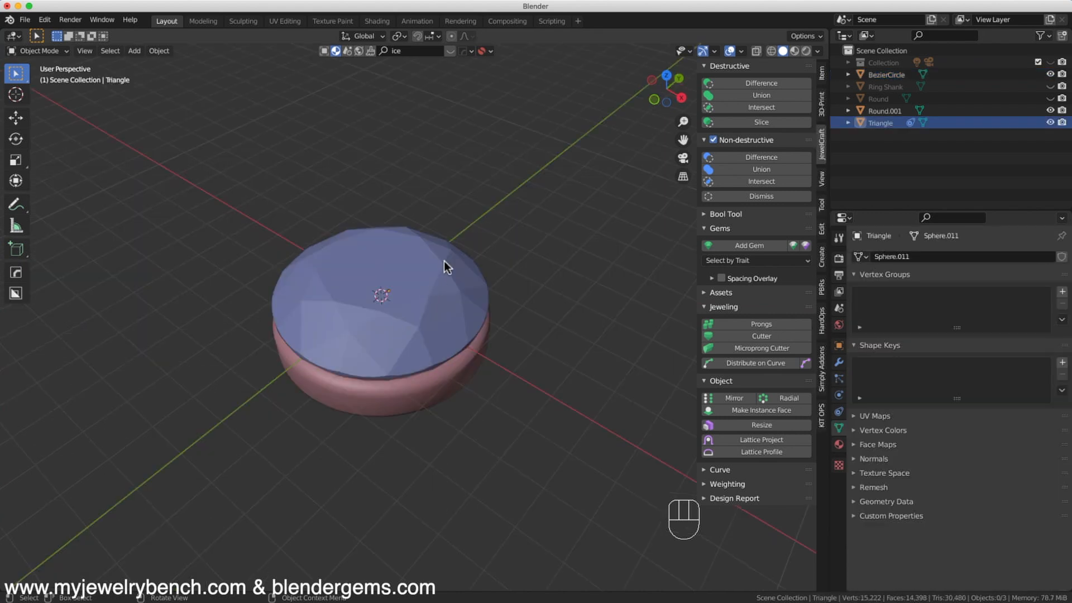
Raise the Triangle object about 1.1 mm above the sapphire and shift it slightly in the negative Y direction.
left_click(885, 123)
left_click_drag(387, 260, 380, 227)
scroll(402, 237, "down", 3)
middle_click_drag(402, 236, 347, 242)
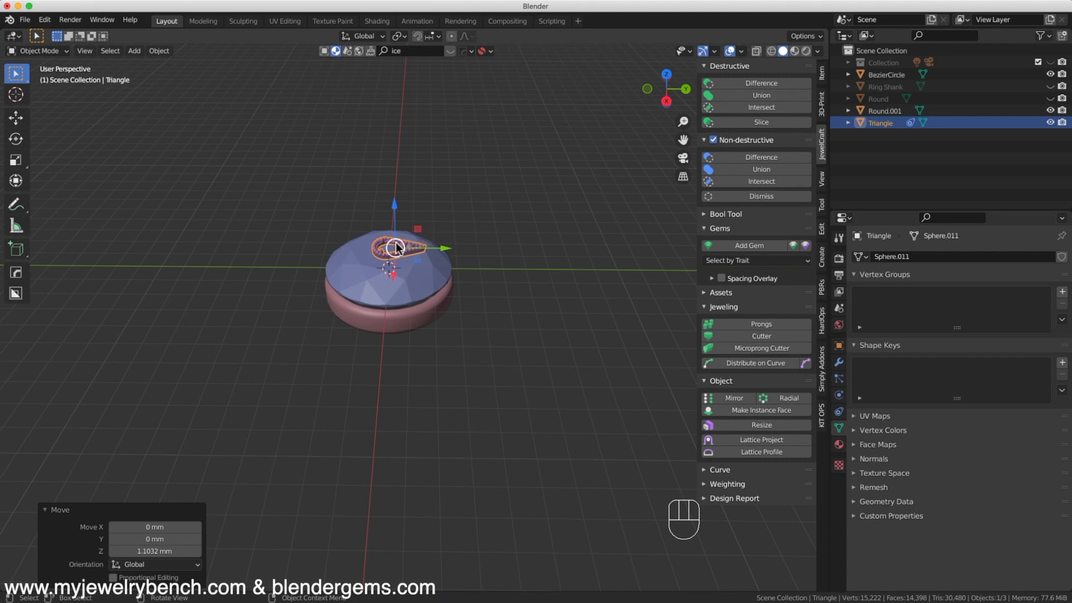
mouse_move(450, 249)
left_mouse_down()
mouse_move(354, 257)
mouse_move(503, 259)
mouse_move(292, 242)
mouse_move(469, 245)
mouse_move(419, 239)
mouse_move(448, 246)
mouse_move(438, 251)
left_mouse_up()
Scale the sapphire and its bezel ring down slightly together.
left_click(441, 274)
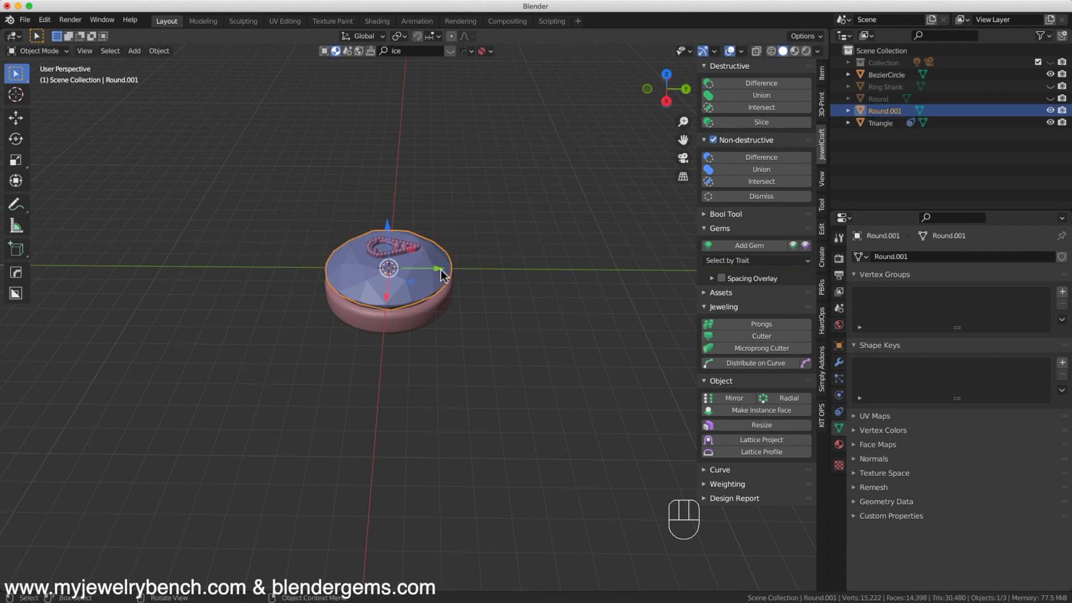
left_click(438, 315, "shift")
key("s")
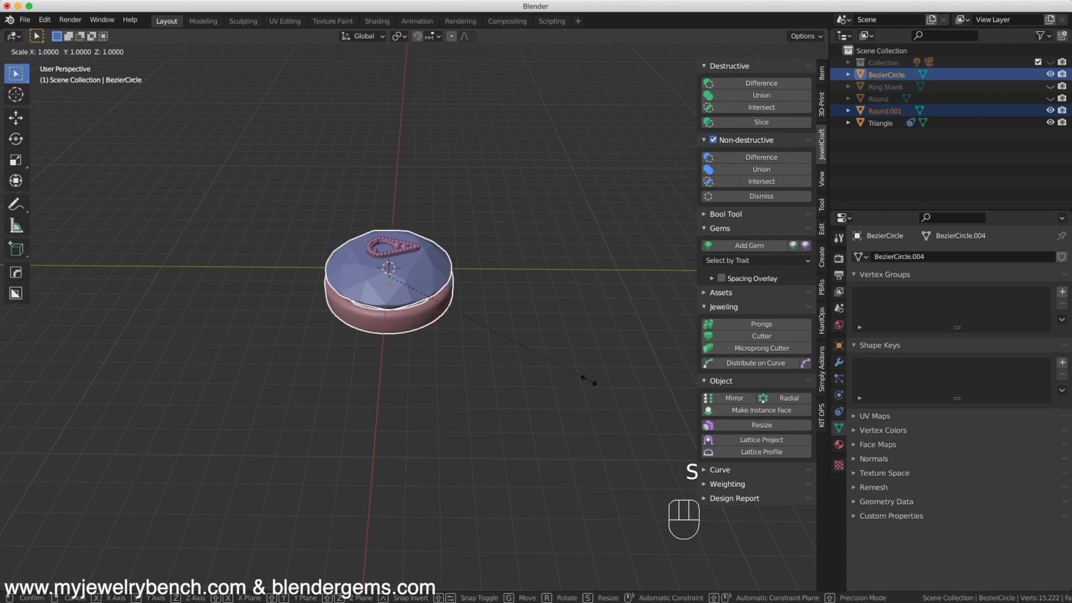
left_click(554, 369)
Scale the Triangle object up uniformly to about 1.371 on top of the sapphire.
left_click(404, 250)
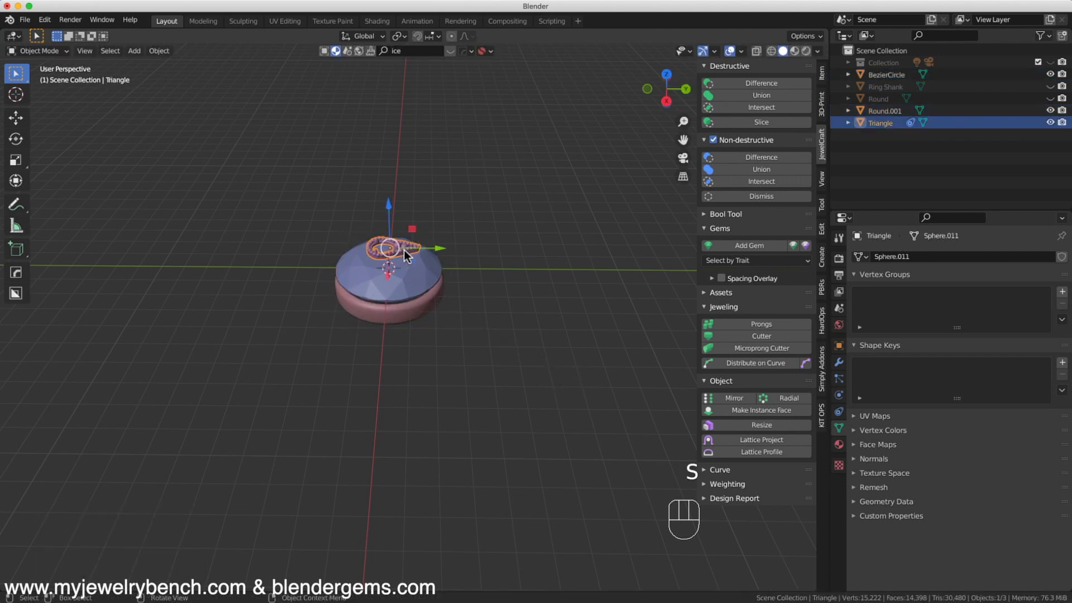
left_click(416, 259)
left_click(401, 246)
key("s")
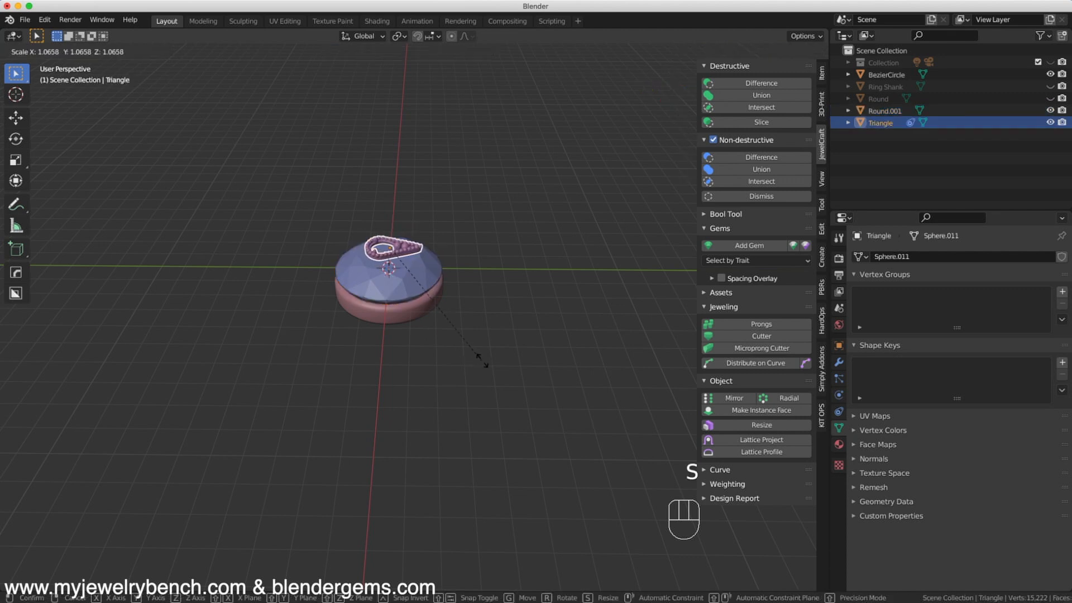
left_click(525, 376)
middle_click_drag(481, 303, 485, 320)
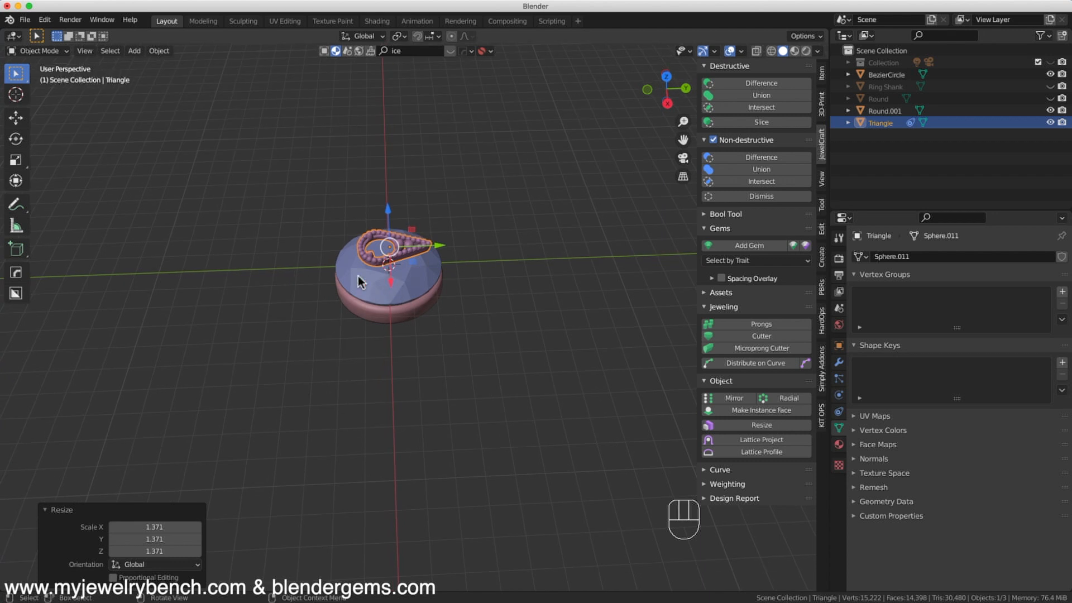
Scale the sapphire and its bezel ring up slightly together.
left_click(419, 269)
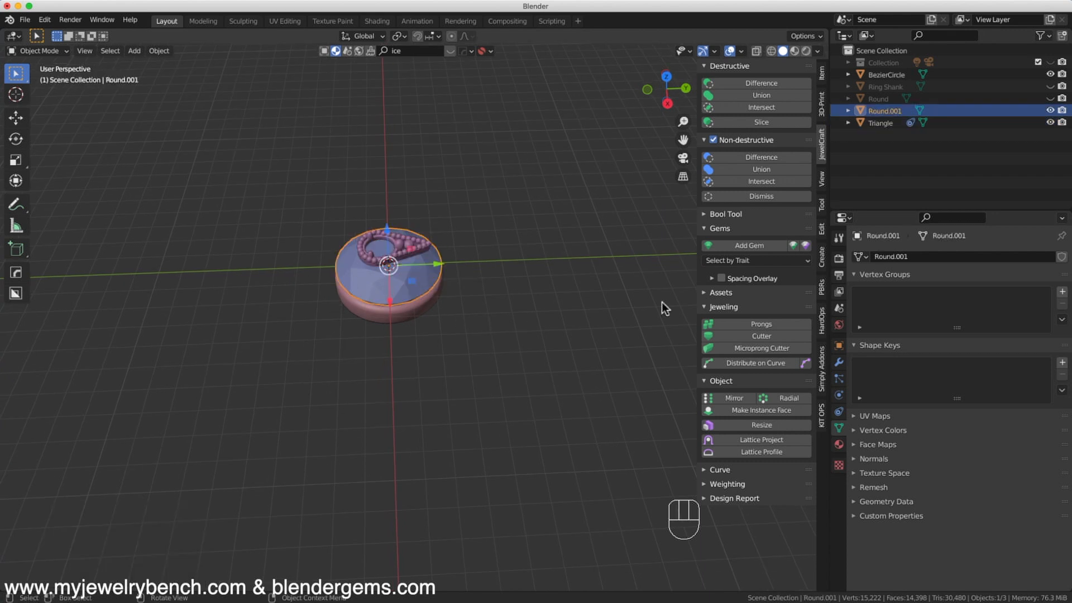
left_click(820, 73)
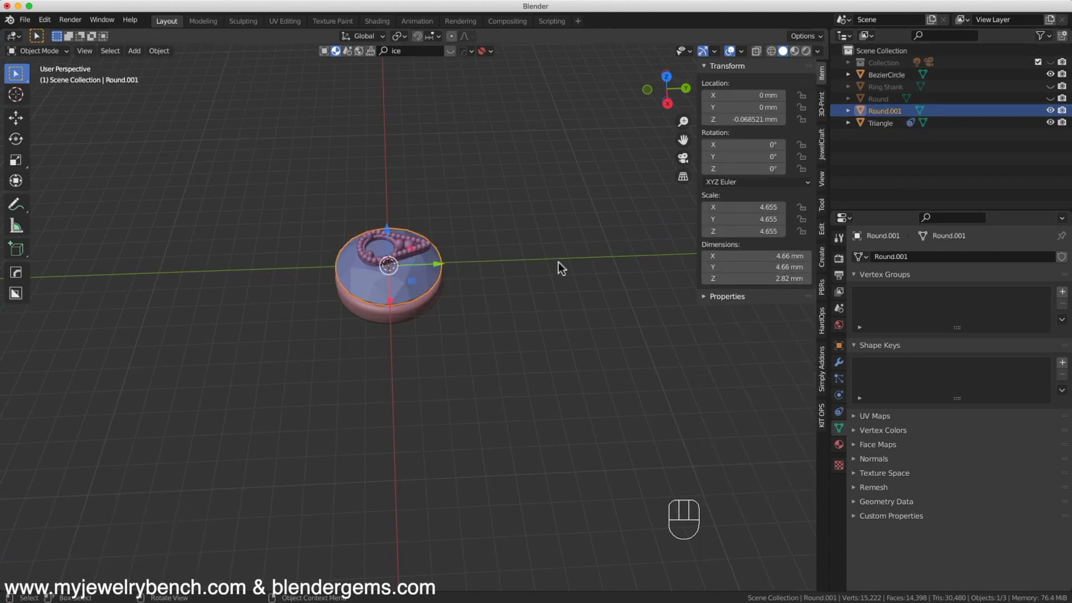
left_click(423, 293)
left_click(423, 279, "shift")
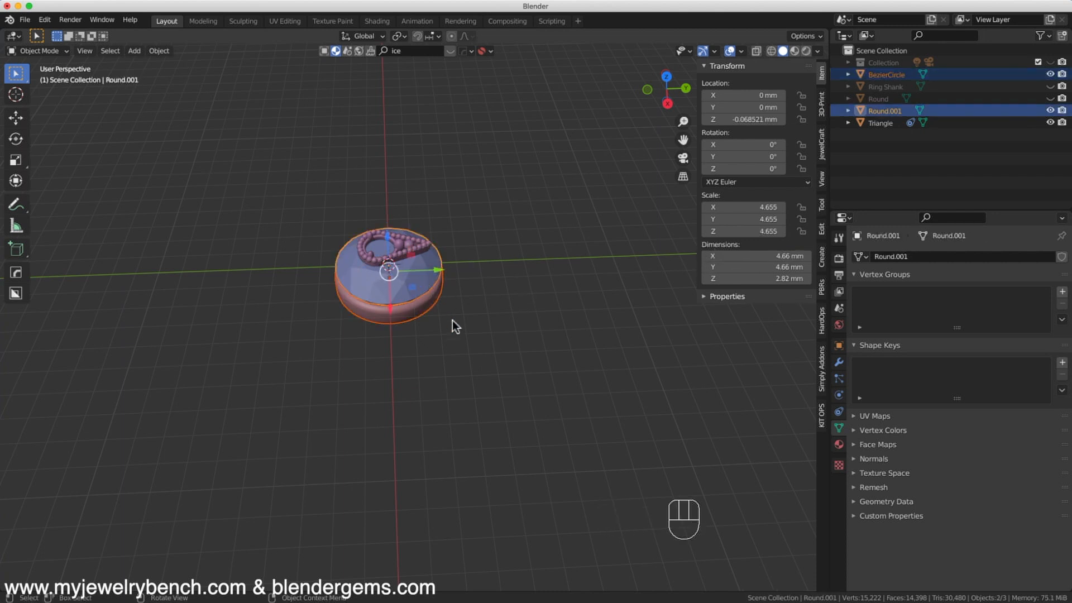
key("s")
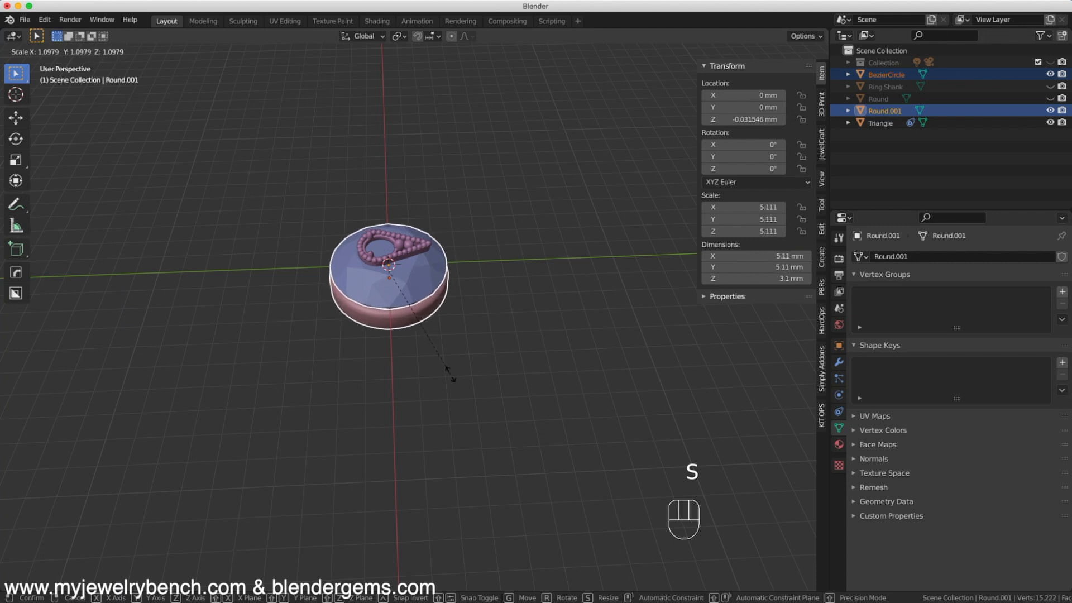
left_click(447, 371)
Enlarge the Triangle object uniformly again by a factor of about 1.177.
left_click(415, 253)
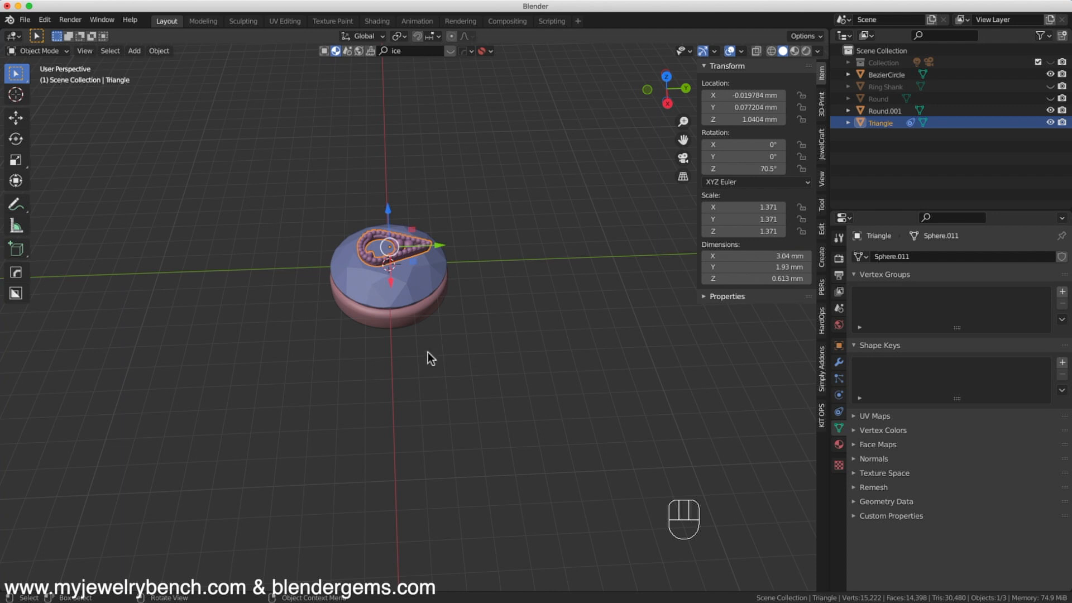
key("s")
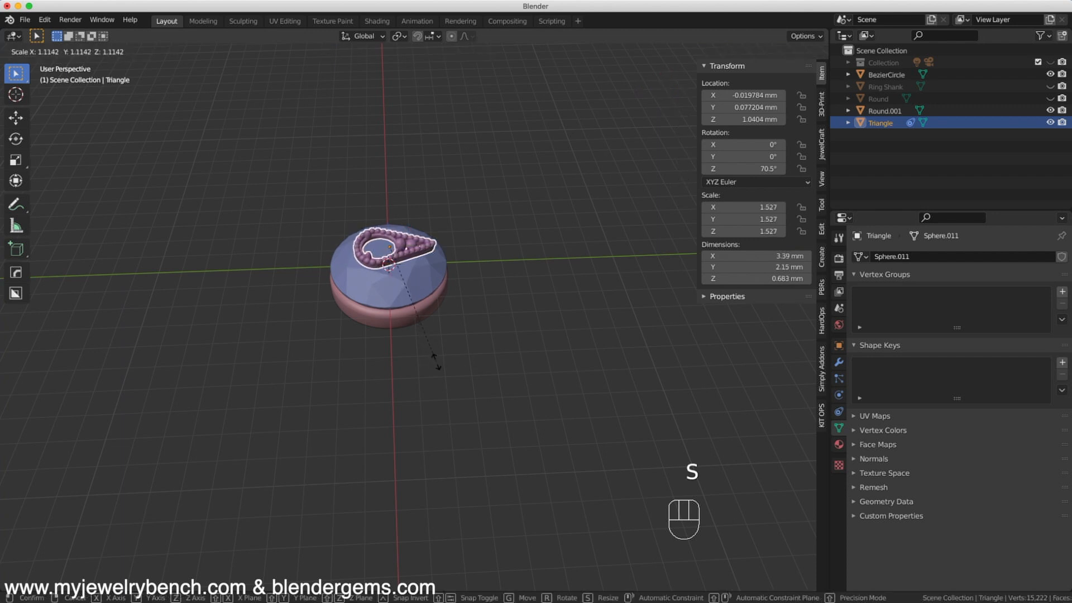
left_click(441, 366)
Compare the size of the beaded triangle setting on the sapphire with the reference ring photo.
key("super+Tab")
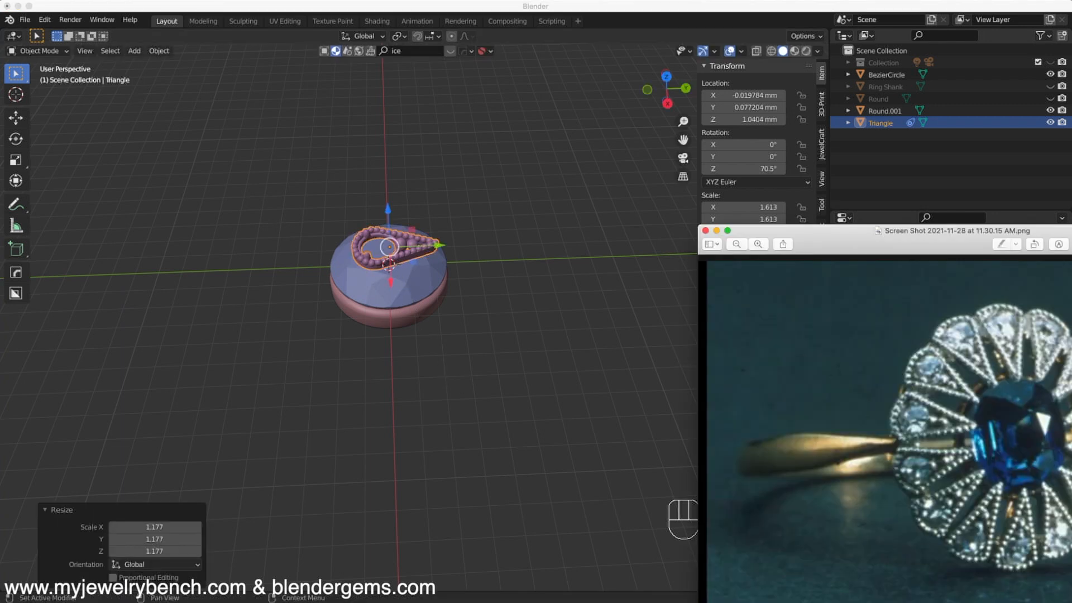
left_click_drag(1071, 235, 979, 182)
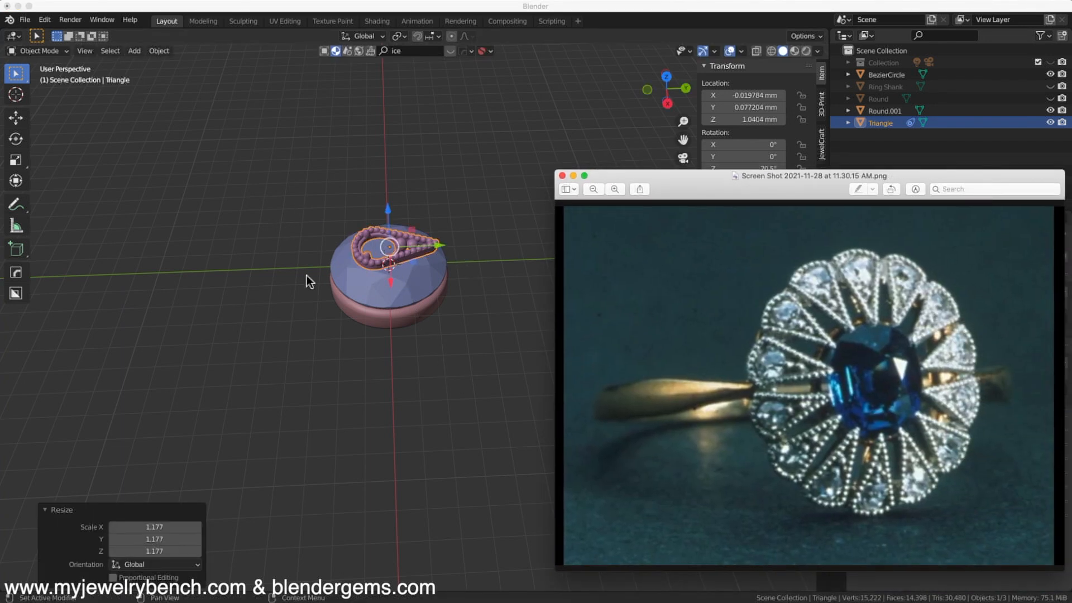
left_click(567, 126)
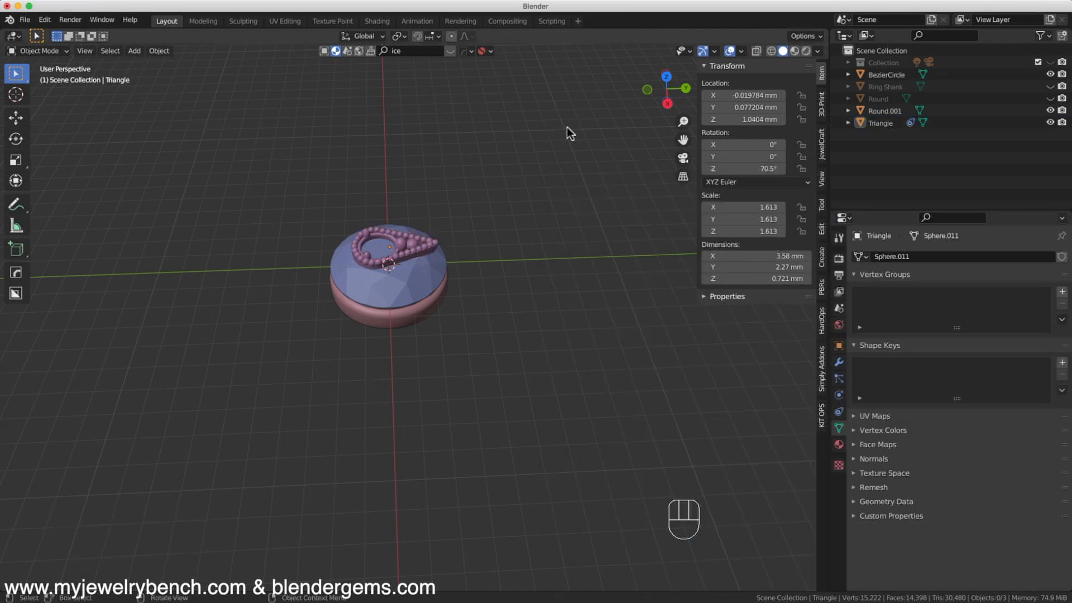
scroll(382, 216, "up", 5)
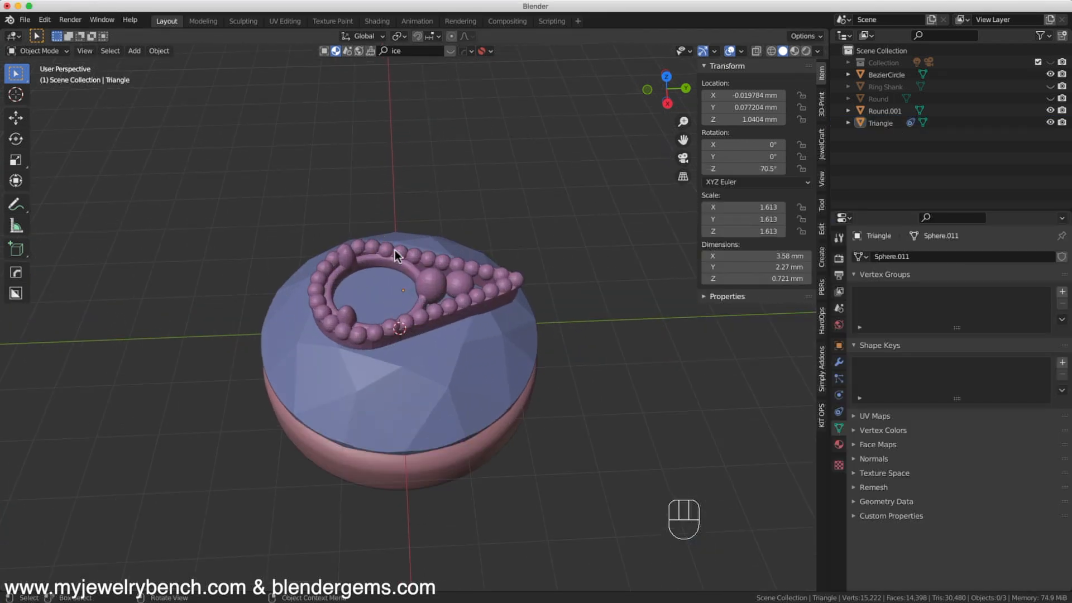
scroll(386, 239, "down", 2)
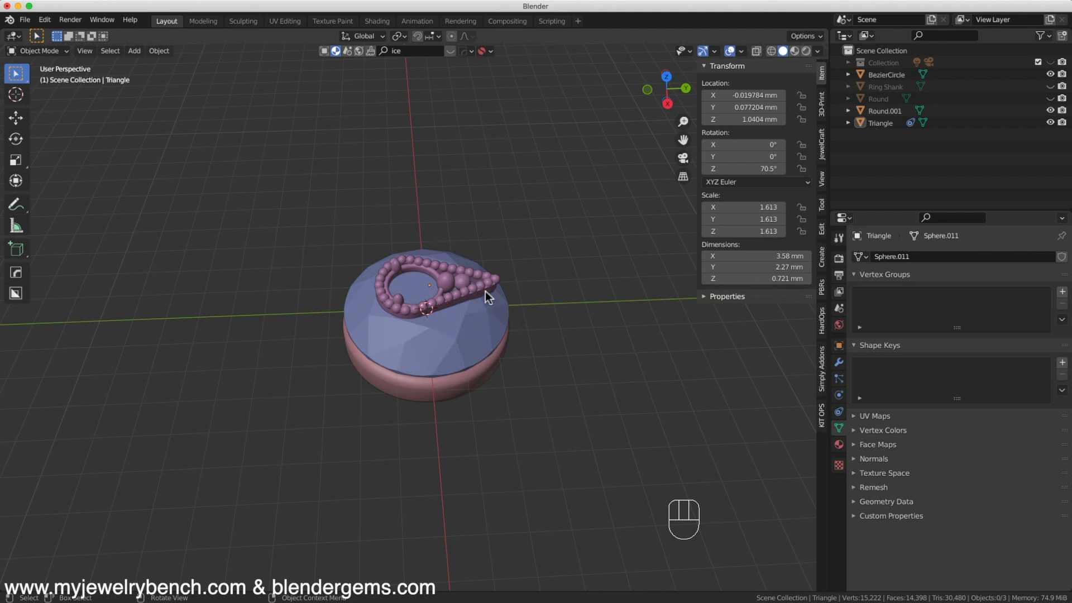
left_click(484, 290)
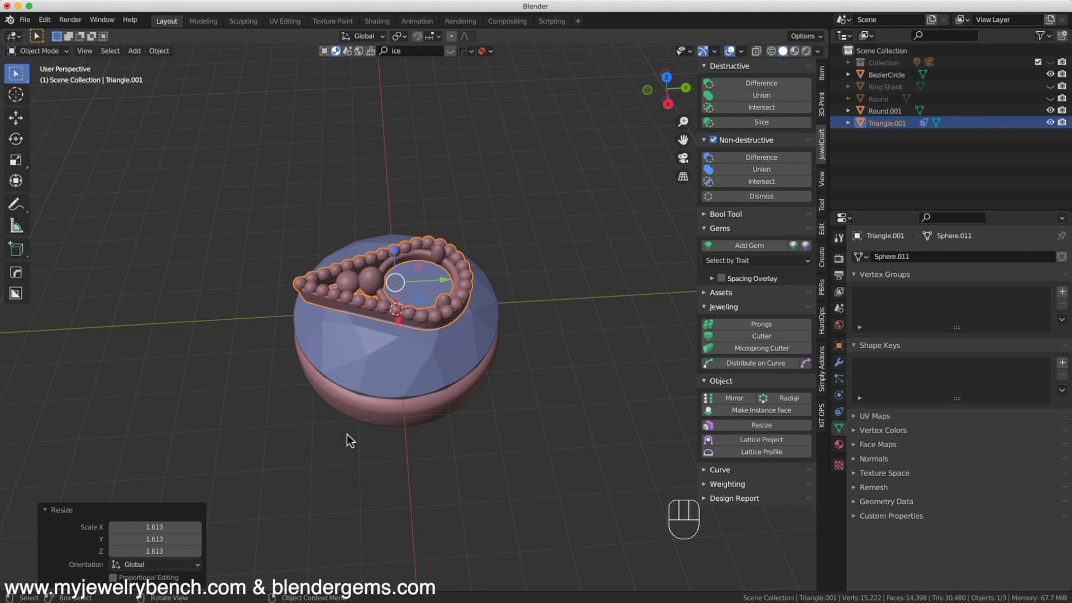
Add a Bezier circle at the origin and scale it to about 4.011 so it surrounds the sapphire.
key("shift")
key("shift+a")
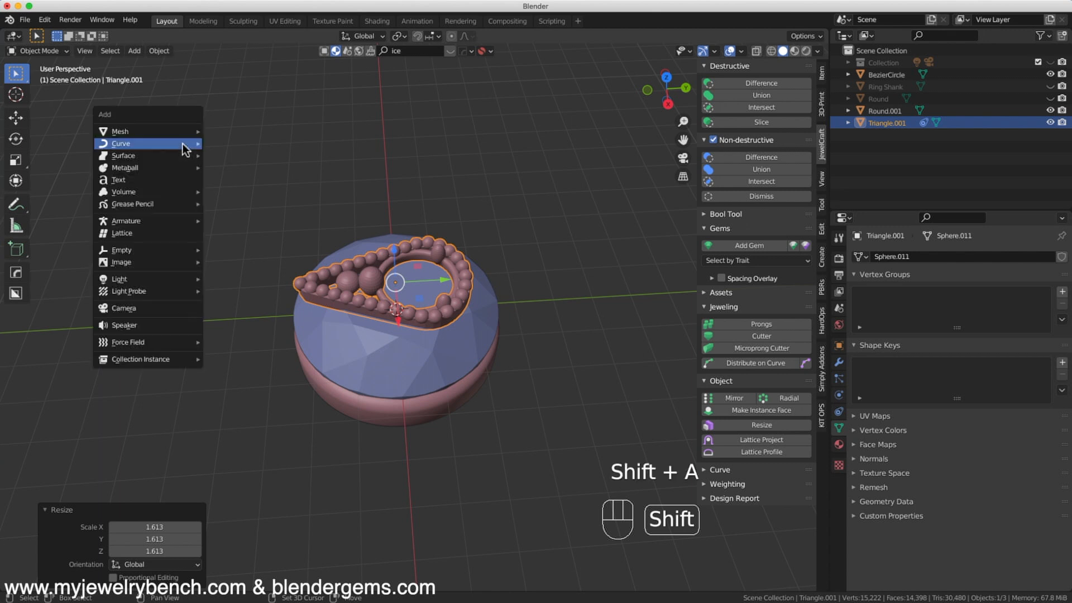
mouse_move(182, 143)
left_click(239, 155)
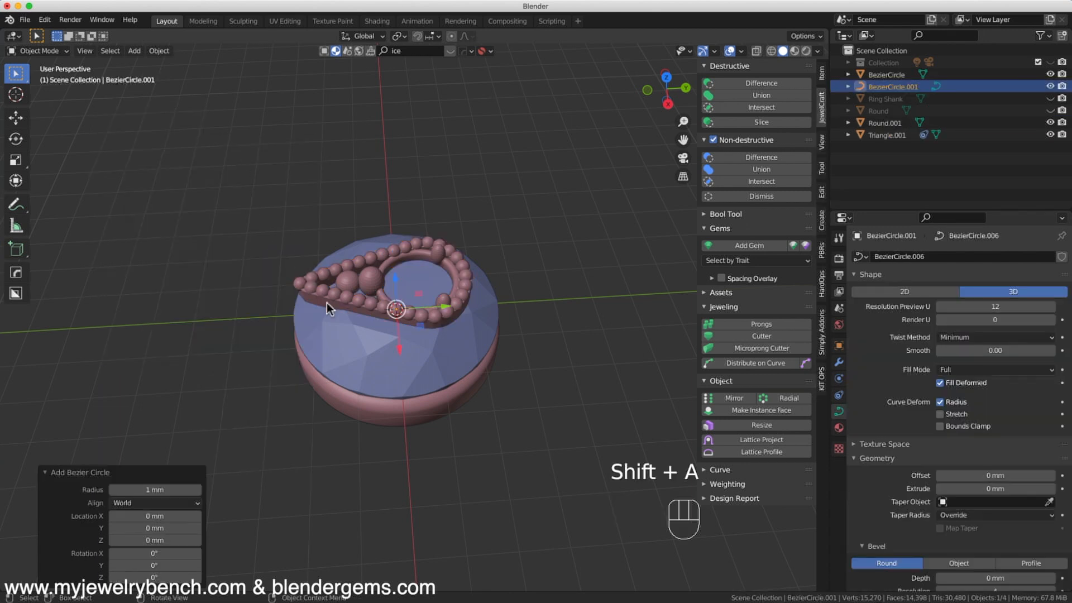
key("s")
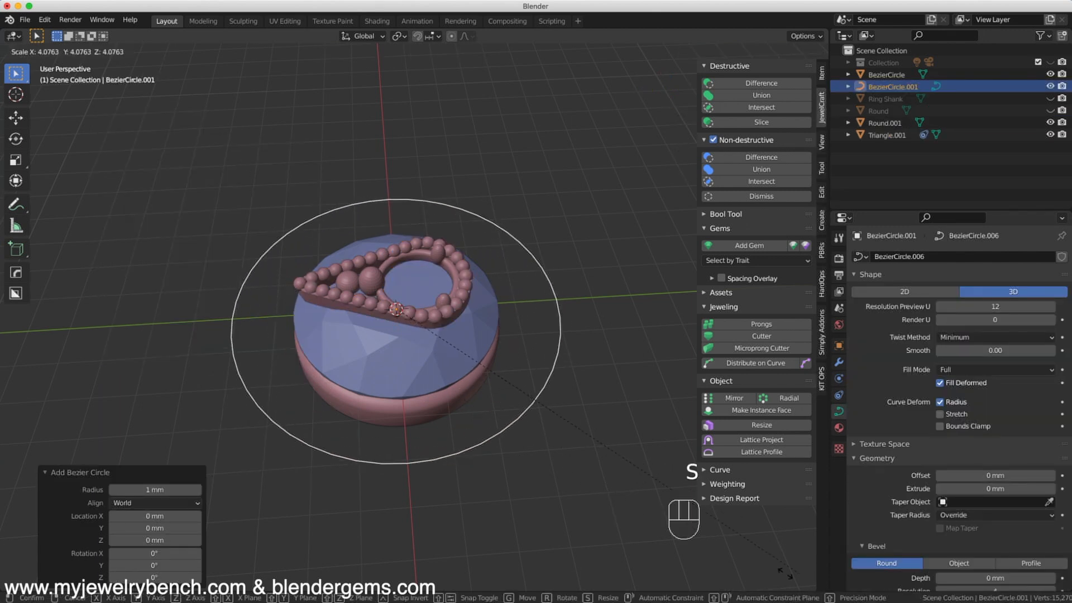
left_click(769, 560)
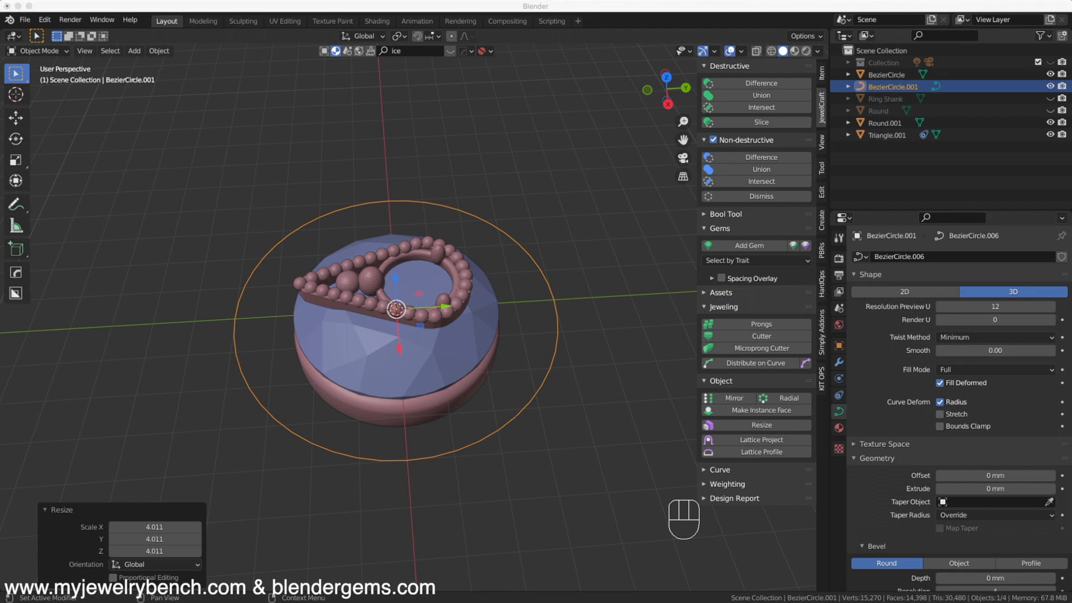
Examine how the triangular settings are arranged around the centre stone in the reference photo.
key("super+Tab")
left_click_drag(842, 174, 766, 113)
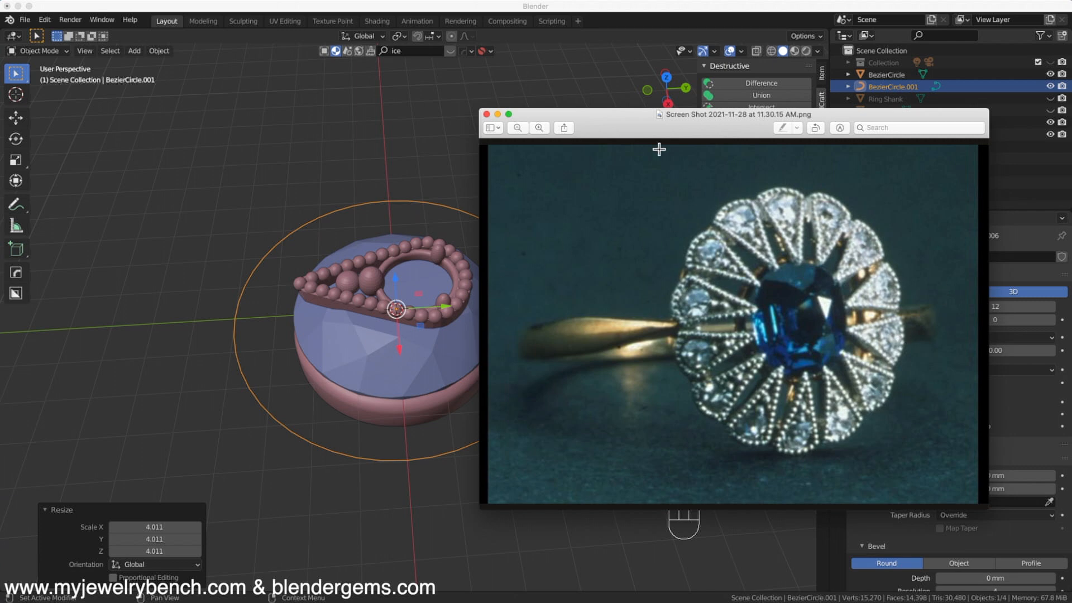
left_click_drag(639, 119, 717, 602)
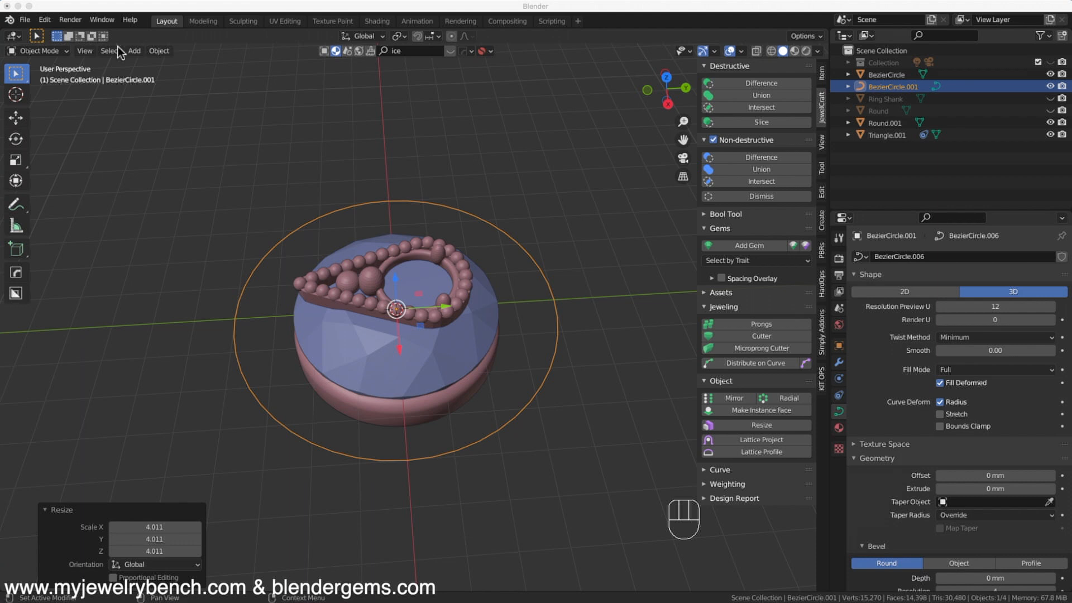
Distribute the beaded triangle setting along the Bezier circle with a quantity of 14.
left_click(369, 278)
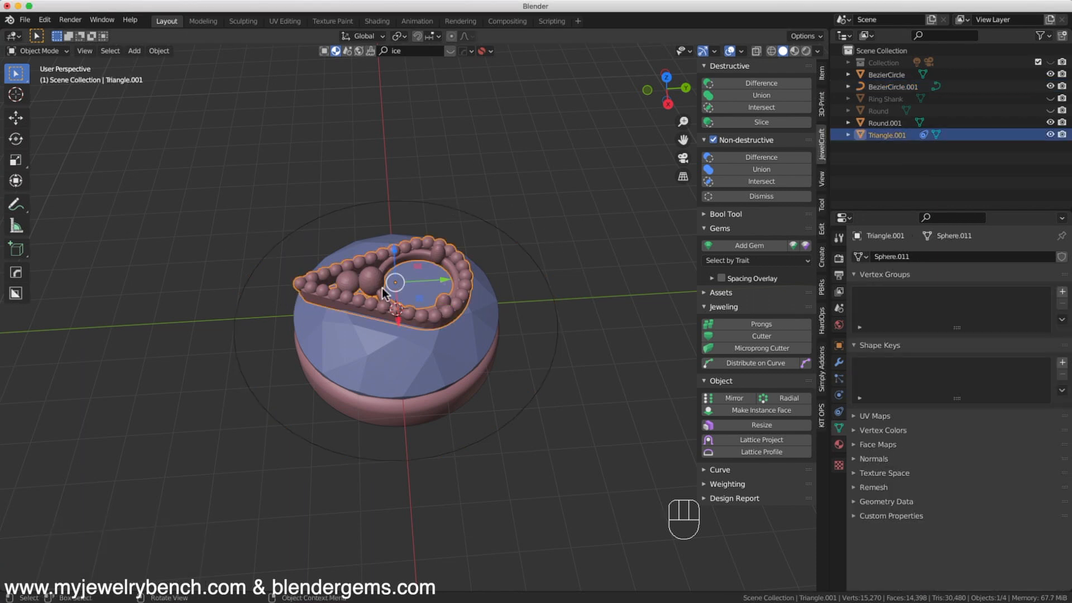
key("KP_7")
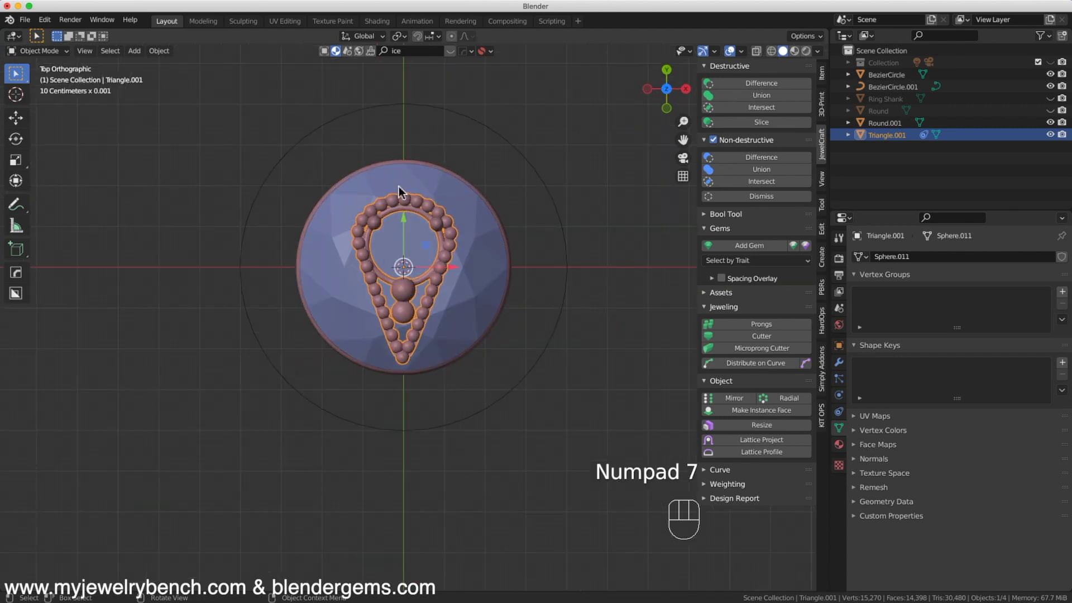
left_click(542, 179, "shift")
left_click(756, 363)
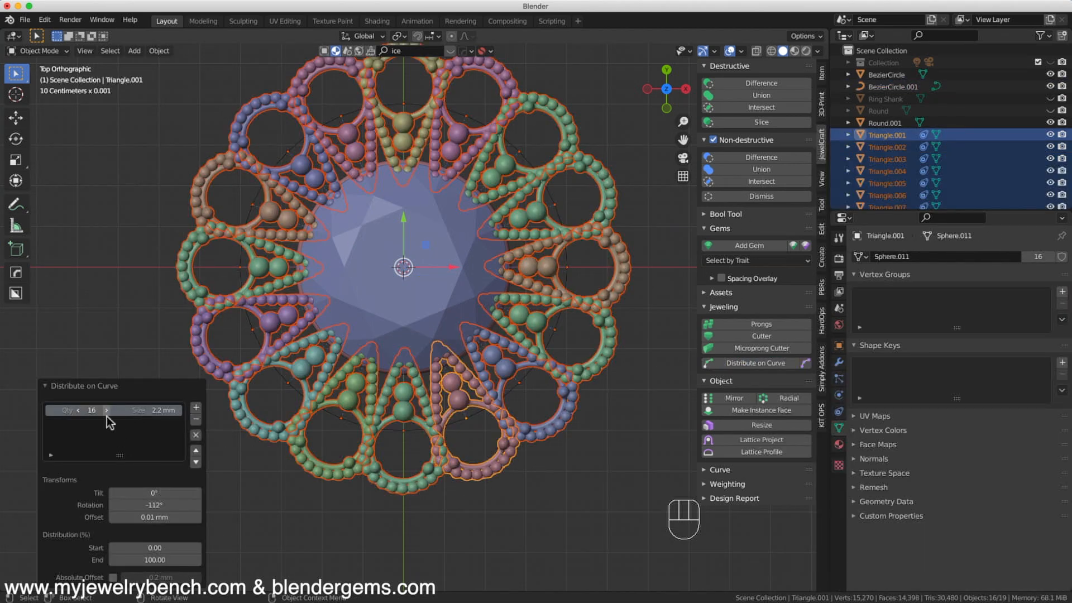
left_click(78, 411)
left_click(79, 410)
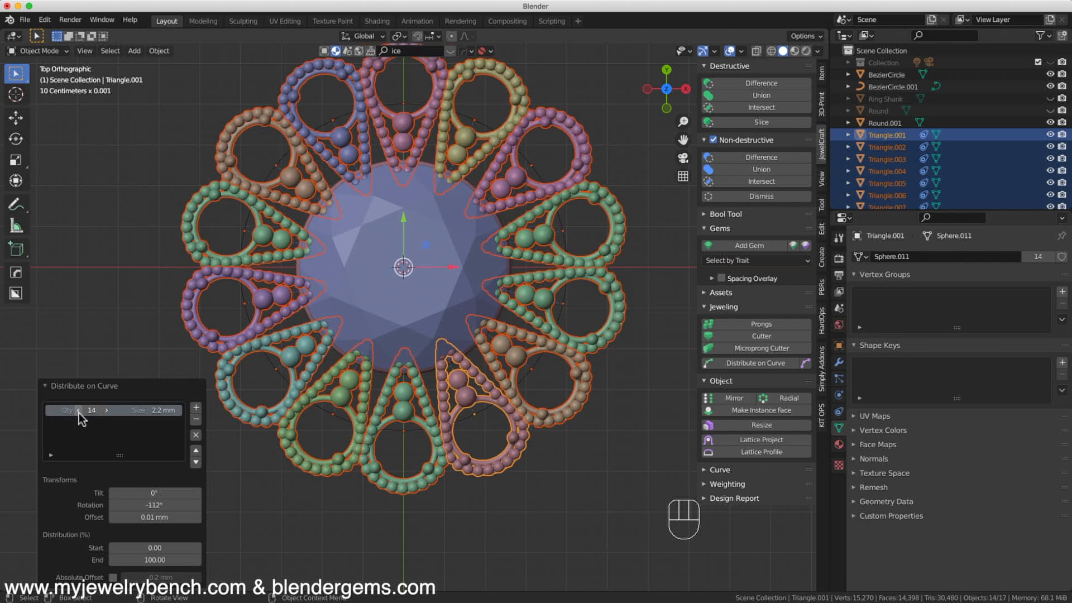
Set the tilt of the distributed triangle settings to -10°.
middle_click_drag(412, 349, 234, 247)
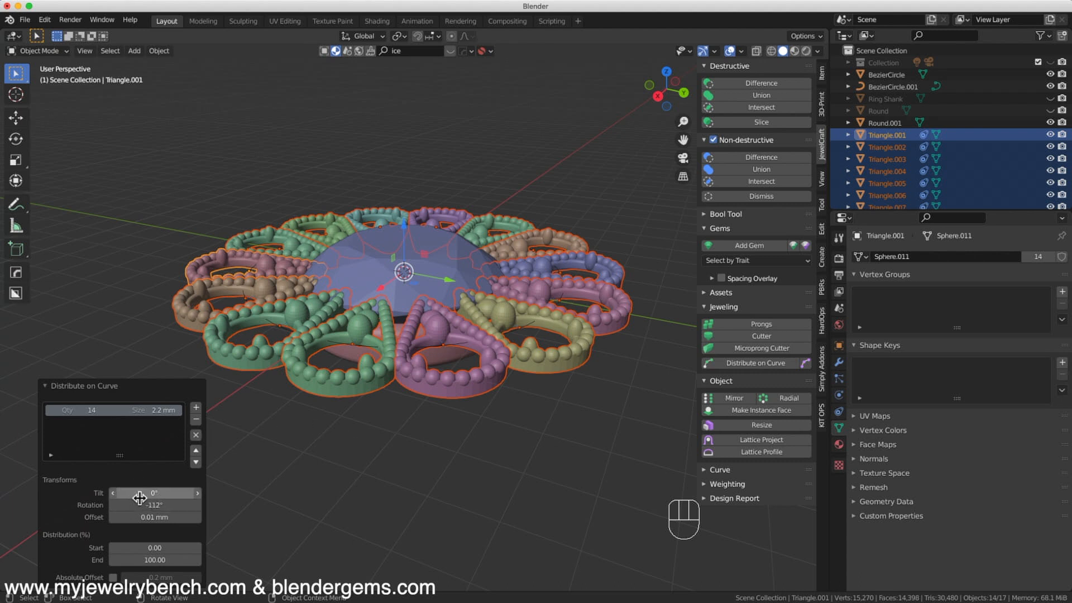
left_click_drag(139, 495, 122, 496)
middle_click_drag(235, 490, 165, 528)
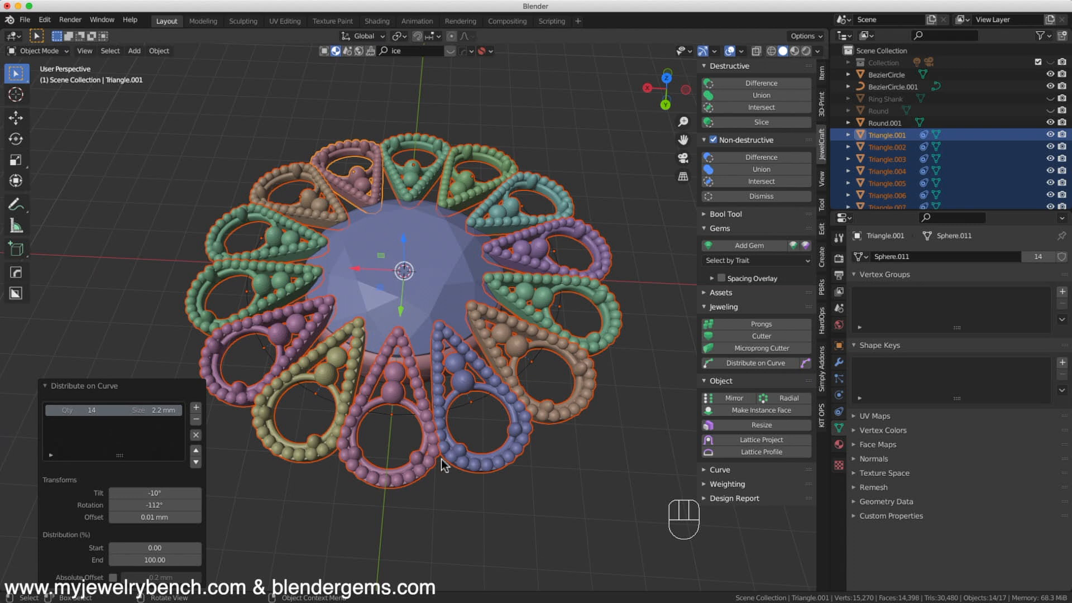
Lower the 14 triangle settings about 0.21 mm along Z and scale them up uniformly to about 1.096.
middle_click_drag(425, 408, 540, 334)
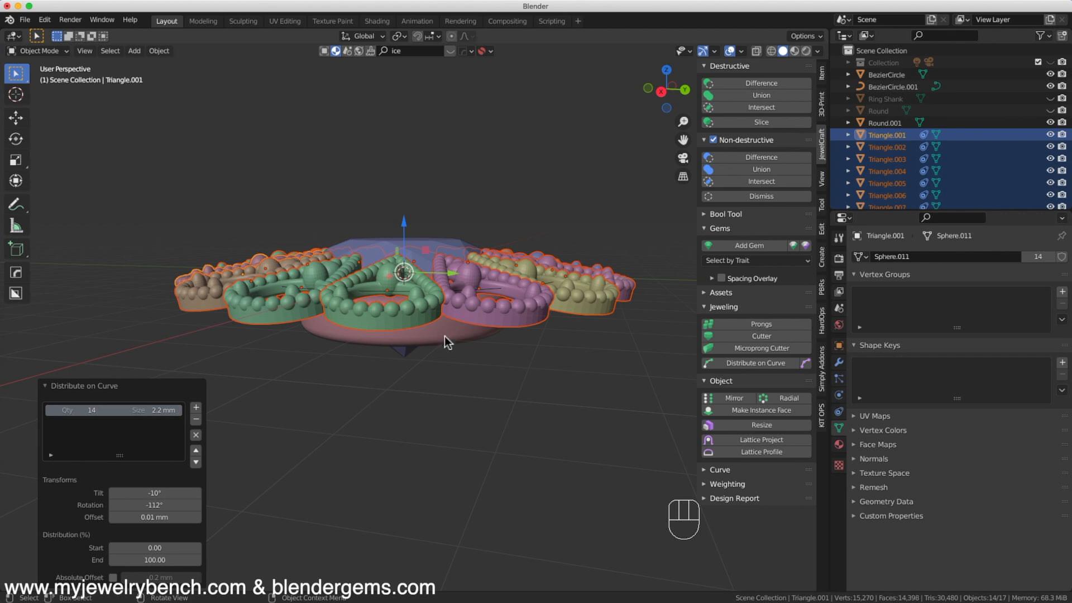
left_click_drag(404, 226, 401, 233)
middle_click_drag(401, 233, 324, 362)
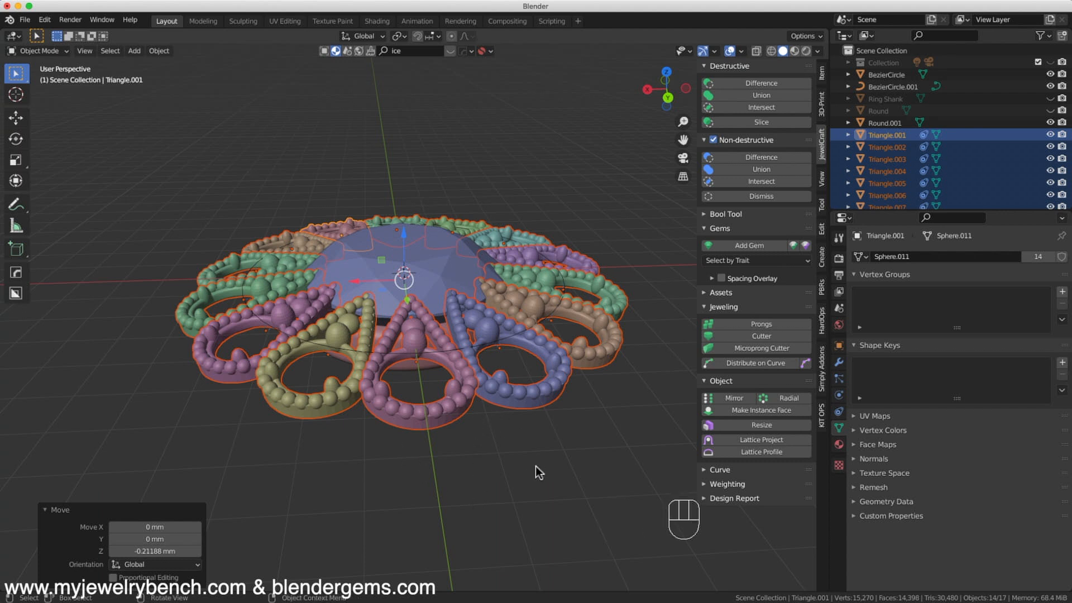
key("s")
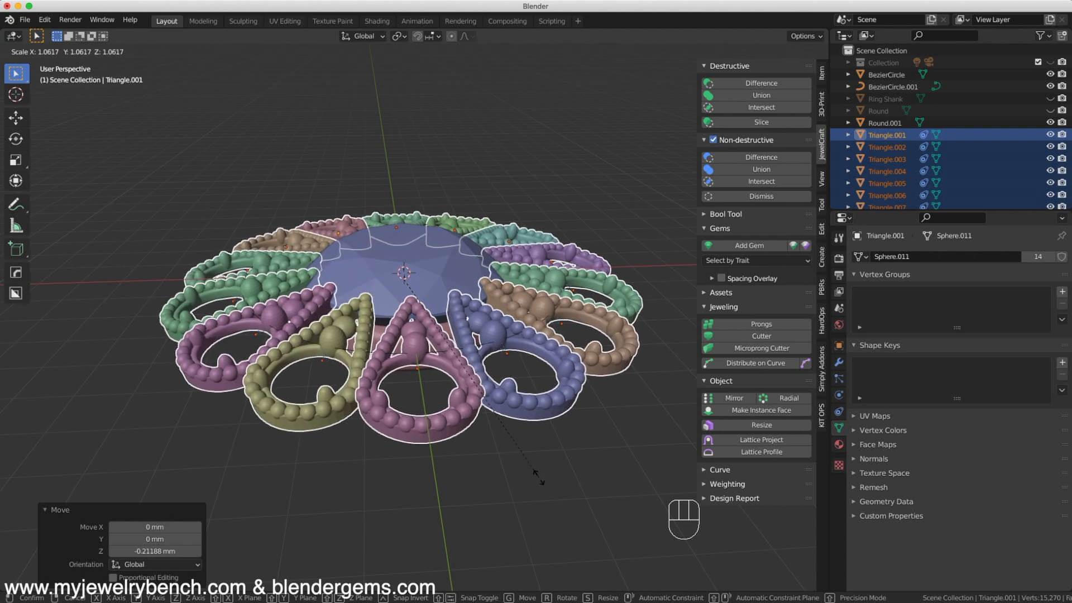
left_click(540, 483)
middle_click_drag(544, 488, 363, 503)
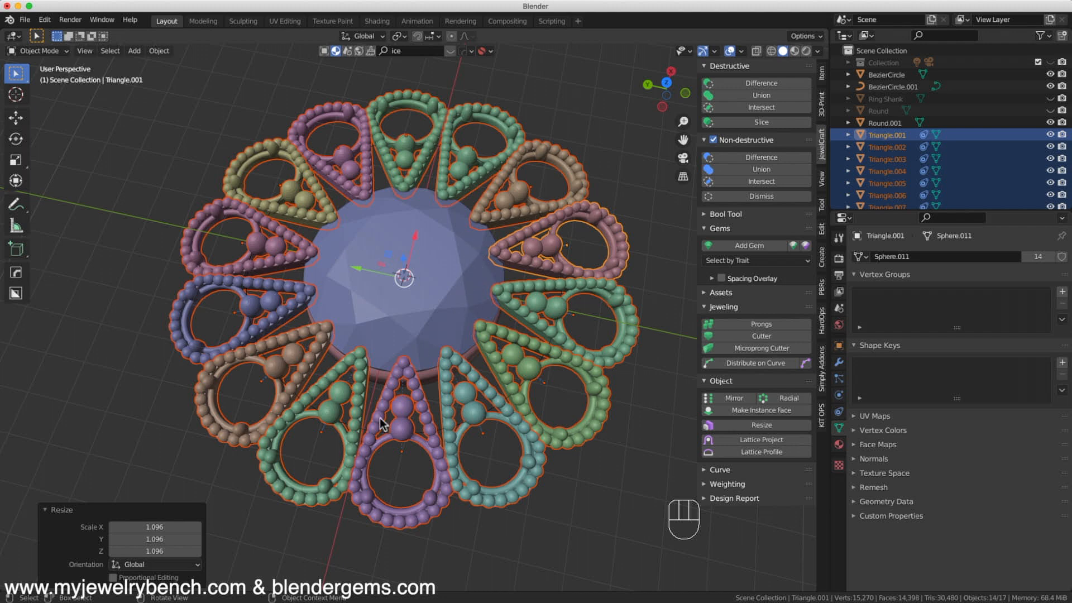
Enlarge the bezel ring slightly and raise it about 0.30 mm toward the underside of the triangle settings.
middle_click_drag(539, 269, 422, 346)
middle_click_drag(382, 274, 405, 283)
left_click(437, 279)
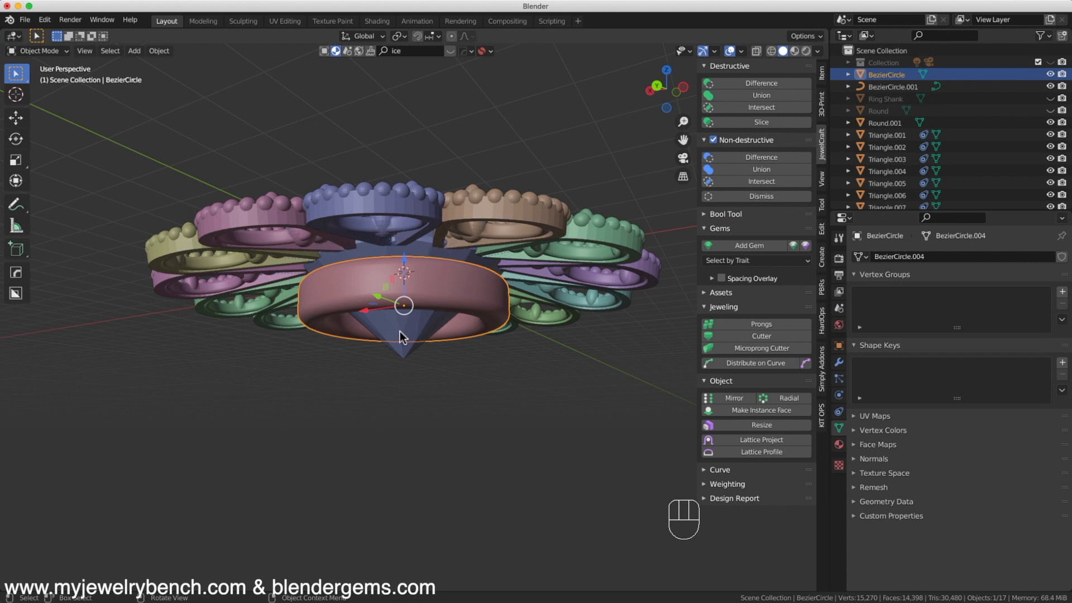
key("s")
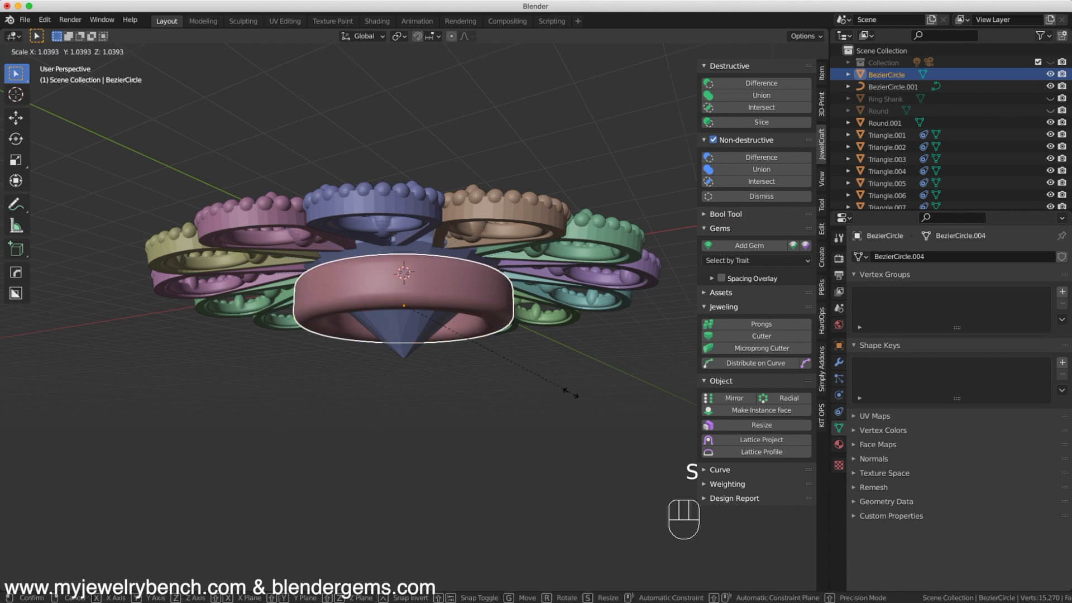
left_click(577, 403)
left_click_drag(404, 256, 409, 244)
middle_click_drag(184, 268, 317, 216)
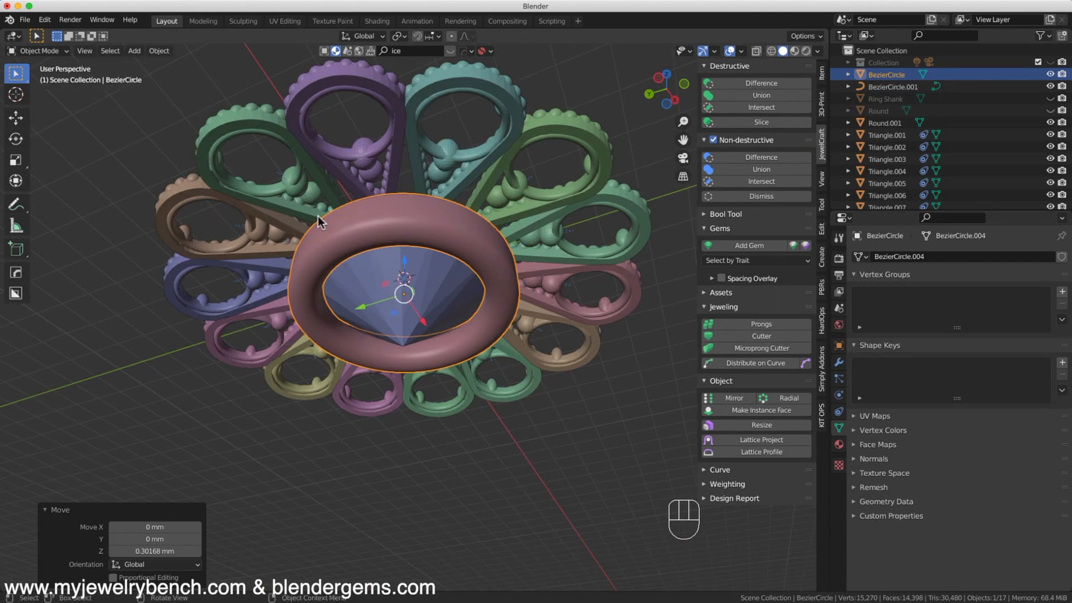
Merge the 14 triangle settings and the bezel ring into one object with a destructive boolean Union.
left_click(435, 163)
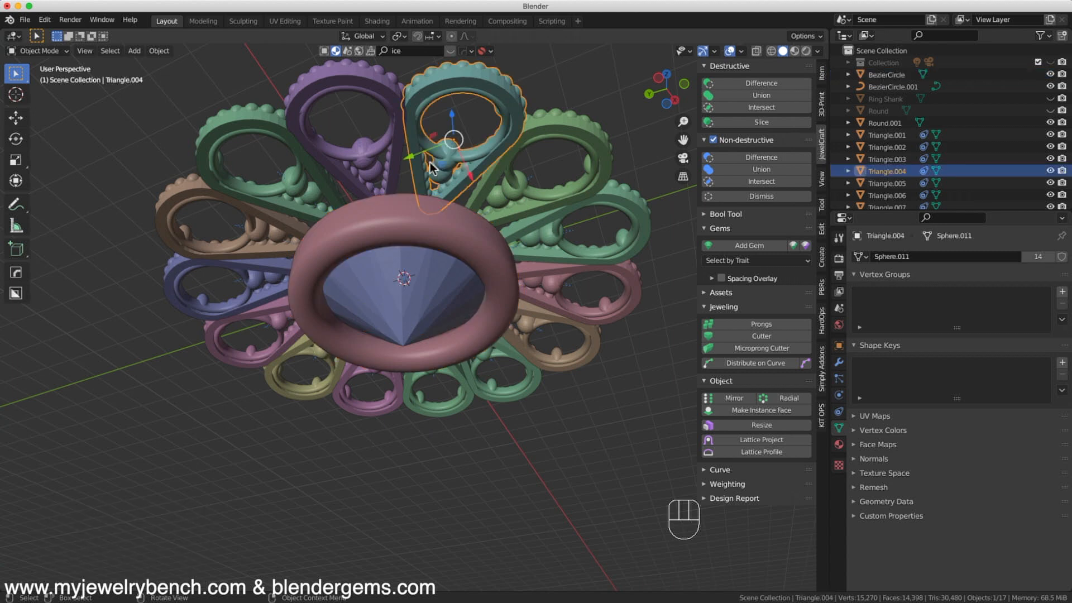
left_click(363, 174, "shift")
left_click(315, 195, "shift")
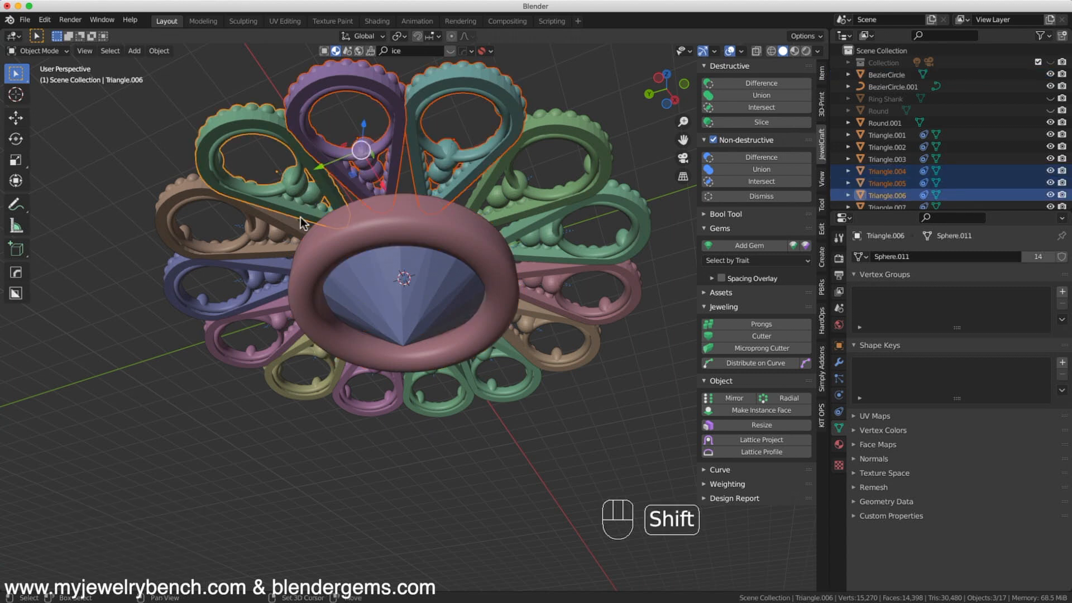
left_click(286, 235, "shift")
left_click(279, 278, "shift")
left_click(280, 325, "shift")
left_click(306, 352, "shift")
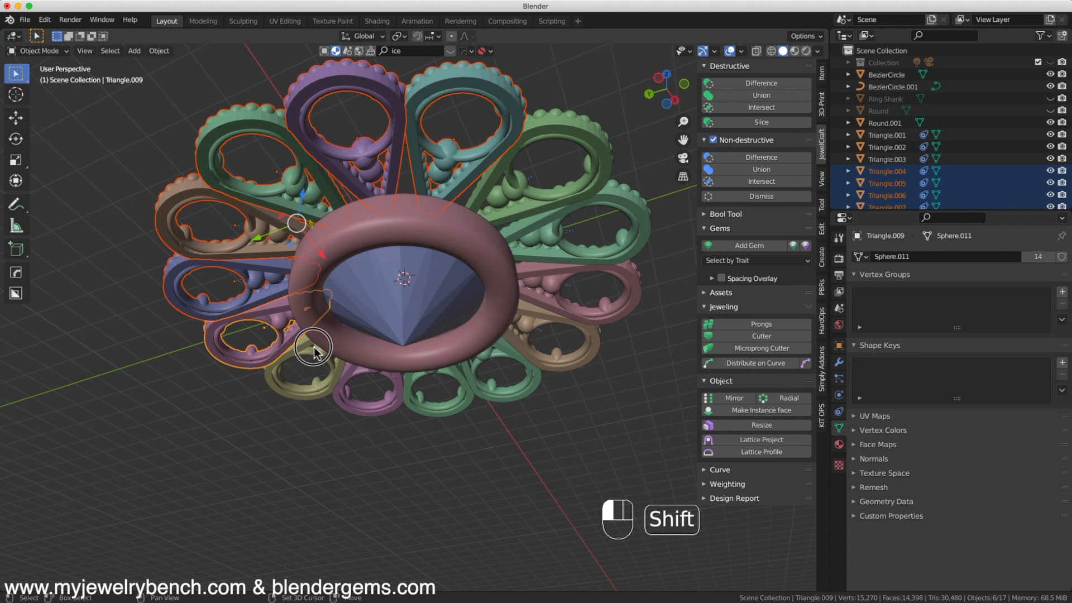
left_click(363, 369, "shift")
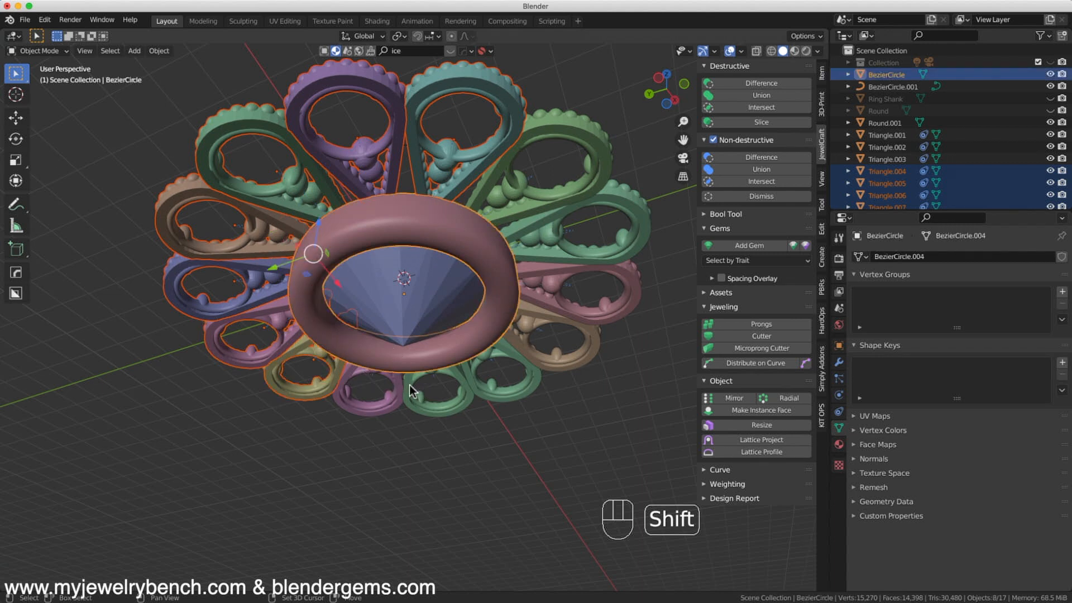
left_click(391, 399, "shift")
left_click(425, 403, "shift")
left_click(529, 390, "shift")
left_click(597, 348, "shift")
left_click(635, 300, "shift")
left_click(649, 237, "shift")
left_click(595, 126, "shift")
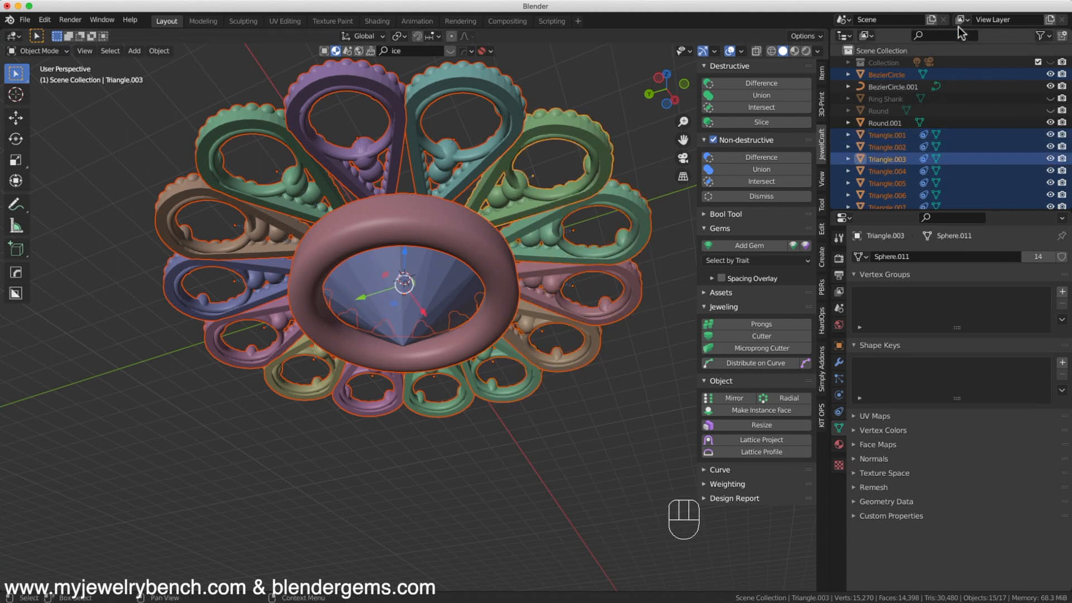
left_click(773, 95)
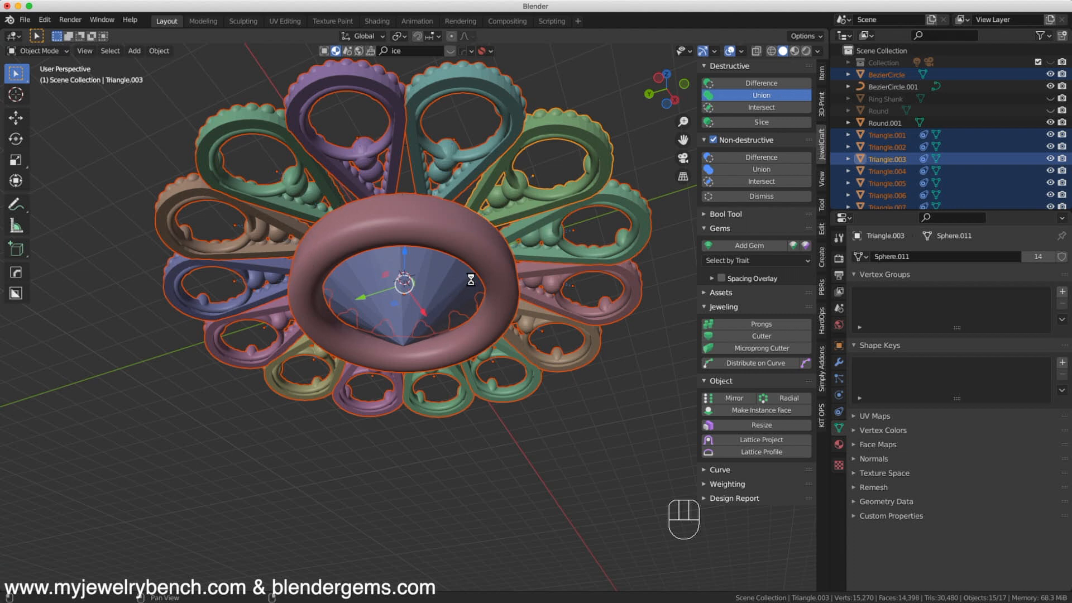
middle_click_drag(485, 252, 501, 385)
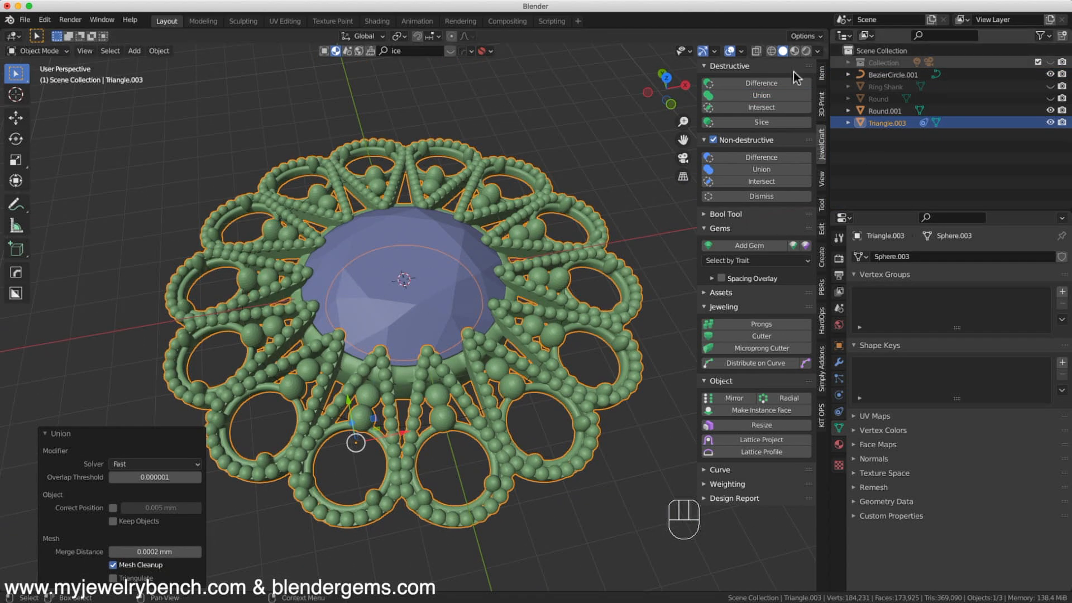
middle_click_drag(450, 290, 574, 312)
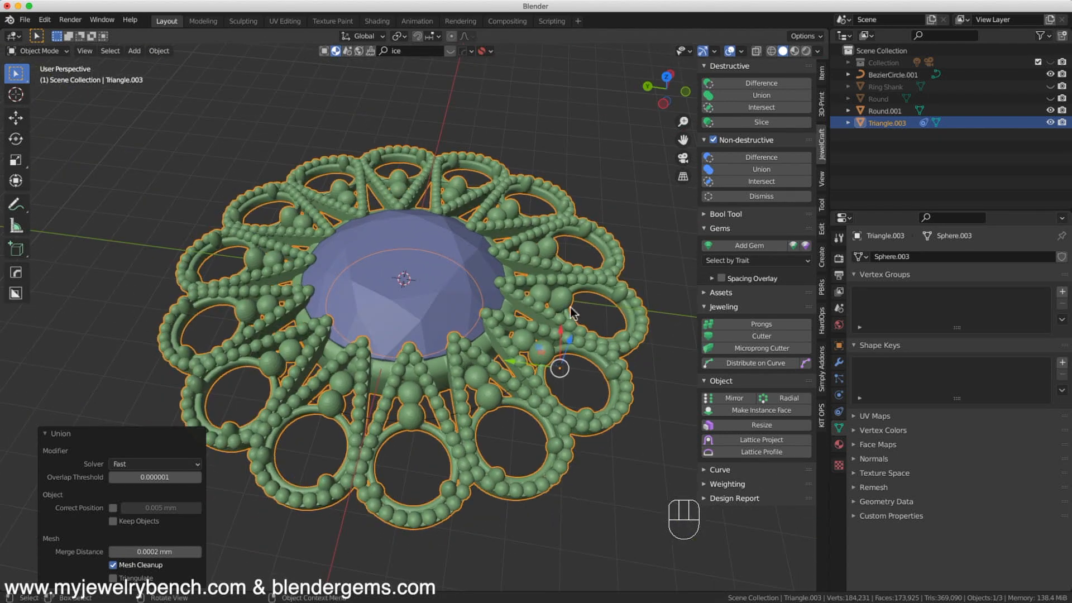
middle_click_drag(537, 414, 459, 277)
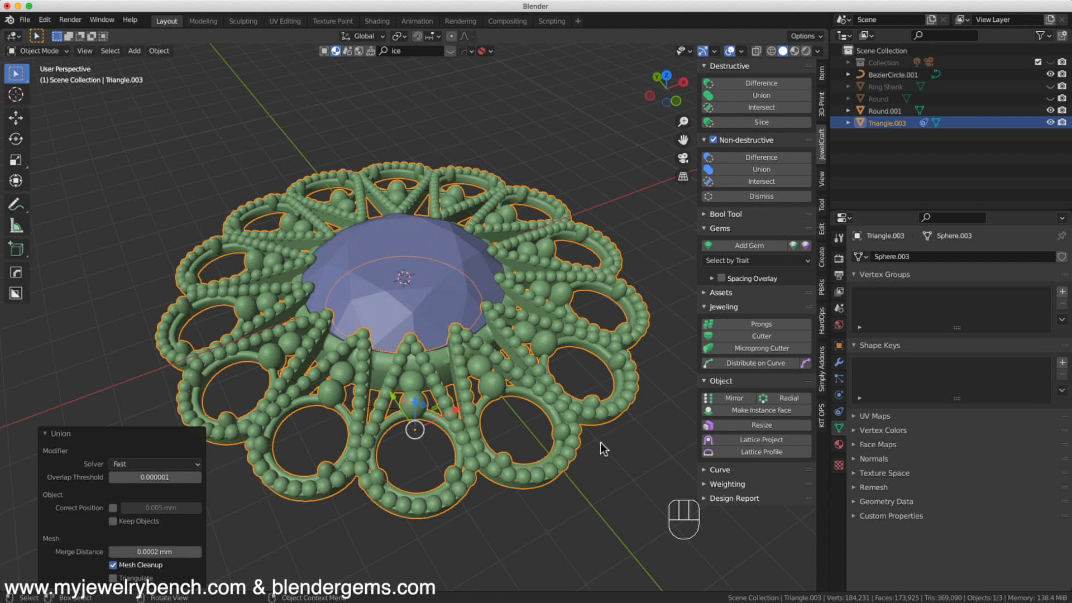
middle_click_drag(601, 442, 301, 417)
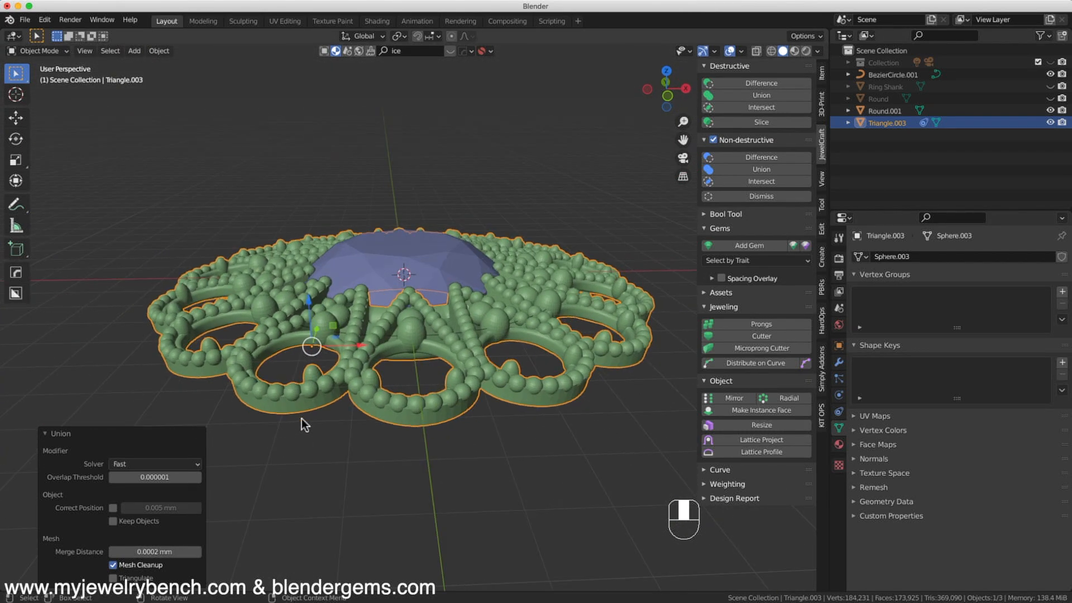
Raise the centre stone and the merged cluster together about 4.37 mm along Z, clear of the Bezier circle.
left_click(421, 254)
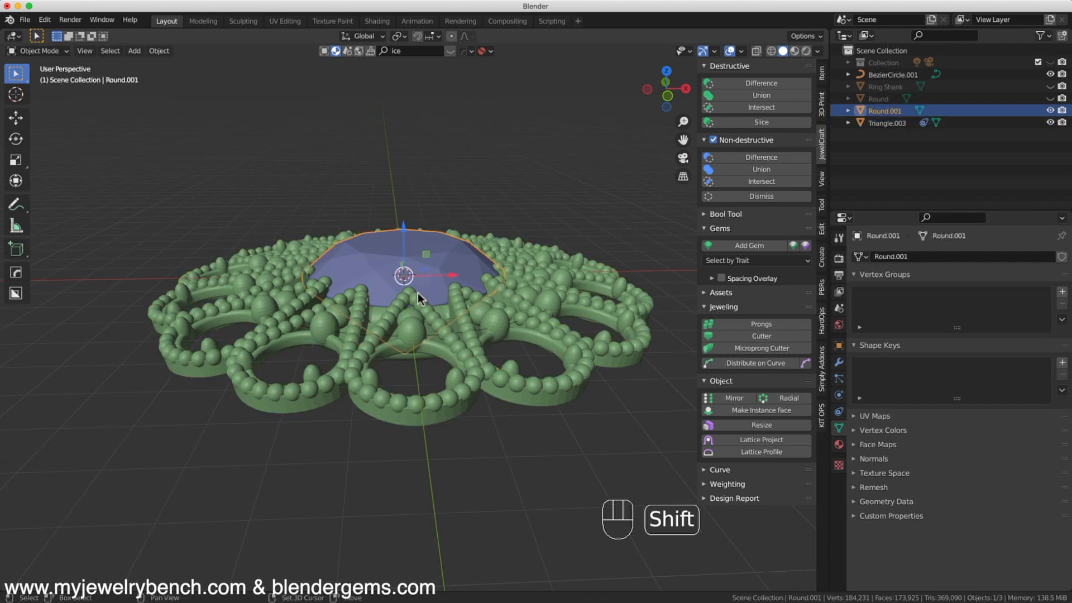
left_click(414, 315, "shift")
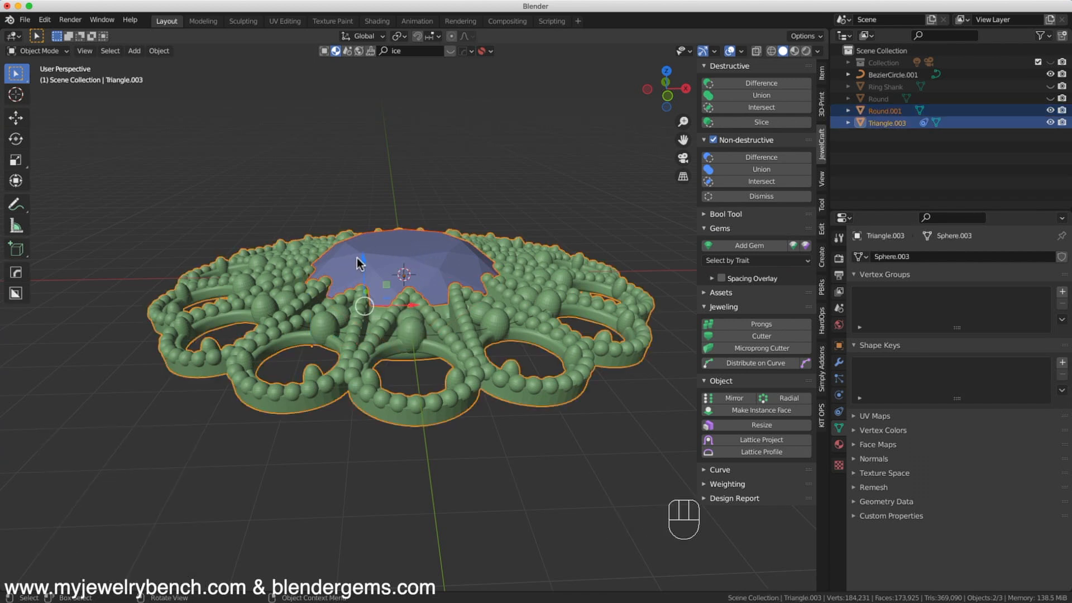
left_click_drag(360, 260, 387, 45)
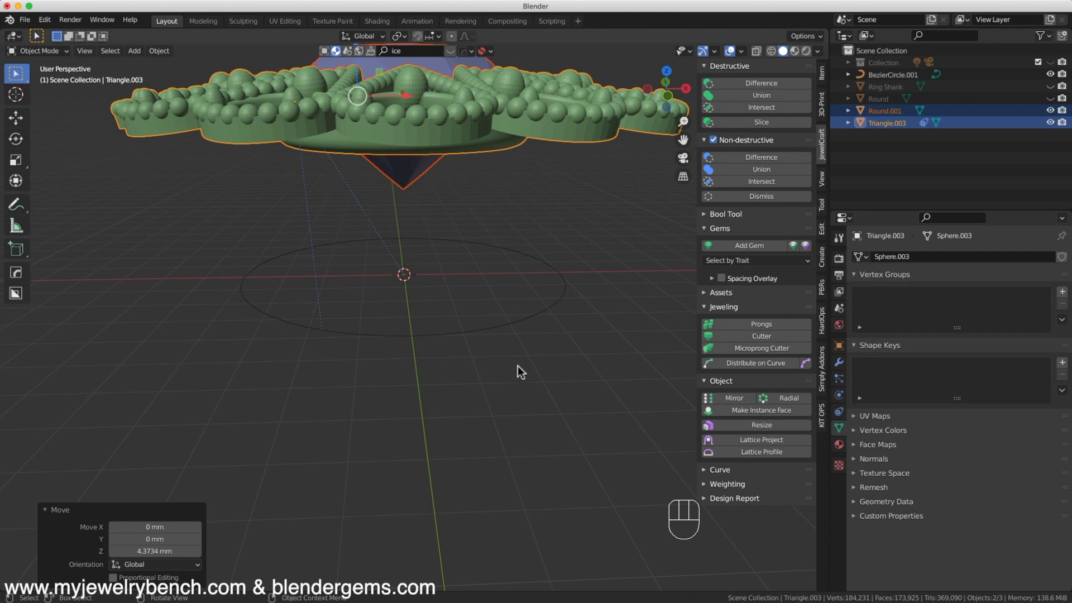
Delete the Bezier circle that guided the triangle settings, leaving the merged cluster and the centre stone.
left_click(492, 323)
key("x")
left_click(492, 322)
scroll(678, 166, "down", 1)
scroll(678, 166, "down", 3)
middle_click_drag(619, 217, 481, 353)
middle_click_drag(482, 288, 426, 144)
scroll(276, 255, "down", 3)
scroll(344, 212, "up", 3)
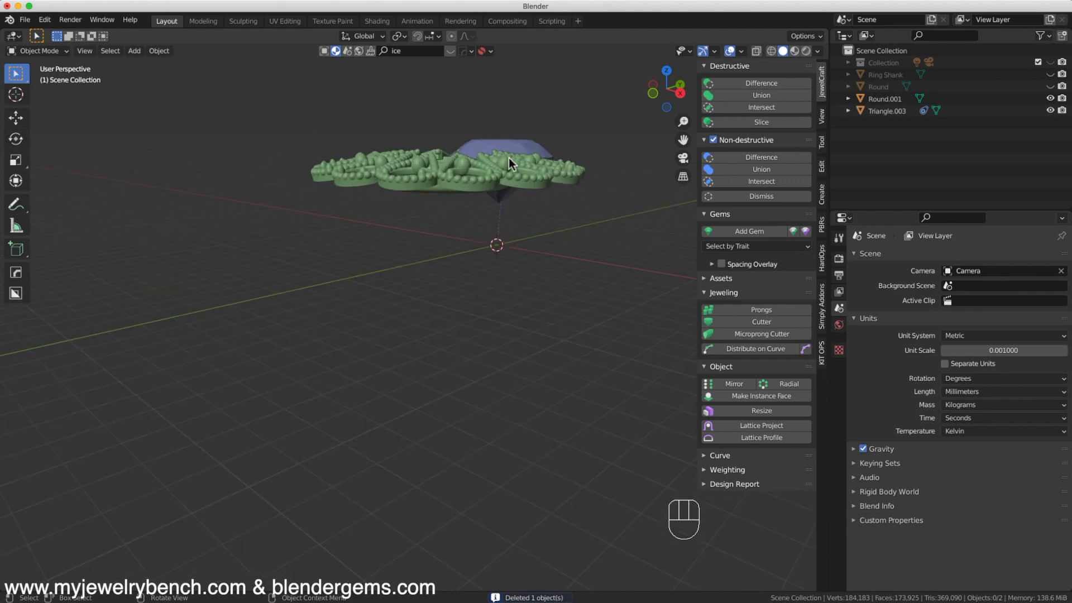
scroll(497, 169, "down", 2)
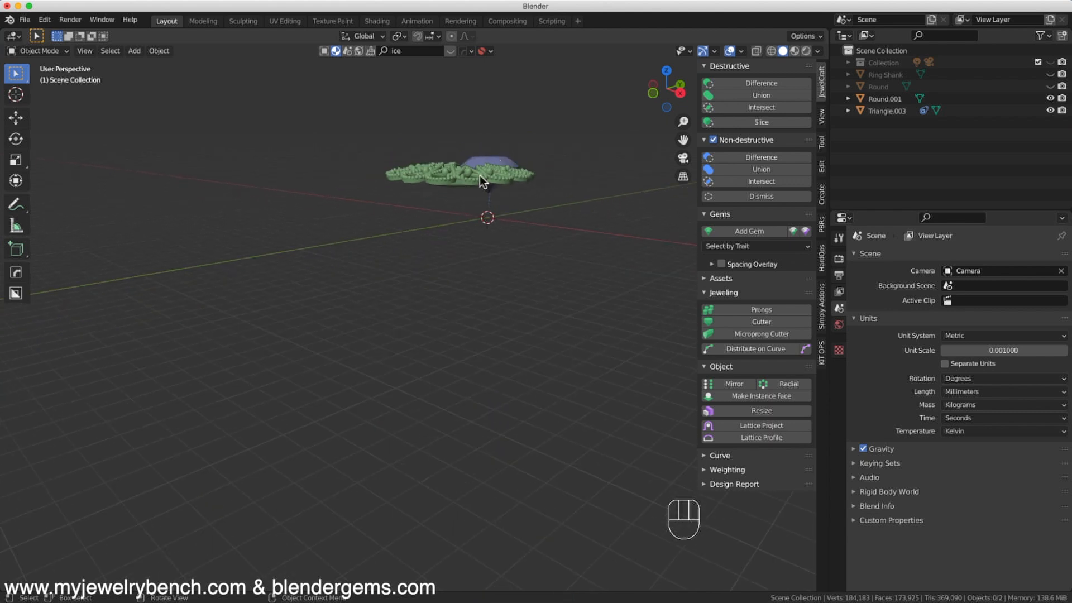
Set the merged cluster's origin to its center of mass by volume.
left_click(479, 177)
scroll(473, 186, "up", 3)
middle_click_drag(473, 186, 519, 161)
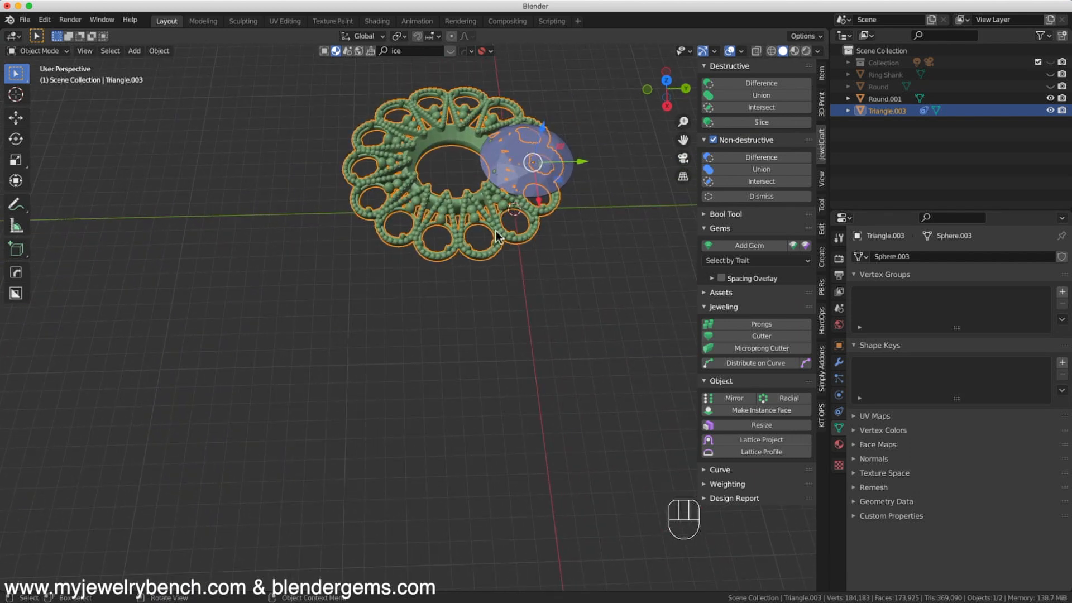
left_click(480, 244)
left_click(496, 206)
right_click(496, 205)
mouse_move(496, 207)
right_click(439, 217)
mouse_move(441, 219)
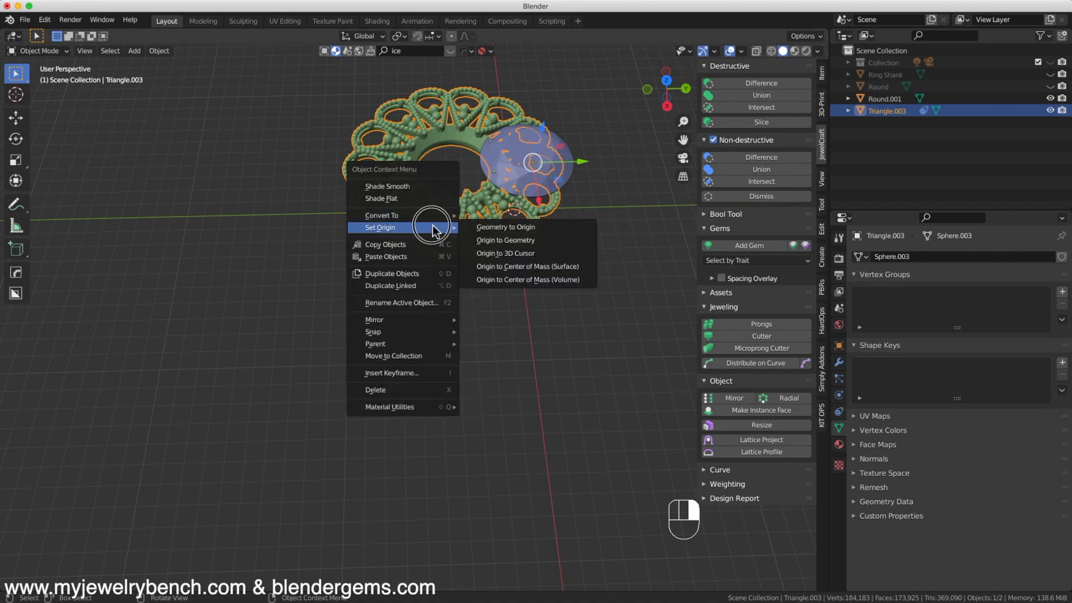
left_click(538, 281)
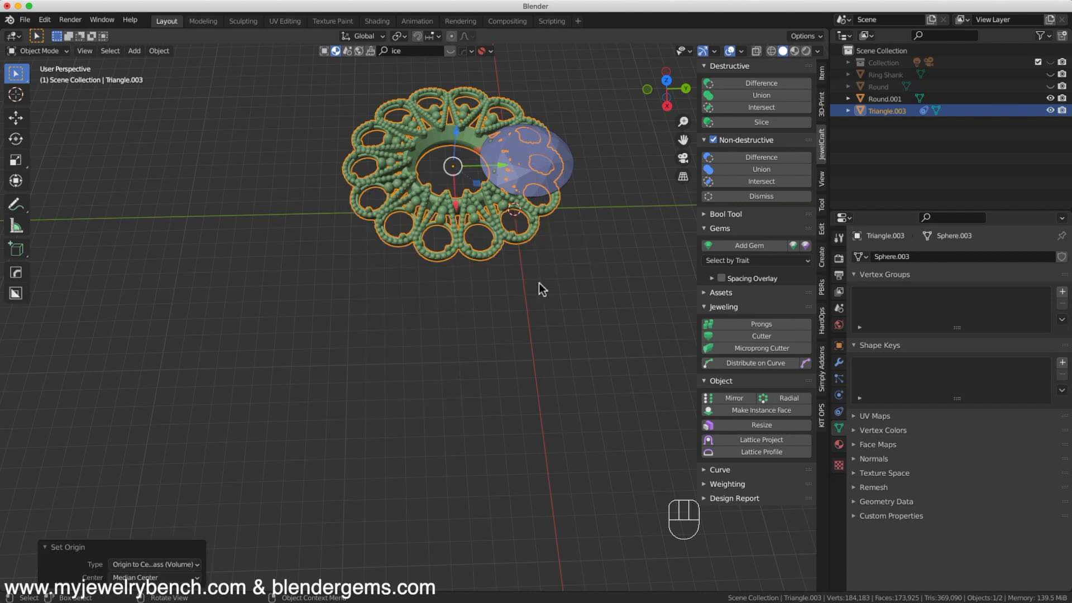
Snap the merged cluster to the 3D cursor and centre the stone there inside the bezel.
key("shift+s")
left_click(556, 225)
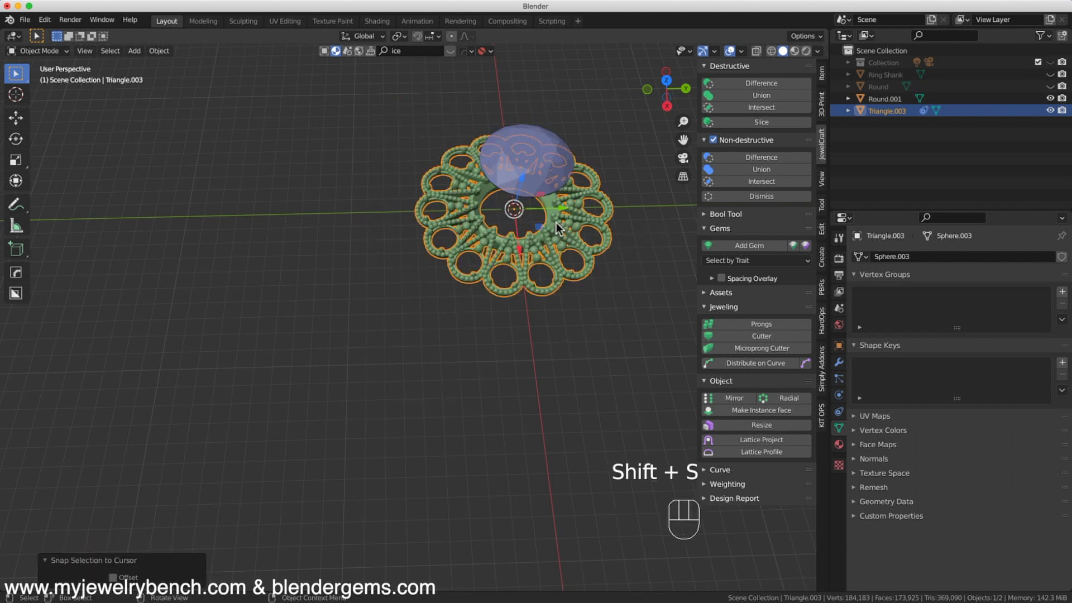
left_click(539, 164)
left_click_drag(539, 163, 539, 212)
Raise the cluster and centre stone together 14.92 mm along Z.
left_click(546, 282, "shift")
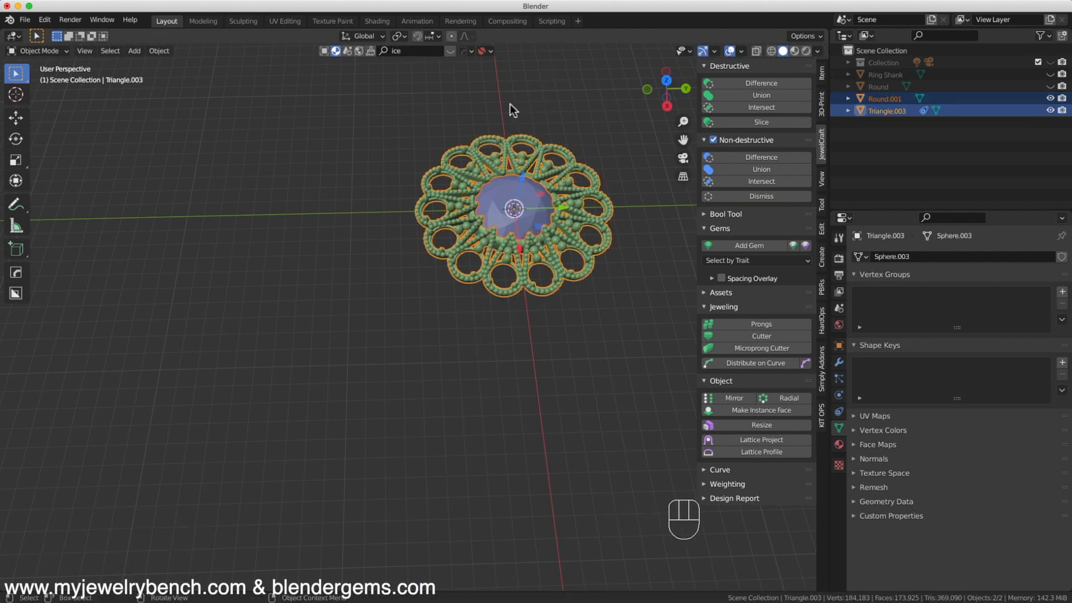
left_click_drag(525, 177, 591, 482)
scroll(335, 409, "down", 3)
middle_click_drag(334, 409, 423, 255)
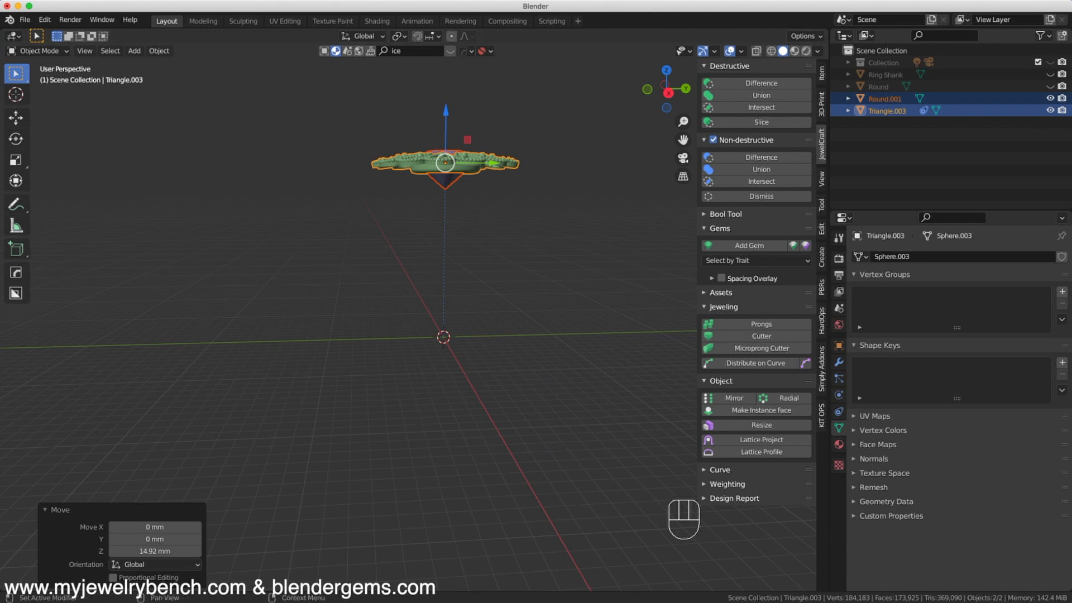
Unhide the ring shank and lower the cluster with its centre stone about 7.47 mm along Z toward it.
left_click(1051, 75)
middle_click_drag(411, 254, 516, 229)
left_click_drag(460, 90, 463, 202)
In the front view, raise the cluster and centre stone slightly along Z, just clear of the shank ends.
key("KP_3")
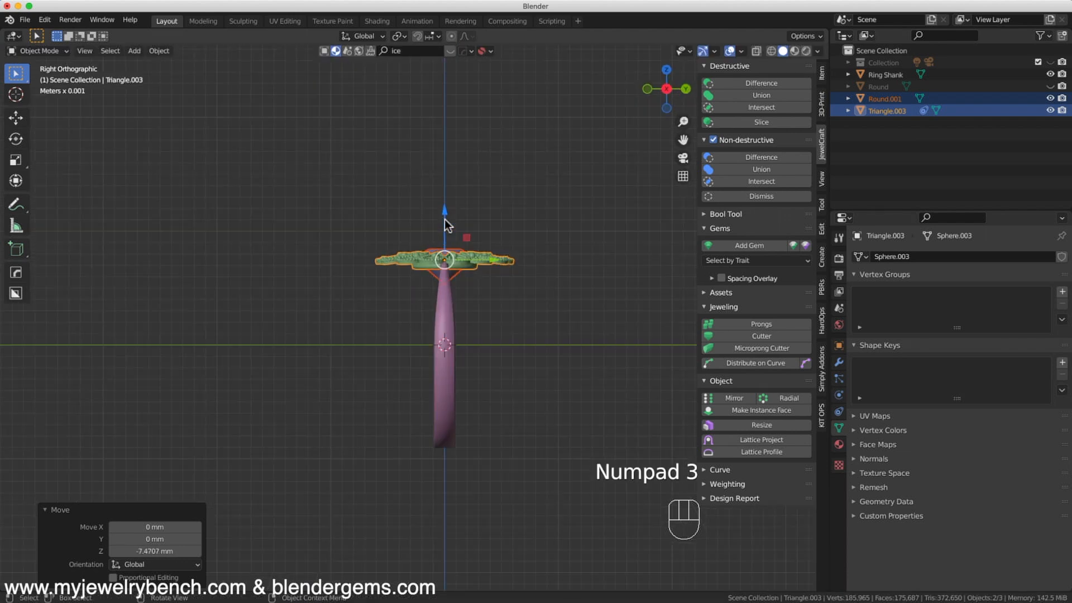
key("KP_1")
scroll(503, 285, "up", 3)
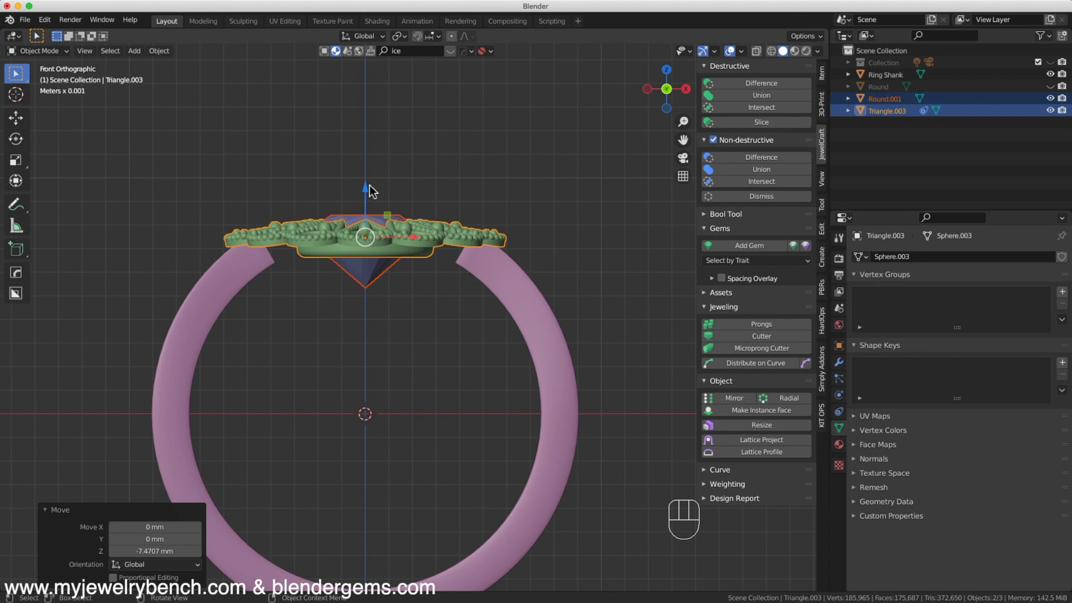
left_click_drag(367, 192, 364, 165)
Scale the ring shank up uniformly to 1.138 so its ends reach the underside of the cluster.
left_click(512, 310)
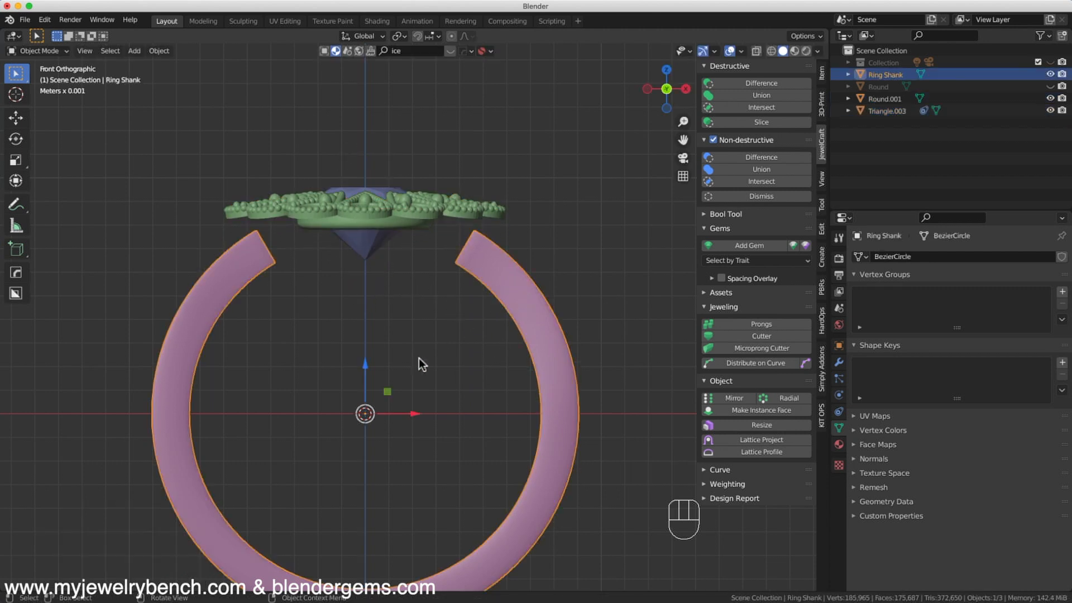
scroll(405, 380, "down", 1)
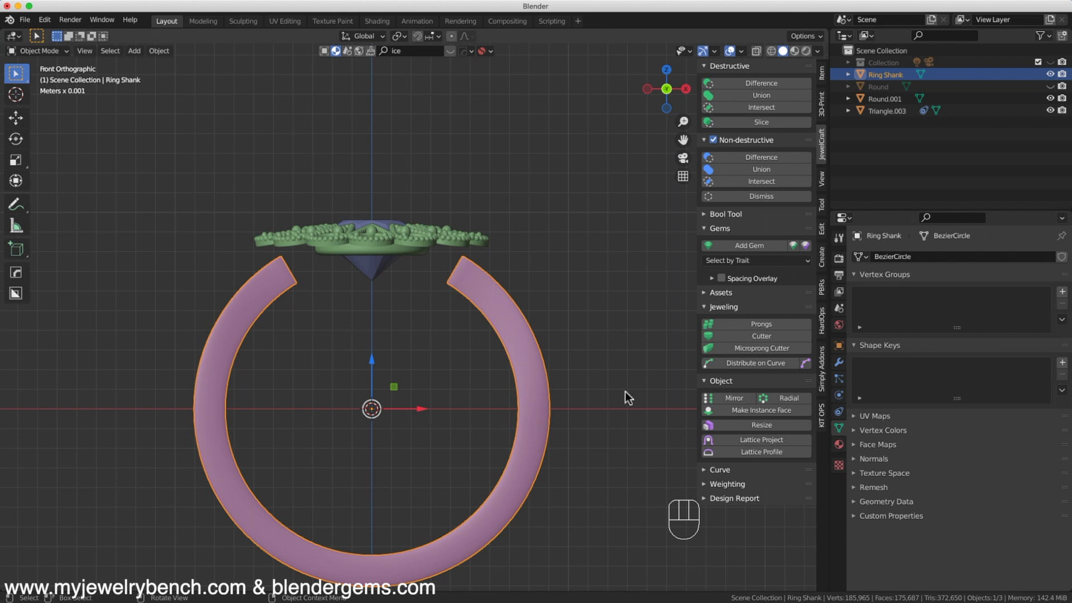
key("s")
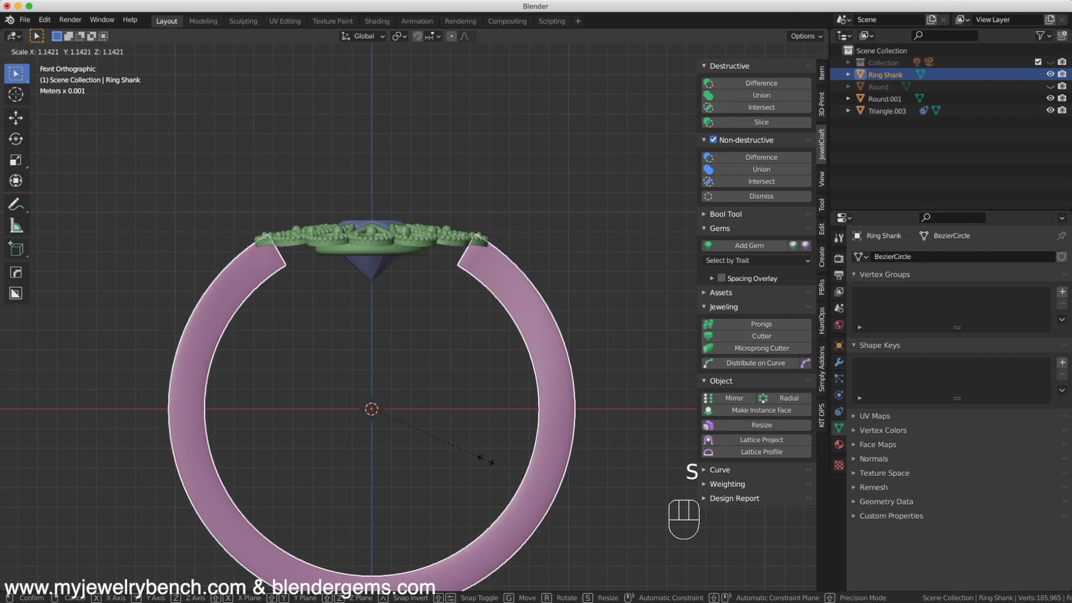
left_click(487, 460)
middle_click_drag(466, 380, 338, 317)
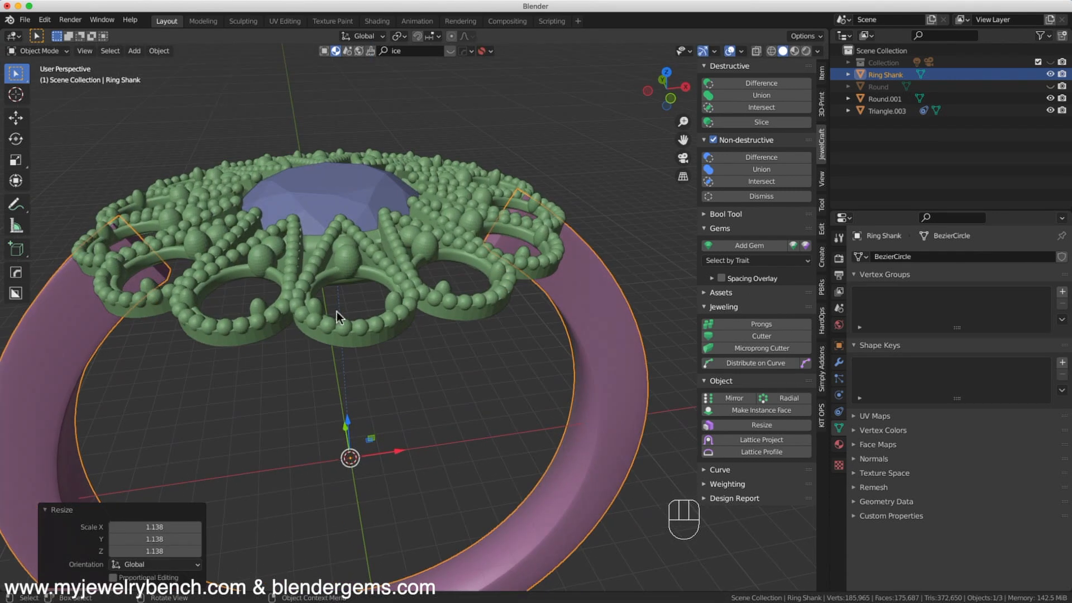
Raise the cluster and centre stone above the shank ends by about 0.59 mm and a further 0.45 mm along Z.
left_click(356, 271)
left_click(337, 160, "shift")
left_click_drag(332, 164, 335, 145)
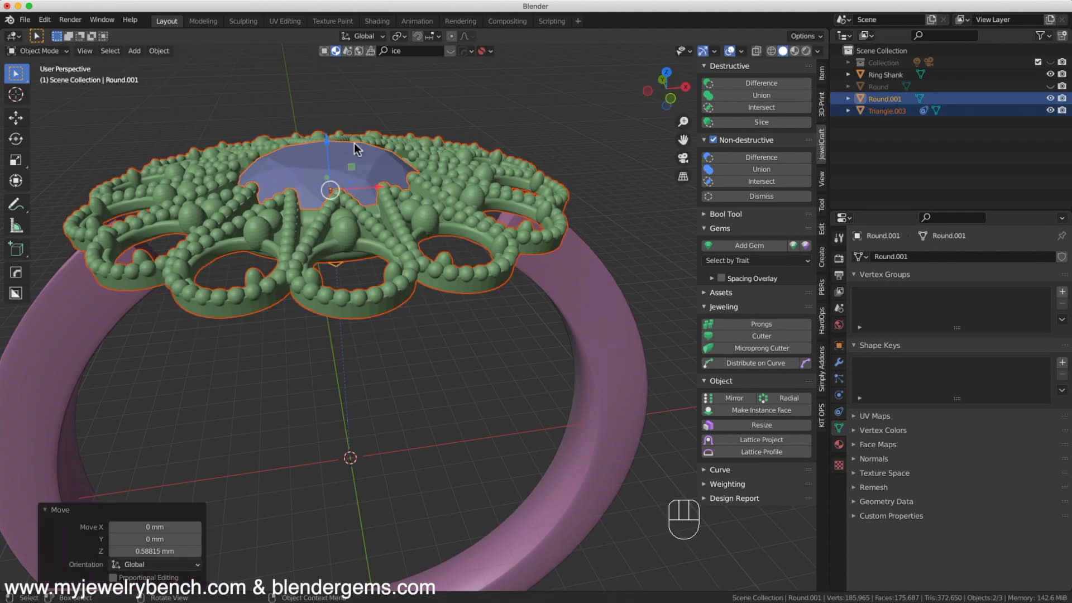
middle_click_drag(343, 144, 407, 182)
middle_click_drag(474, 152, 438, 141)
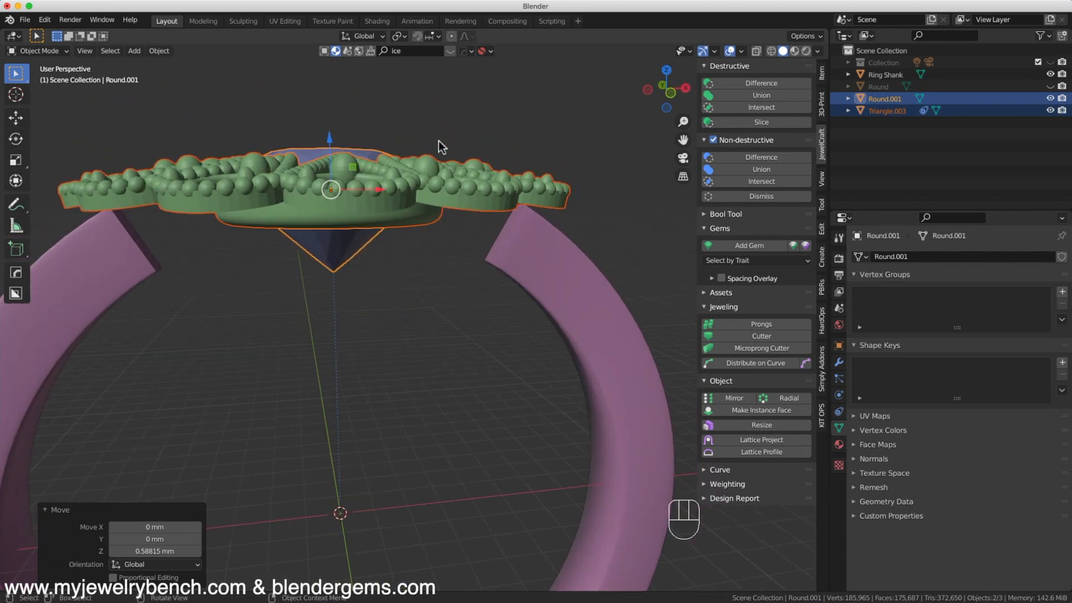
key("KP_1")
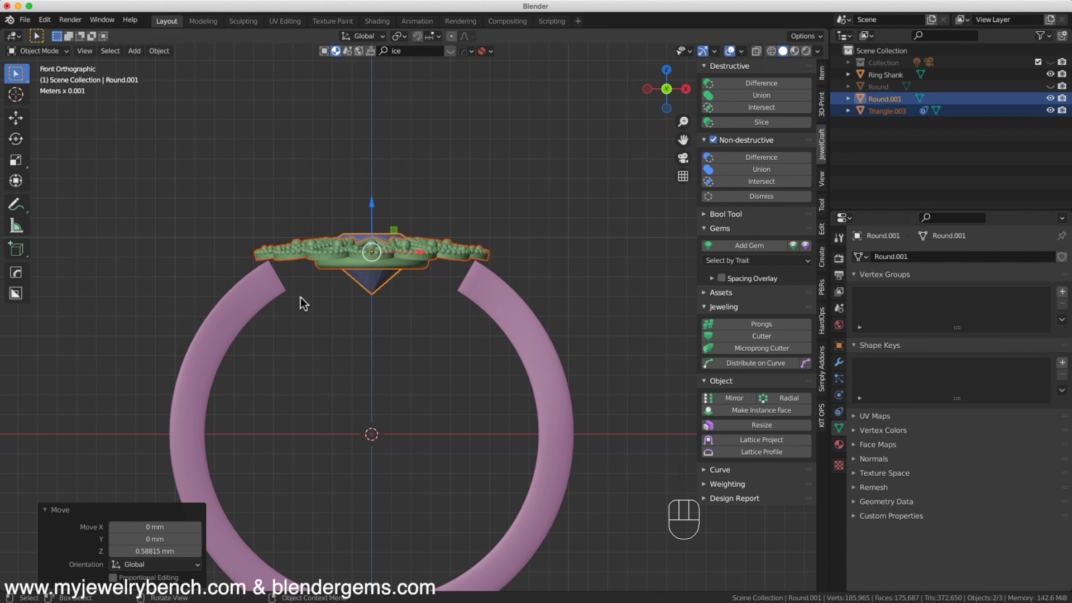
left_click_drag(375, 205, 380, 190)
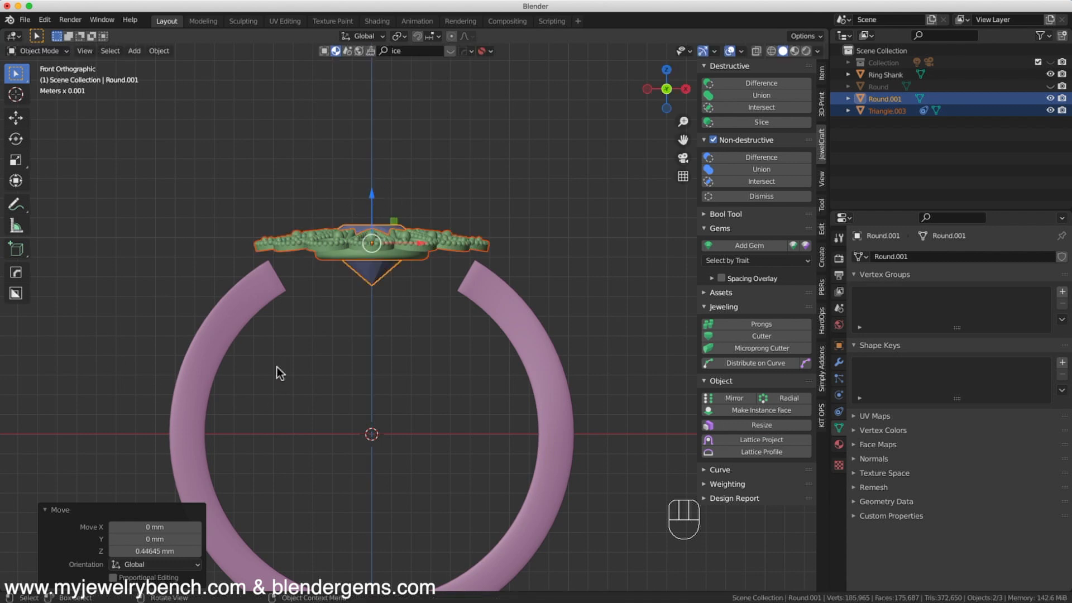
Add a Bezier circle, enlarge it to span the gap between the shank ends, and raise it about 7.62 mm along Z.
key("shift+a")
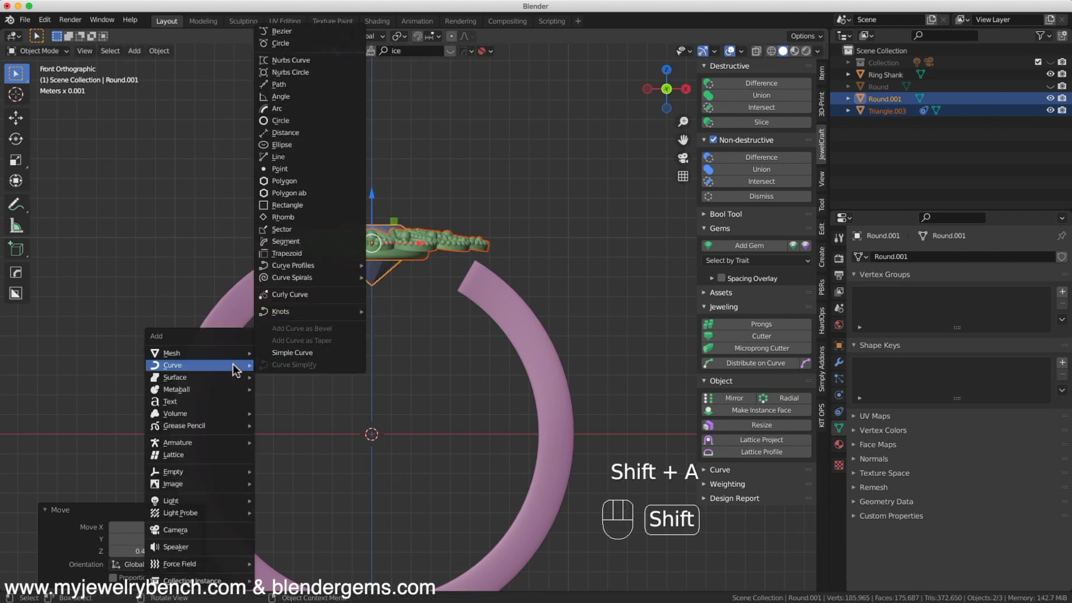
mouse_move(167, 365)
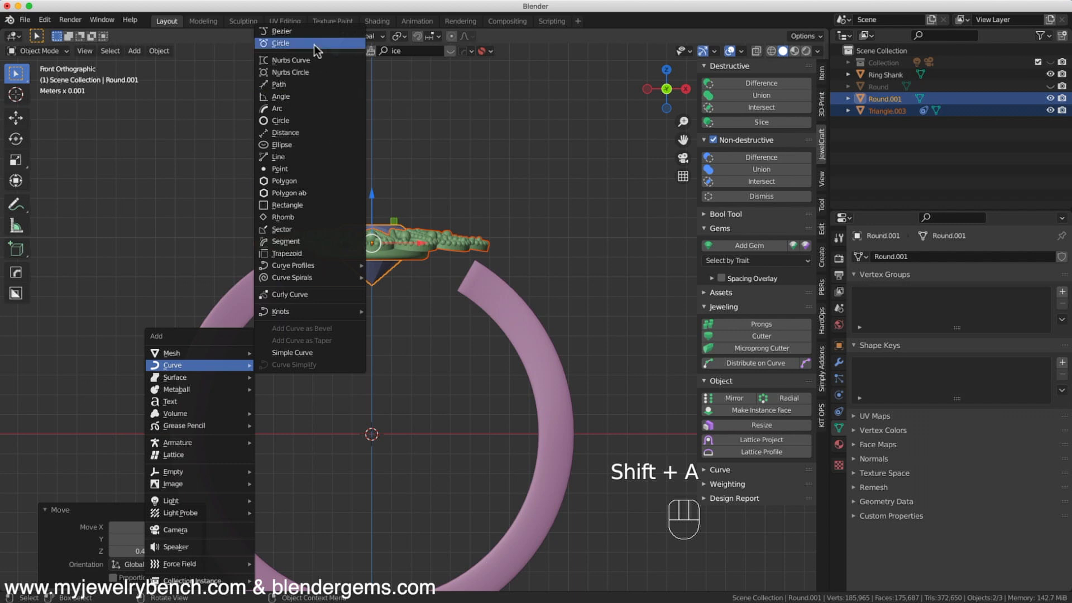
left_click(314, 45)
key("s")
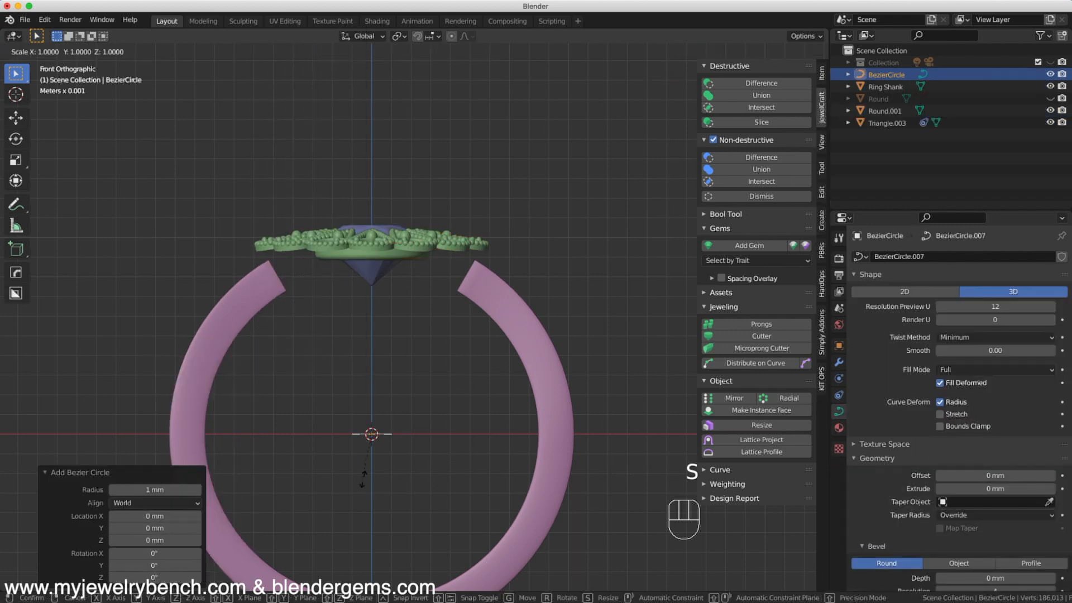
left_click(530, 548)
left_click_drag(381, 391, 359, 238)
middle_click_drag(357, 272, 366, 300)
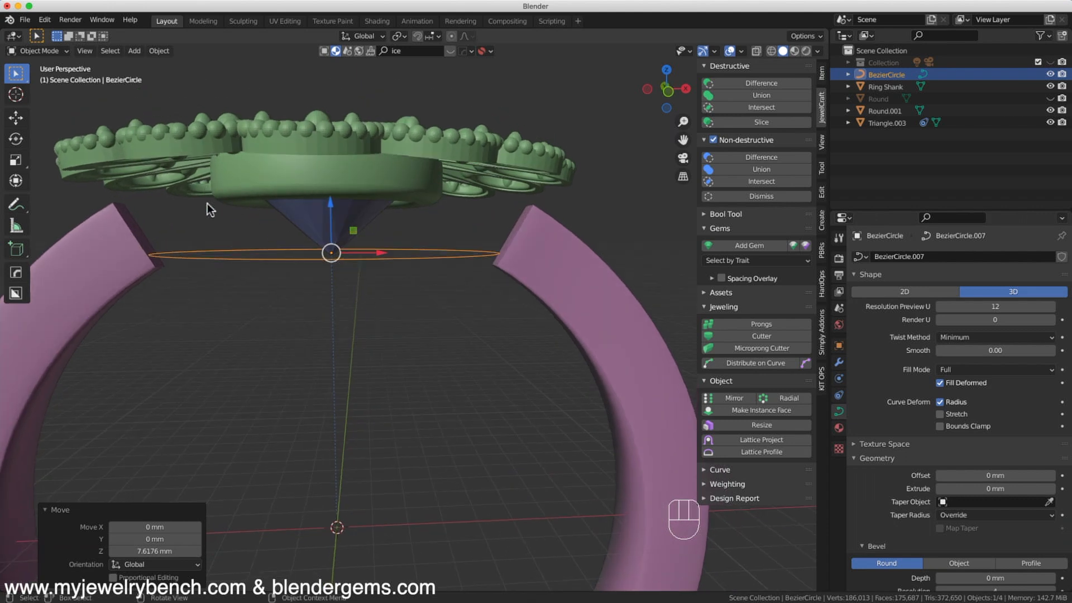
Give the Bezier circle thickness with a 0.04 mm extrude and a 0.063 mm round bevel depth.
mouse_move(264, 303)
middle_mouse_down()
mouse_move(258, 280)
mouse_move(267, 320)
middle_mouse_up()
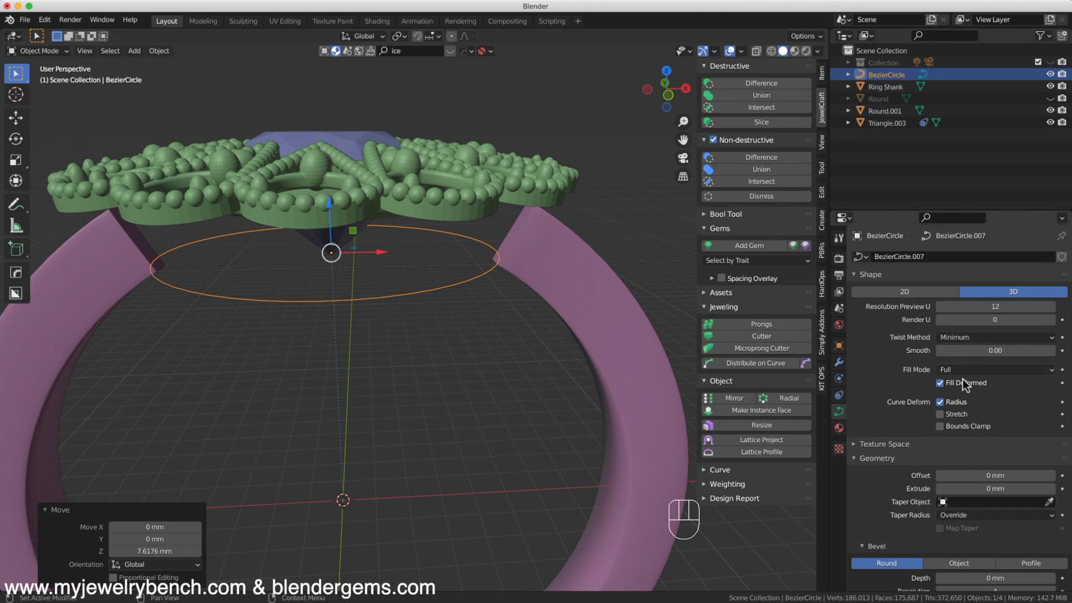
left_click_drag(977, 489, 999, 488)
scroll(948, 520, "down", 4)
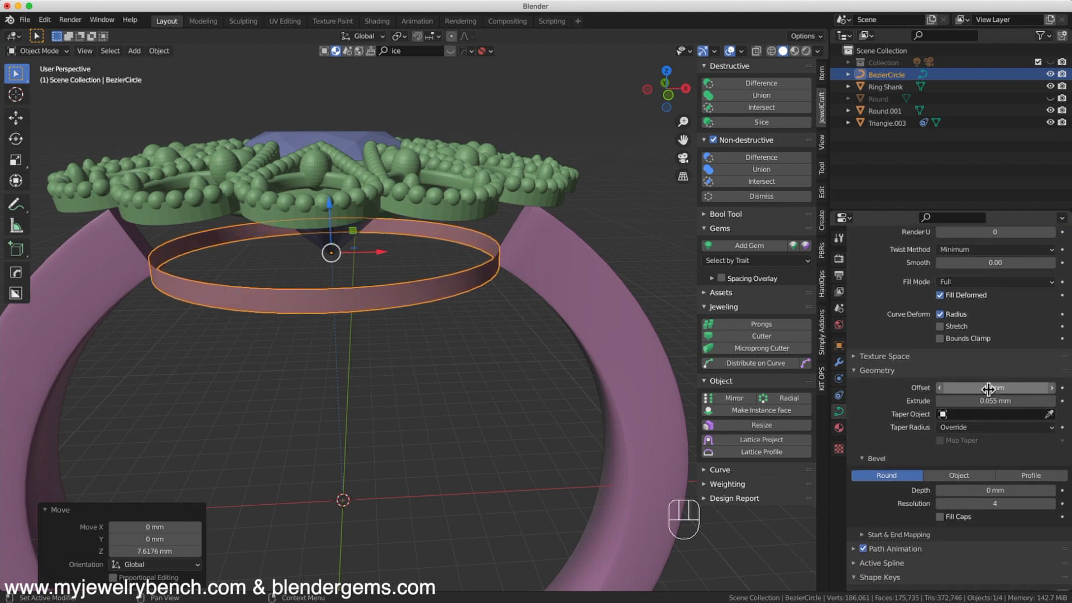
left_click_drag(999, 401, 999, 401)
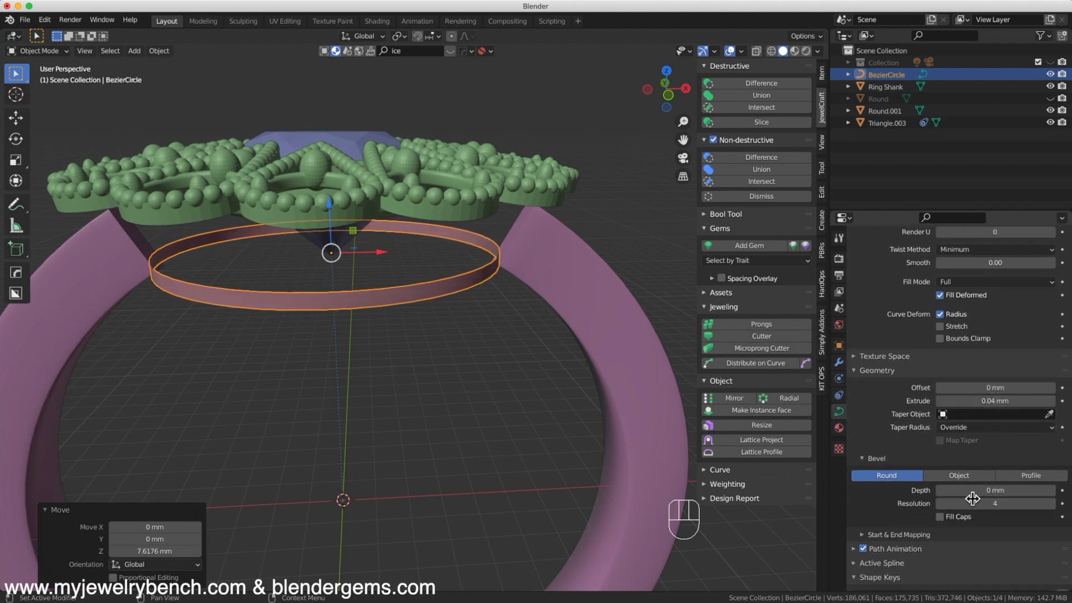
left_click_drag(965, 493, 980, 494)
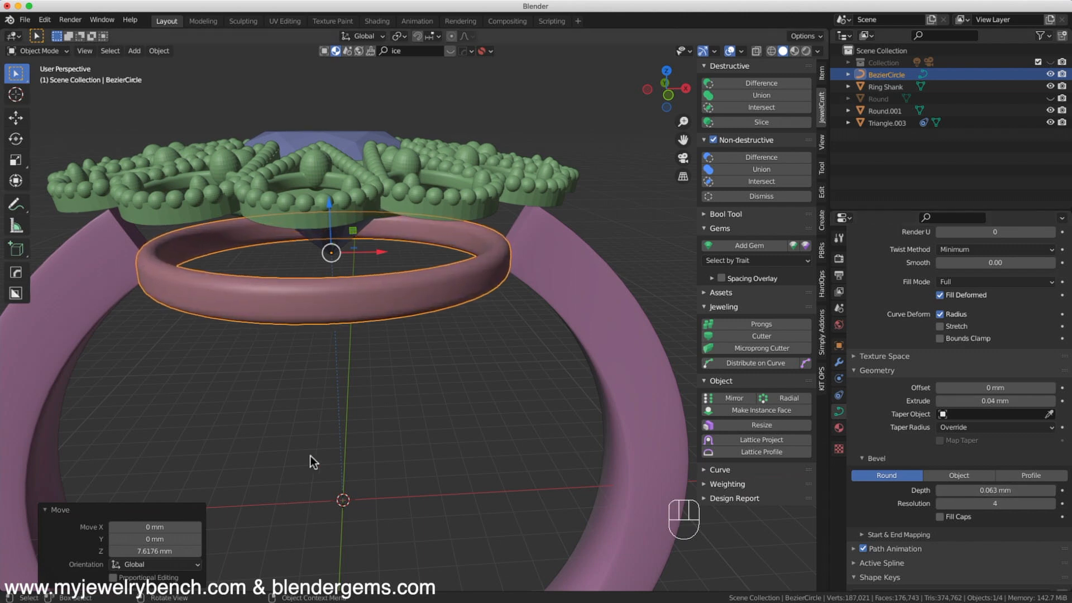
Raise the front and back control points of the Bezier circle about 0.84 mm along Z to arch it under the cluster.
key("KP_1")
scroll(360, 307, "up", 4)
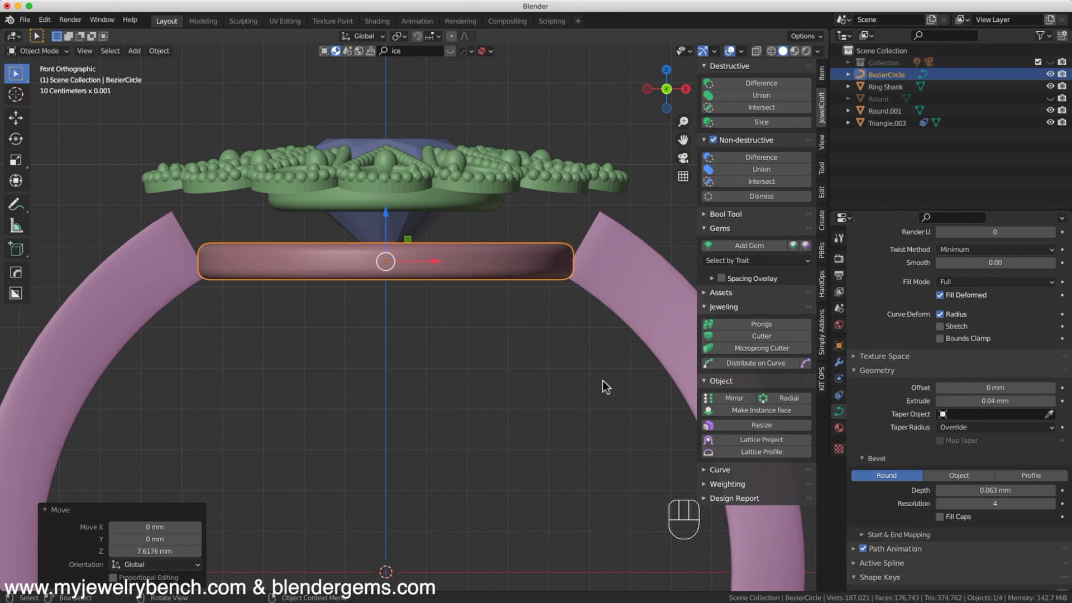
scroll(134, 347, "down", 3)
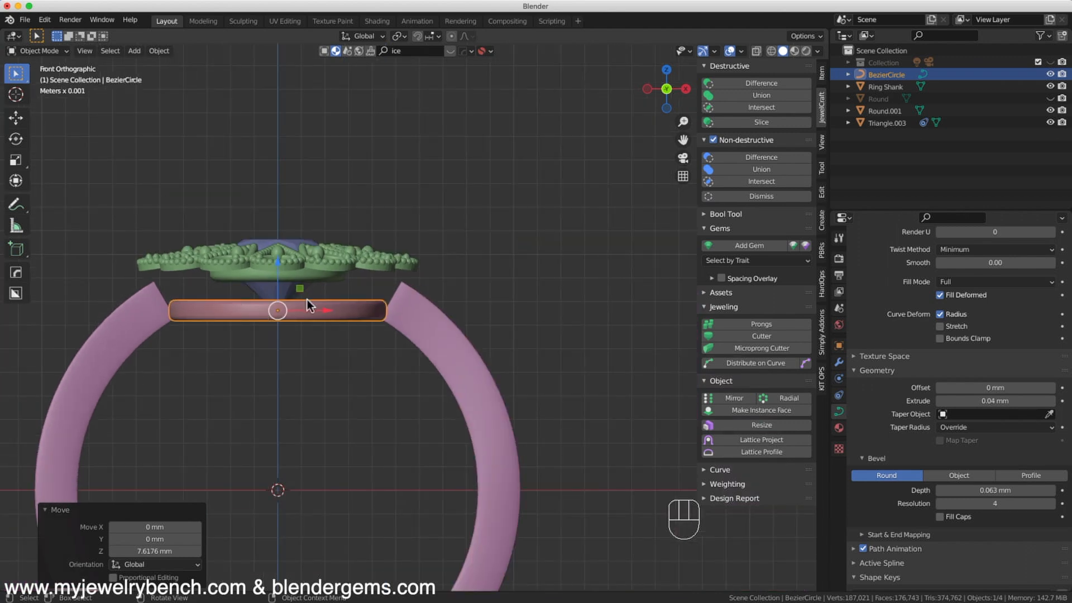
key("Tab")
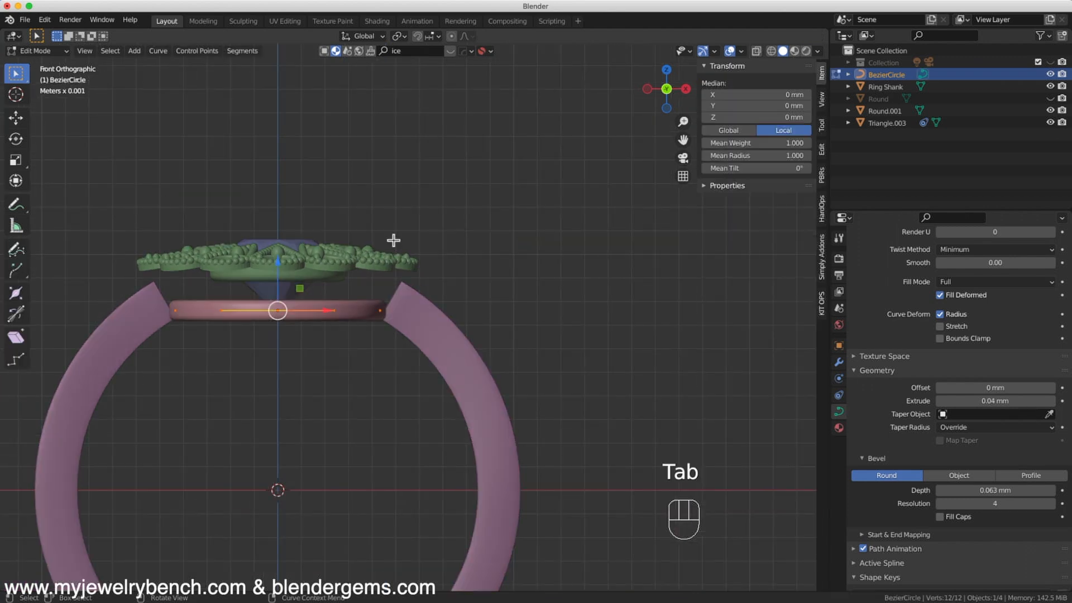
left_click(274, 317)
middle_click_drag(283, 312, 280, 335)
scroll(289, 319, "down", 5)
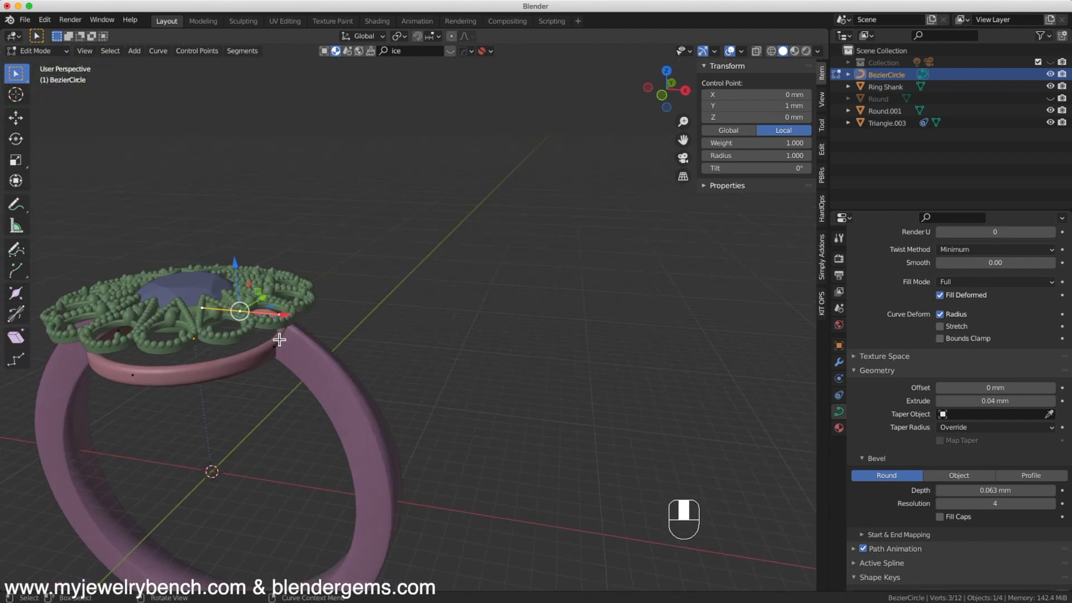
key("shift")
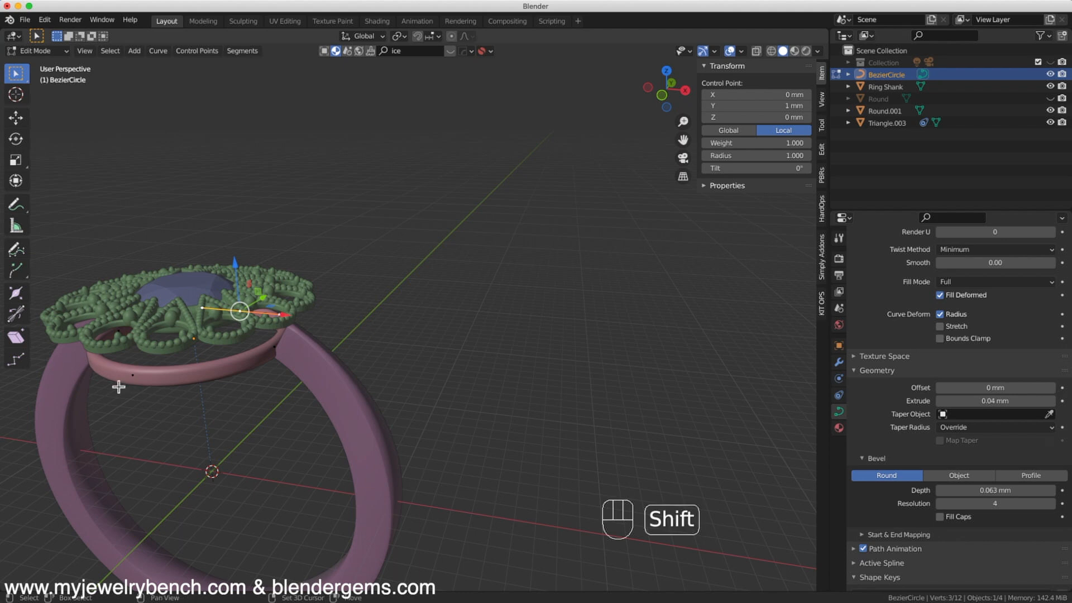
left_click(133, 384, "shift")
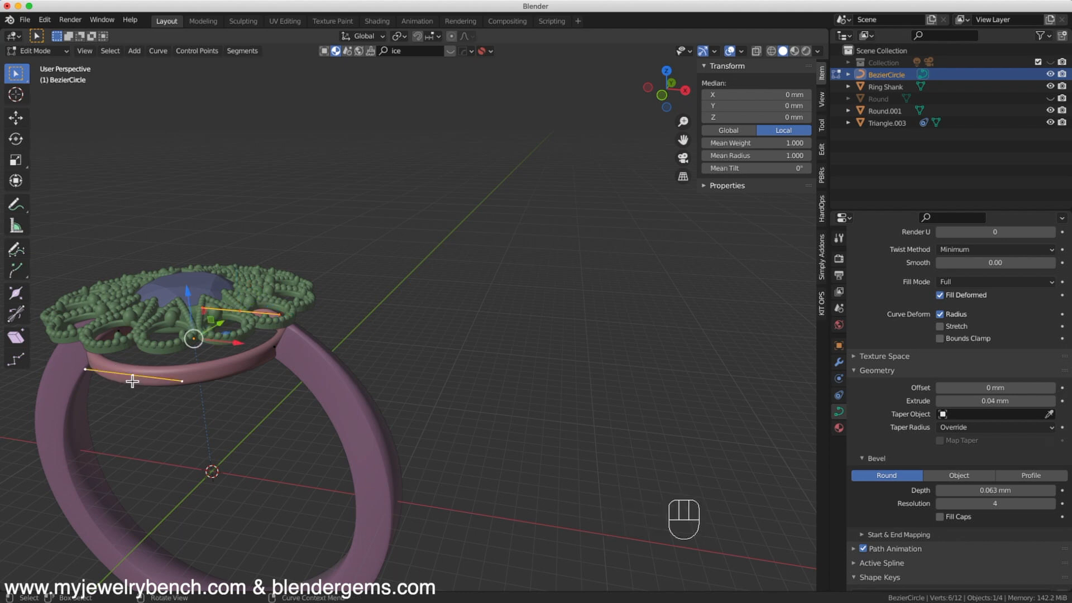
key("KP_1")
left_click_drag(268, 291, 272, 277)
scroll(369, 256, "down", 3)
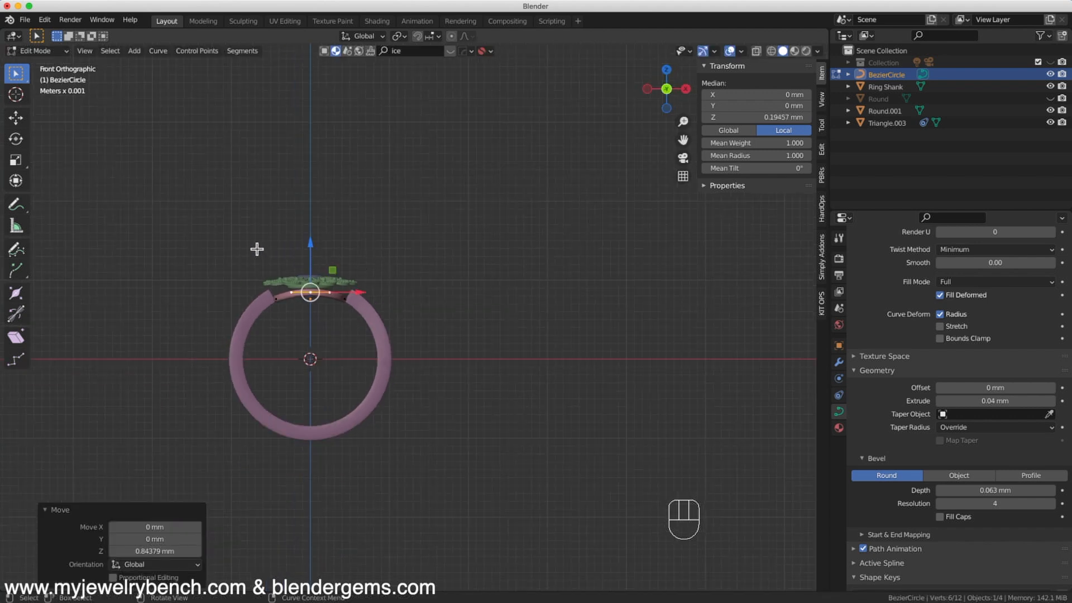
scroll(257, 249, "up", 3)
scroll(313, 316, "up", 2)
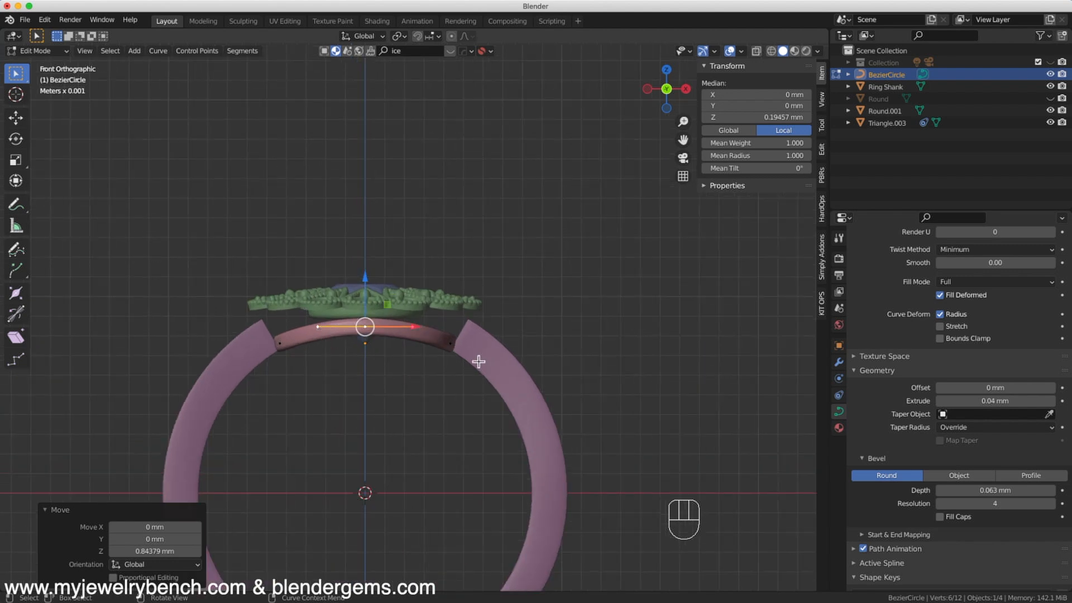
middle_click_drag(453, 347, 487, 355)
key("s")
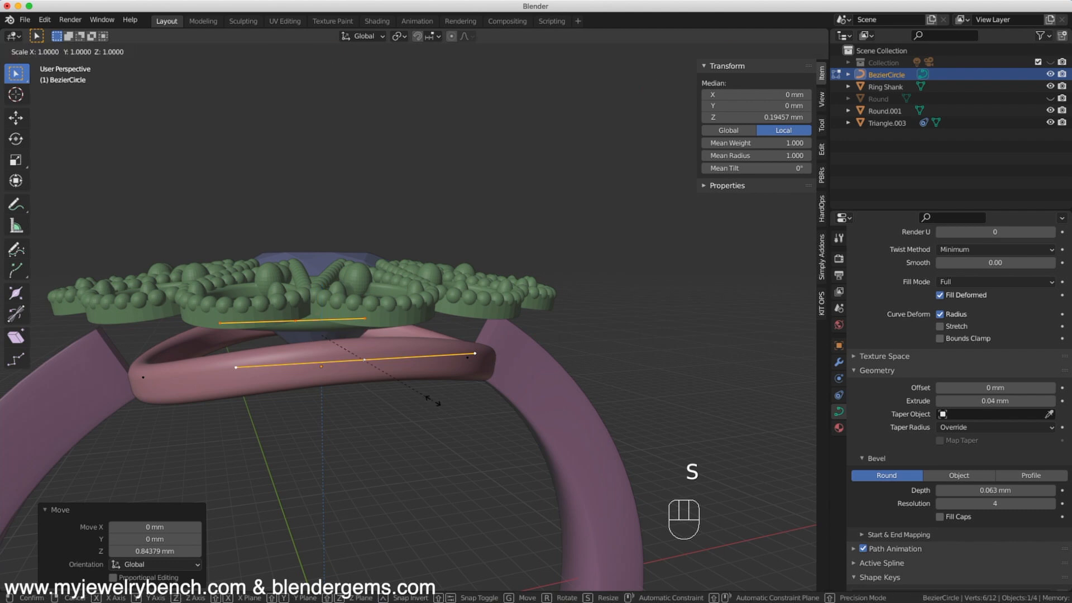
left_click(438, 402)
key("s")
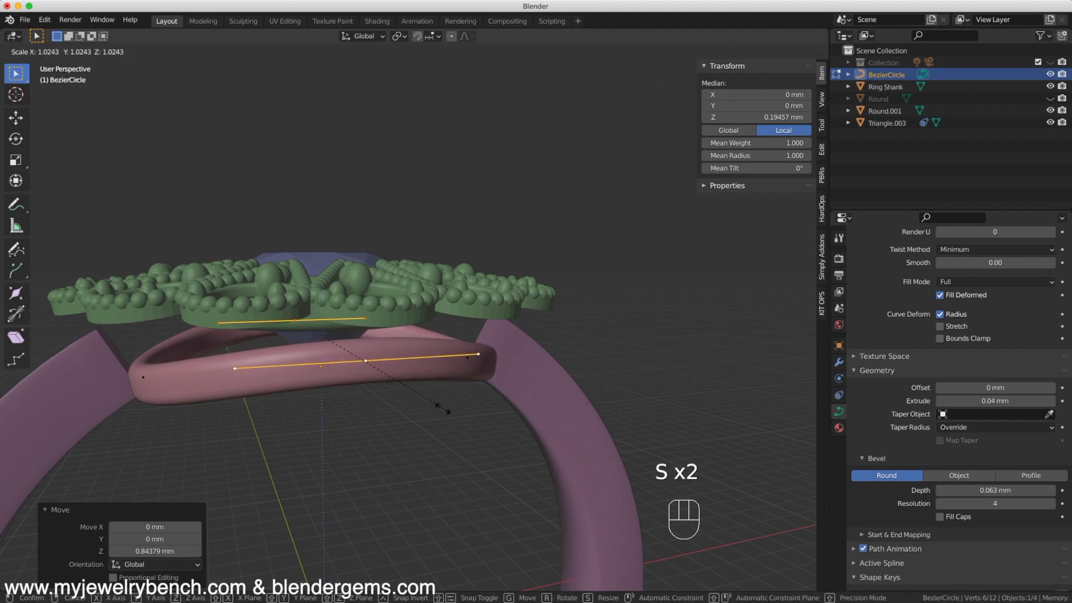
left_click(444, 411)
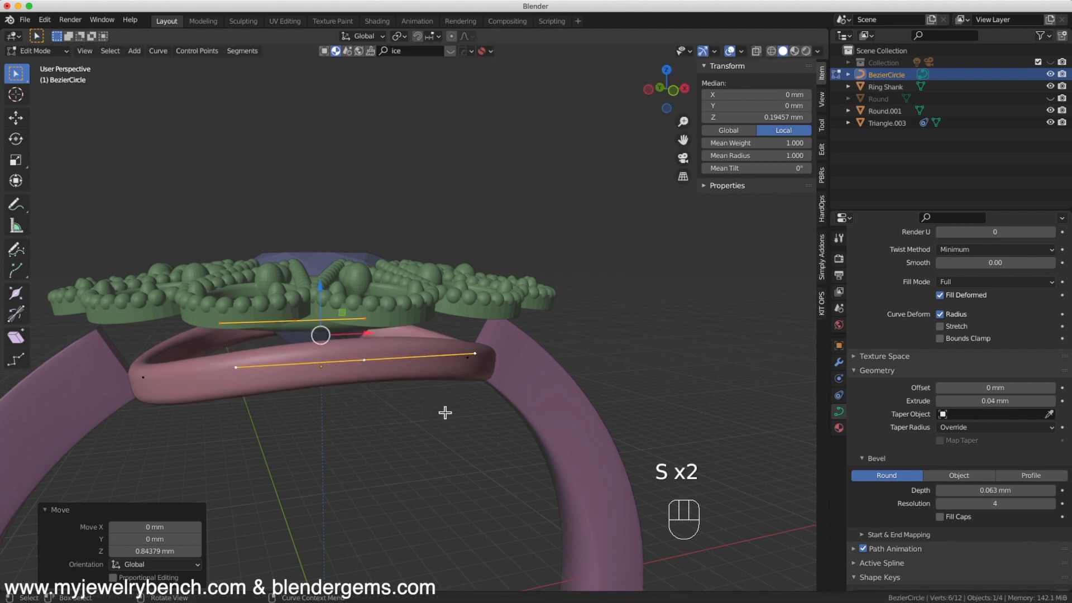
Scale all control points of the arched support ring uniformly to 1.040 and finish editing the curve.
key("a")
key("s")
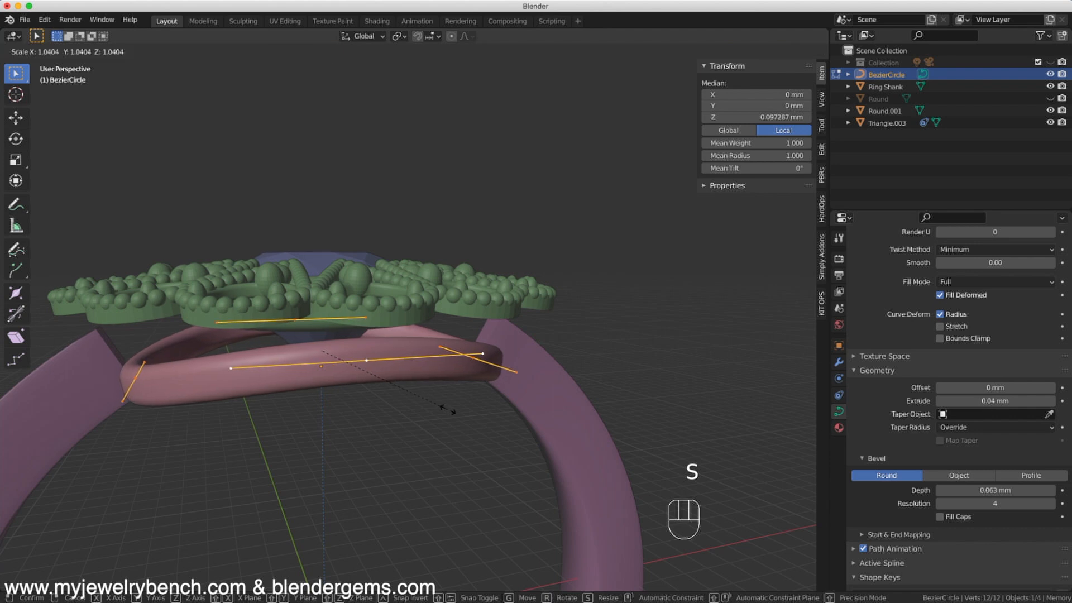
left_click(445, 410)
key("KP_1")
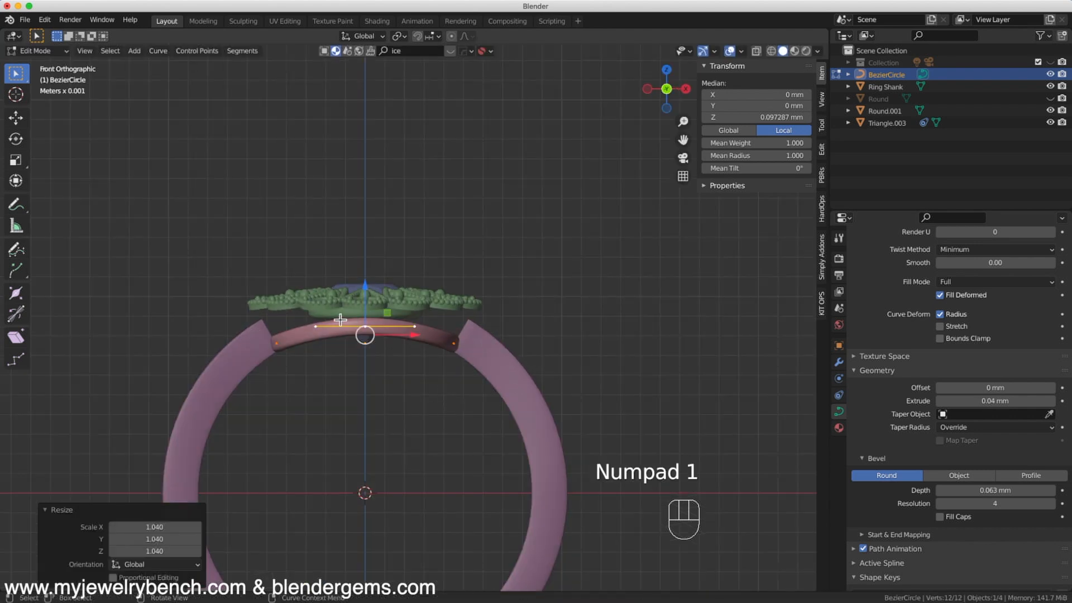
scroll(349, 263, "up", 3)
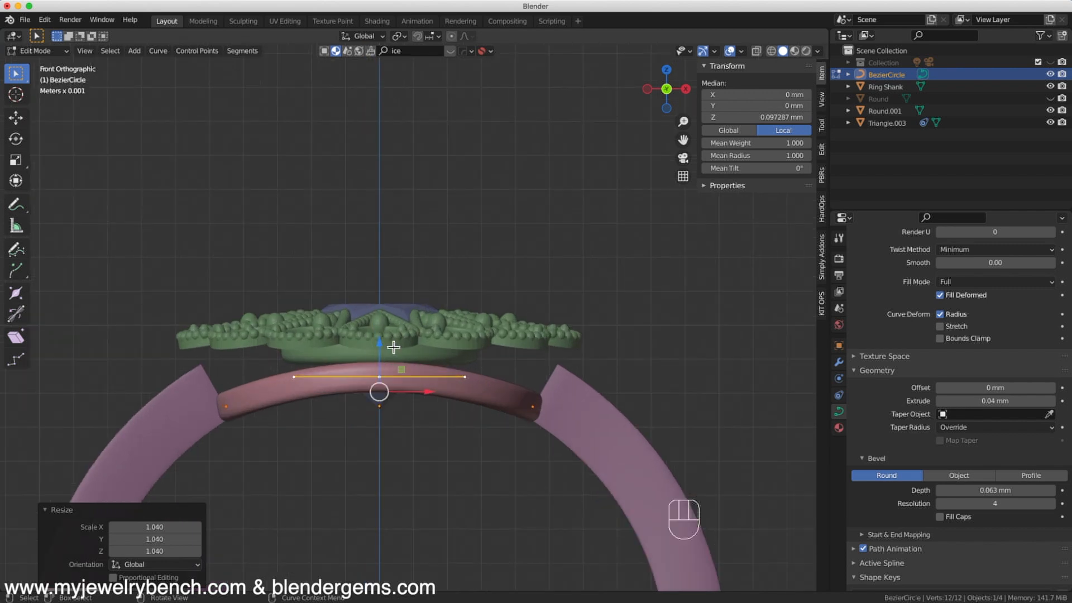
key("Tab")
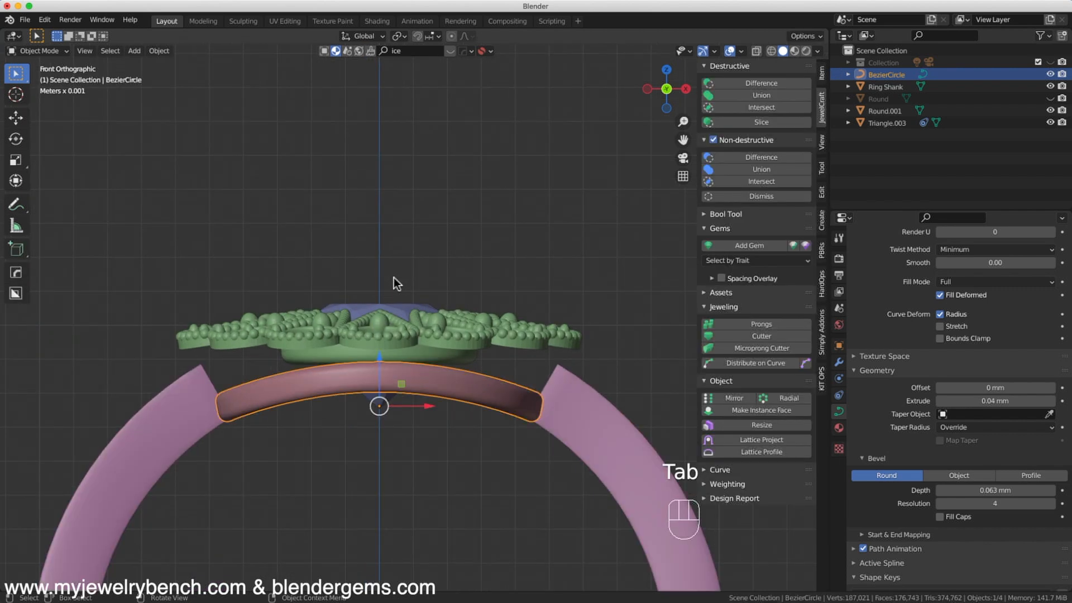
Raise the centre stone and cluster together about 0.61 mm along Z, clear of the arched support ring.
left_click(392, 307)
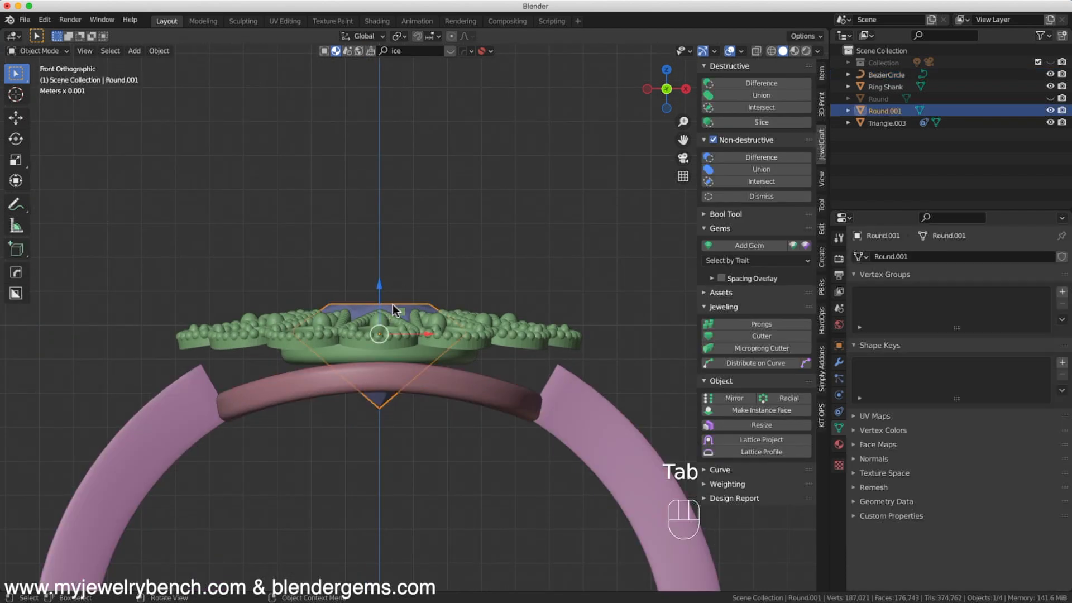
left_click(404, 339, "shift")
left_click_drag(380, 286, 383, 267)
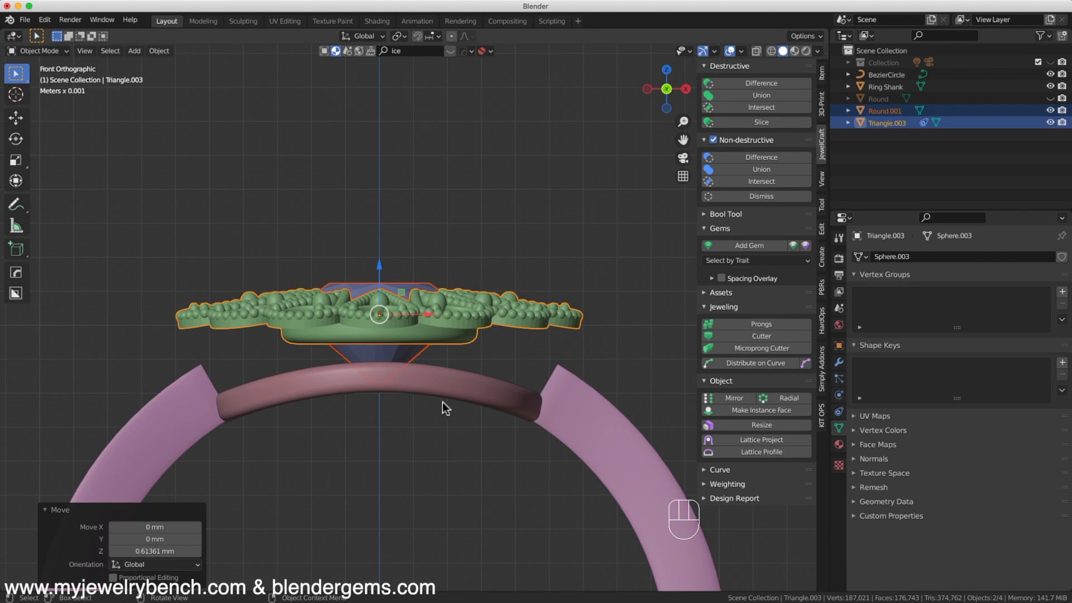
Add a second Bezier circle, raise it about 9.14 mm along Z and scale it up uniformly to 5.376.
middle_click_drag(495, 398, 344, 361)
scroll(312, 247, "up", 2)
mouse_move(313, 247)
middle_mouse_down()
mouse_move(381, 247)
mouse_move(333, 251)
middle_mouse_up()
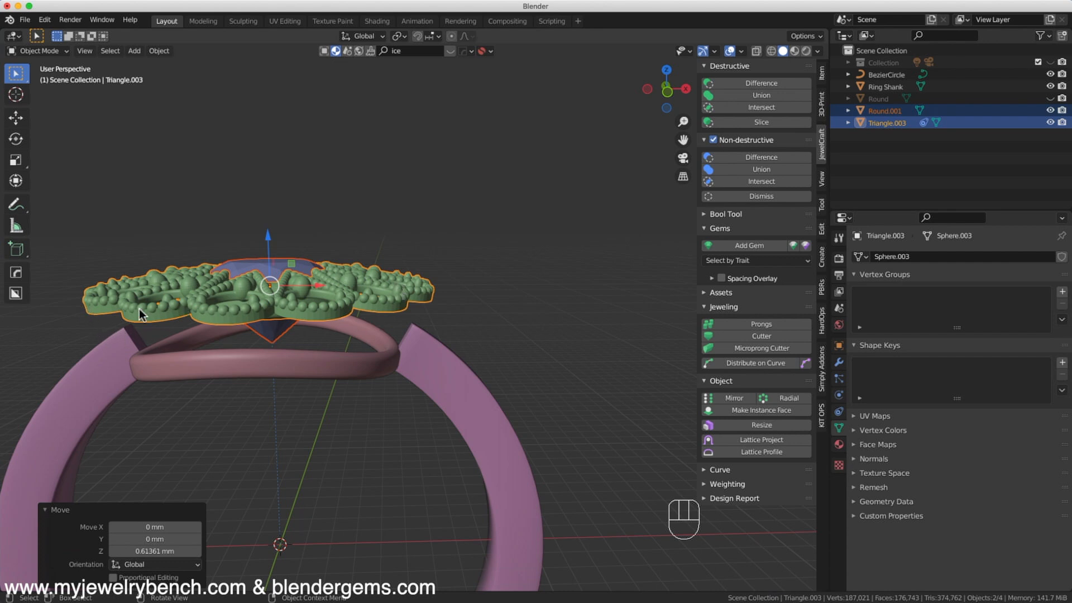
middle_click_drag(280, 313, 279, 311)
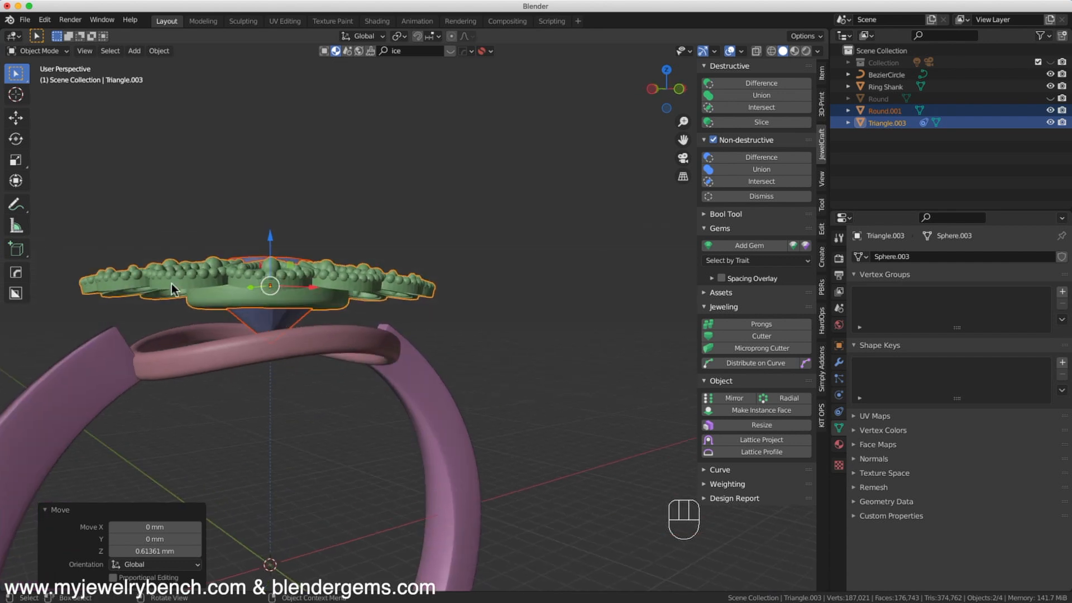
middle_click_drag(144, 293, 489, 370)
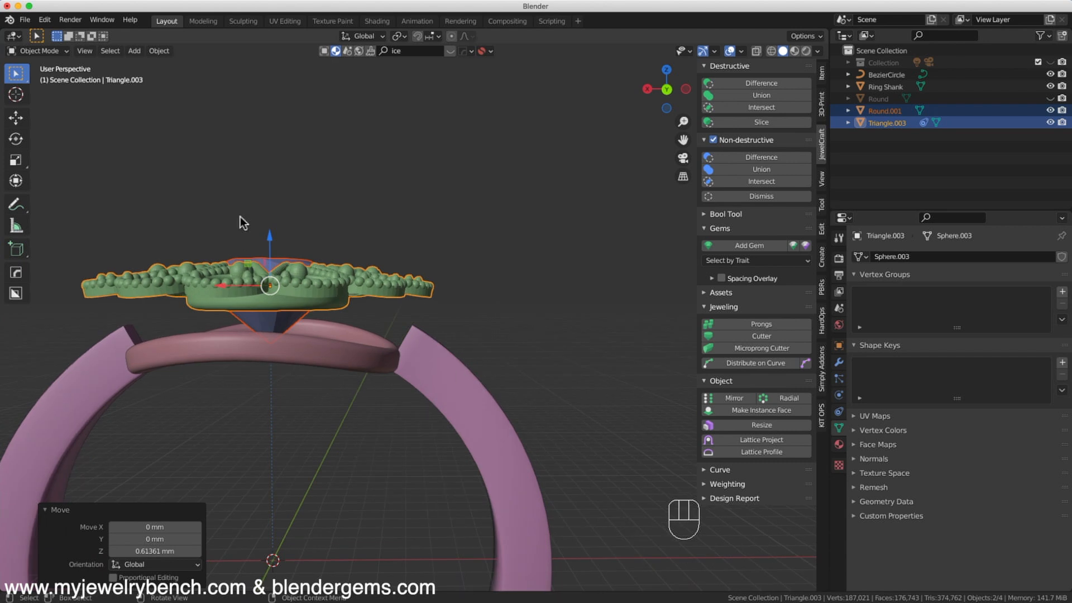
key("shift+a")
mouse_move(234, 161)
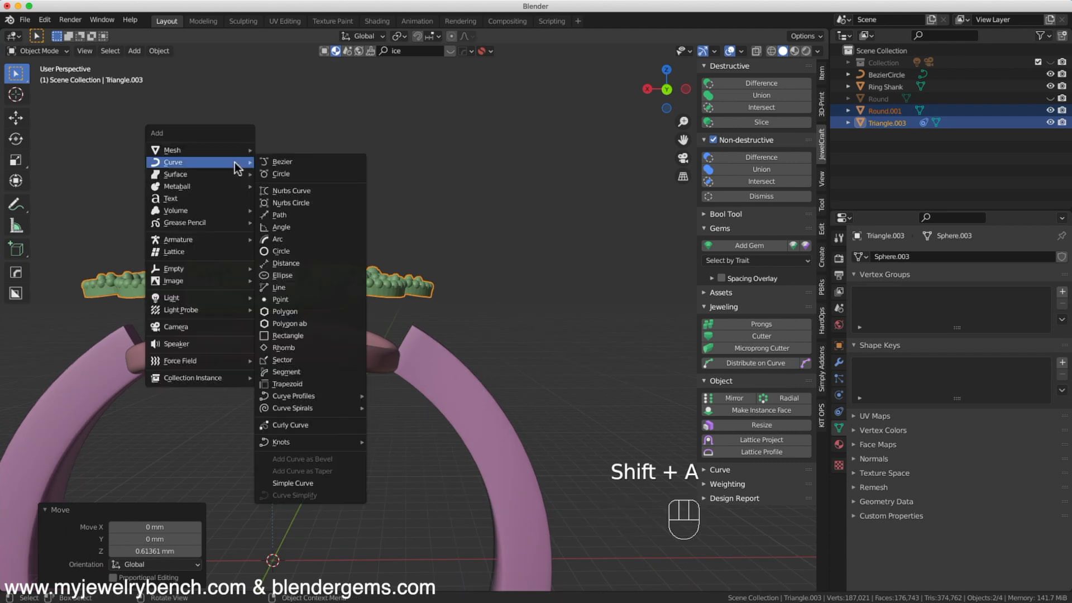
left_click(281, 174)
scroll(457, 318, "down", 4)
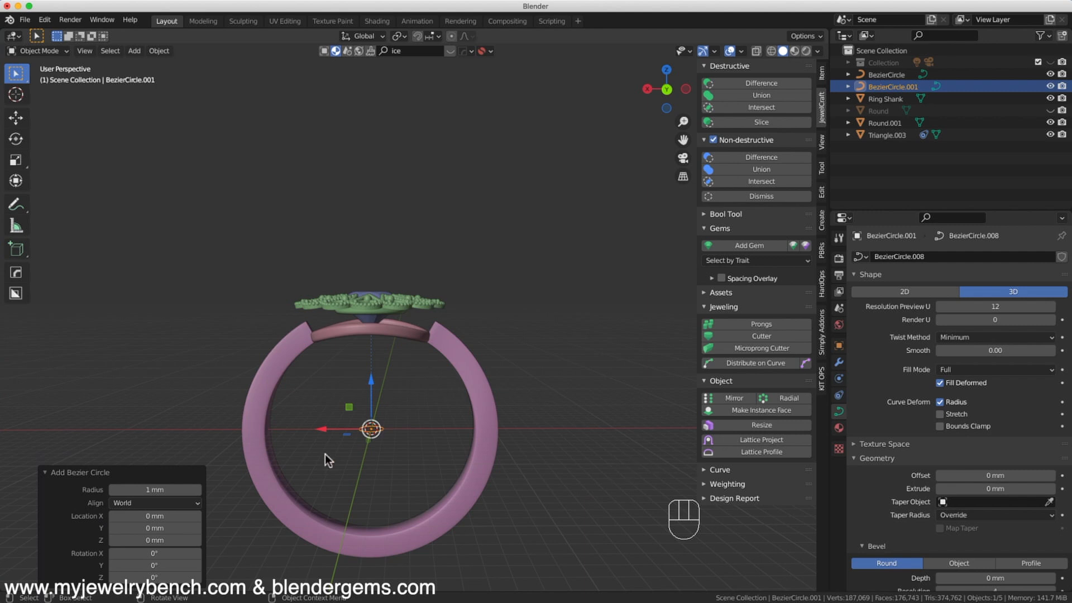
left_click_drag(372, 404, 374, 293)
key("s")
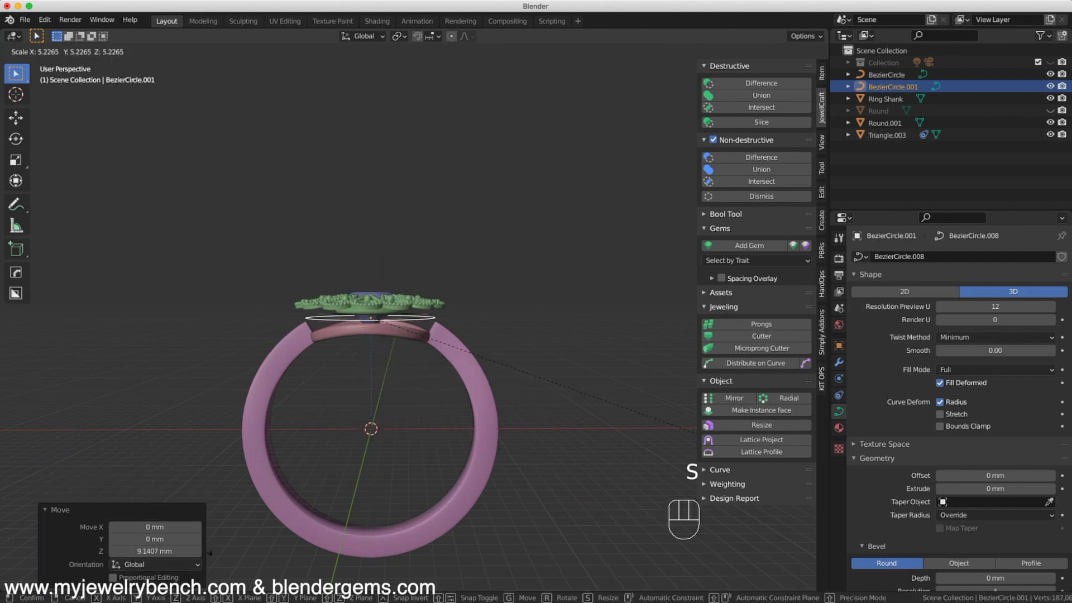
left_click(221, 551)
Raise the second circle a further 0.70 mm or so along Z and give it a 0.087 mm round bevel depth.
key("KP_1")
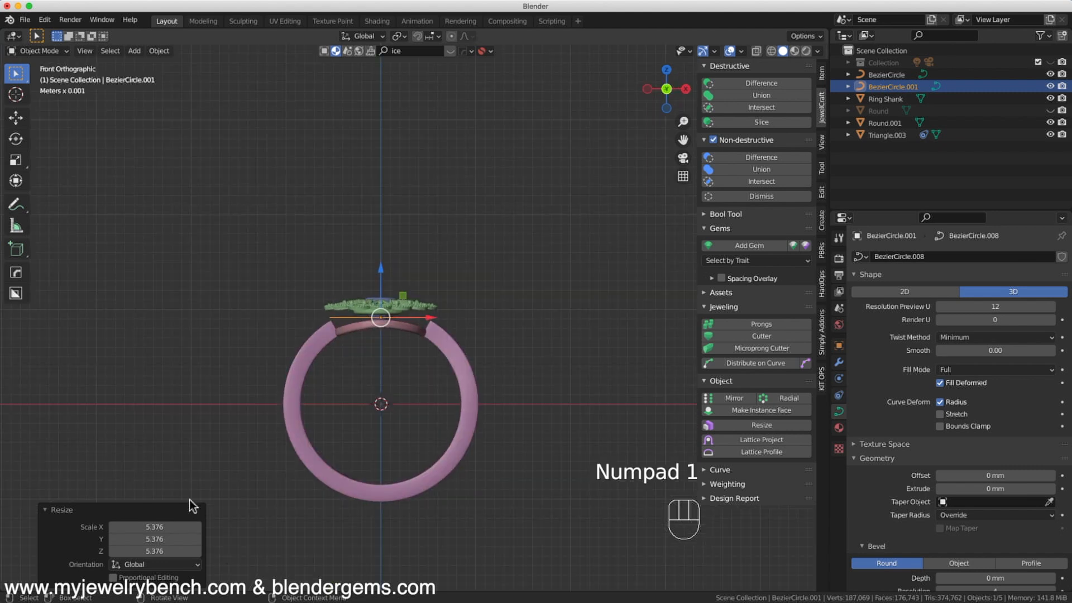
scroll(298, 298, "up", 4)
left_click_drag(431, 303, 434, 289)
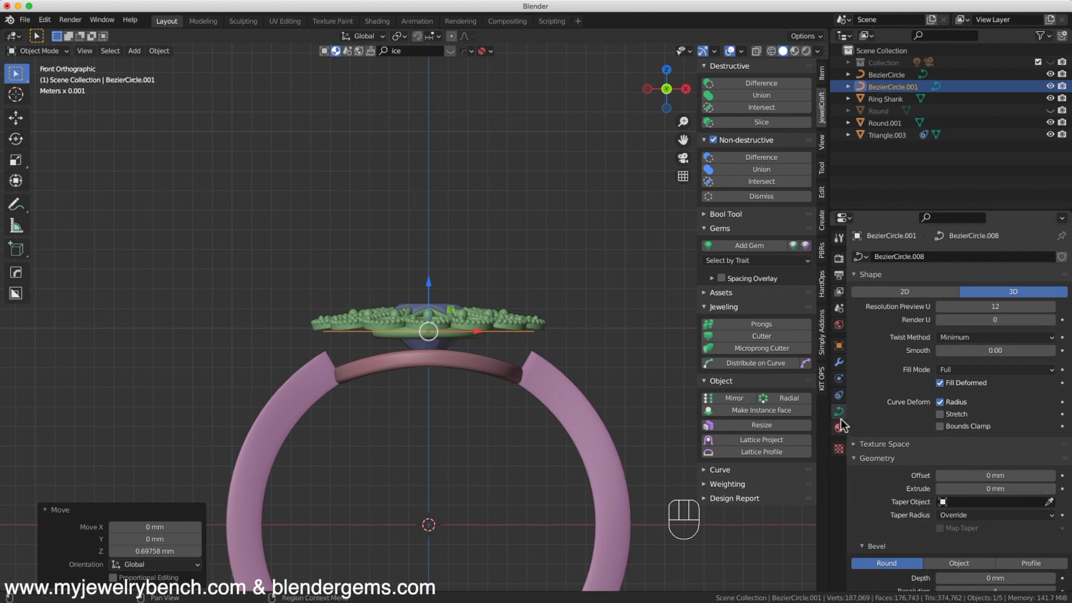
scroll(989, 440, "down", 1)
scroll(987, 434, "down", 2)
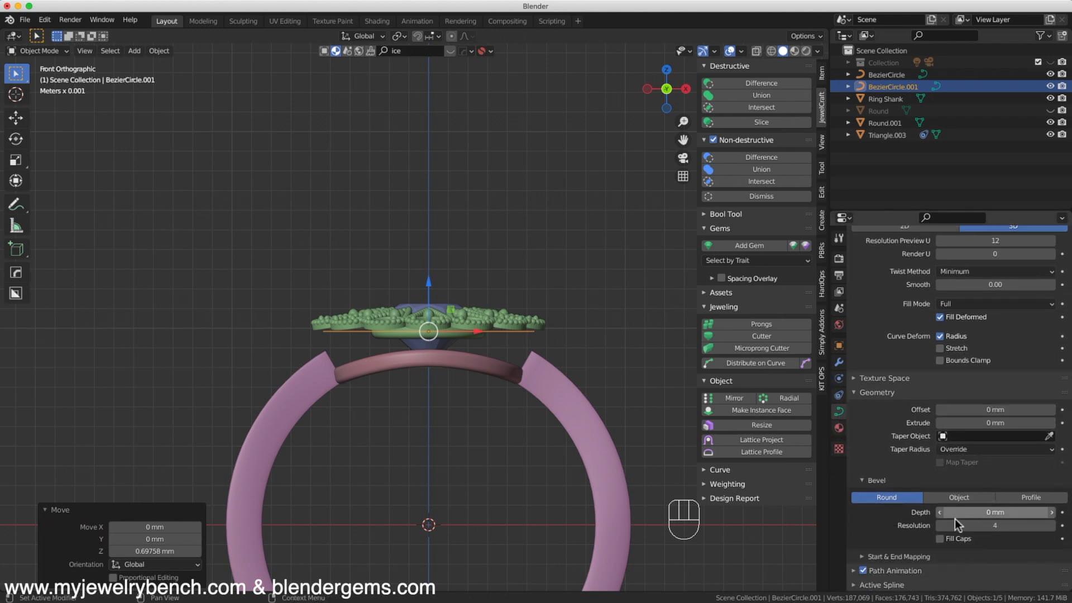
left_click_drag(956, 513, 987, 513)
Lower the second circle about 0.34 mm along Z and scale it uniformly to 0.831 so it sits beneath the cluster's outer loops.
middle_click_drag(425, 346, 455, 369)
left_click_drag(443, 304, 447, 321)
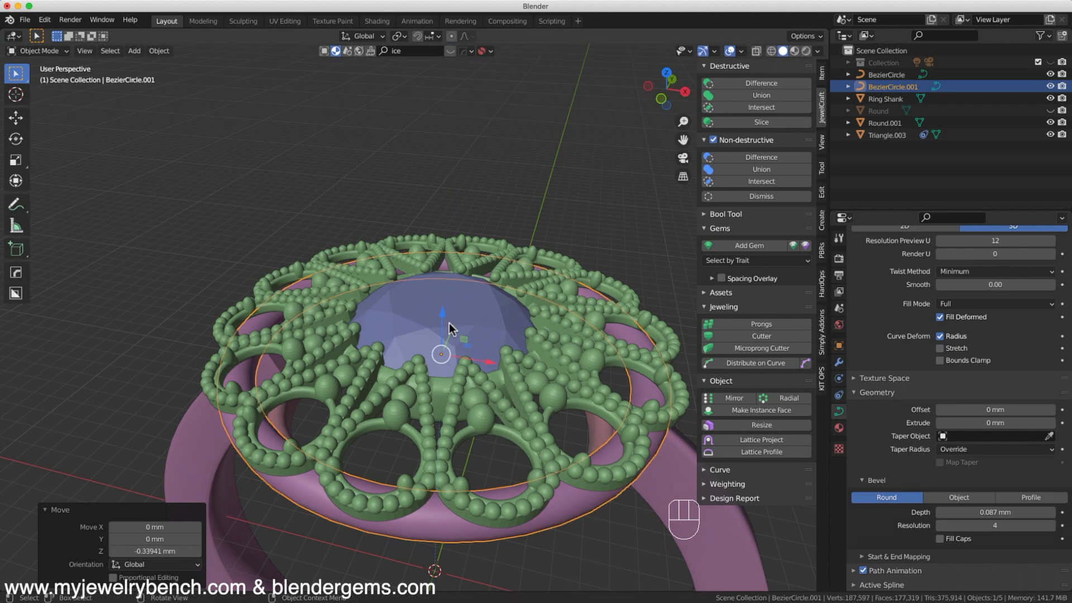
middle_click_drag(450, 330, 499, 292)
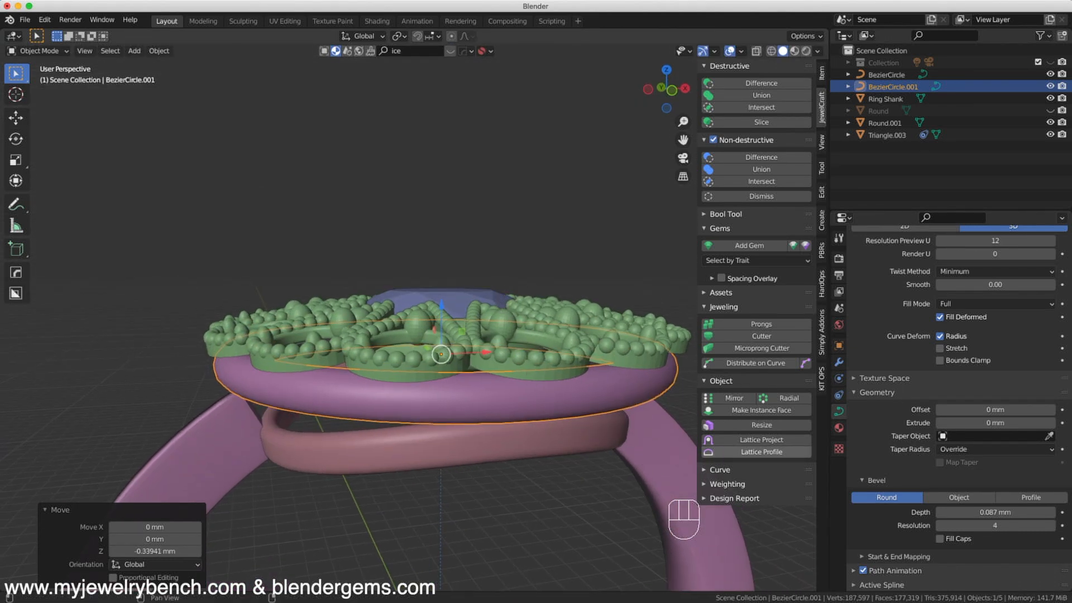
key("s")
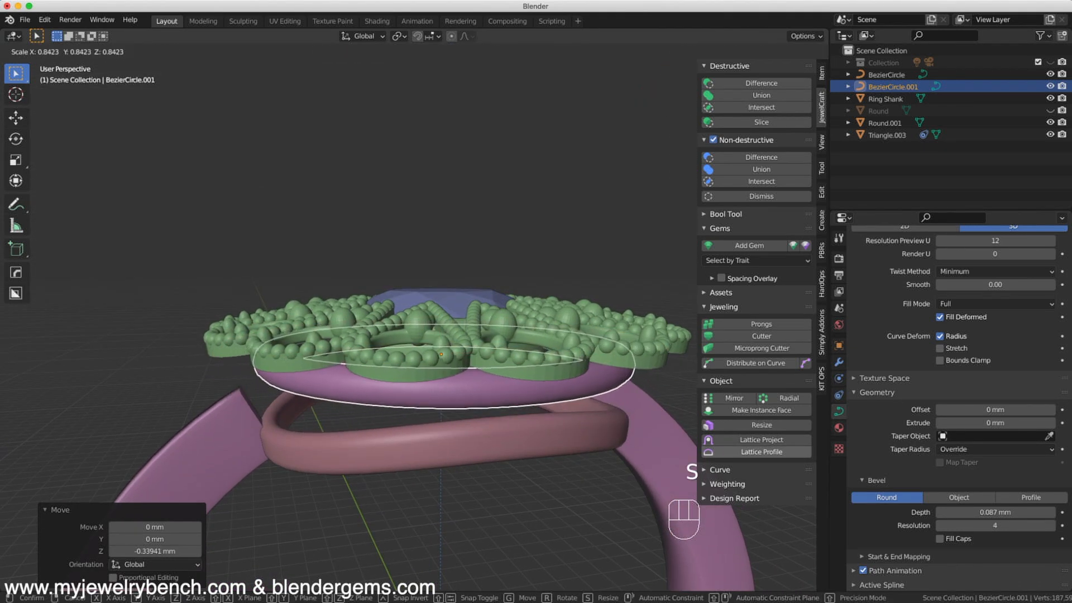
left_click(651, 454)
key("KP_7")
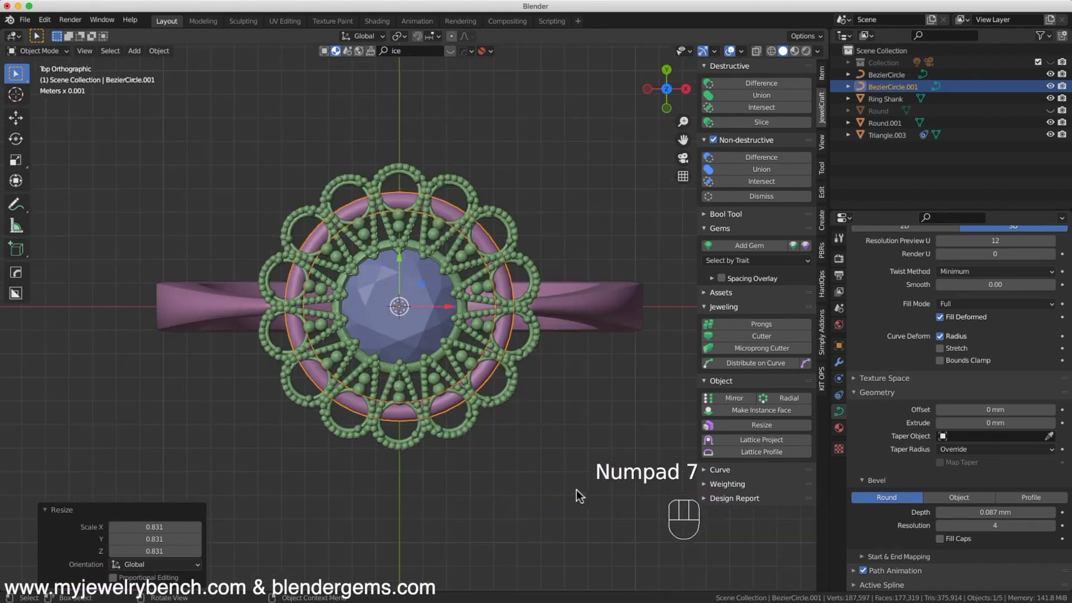
scroll(379, 420, "up", 3)
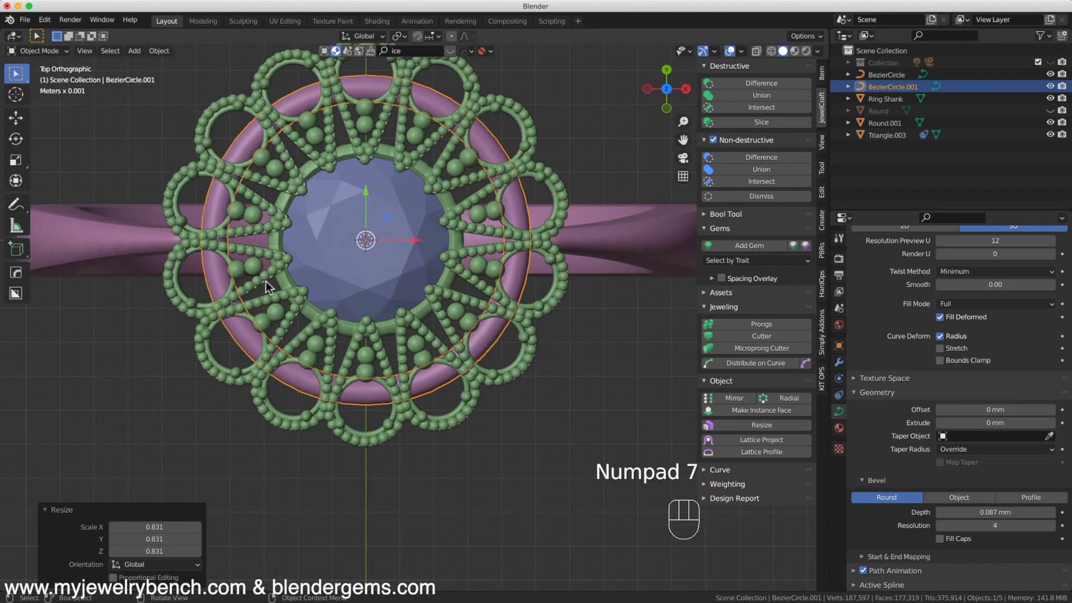
Raise the under-gallery circle about 0.45 mm along Z and set its round bevel depth to 0.06 mm.
middle_click_drag(480, 397, 589, 239)
left_click(533, 219)
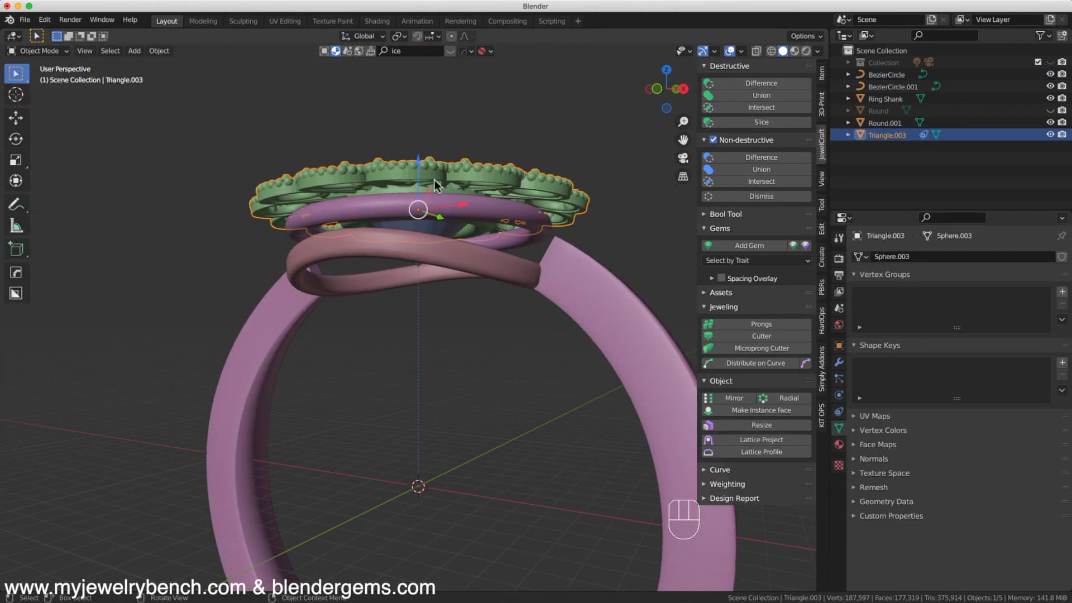
mouse_move(418, 164)
left_mouse_down()
mouse_move(418, 94)
mouse_move(425, 168)
left_mouse_up()
key("super+z")
key("super+z")
middle_click_drag(425, 167, 521, 185)
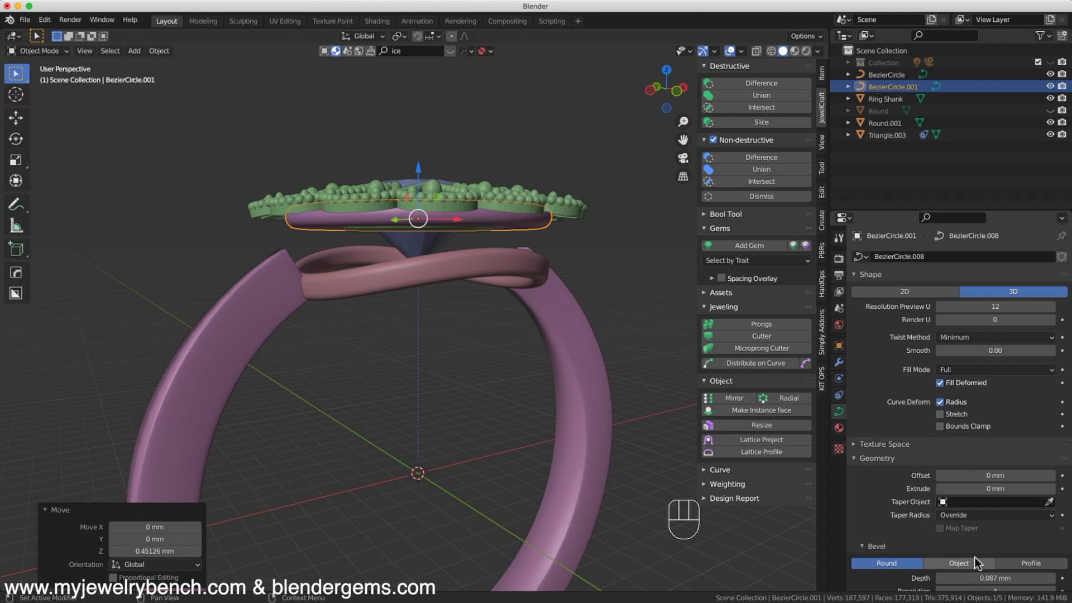
scroll(1009, 351, "down", 3)
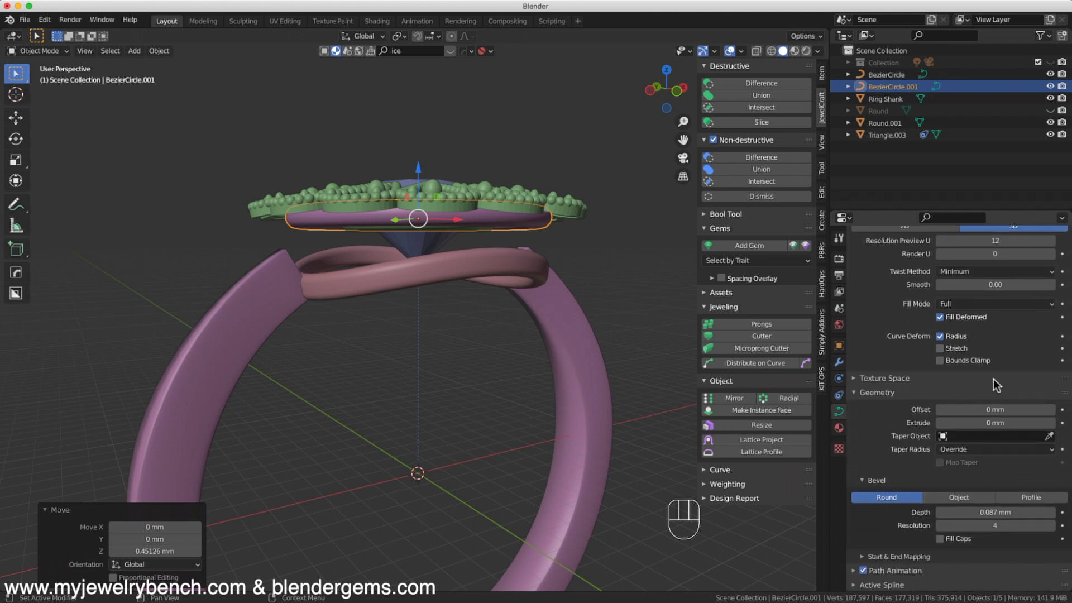
left_click_drag(1015, 512, 1015, 512)
Scale the under-gallery circle up uniformly to 1.256 so it spans nearly the full width of the cluster.
middle_click_drag(531, 276, 389, 278)
key("KP_1")
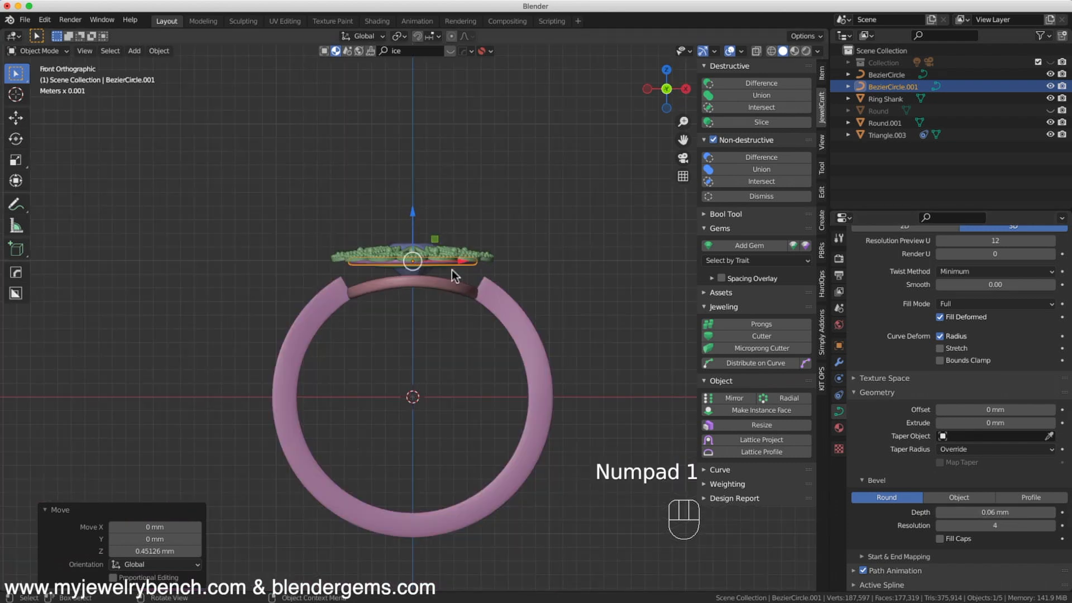
key("s")
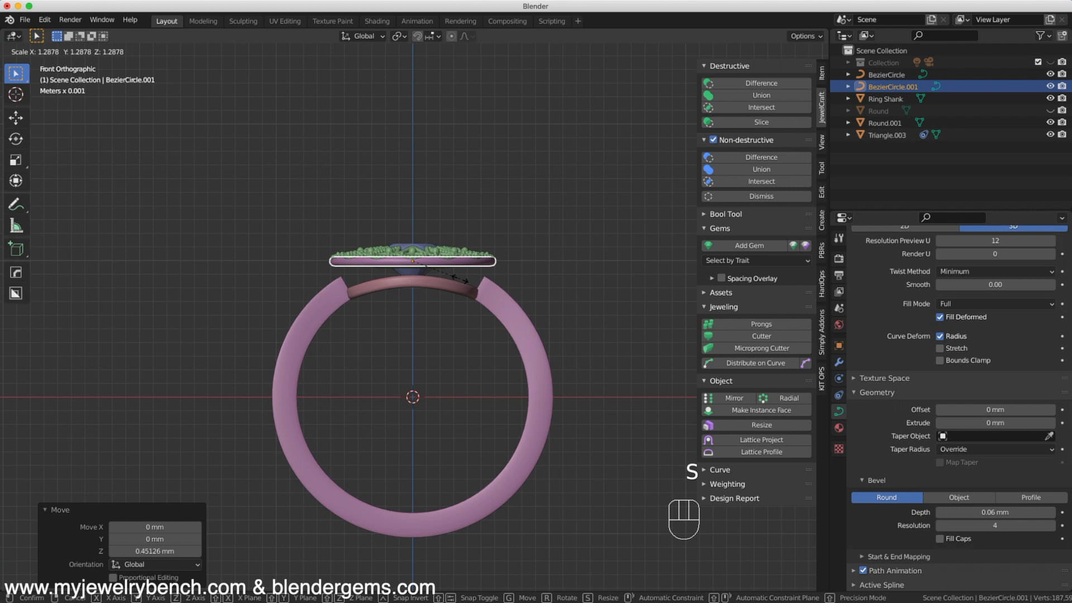
left_click(459, 276)
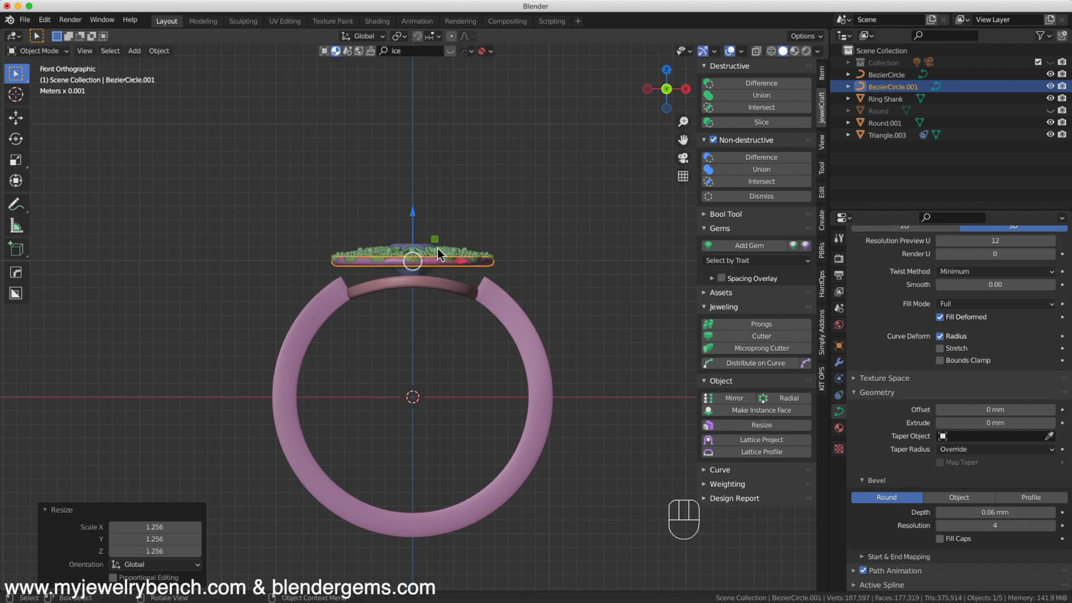
Lower the under-gallery circle about 0.23 mm along Z and scale it uniformly to 0.972.
scroll(438, 253, "up", 6)
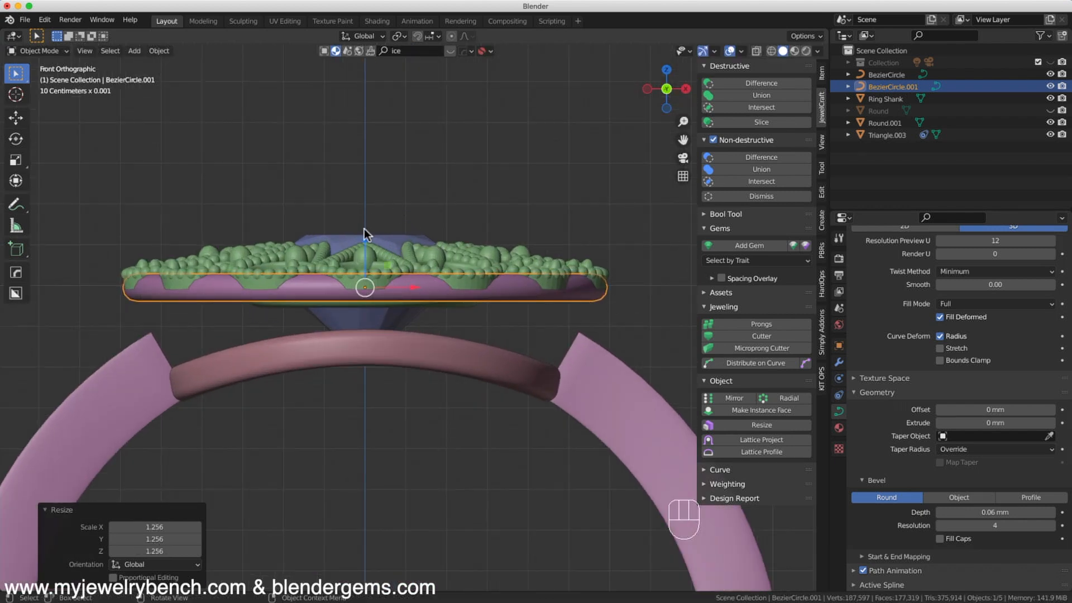
left_click_drag(366, 234, 371, 256)
key("s")
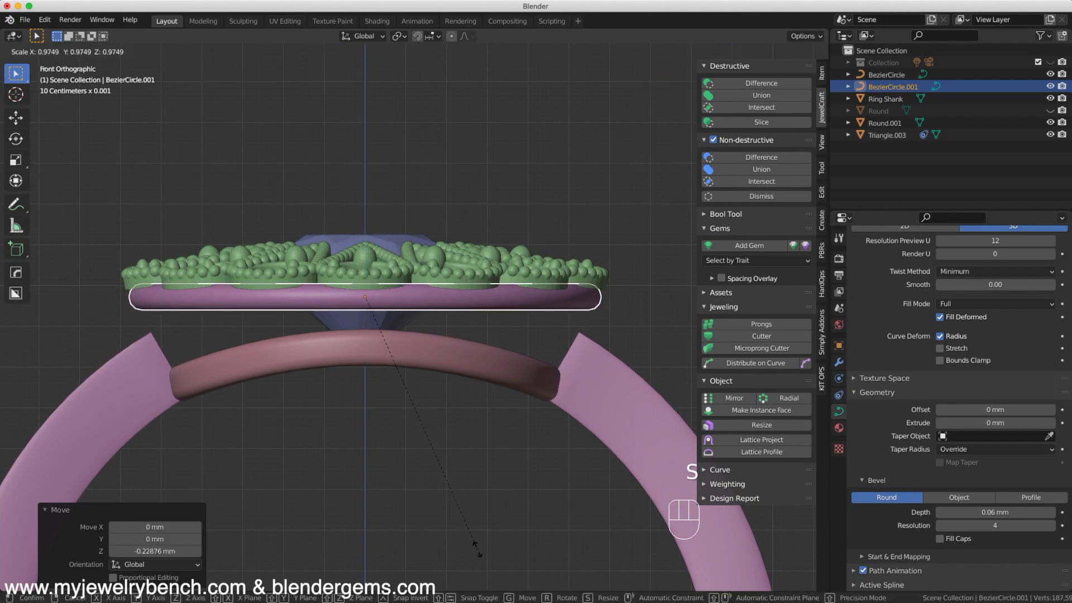
left_click(476, 549)
Convert the under-gallery circle beneath the cluster from a curve to a mesh.
middle_click_drag(397, 446, 646, 371)
scroll(433, 426, "down", 8)
scroll(420, 467, "up", 8)
scroll(489, 367, "down", 5)
middle_click_drag(288, 247, 233, 354)
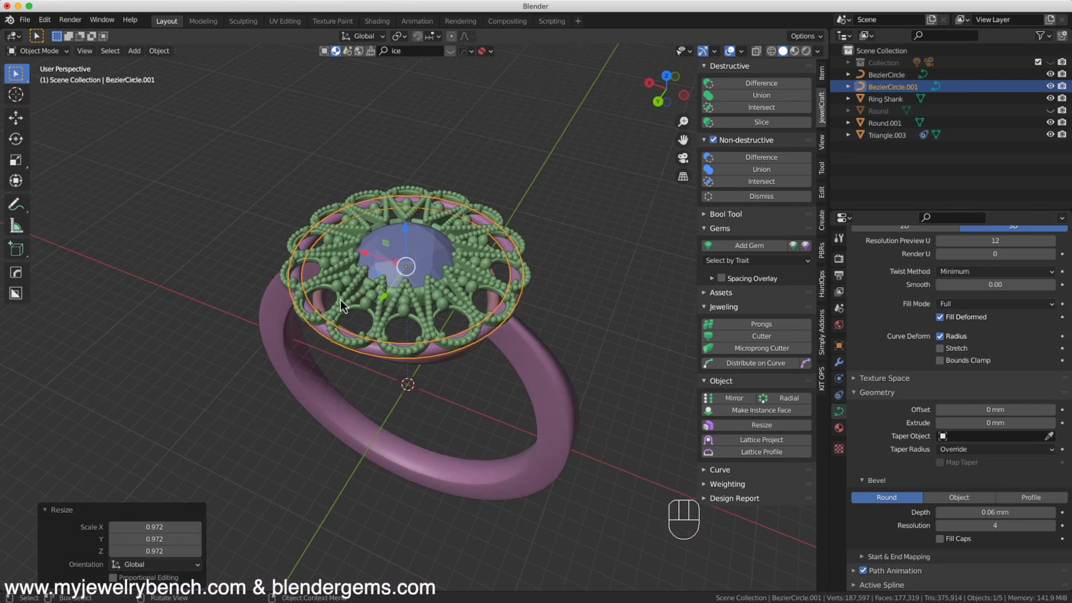
middle_click_drag(420, 273, 477, 239)
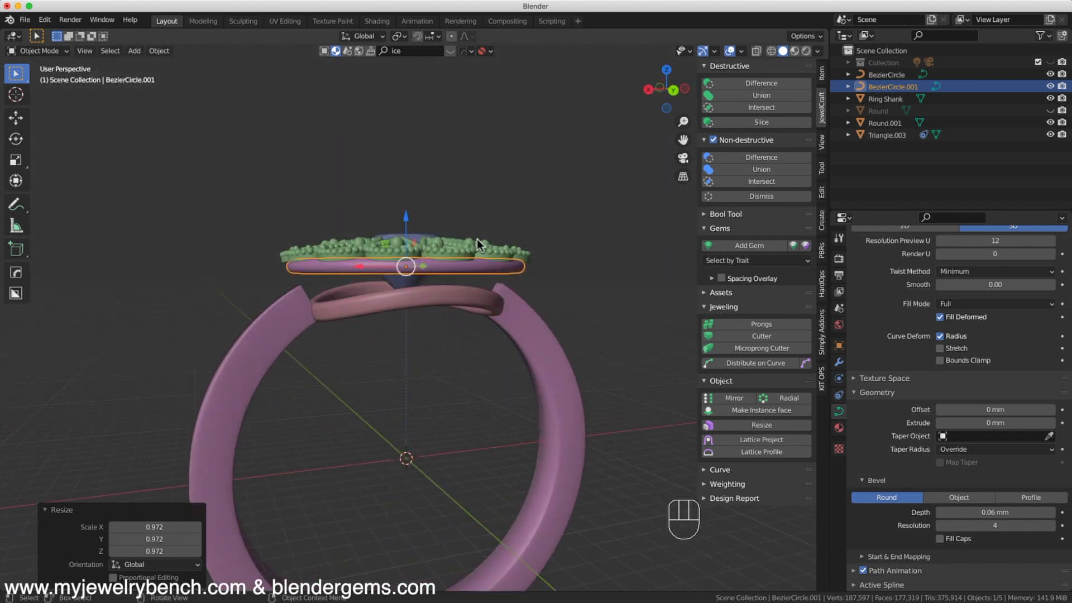
left_click(476, 270)
left_click(473, 305)
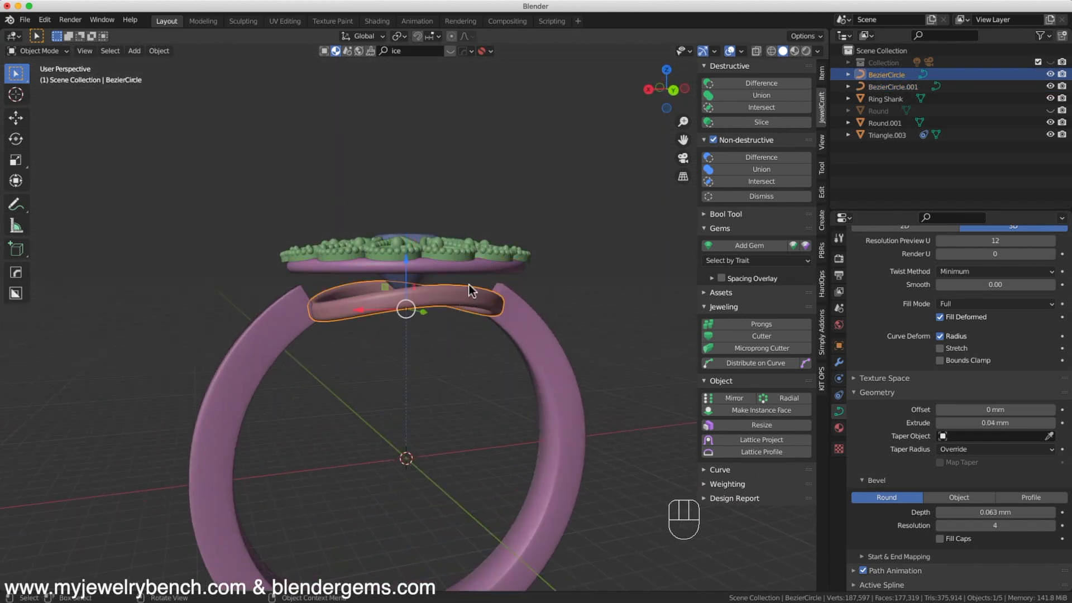
left_click(478, 272)
right_click(478, 272)
mouse_move(442, 259)
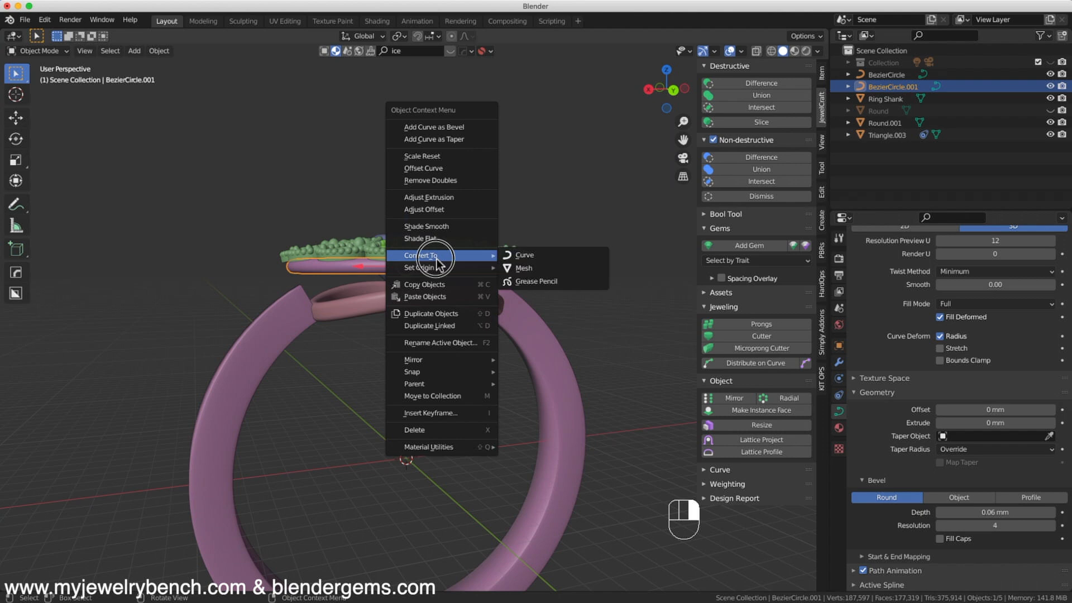
left_click(547, 268)
Convert the arched support ring between the shank shoulders from a curve to a mesh.
left_click(372, 296)
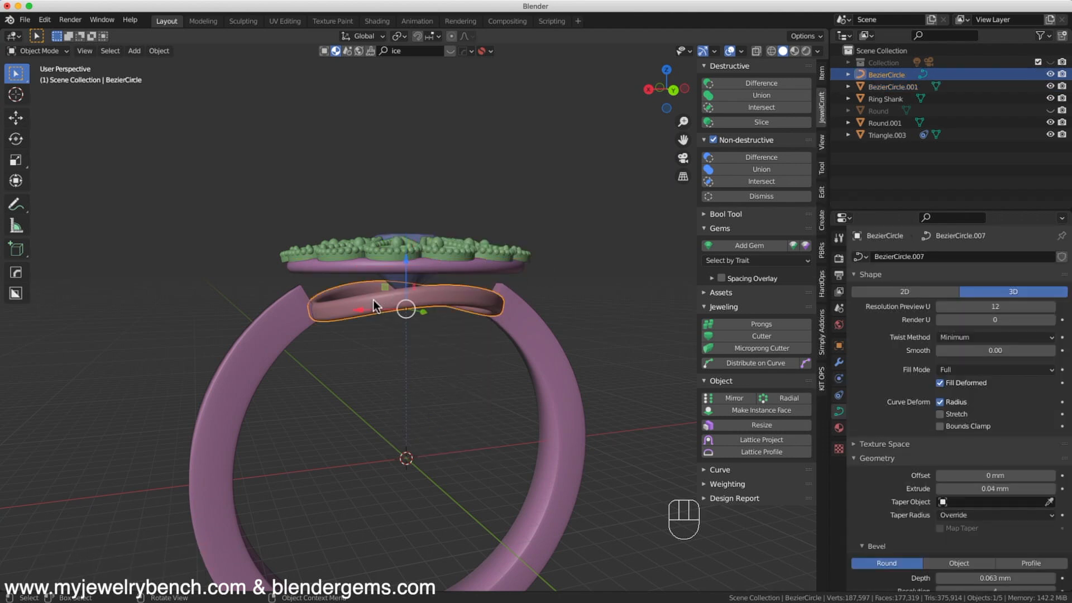
right_click(386, 300)
mouse_move(391, 306)
left_click(413, 312)
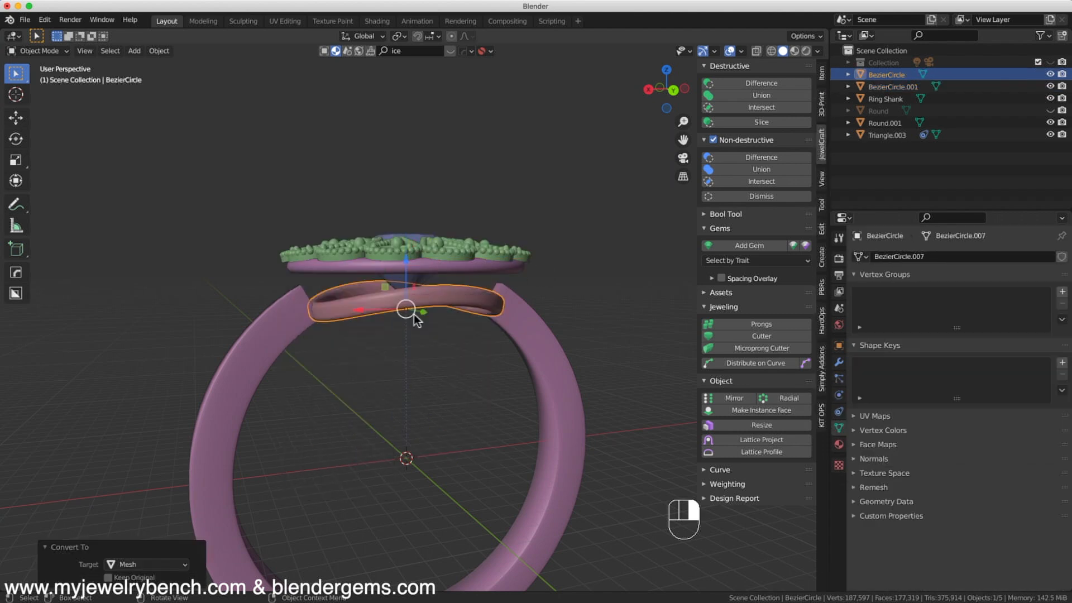
Merge the arched support ring into the ring shank with a destructive Union.
key("Tab")
key("Tab")
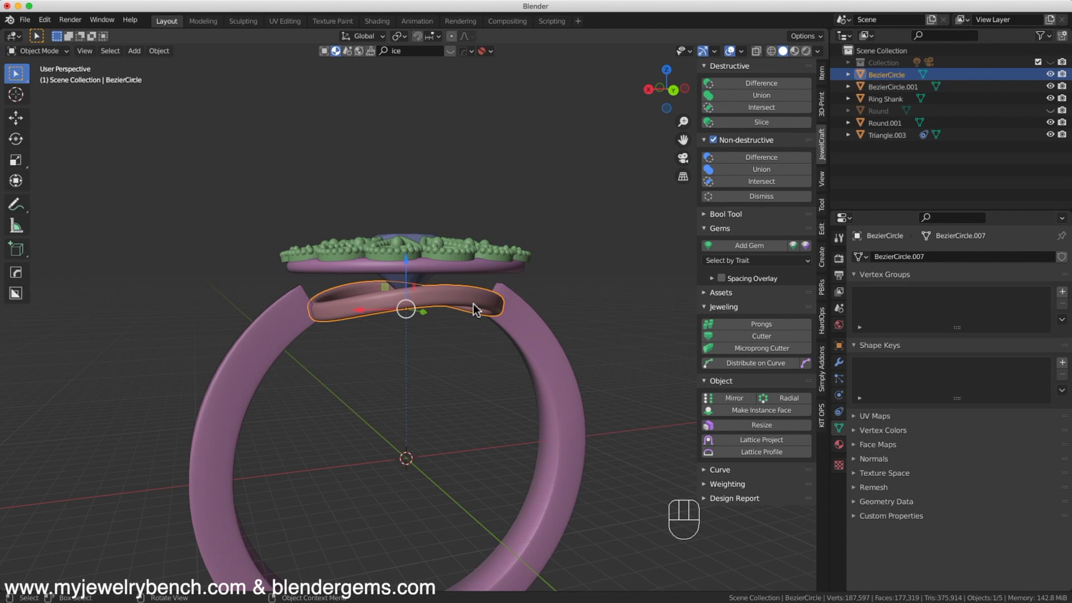
left_click(537, 333, "shift")
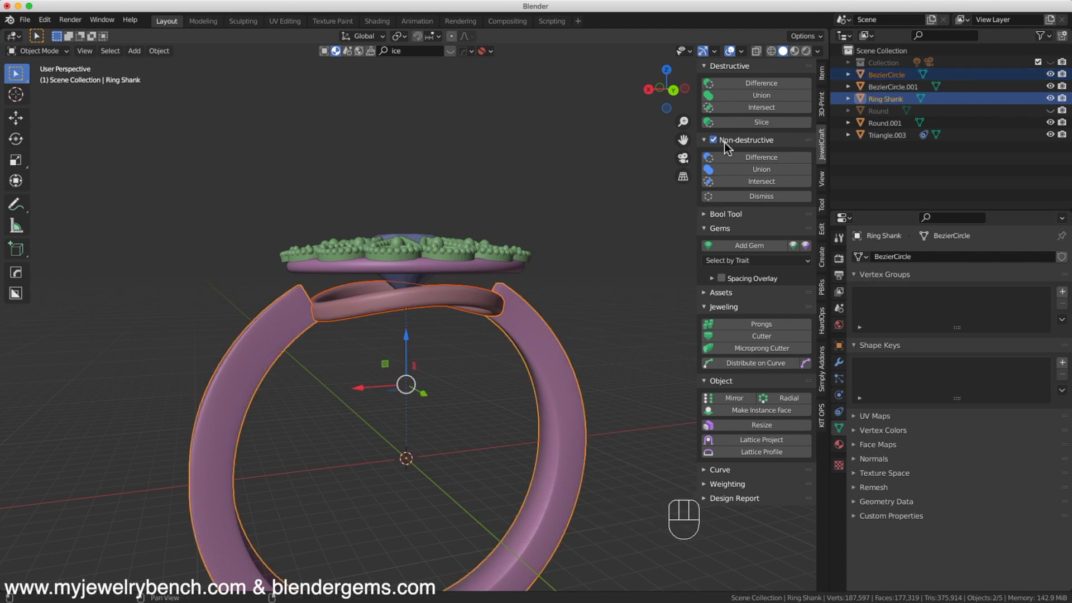
left_click(778, 93)
Examine the under-gallery ring and the gap above the arched support from the side, above and front.
middle_click_drag(400, 283, 448, 292)
left_click(417, 279)
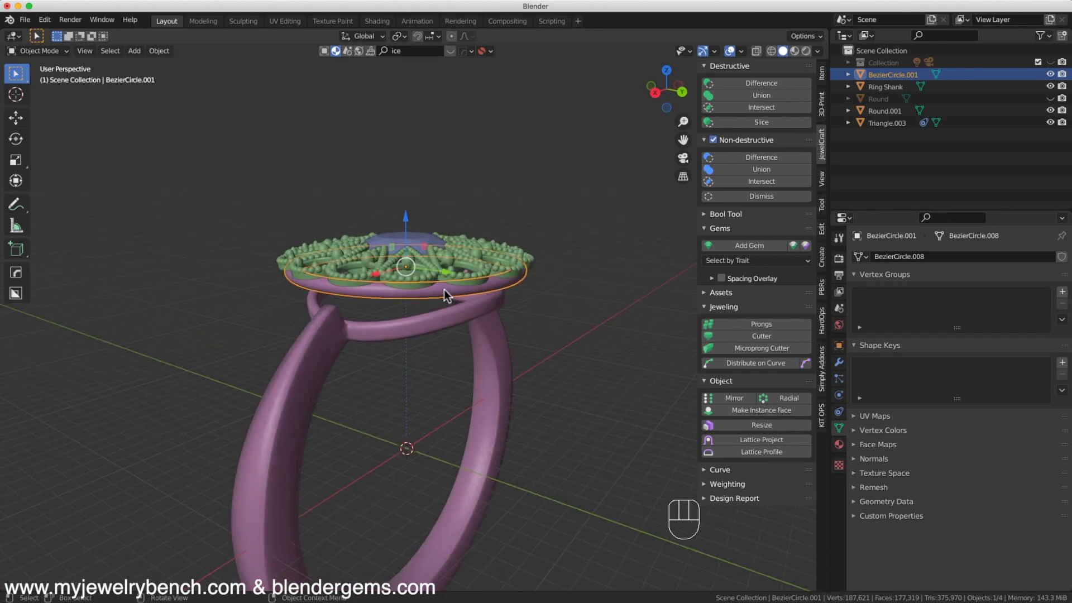
middle_click_drag(444, 286, 421, 318)
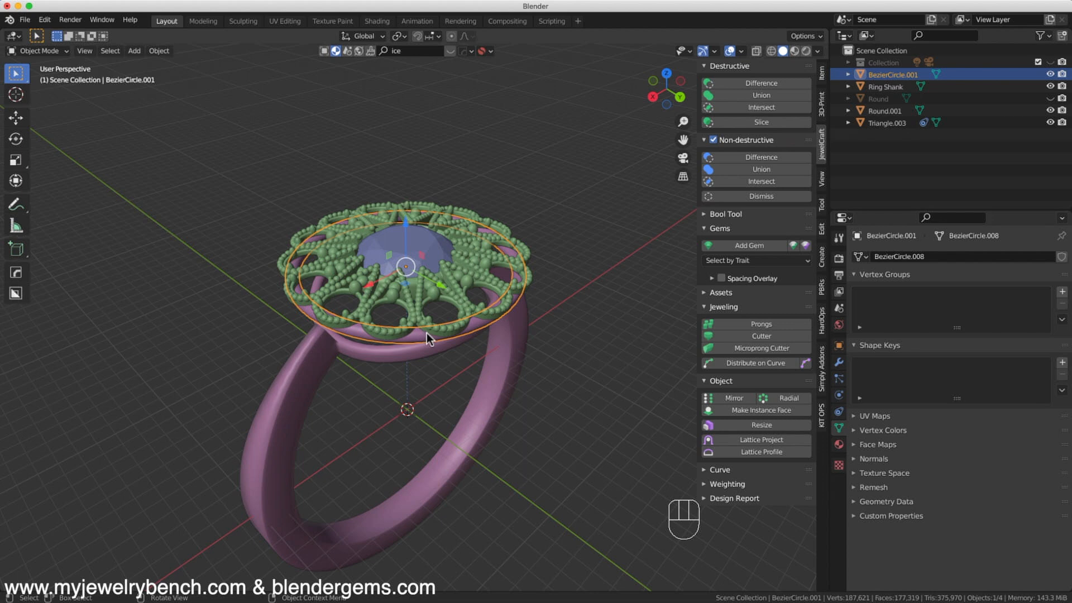
middle_click_drag(420, 336, 349, 287)
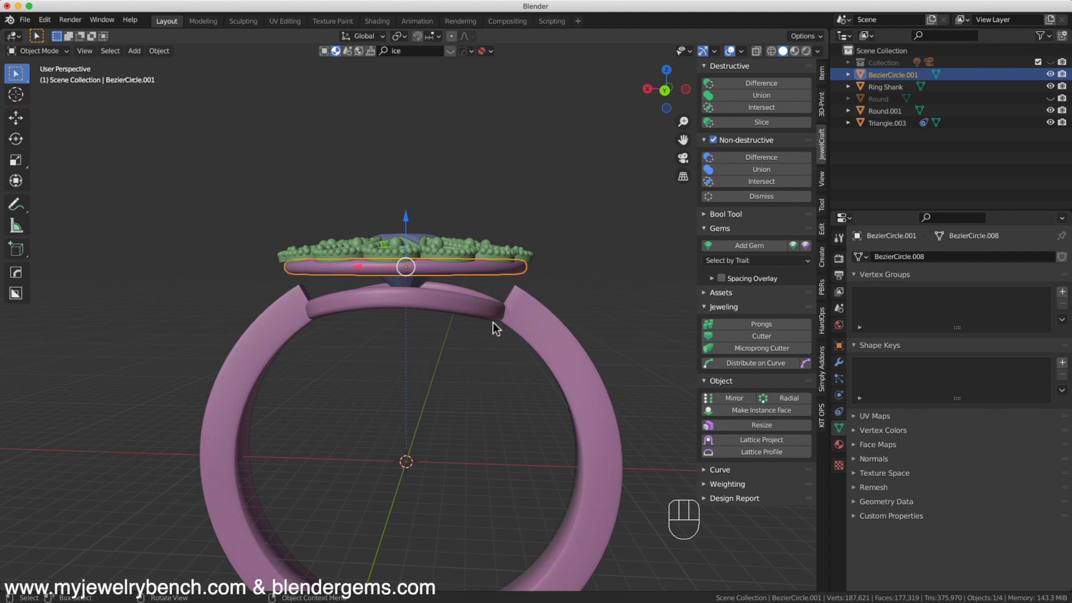
scroll(343, 203, "down", 3)
scroll(362, 226, "up", 10)
scroll(365, 225, "down", 4)
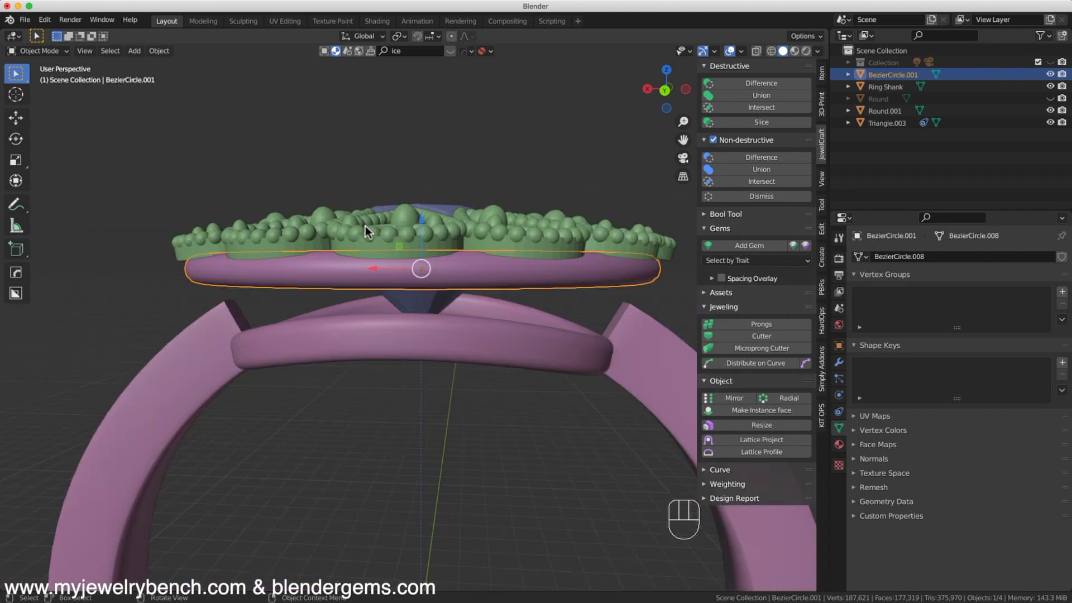
scroll(370, 190, "down", 3)
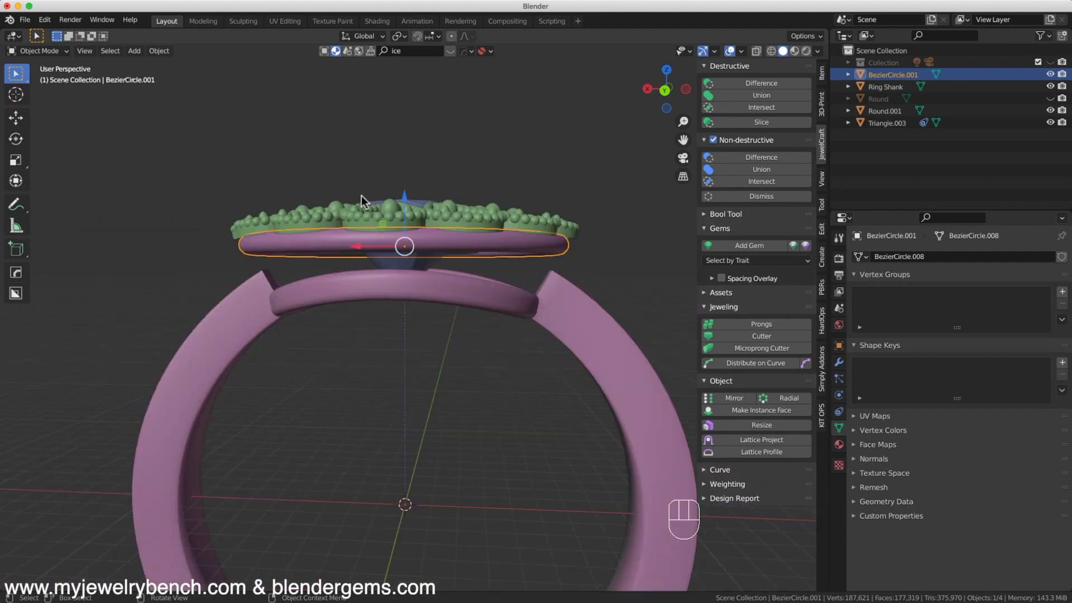
Add a cylinder mesh with 50 vertices, a 1 mm radius and a 2 mm depth at the origin.
key("shift+a")
mouse_move(164, 164)
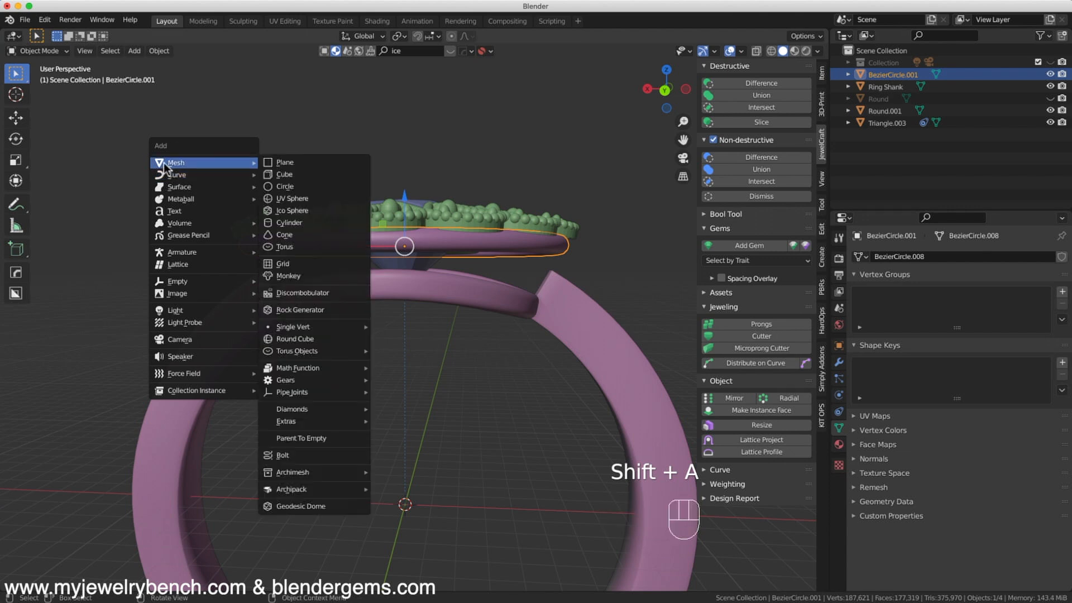
left_click(312, 223)
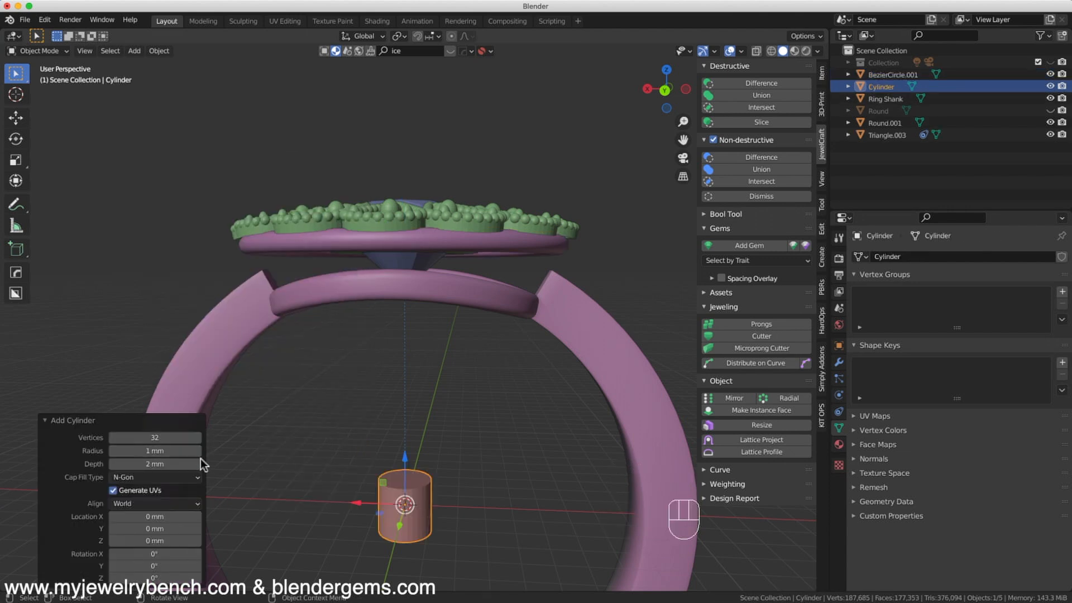
left_click(166, 438)
type("50")
key("Return")
Stretch the cylinder along Z into a post and raise it about 8.19 mm along Z to the gallery.
key("s")
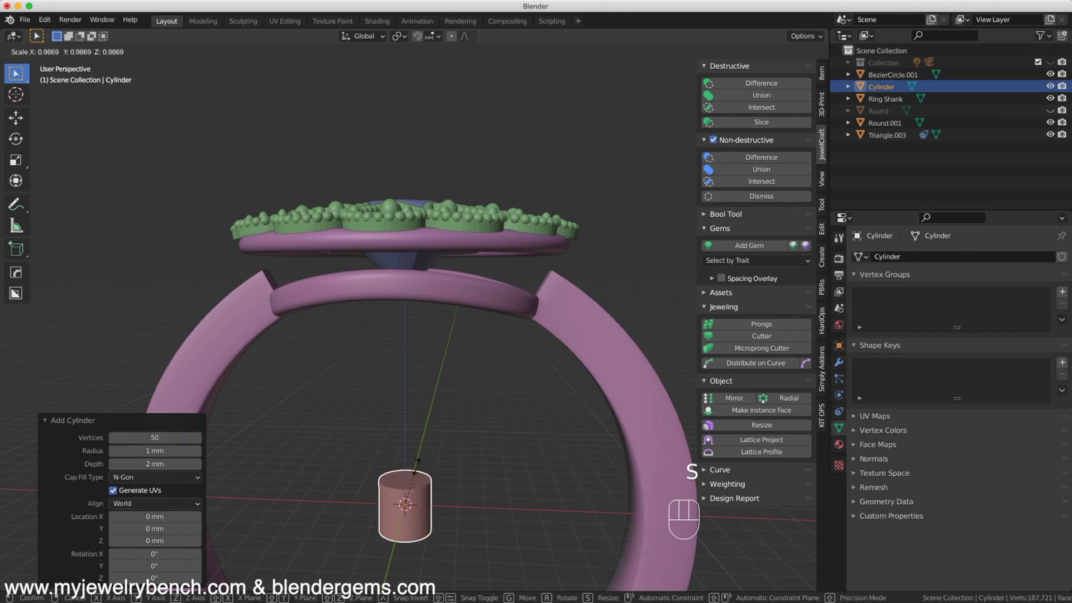
key("z")
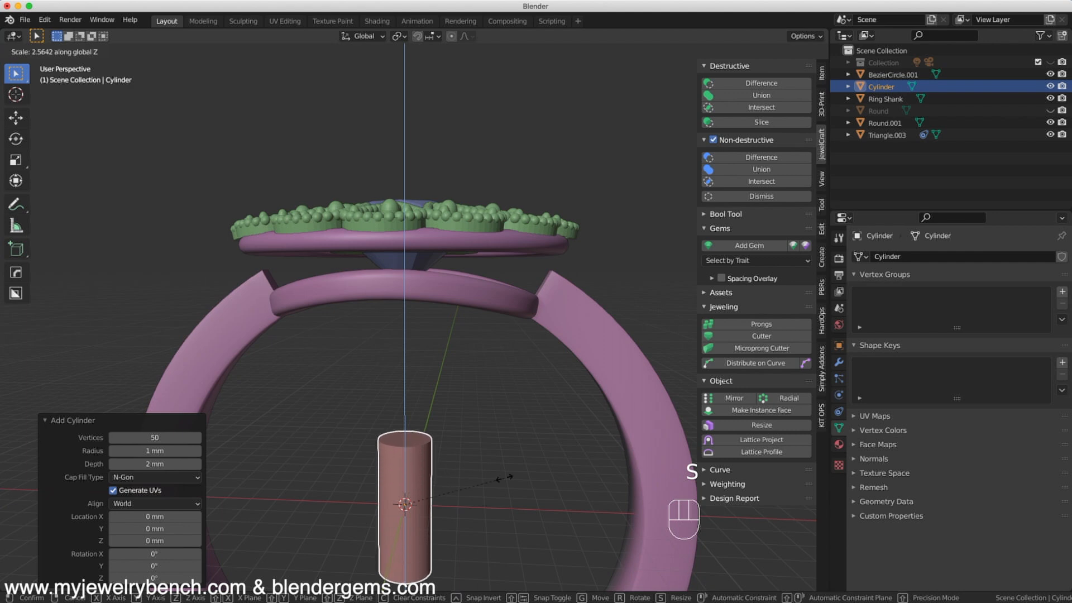
left_click(461, 447)
left_click_drag(404, 462, 426, 243)
Scale the cylinder post down uniformly to 0.453.
scroll(213, 234, "up", 10)
scroll(213, 233, "down", 10)
middle_click_drag(335, 268, 414, 253)
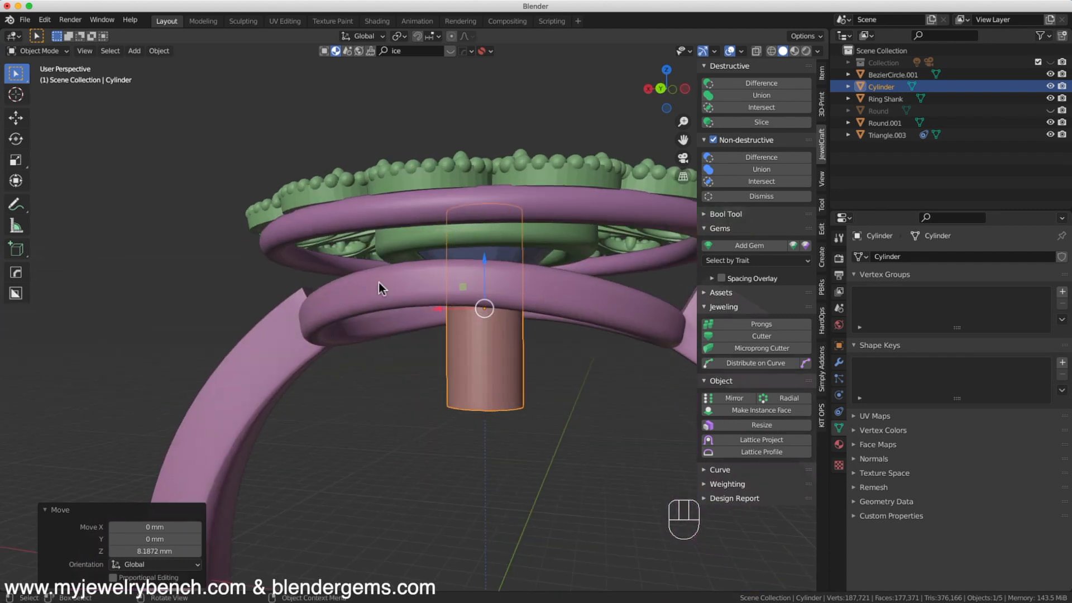
scroll(510, 276, "down", 6)
middle_click_drag(509, 276, 478, 323)
key("s")
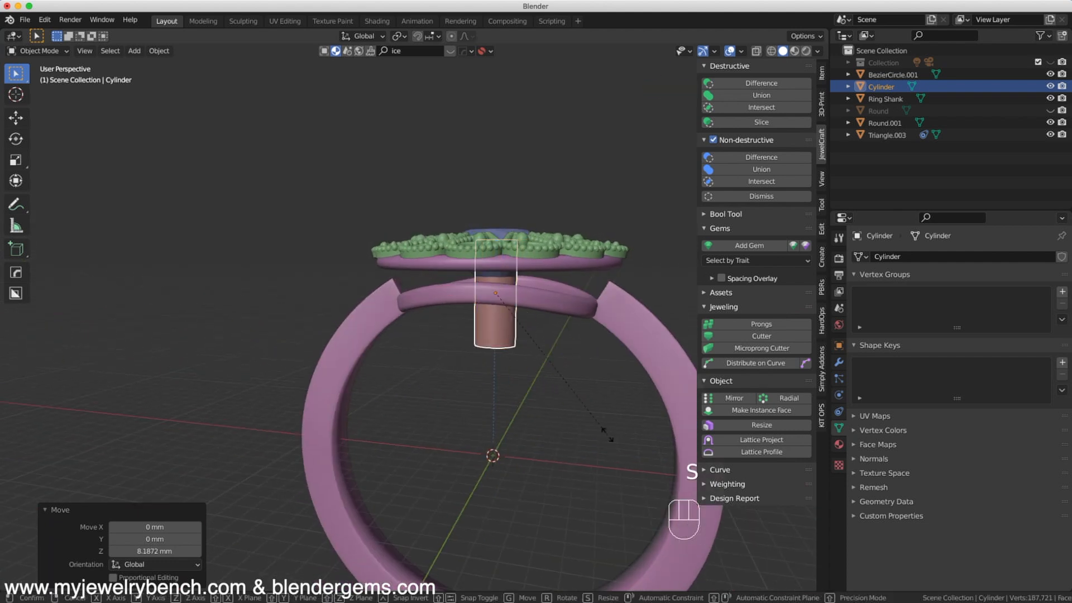
left_click(514, 372)
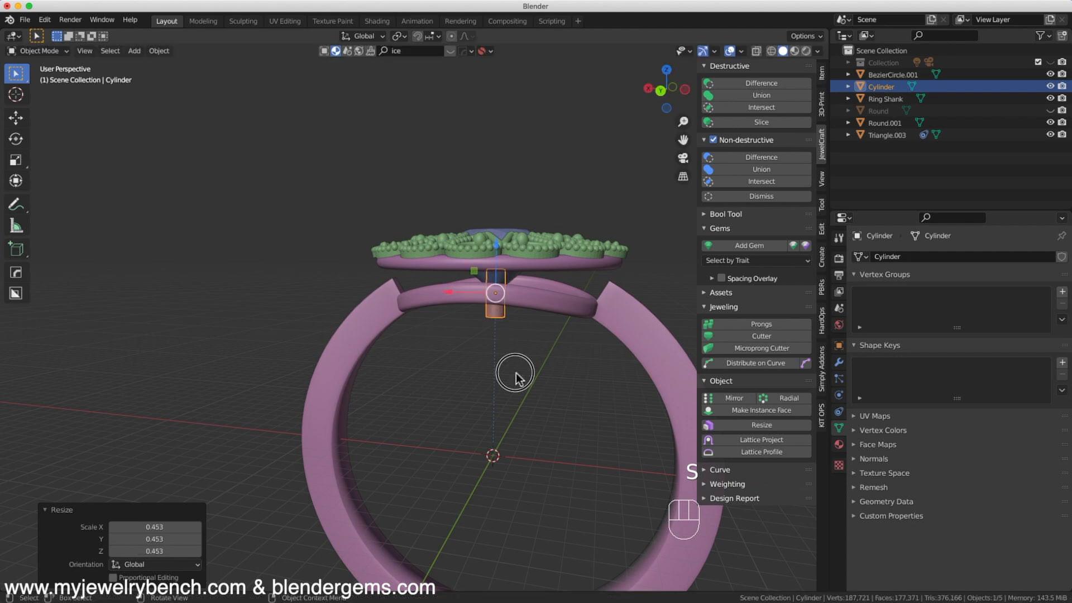
Add a Bezier circle with a 1 mm radius and raise it about 8.30 mm along Z.
middle_click_drag(562, 321, 574, 347)
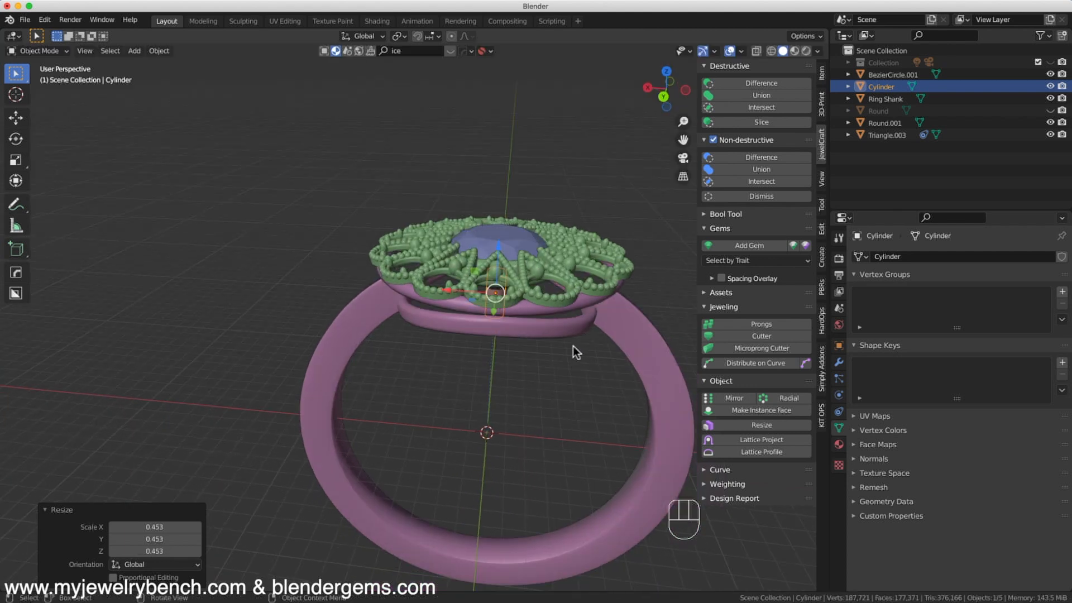
key("shift+a")
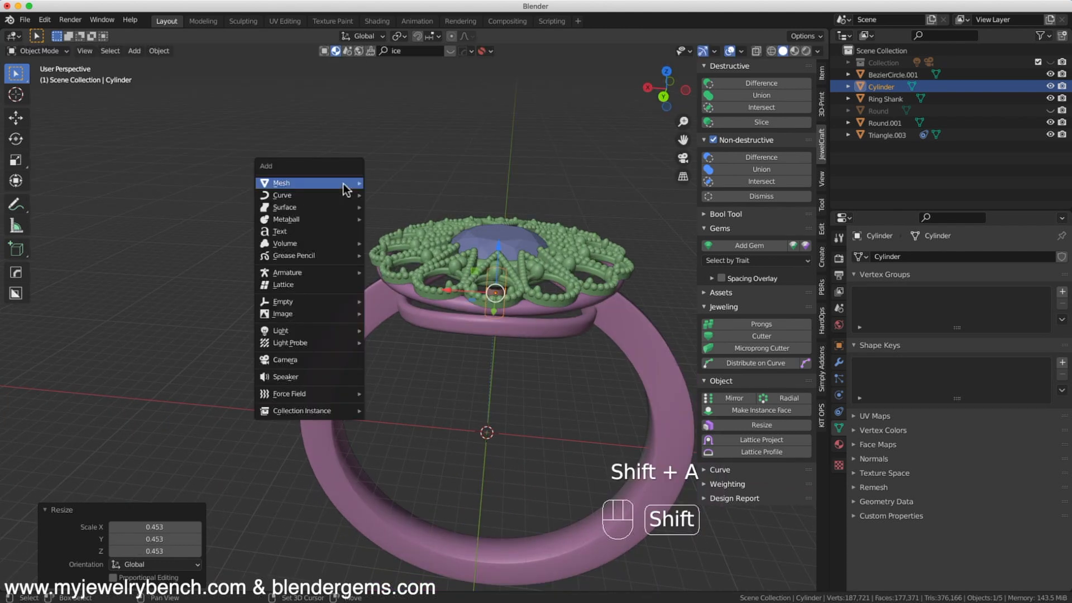
mouse_move(343, 184)
left_click(408, 205)
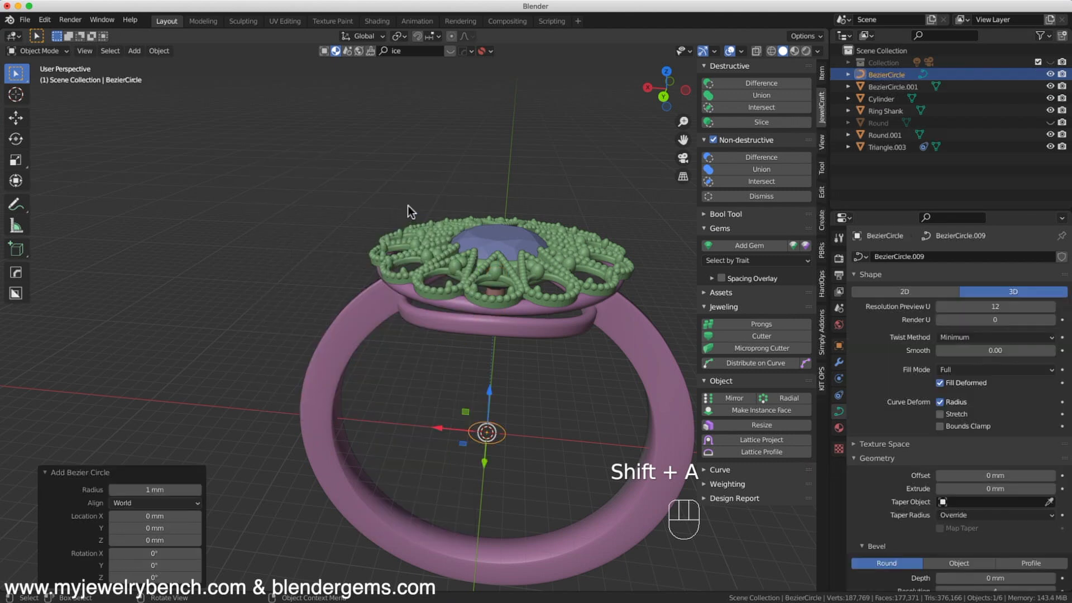
middle_click_drag(581, 371, 587, 334)
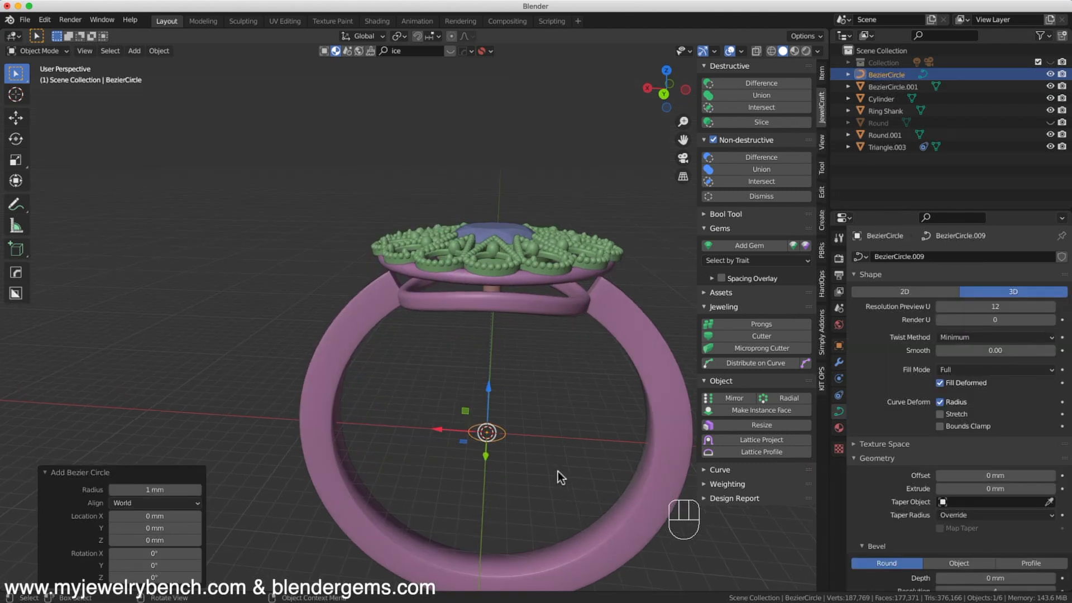
left_click_drag(489, 389, 521, 242)
Scale the new Bezier circle up uniformly to 3.695 and raise it about 4.02 mm along Z above the cluster.
key("s")
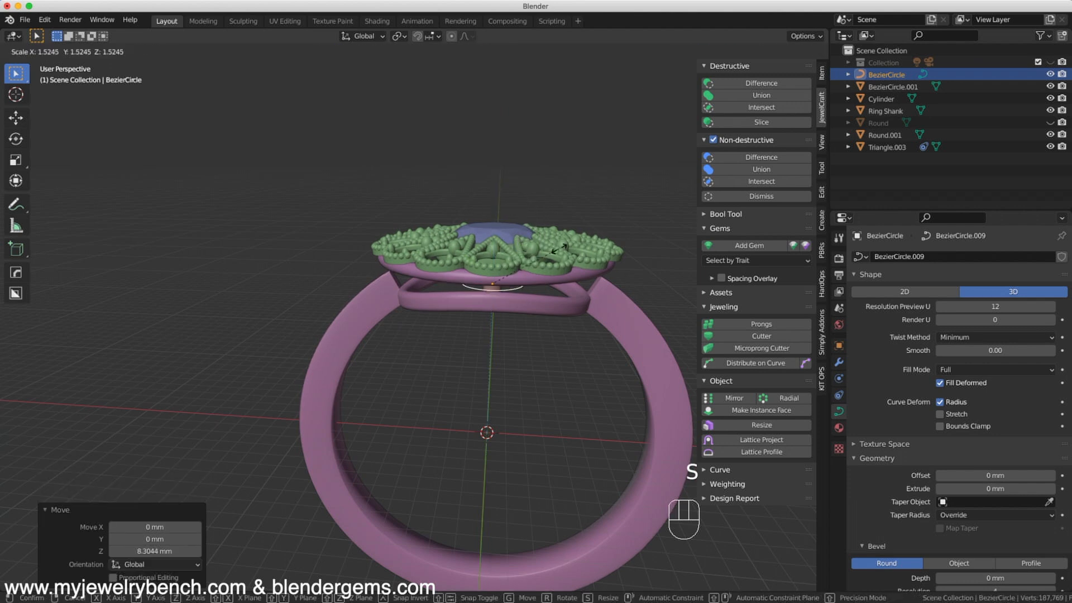
left_click(672, 284)
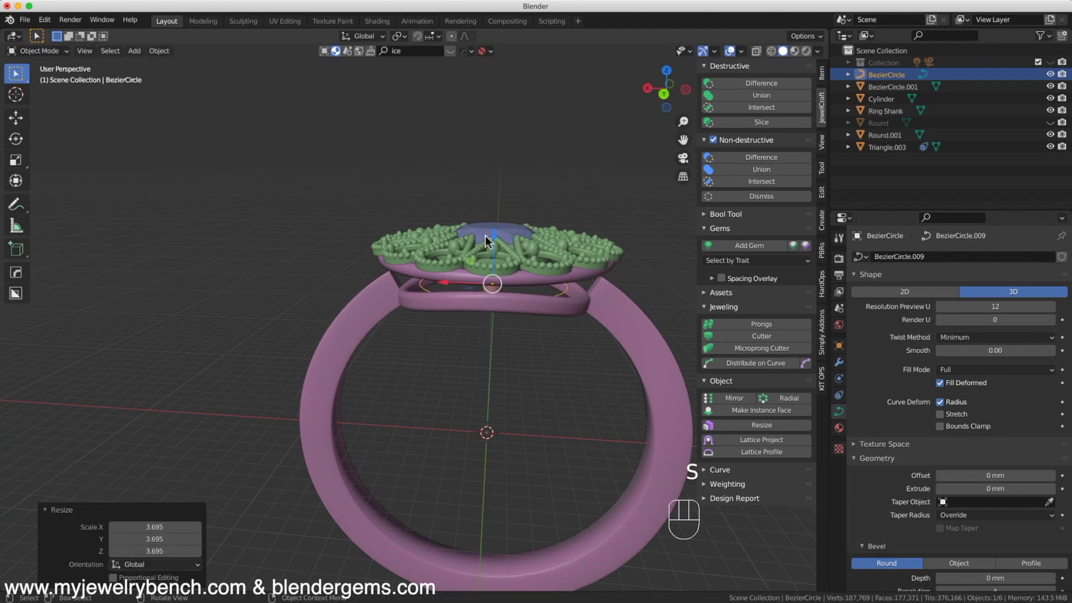
left_click_drag(488, 241, 476, 215)
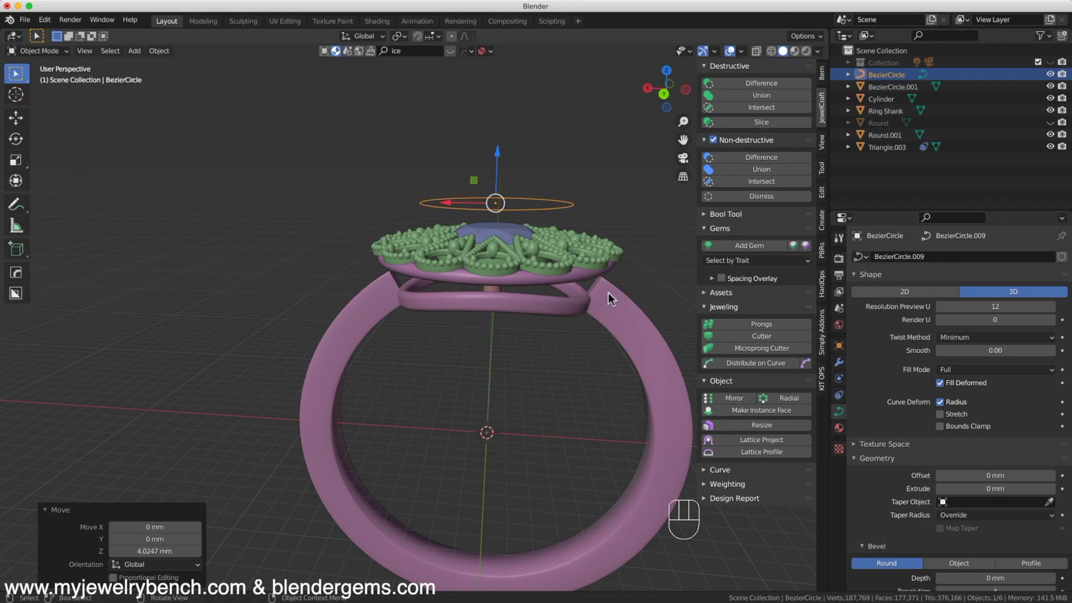
Scale the Bezier circle up uniformly to 1.350 so it follows the gallery rail under the cluster.
key("KP_7")
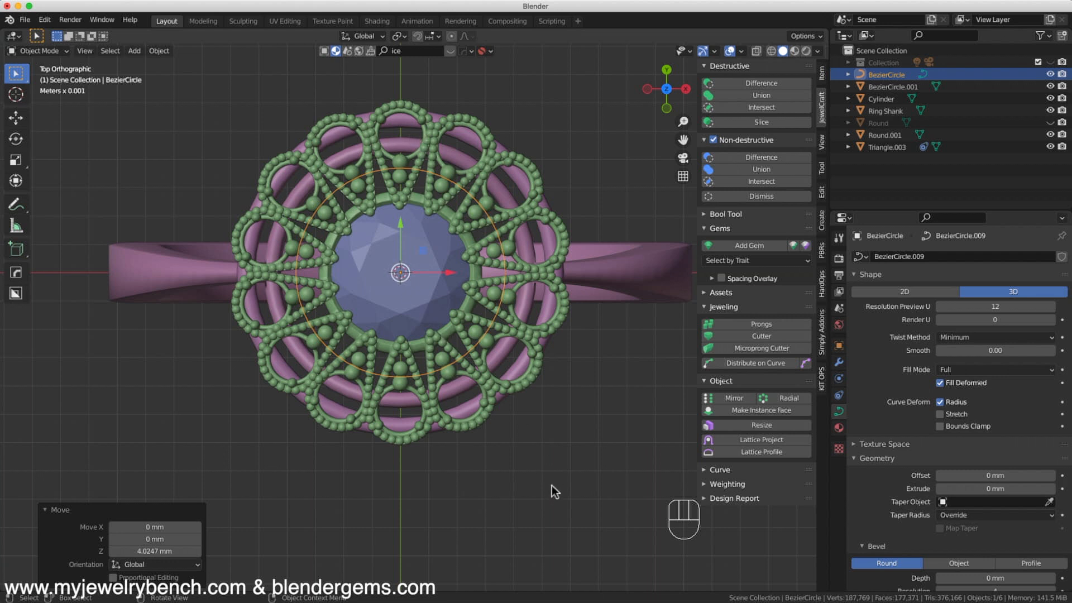
key("s")
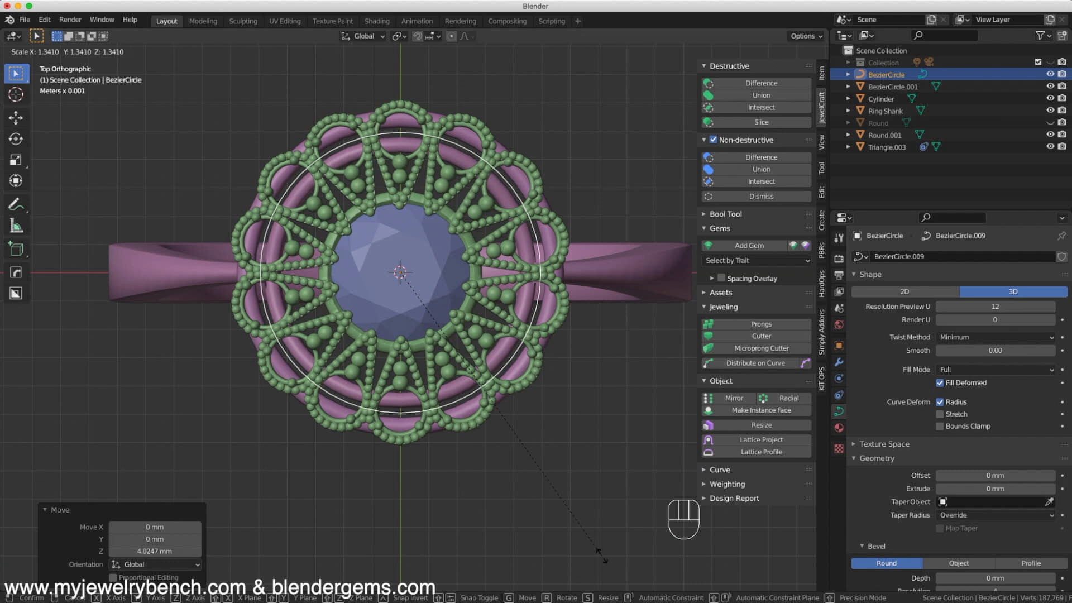
left_click(607, 556)
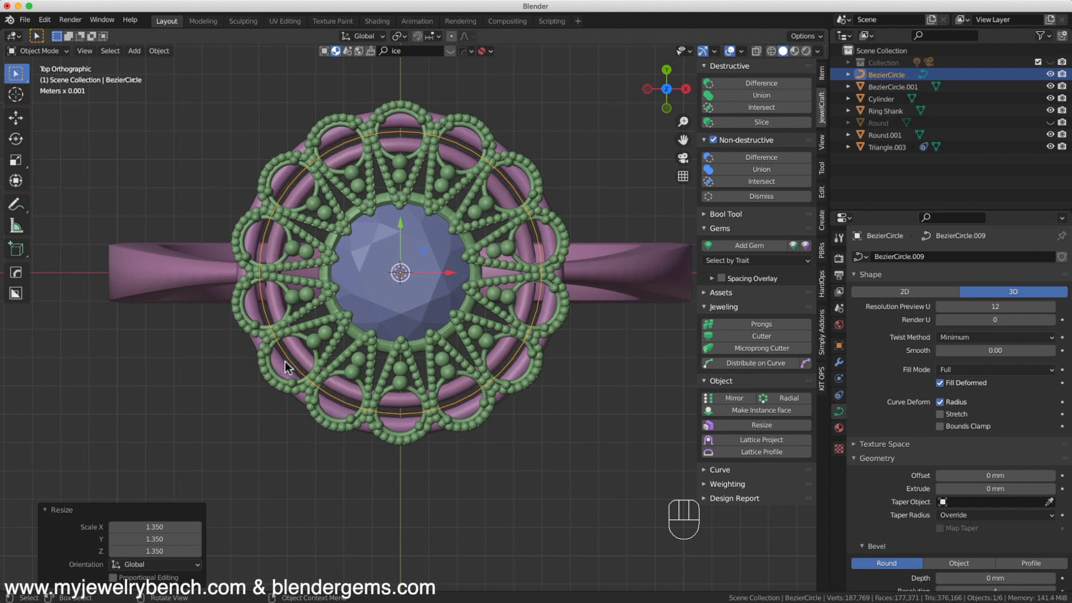
Raise the cylinder post about 4.38 mm along Z, out of the gallery and above the cluster.
middle_click_drag(410, 415, 441, 311)
left_click(399, 511)
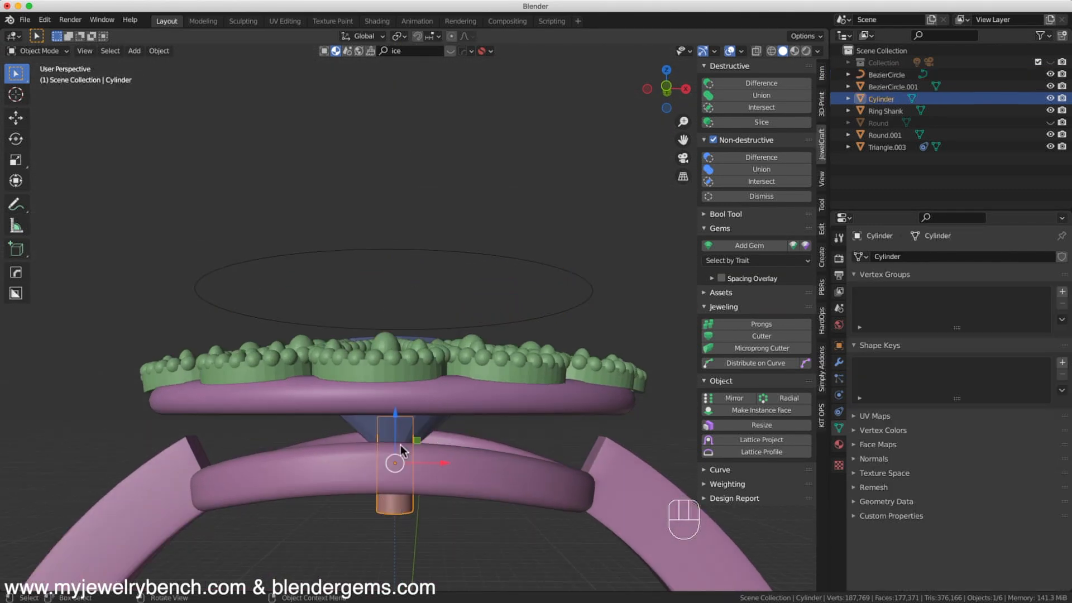
left_click_drag(396, 419, 411, 247)
middle_click_drag(412, 247, 421, 286)
Scale the cylinder post down uniformly to 0.693 and stretch it along Z by 1.363.
key("s")
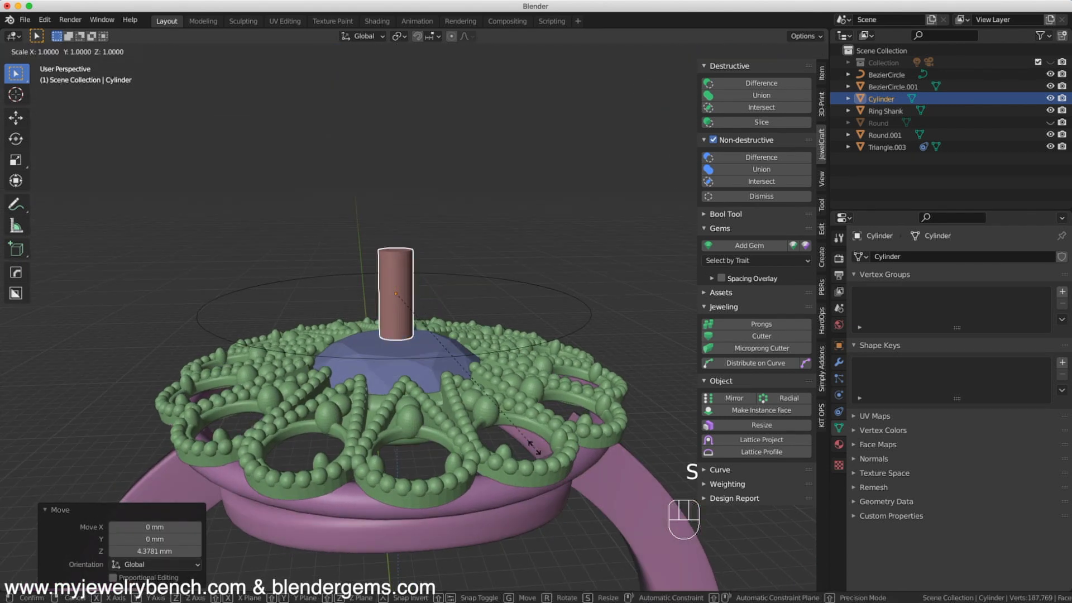
left_click(460, 424)
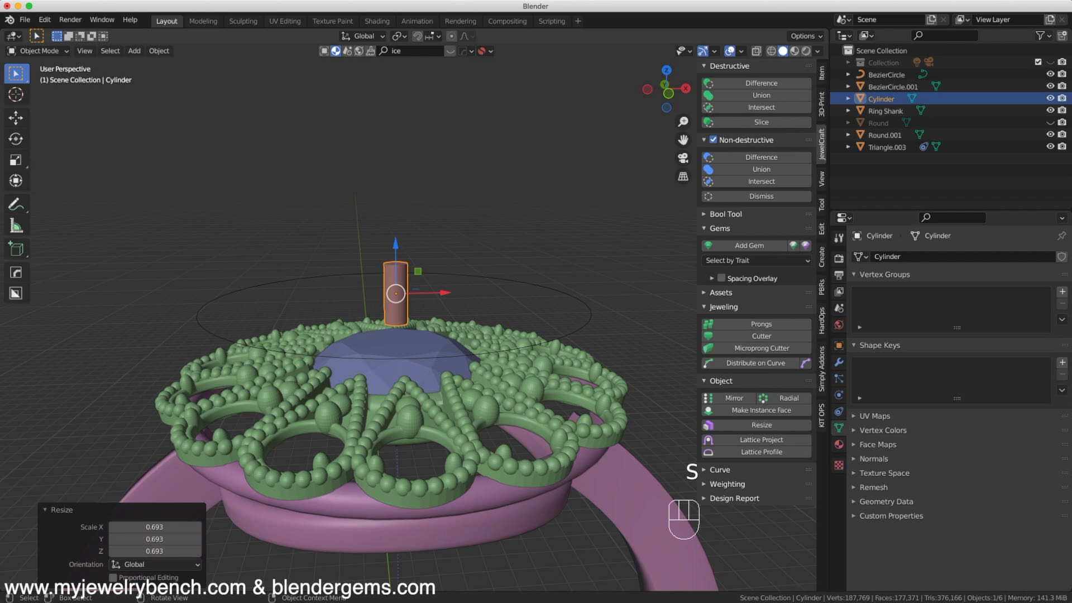
key("s")
key("z")
left_click(521, 446)
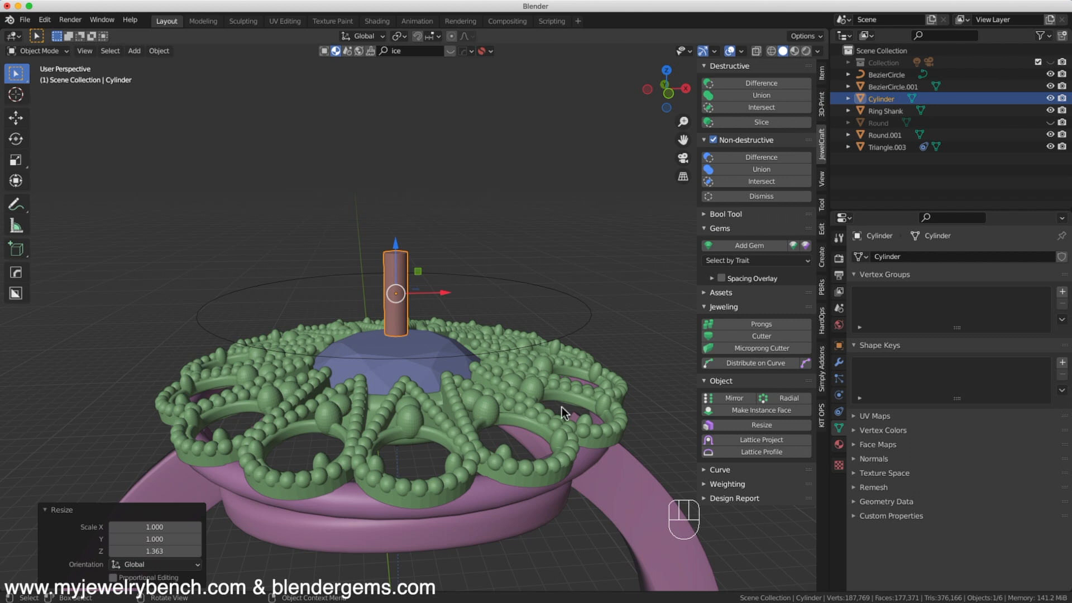
middle_click_drag(569, 524, 521, 404)
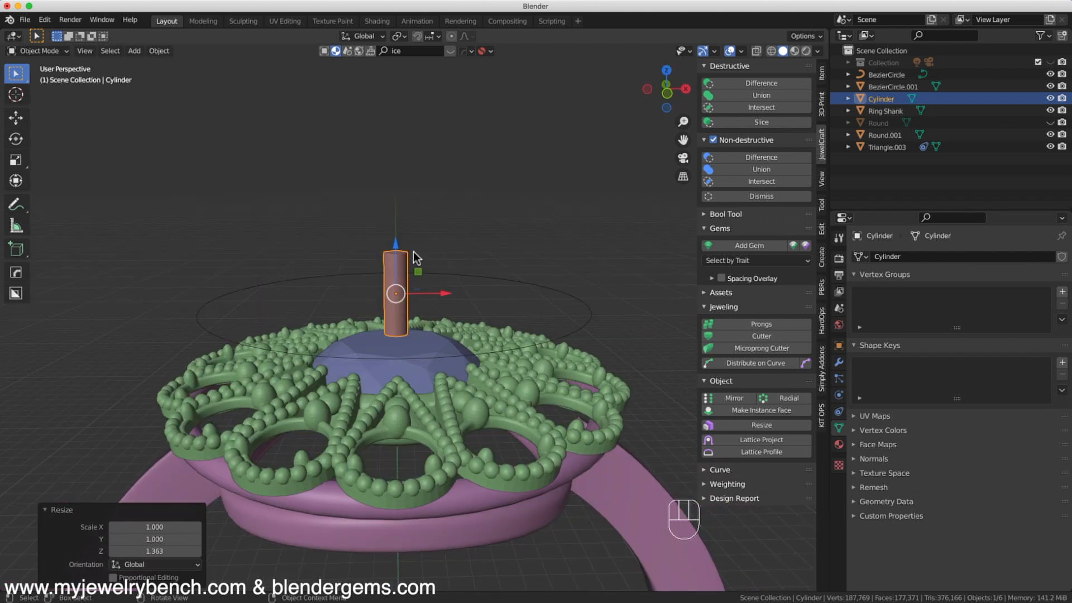
Lower the Bezier circle about 1.81 mm and the cylinder post about 3.70 mm along Z, beneath the cluster head.
left_click(502, 278)
left_click_drag(398, 253, 409, 334)
key("KP_1")
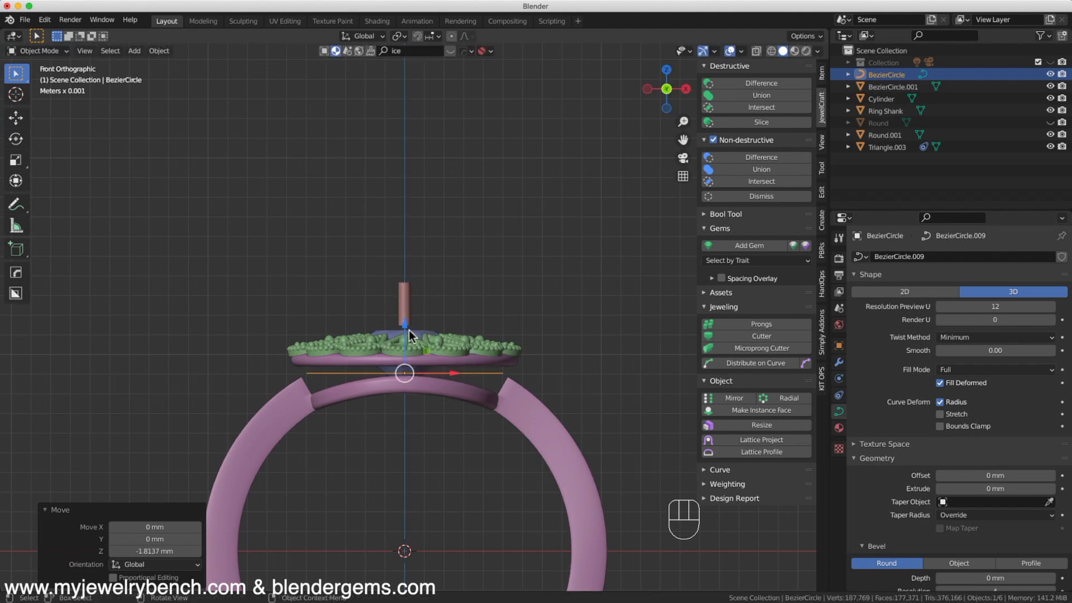
middle_click_drag(405, 330, 405, 347)
left_click(390, 282)
left_click_drag(396, 249, 406, 384)
middle_click_drag(424, 352, 463, 316)
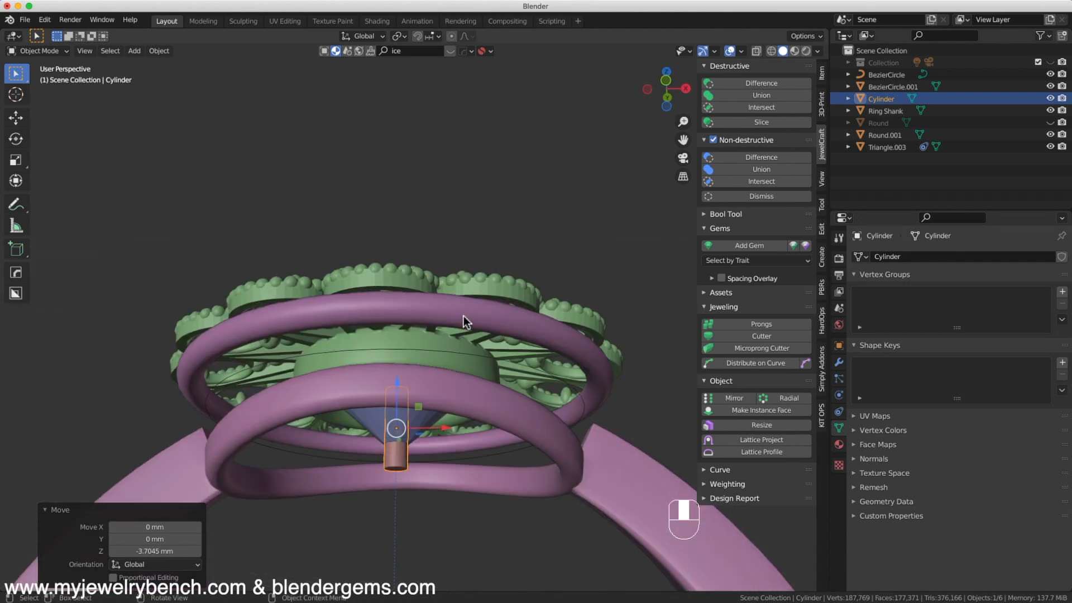
Distribute the cylinder post along the Bezier circle with Distribute on Curve.
middle_click_drag(514, 357, 585, 380)
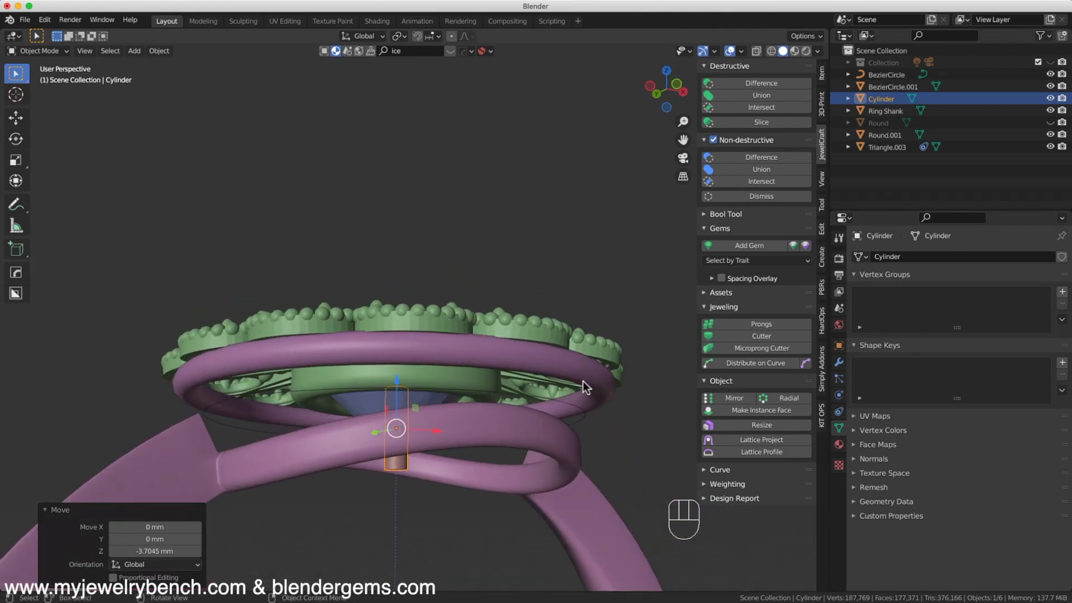
left_click(543, 402, "shift")
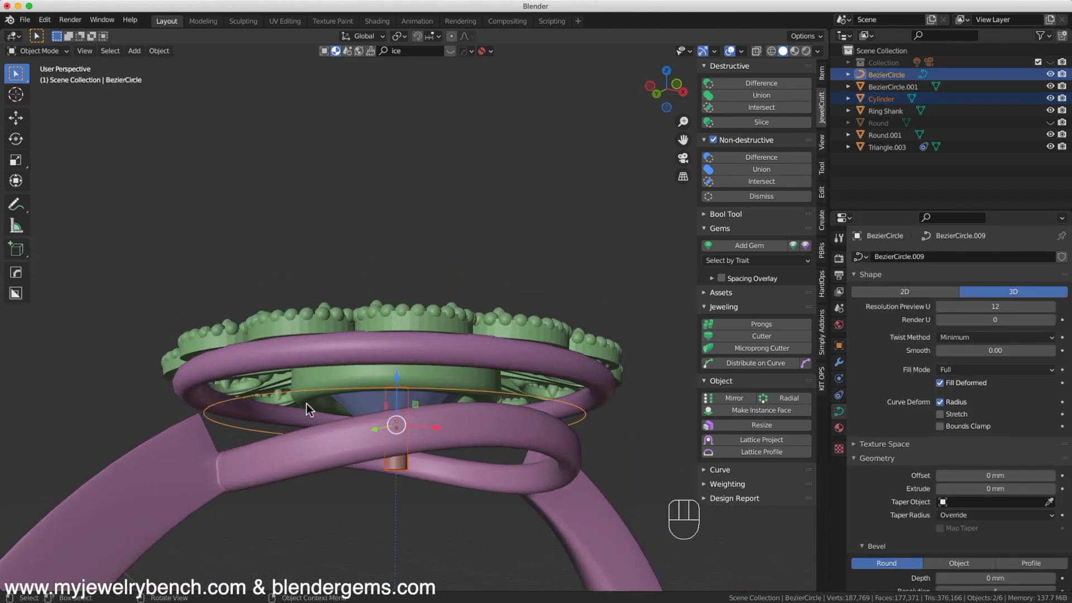
middle_click_drag(468, 424, 441, 386)
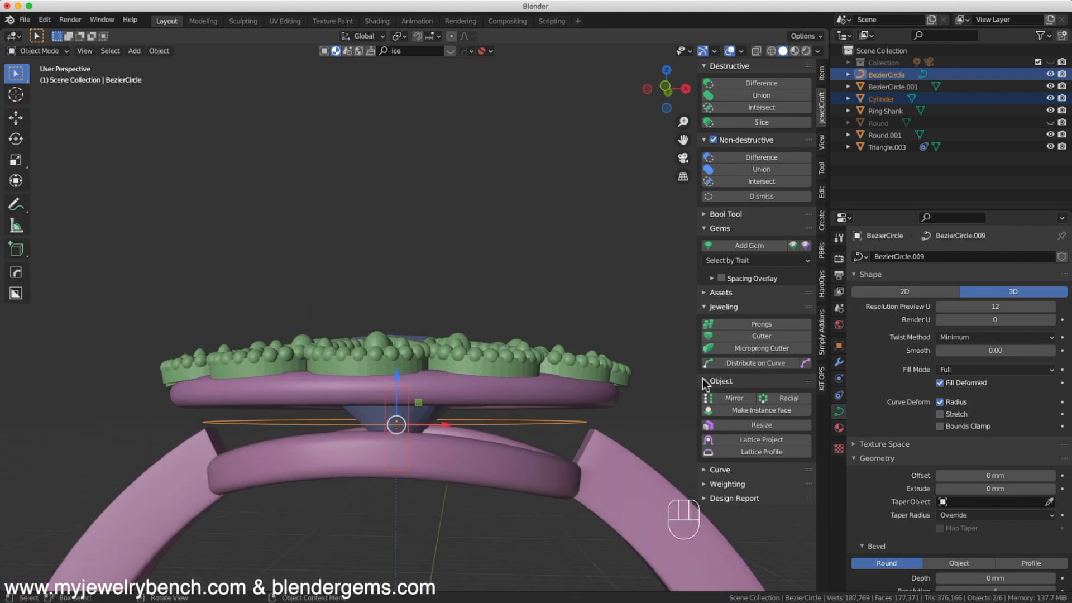
left_click(741, 362)
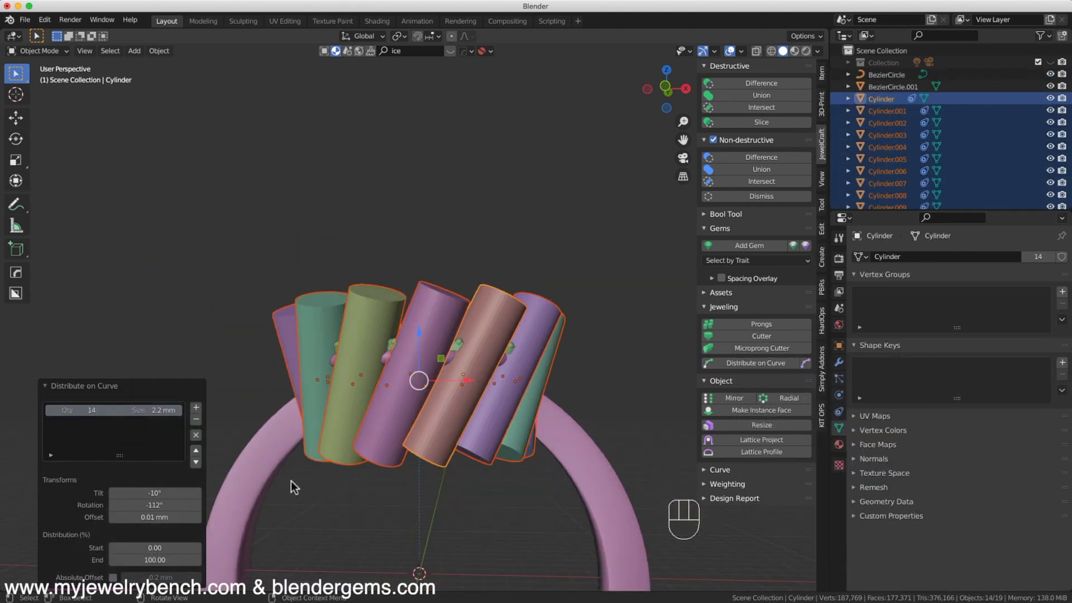
Set the tilt and the rotation of the distributed posts to 0°.
left_click(160, 493)
type("-10.5d")
type("0")
left_click(164, 501)
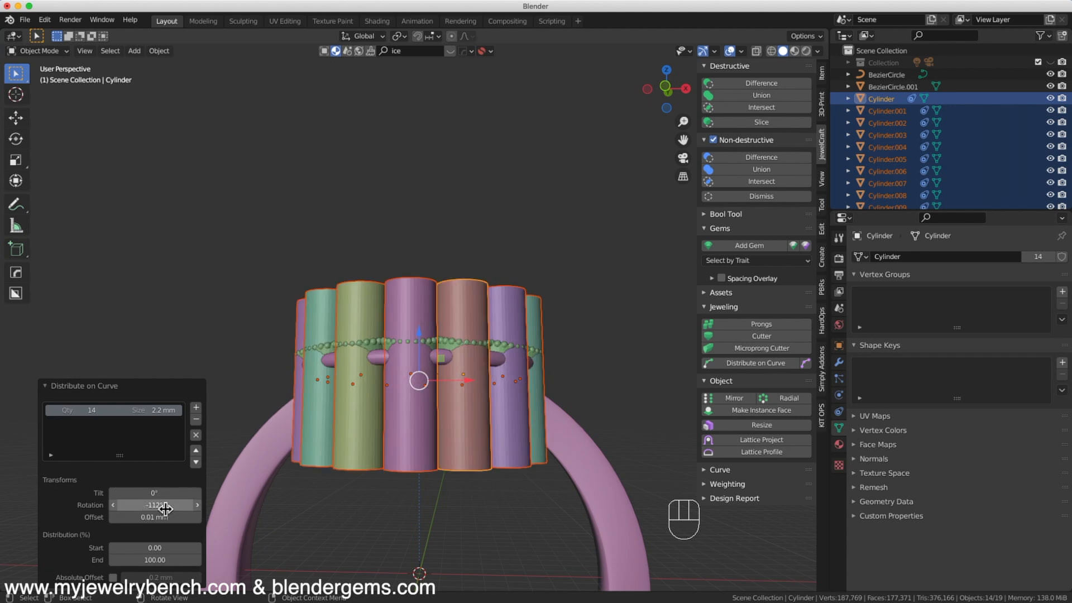
key("KP_0")
key("KP_Enter")
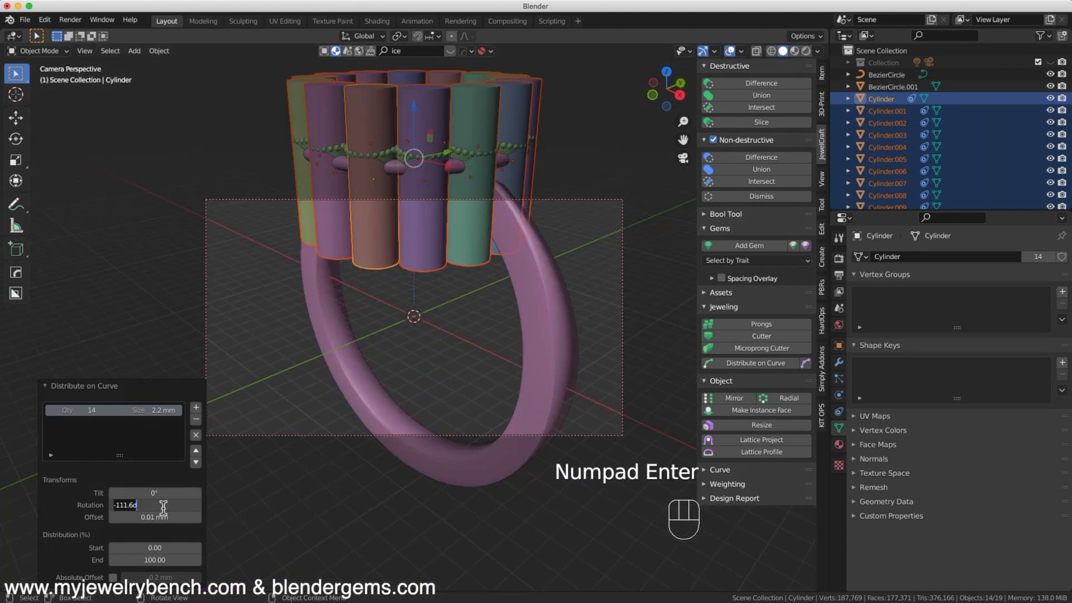
type("0")
key("KP_Enter")
key("KP_0")
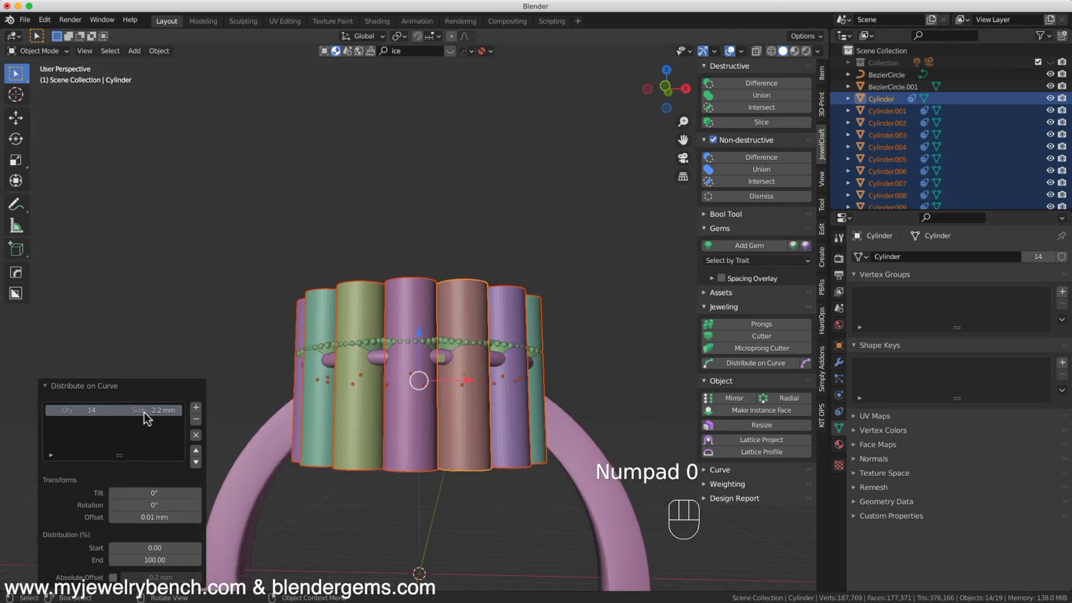
Reduce the size of the 14 distributed posts to 0.58 mm.
left_click_drag(155, 410, 167, 414)
middle_click_drag(503, 344, 386, 302)
key("KP_1")
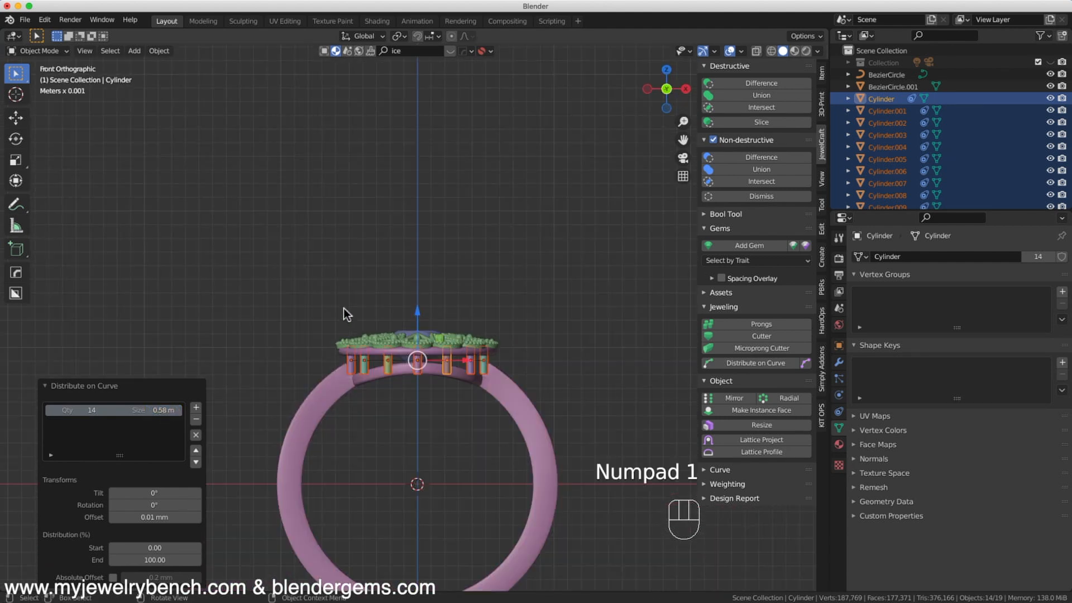
scroll(391, 390, "up", 6)
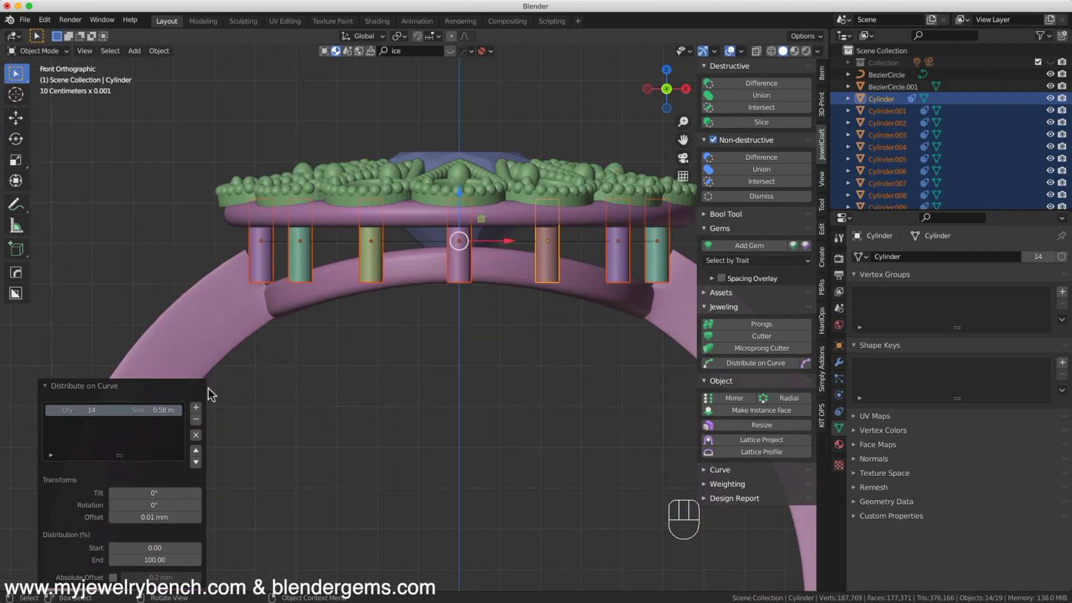
Set the tilt of the distributed posts to -23° so they lean between the upper rail and the arched support.
left_click_drag(155, 493, 117, 493)
middle_click_drag(391, 436, 740, 396)
scroll(412, 331, "down", 7)
middle_click_drag(412, 332, 437, 326)
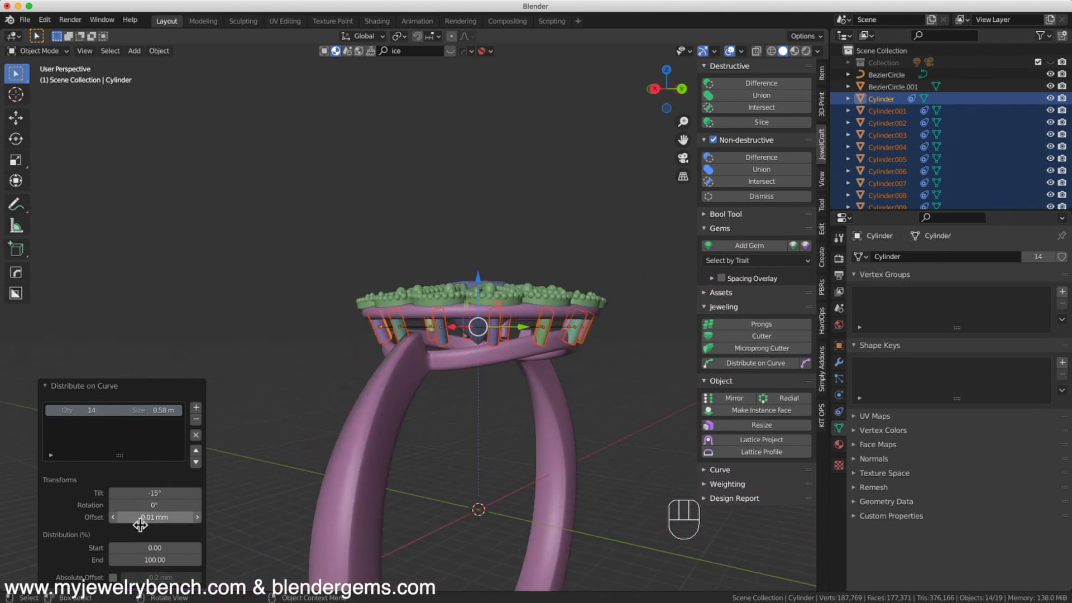
left_click_drag(159, 494, 159, 495)
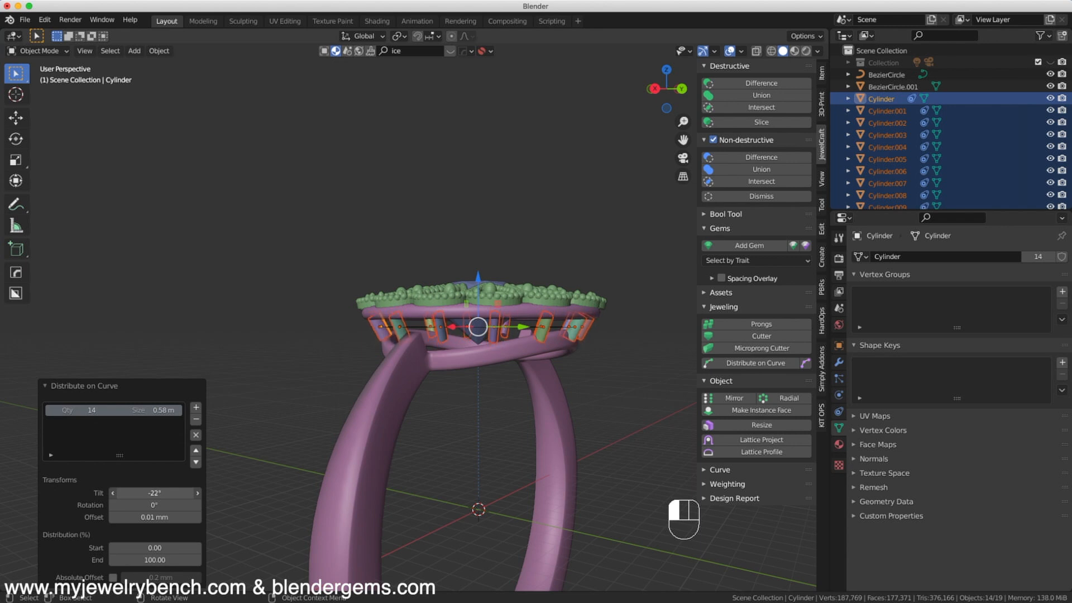
left_click_drag(159, 495, 161, 495)
scroll(462, 352, "up", 7)
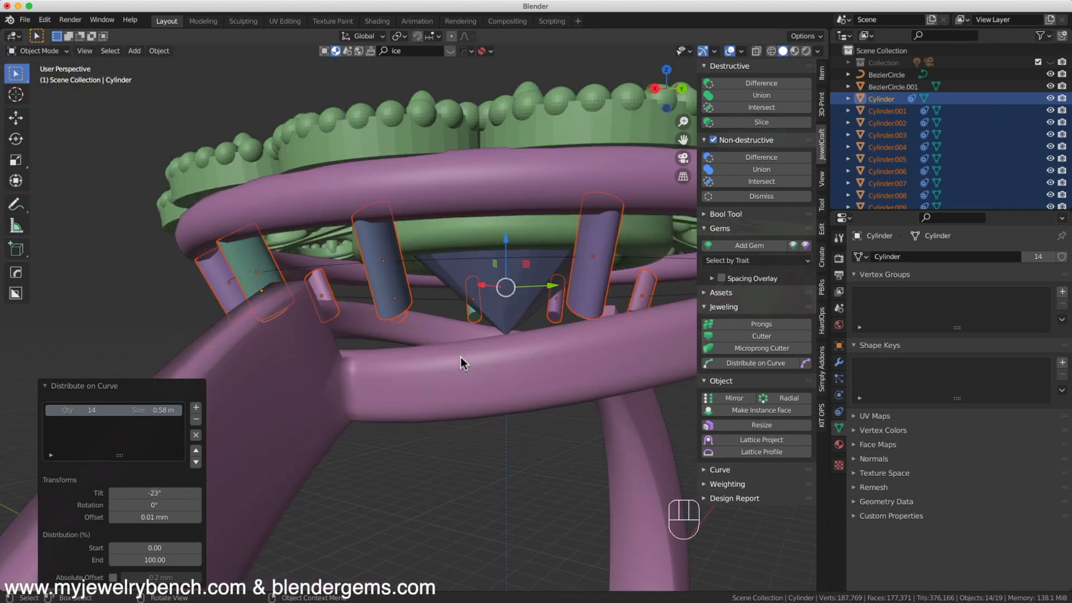
middle_click_drag(437, 377, 340, 380)
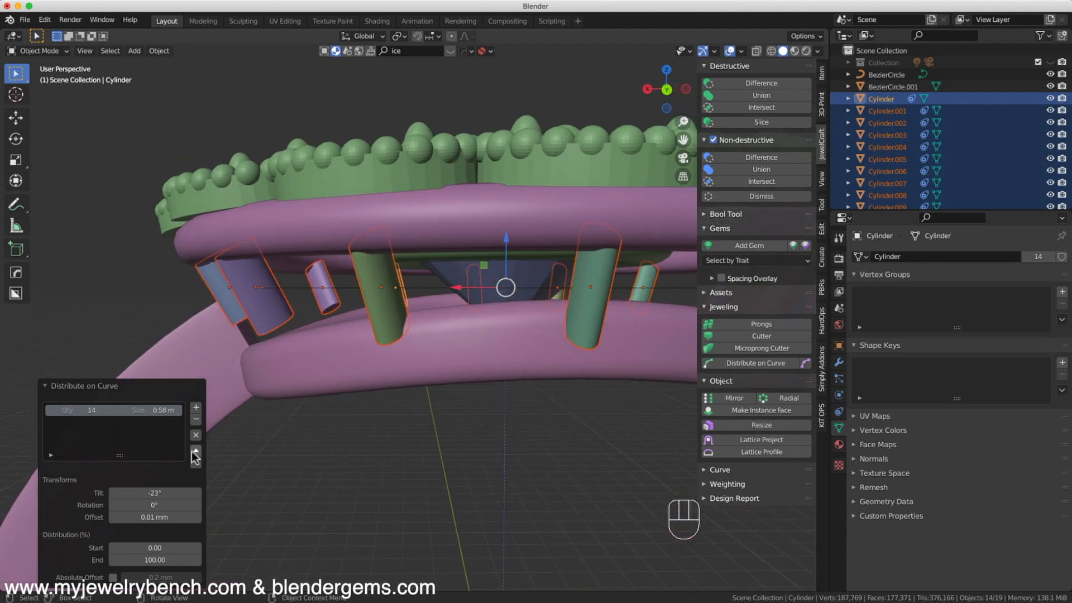
scroll(321, 350, "down", 5)
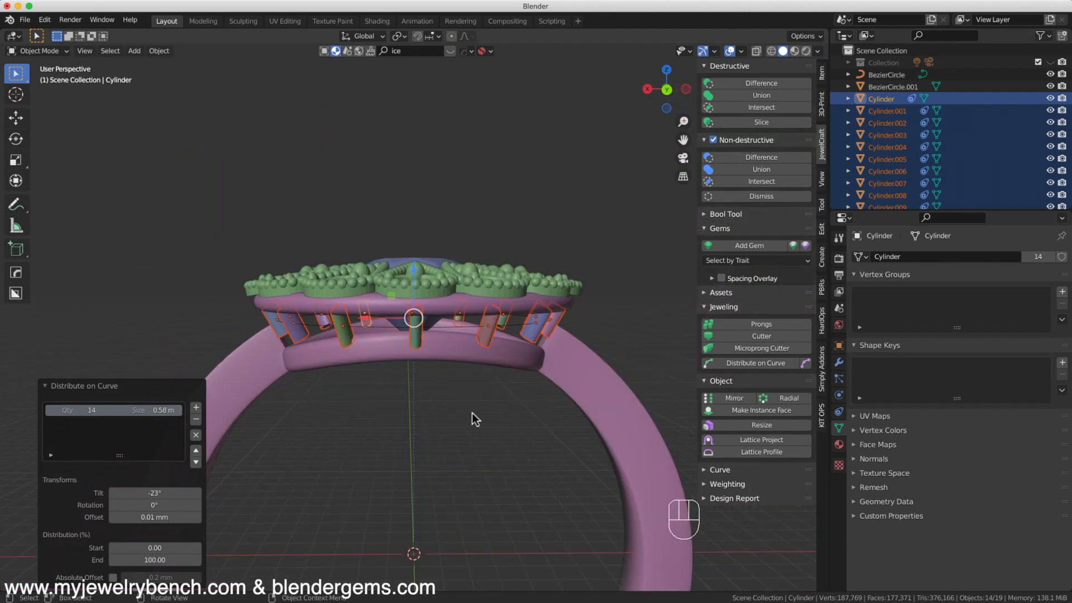
Stretch all the distributed posts along global Z and lower them about 0.04 mm.
middle_click_drag(353, 344, 391, 356)
key("s")
key("z")
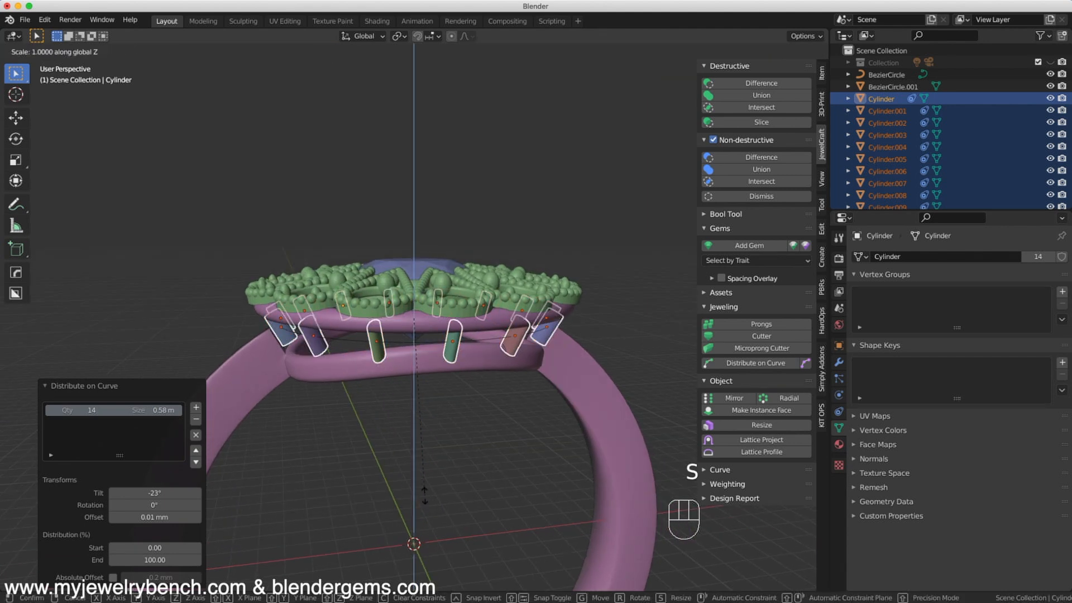
left_click(572, 538)
middle_click_drag(413, 335, 454, 337)
left_click_drag(414, 273, 418, 280)
Scale all the distributed posts down uniformly to 0.970.
middle_click_drag(494, 360, 319, 358)
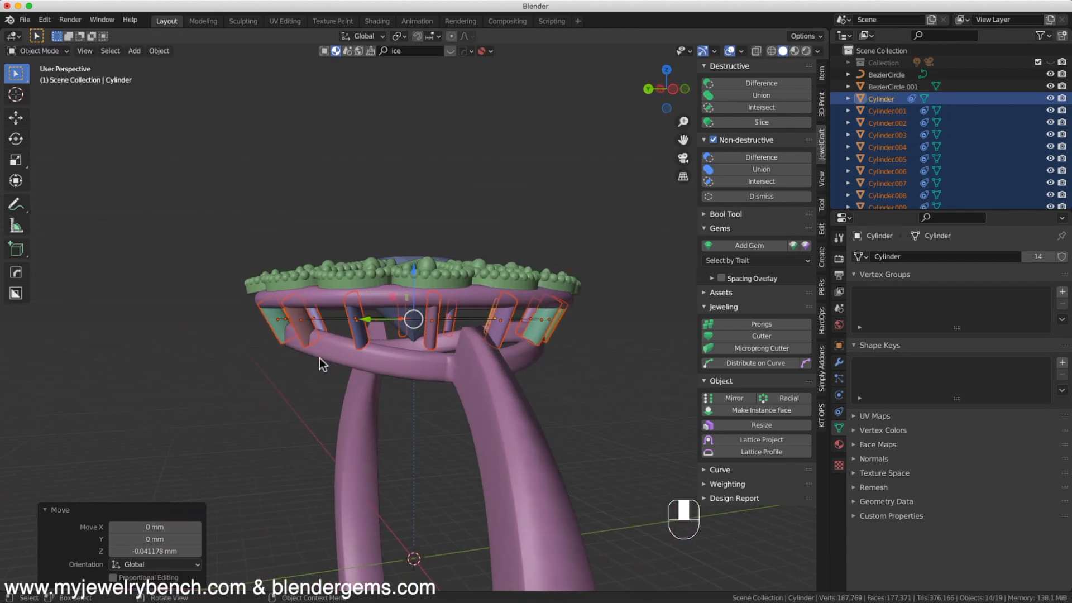
key("s")
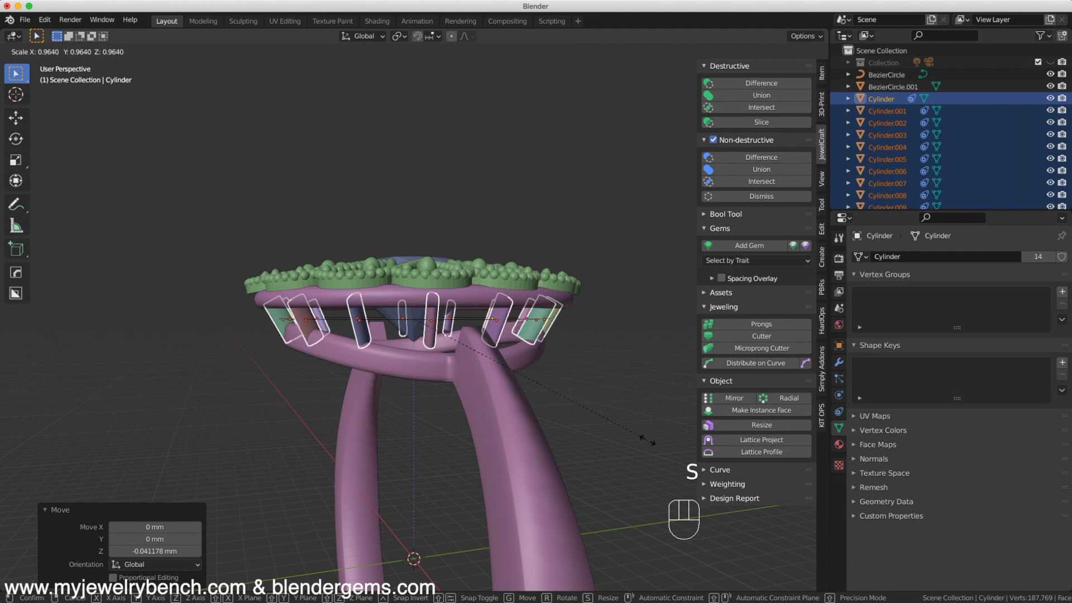
left_click(648, 441)
Select the tilted post beside the shank shoulder and set the transform orientation to Normal.
middle_click_drag(488, 335, 591, 331)
scroll(350, 353, "up", 2)
scroll(350, 353, "up", 2)
middle_click_drag(360, 351, 421, 359)
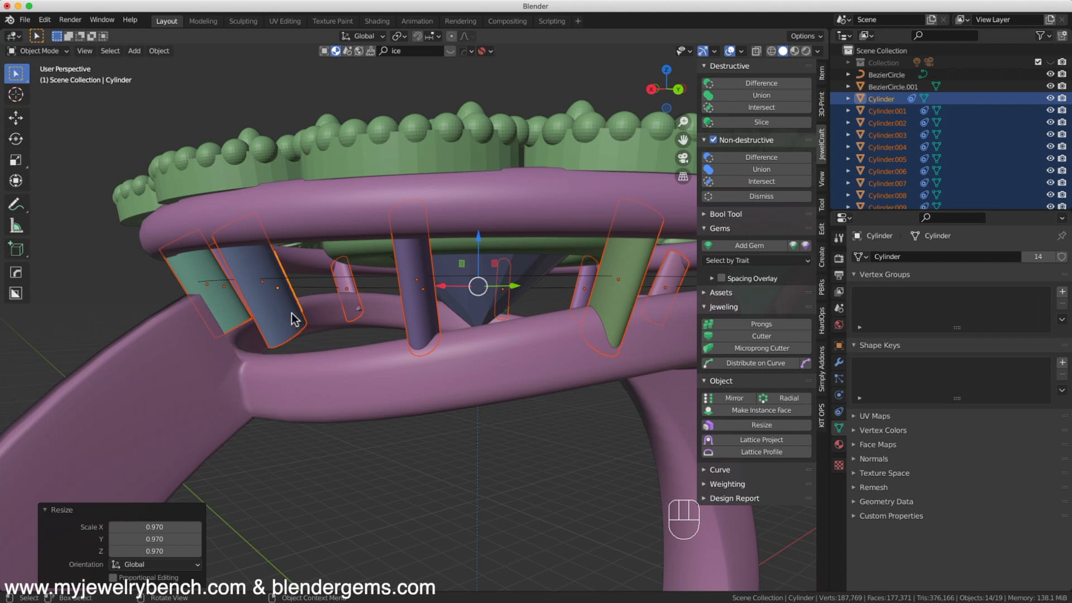
middle_click_drag(248, 317, 211, 309)
middle_click_drag(282, 349, 317, 332)
left_click(253, 295)
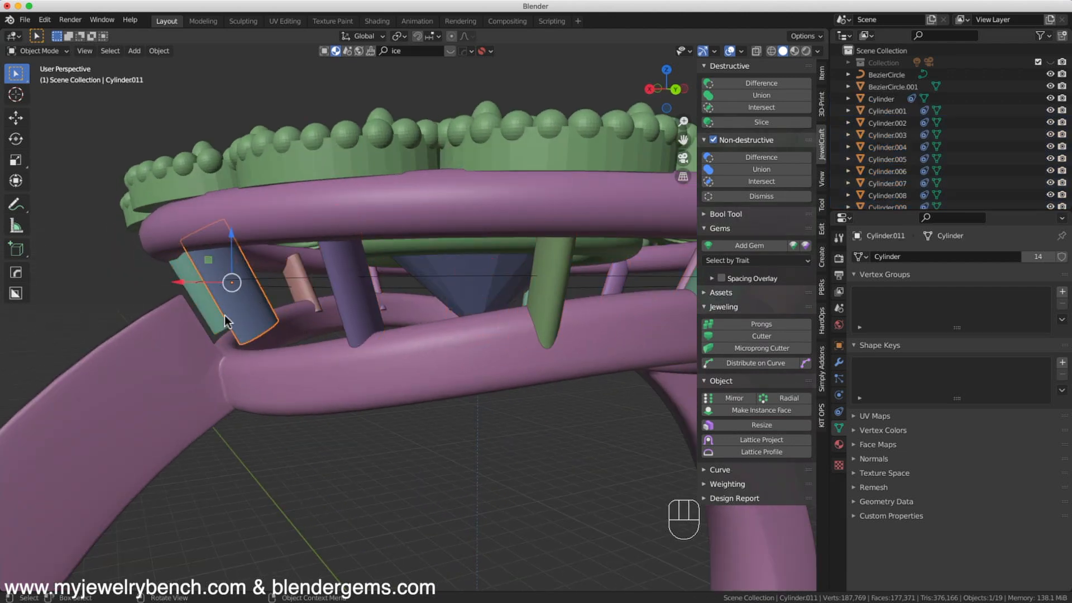
left_click(360, 38)
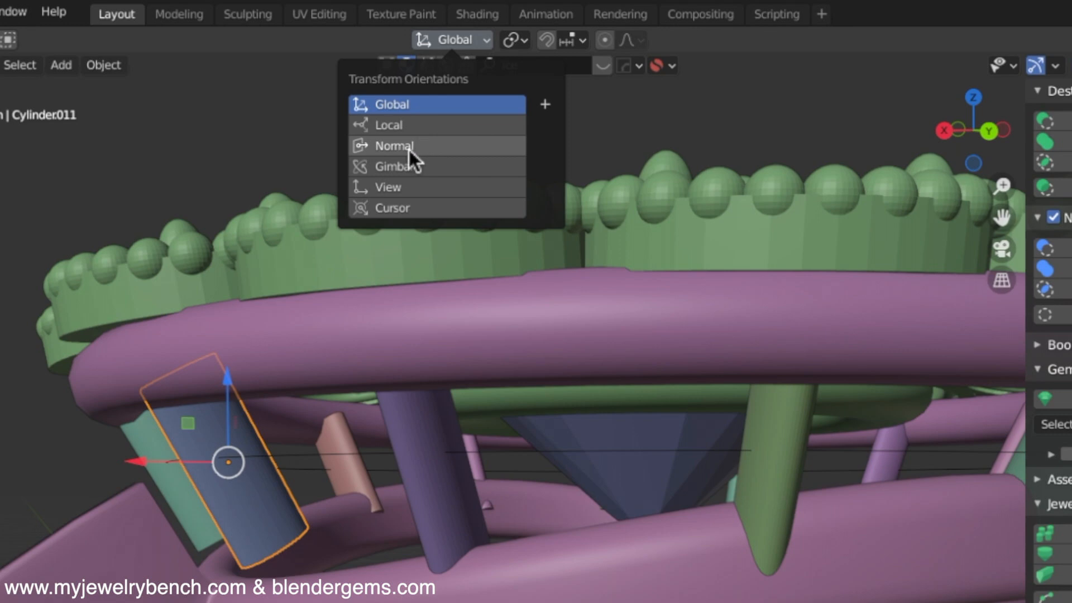
left_click(407, 147)
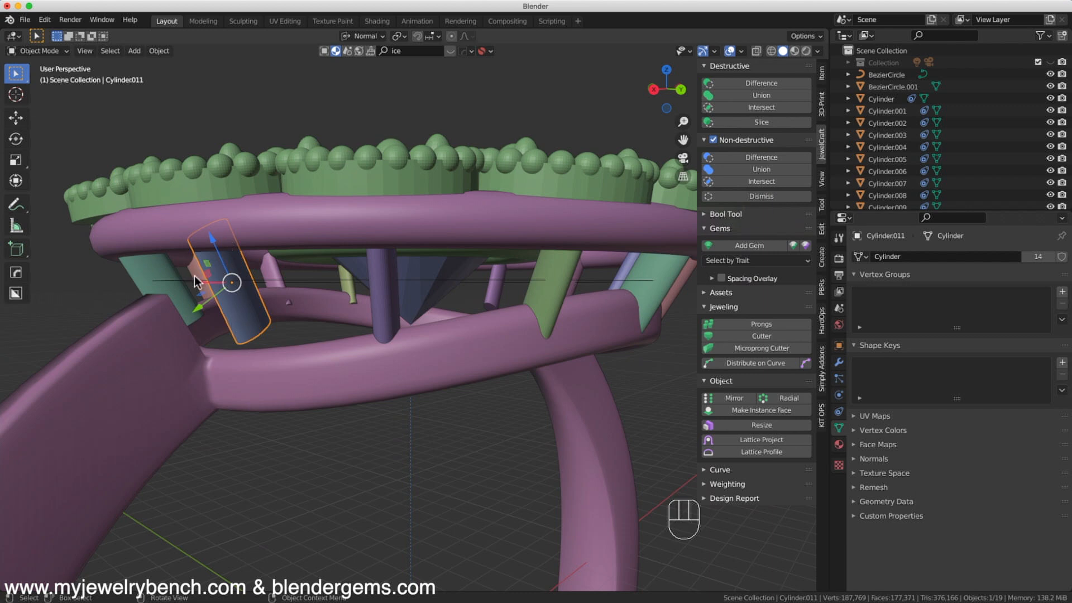
middle_click_drag(166, 283, 275, 285)
Add the neighbouring post across the shank shoulder to the selection and stretch both along normal Z by 1.470.
left_click(82, 320, "shift")
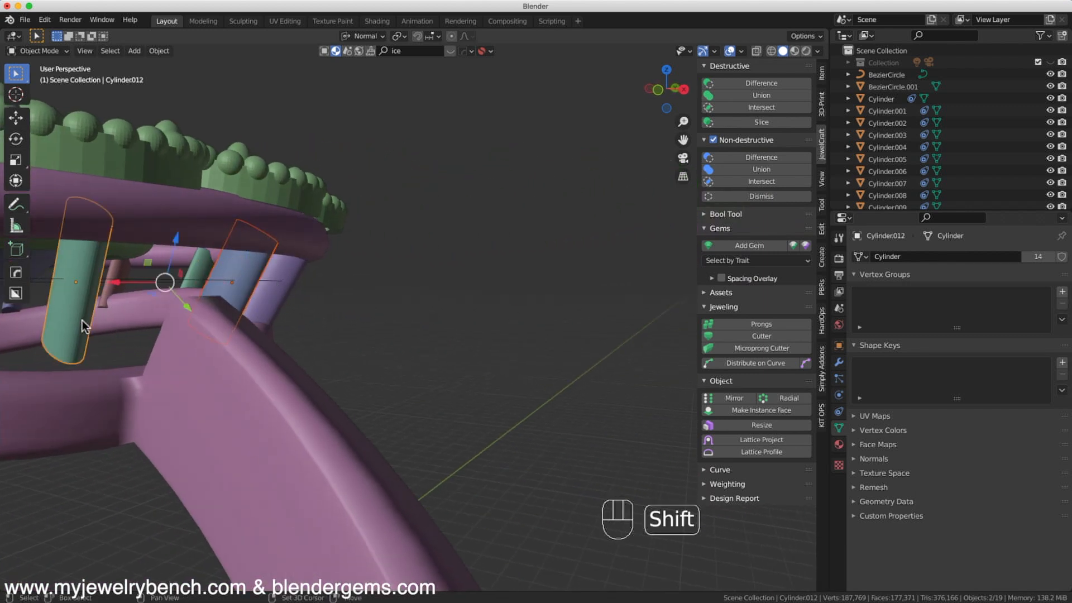
middle_click_drag(138, 318, 374, 337)
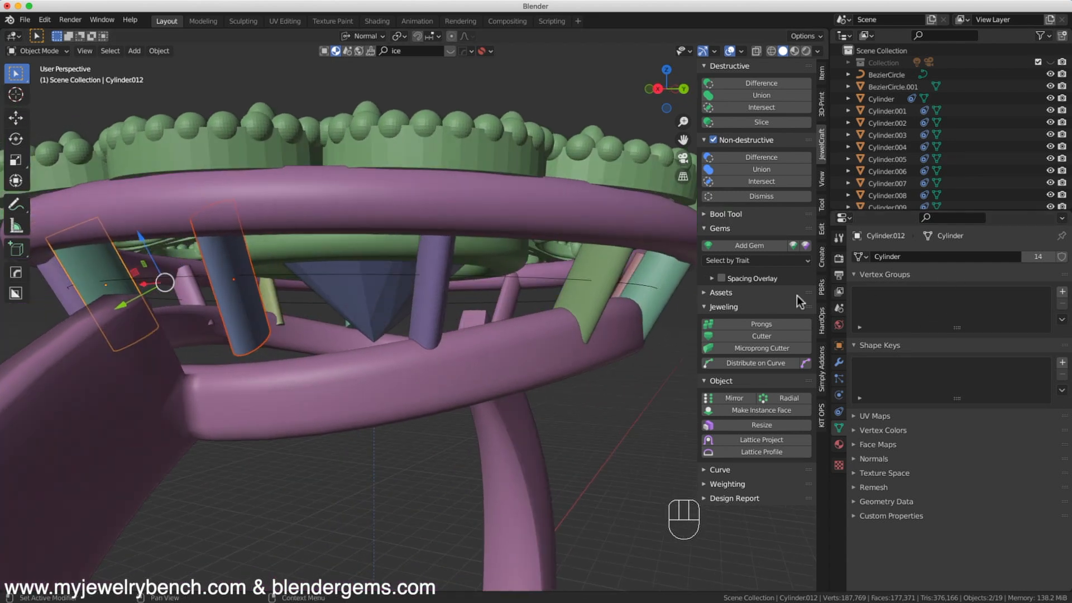
key("s")
key("z")
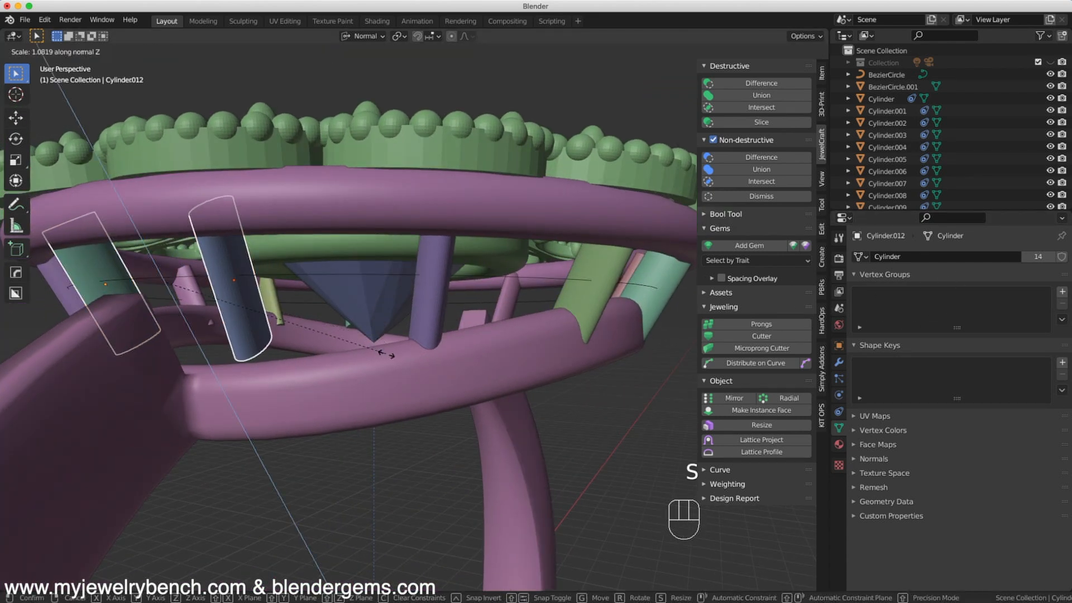
left_click(454, 407)
middle_click_drag(455, 407, 534, 336)
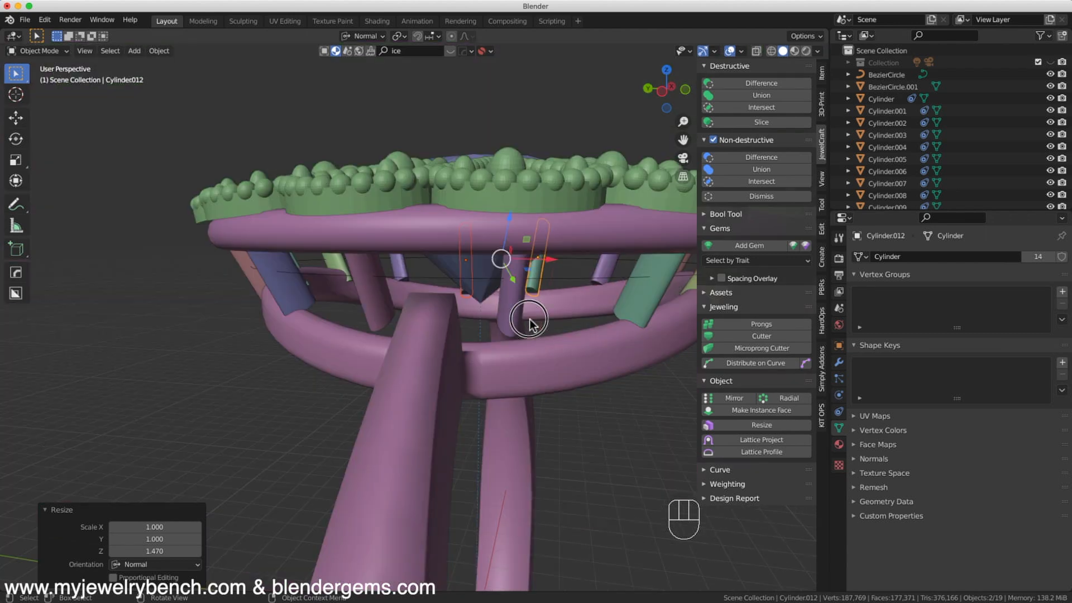
Stretch the pair of tilted posts flanking the opposite shank shoulder by 1.572 along their normal Z.
left_click(514, 325)
left_click(514, 324)
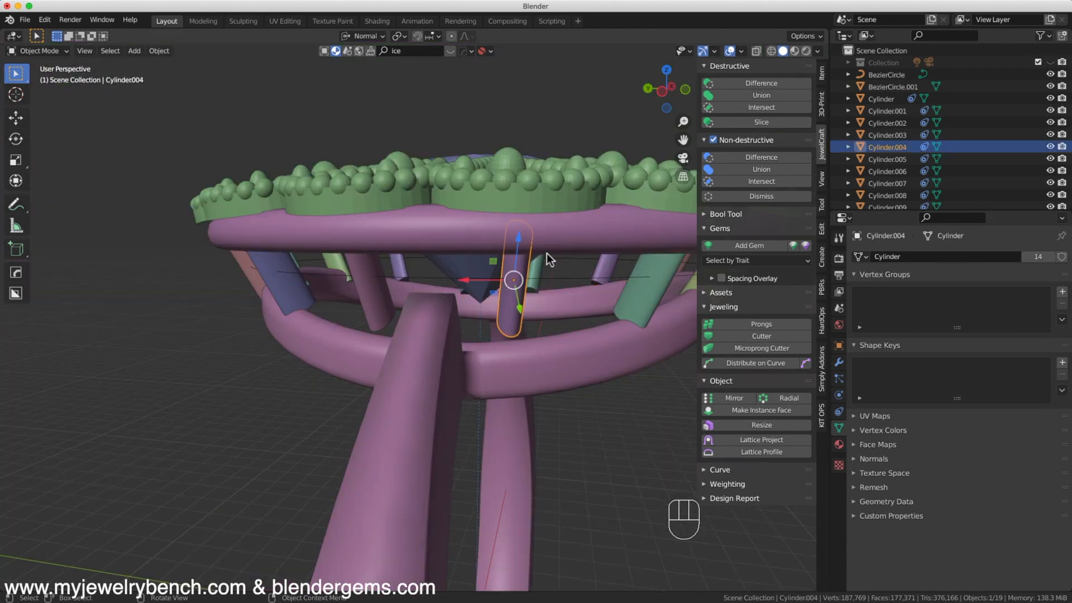
left_click(379, 296, "shift")
middle_click_drag(396, 307, 356, 246)
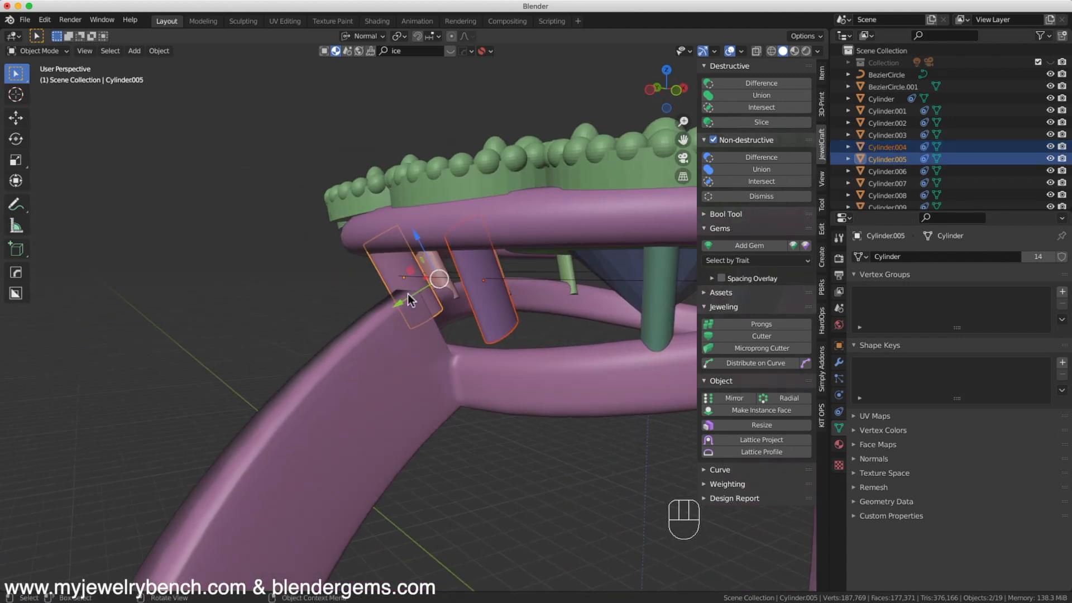
key("s")
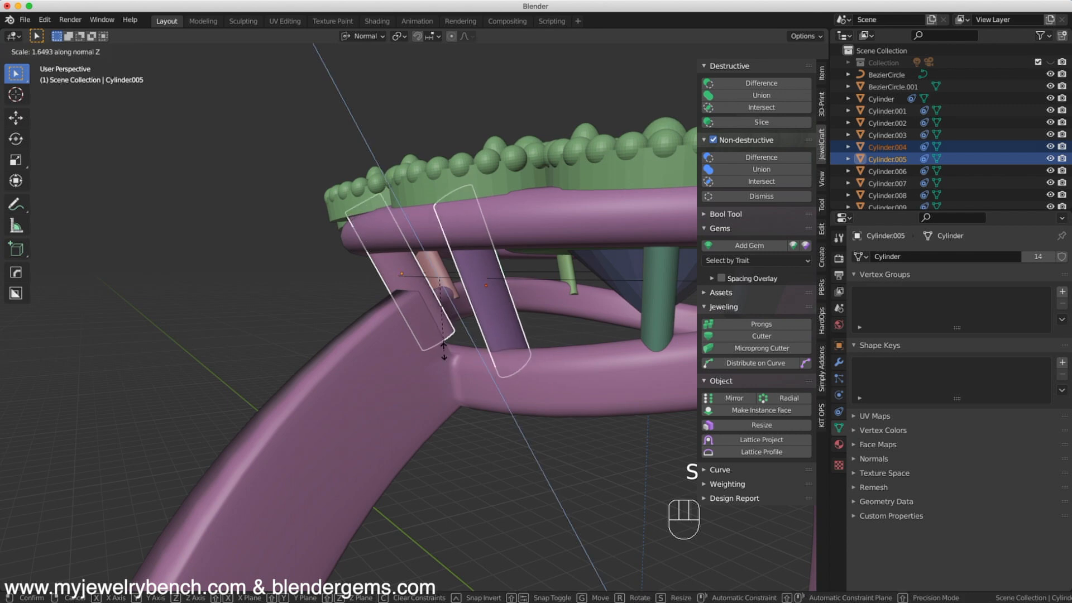
left_click(443, 347)
Select the six tilted posts along one side of the under-gallery together with the shank and Union them into the shank.
middle_click_drag(443, 347, 233, 206)
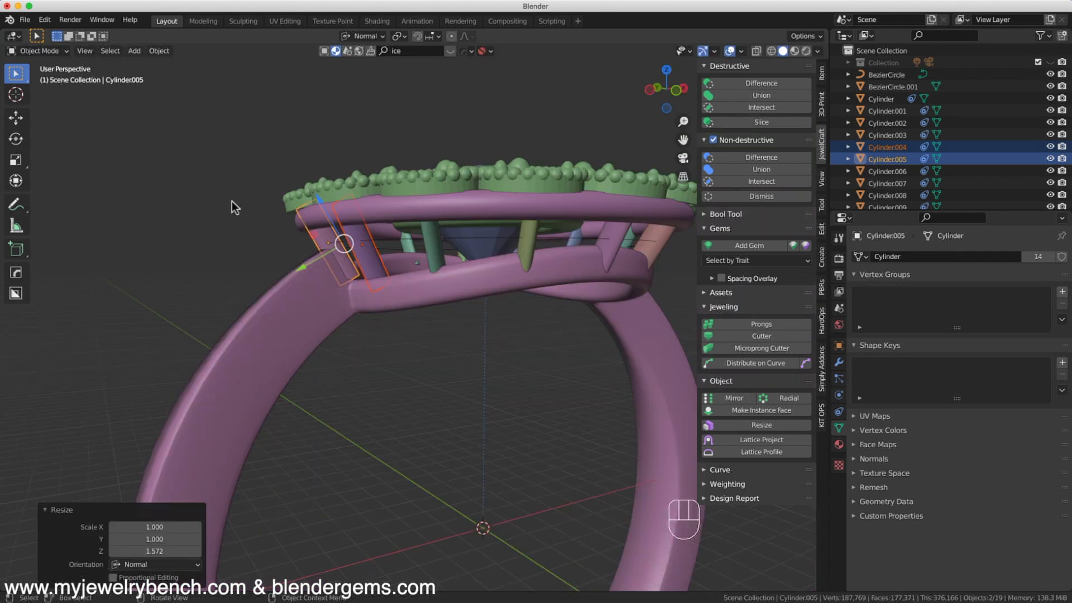
middle_click_drag(311, 227, 464, 260)
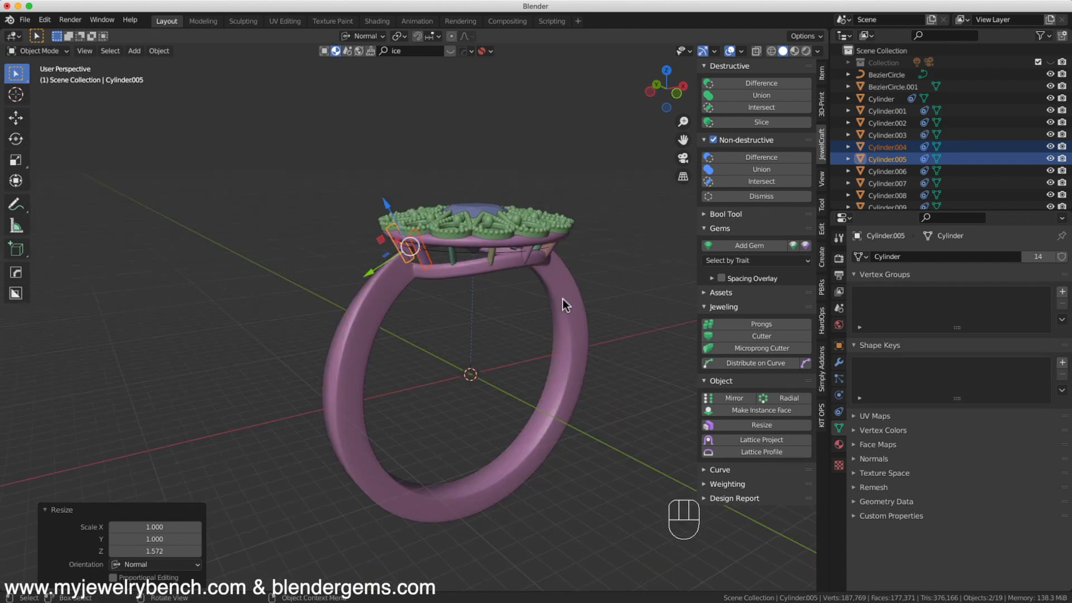
middle_click_drag(504, 231, 622, 272)
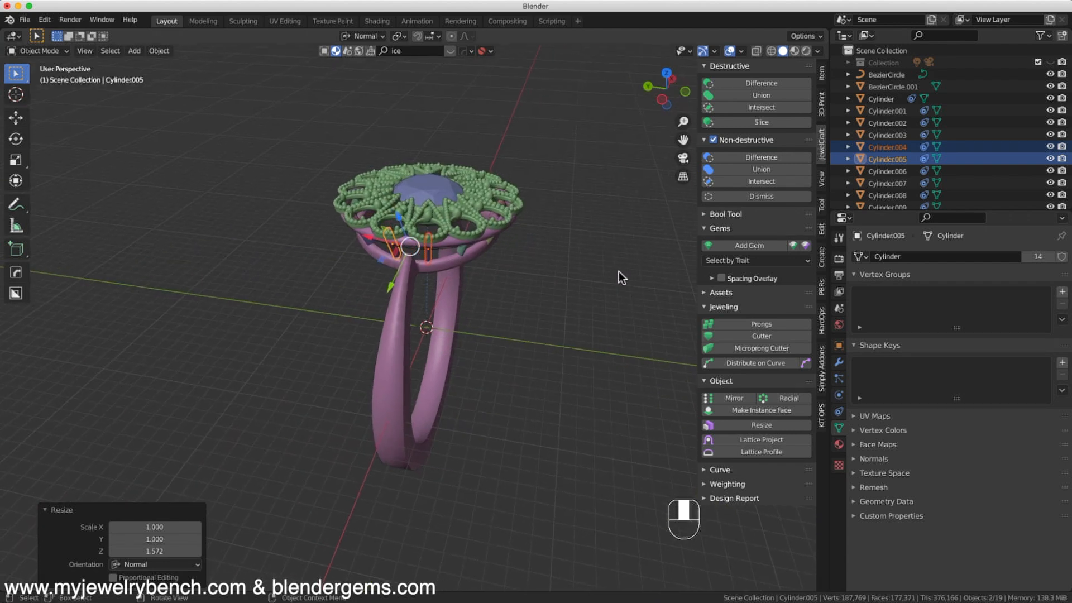
middle_click_drag(508, 236, 440, 259)
scroll(384, 175, "up", 3)
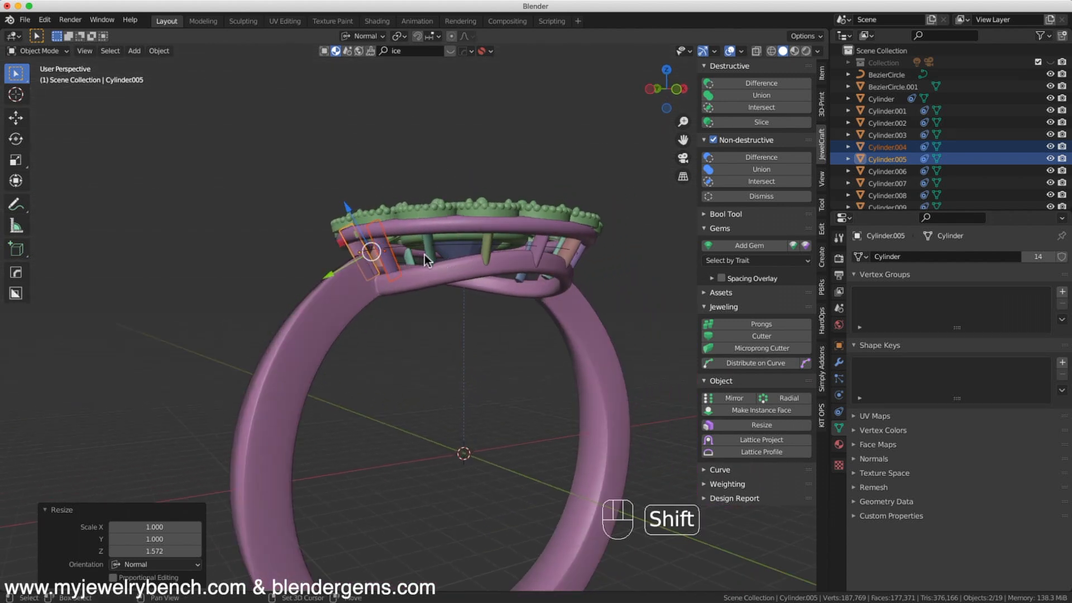
left_click(433, 258, "shift")
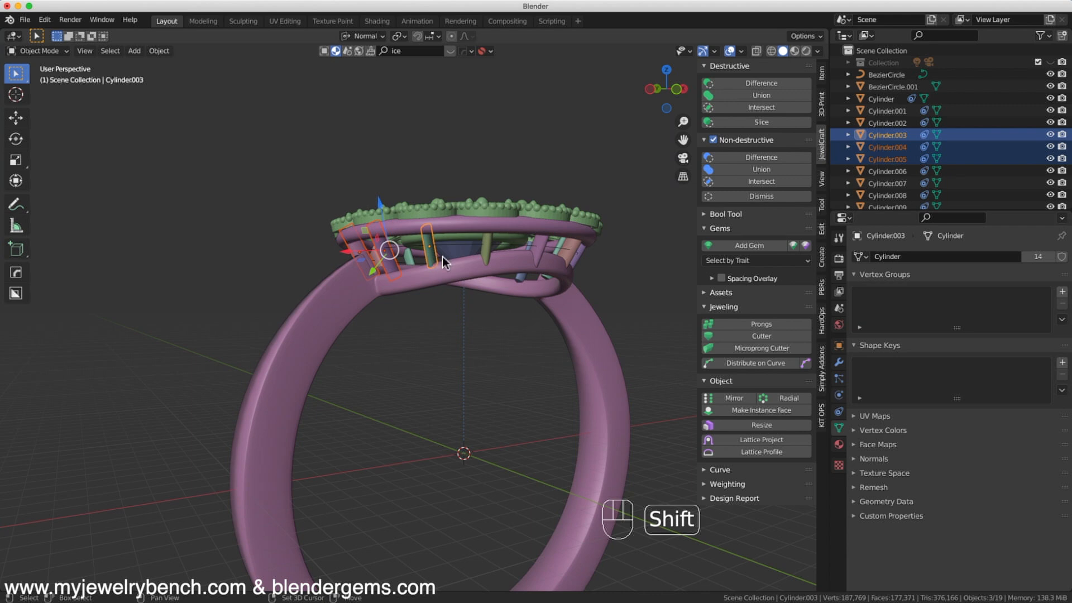
left_click(487, 250, "shift")
left_click(543, 256, "shift")
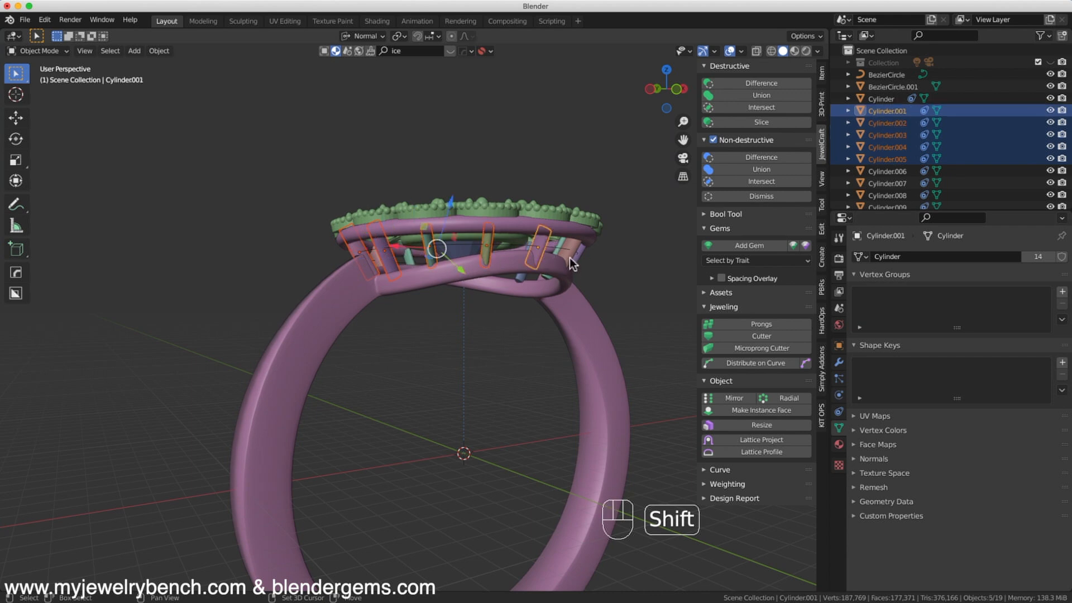
left_click(569, 257, "shift")
left_click(437, 276, "shift")
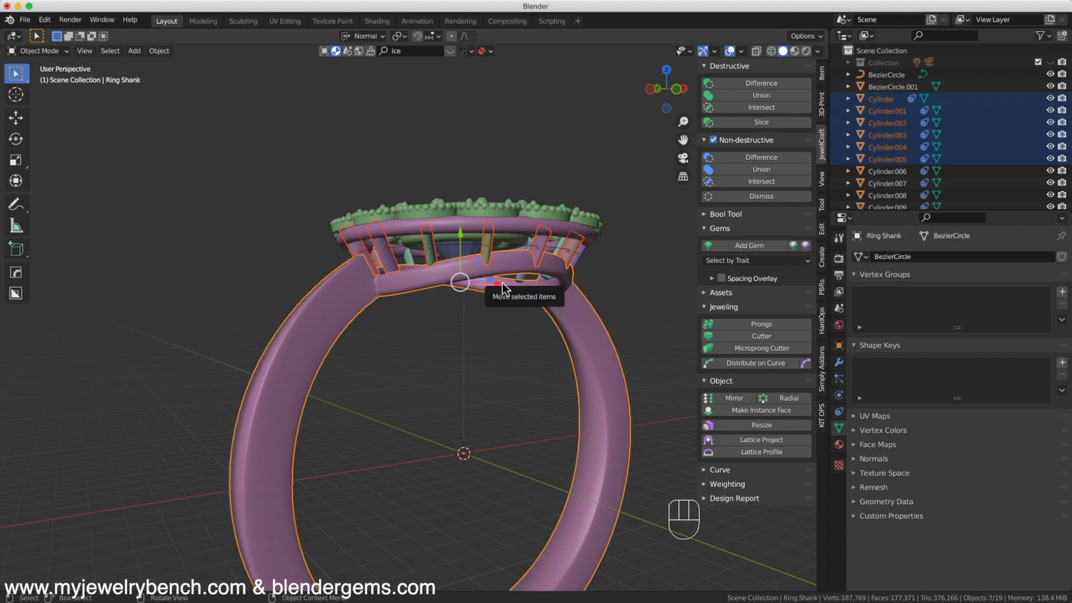
left_click(770, 95)
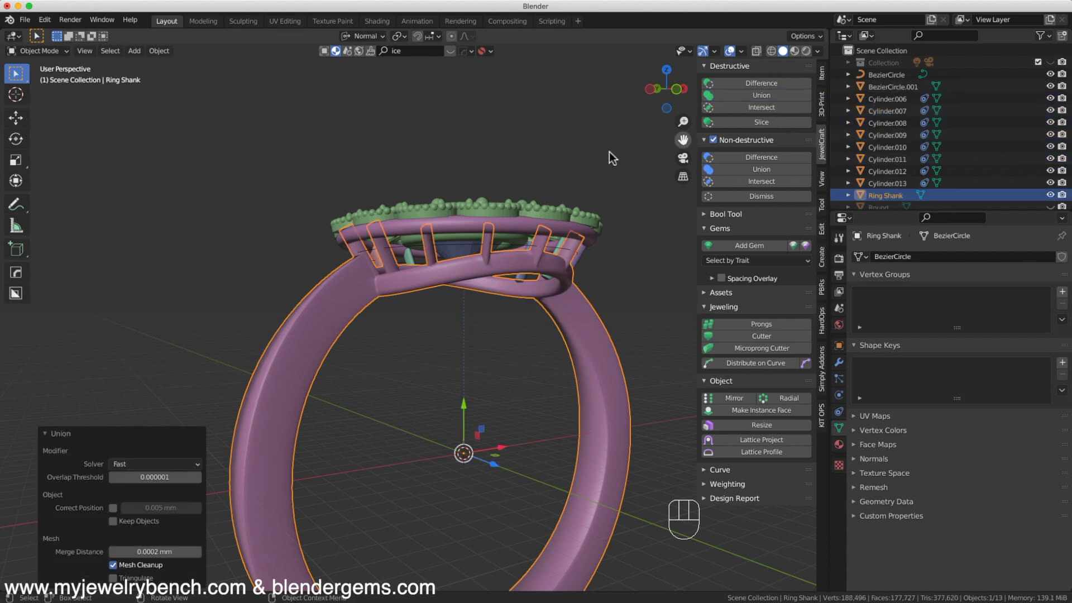
Union the next four tilted posts around the shank's arched support into the shank.
scroll(430, 256, "down", 4)
middle_click_drag(256, 240, 225, 240)
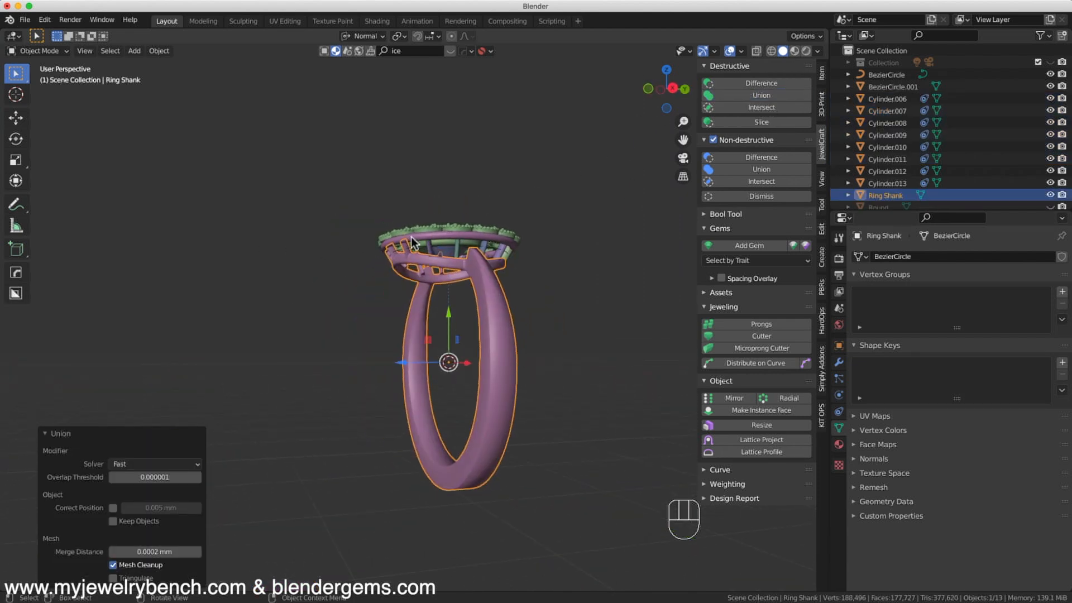
scroll(411, 237, "up", 10)
scroll(411, 237, "down", 6)
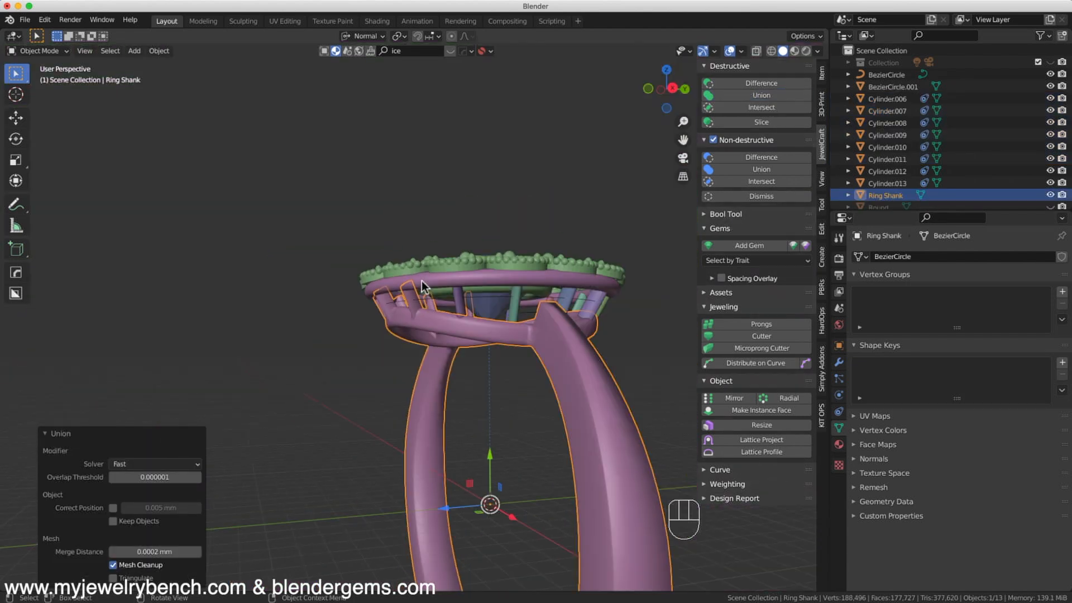
left_click(458, 302)
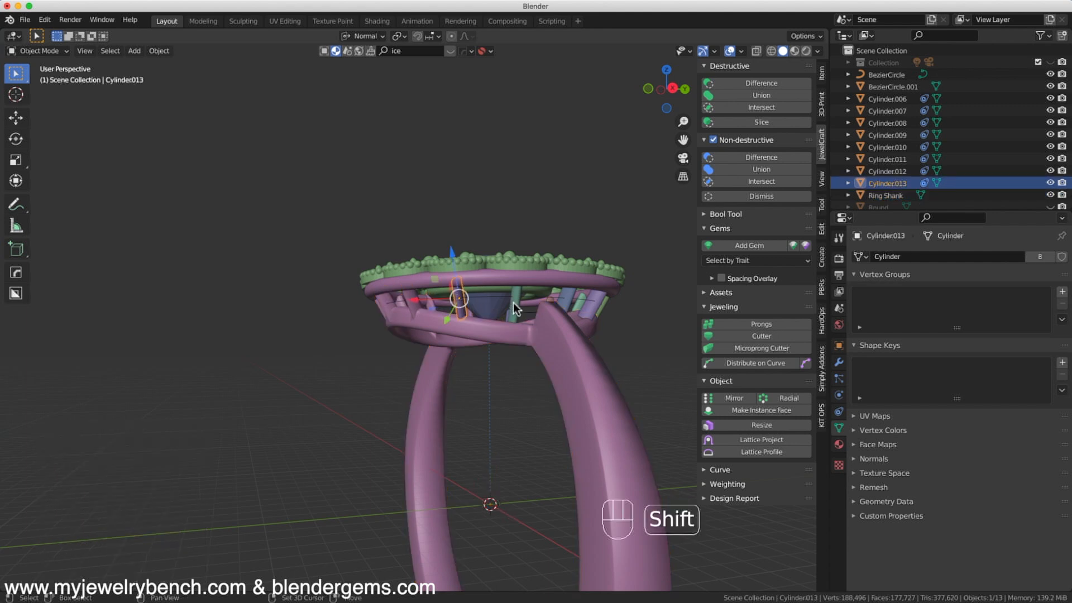
left_click(513, 303, "shift")
left_click(569, 295, "shift")
left_click(593, 305, "shift")
left_click(587, 335, "shift")
left_click(736, 97)
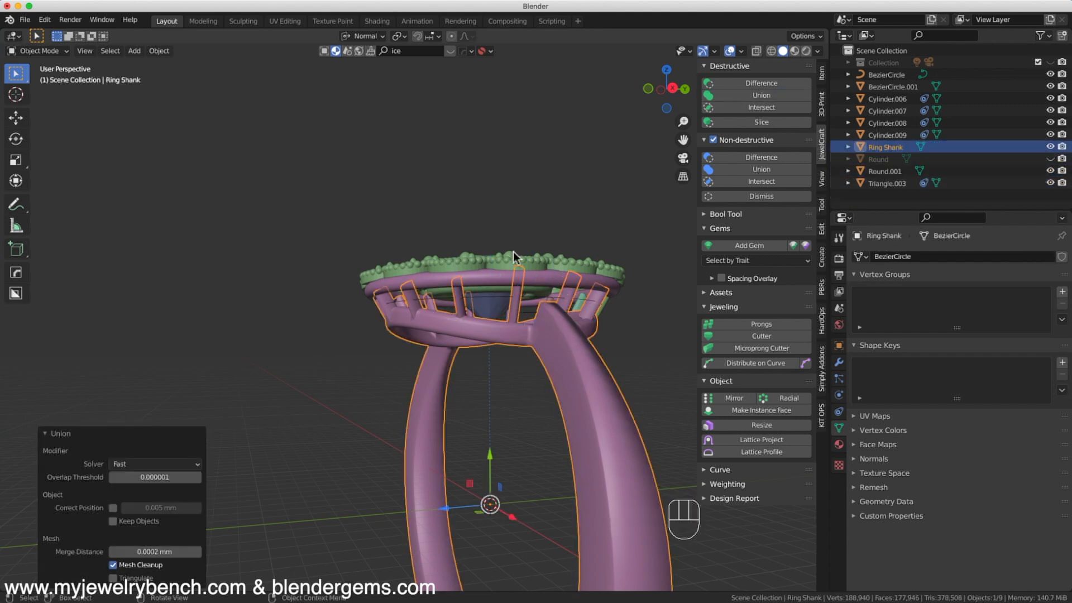
Union the remaining separate tilted posts into the shank.
middle_click_drag(475, 335, 335, 340)
scroll(335, 341, "up", 3)
left_click(310, 366)
left_click(414, 366, "shift")
left_click(587, 373, "shift")
left_click(758, 97)
Union the upper gallery ring into the shank, followed by the beaded cluster head.
left_click(363, 335)
left_click(435, 446, "shift")
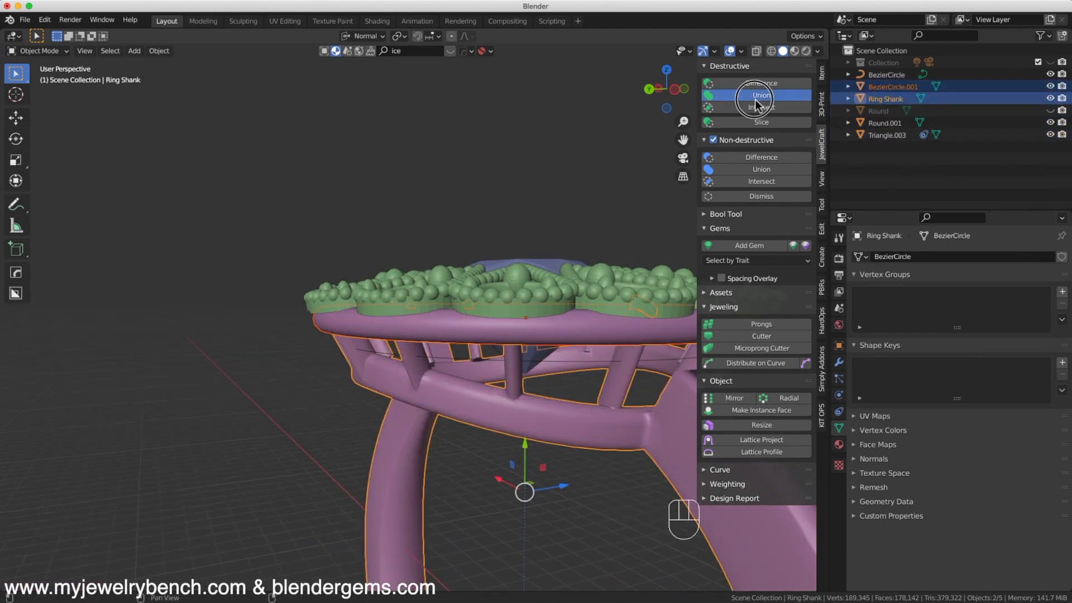
left_click(758, 98)
left_click(439, 313)
left_click(497, 419, "shift")
left_click(759, 97)
Select the merged ring's entire mesh in Edit Mode and set the transform orientation to Global.
middle_click_drag(451, 258, 604, 275)
key("Tab")
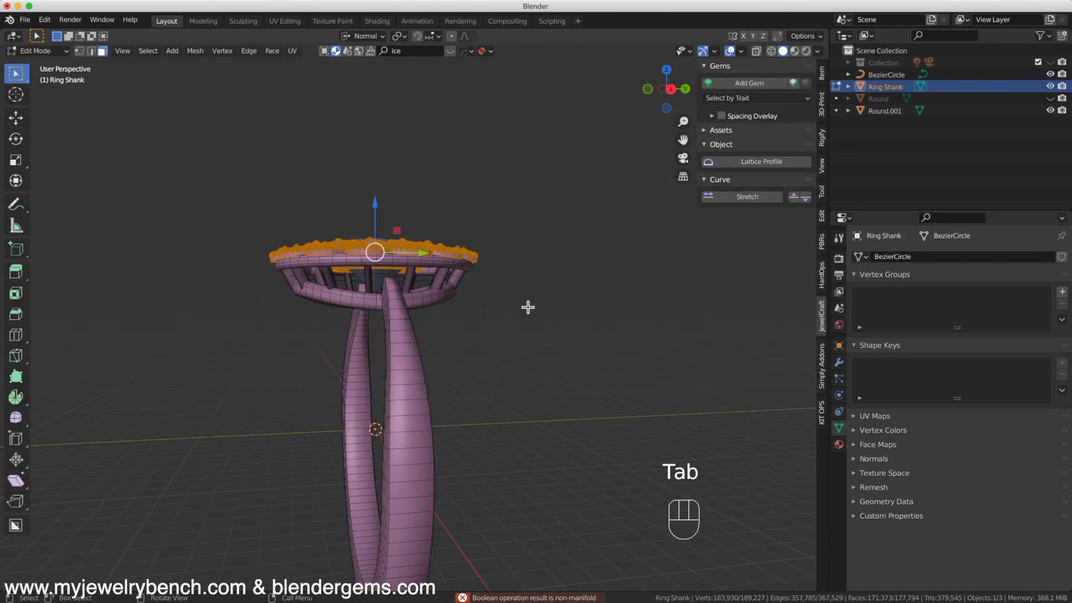
key("a")
middle_click_drag(508, 313, 136, 430)
middle_click_drag(407, 251, 398, 351)
key("Tab")
Set the merged ring's shading to flat.
scroll(482, 210, "up", 2)
middle_click_drag(482, 209, 429, 342)
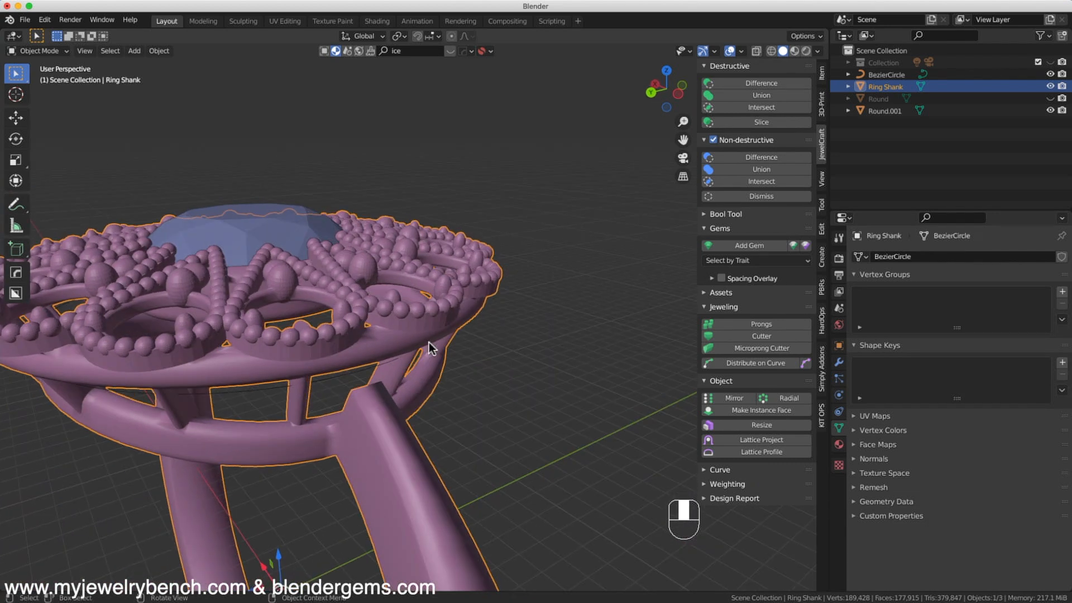
right_click(369, 394)
left_click(333, 379)
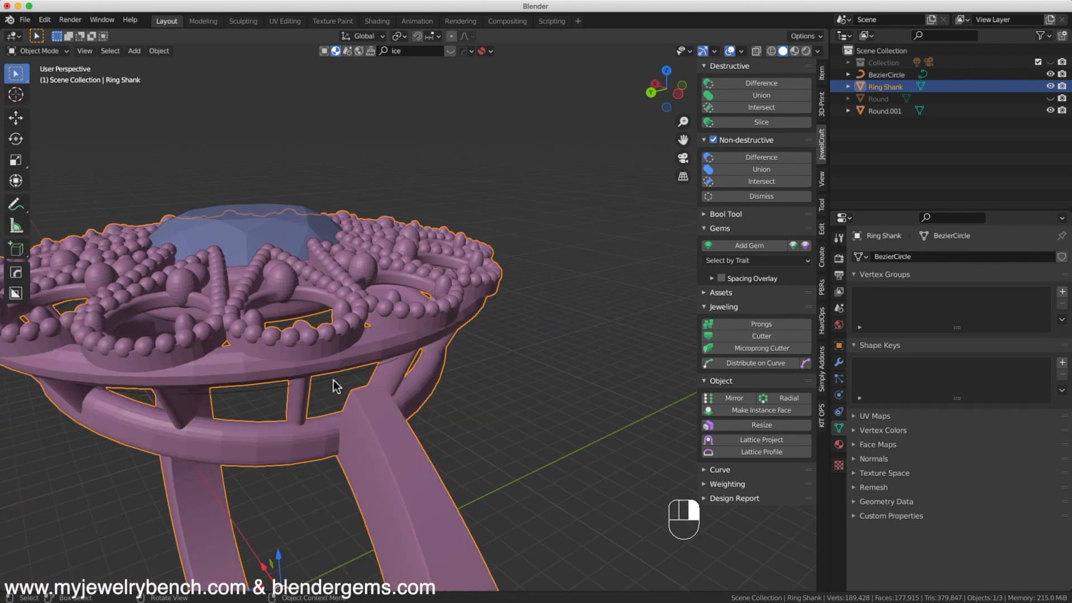
scroll(491, 318, "down", 3)
scroll(503, 371, "up", 5)
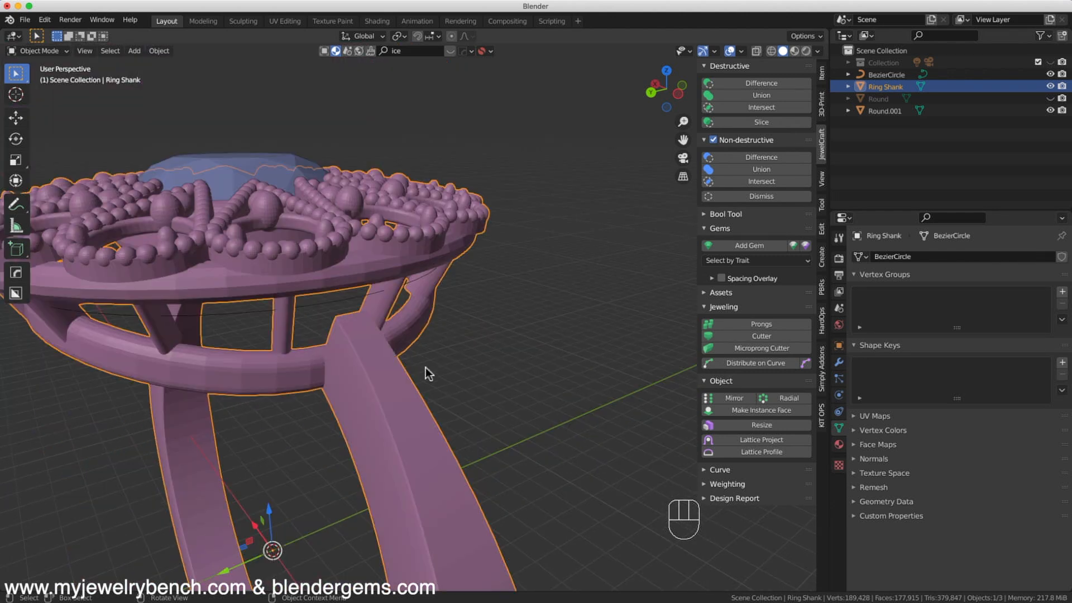
Raise the uppermost cross edge of the shank shoulder along global Z up to the gallery ring.
key("Tab")
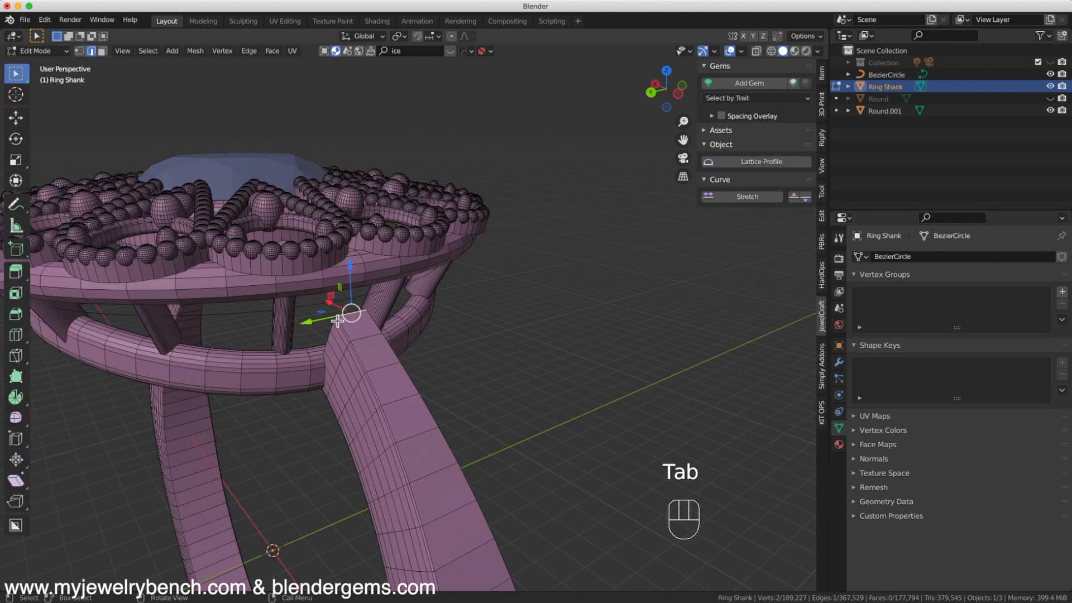
left_click(411, 405)
left_click(358, 314)
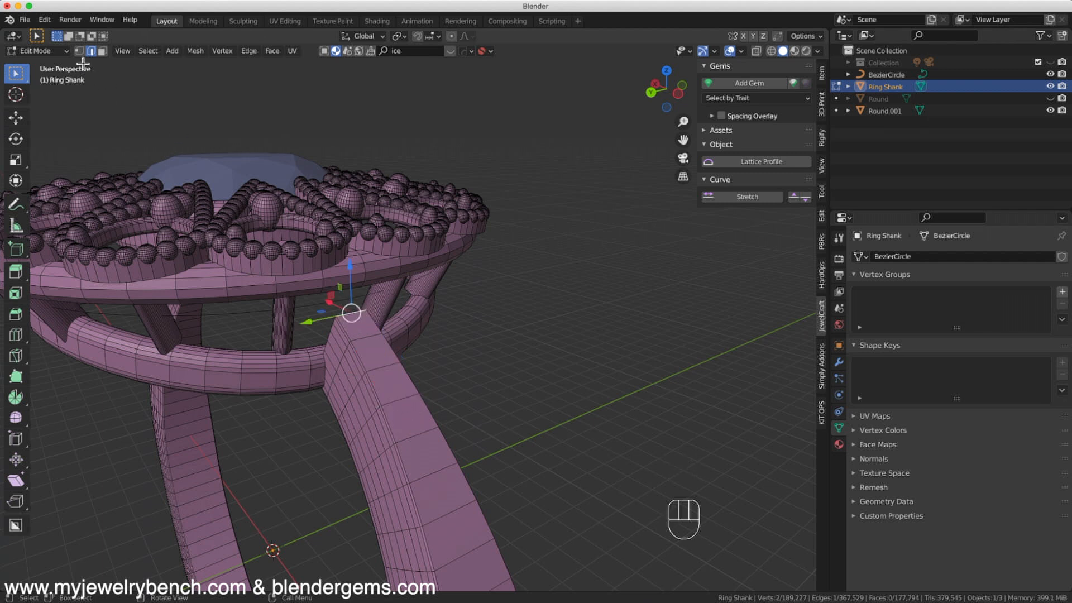
left_click_drag(352, 271, 355, 237)
Raise the second cross edge of the same shank shoulder along global Z by about 0.30 mm.
left_click(367, 345)
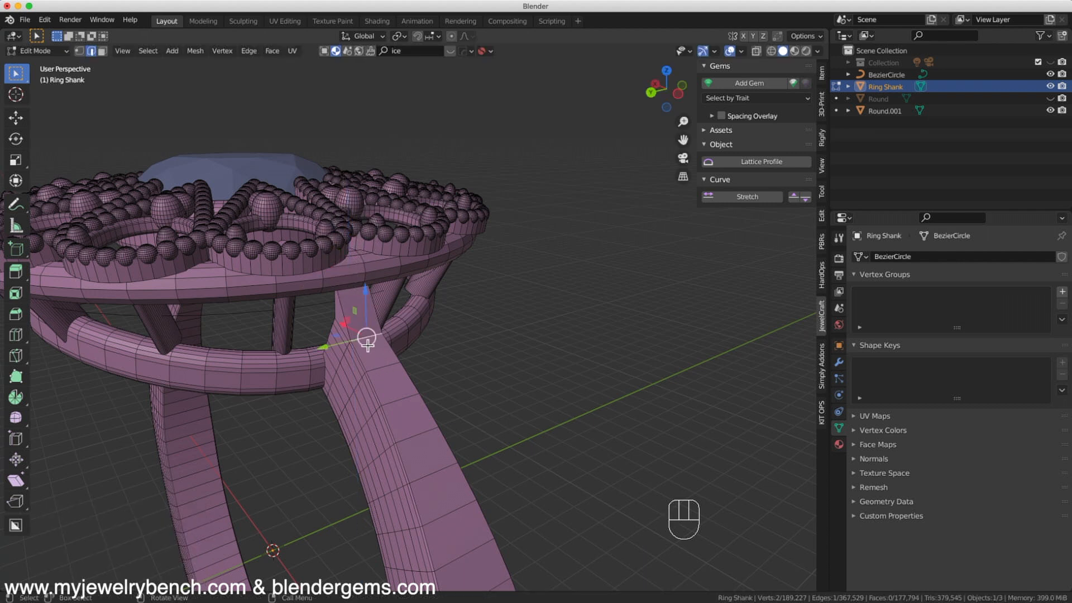
left_click_drag(371, 300, 374, 285)
middle_click_drag(374, 285, 348, 320)
left_click_drag(368, 290, 370, 273)
Raise the third cross edge down the shank shoulder about 0.21 mm along global Z to smooth its slope.
scroll(376, 325, "up", 4)
middle_click_drag(376, 326, 481, 310)
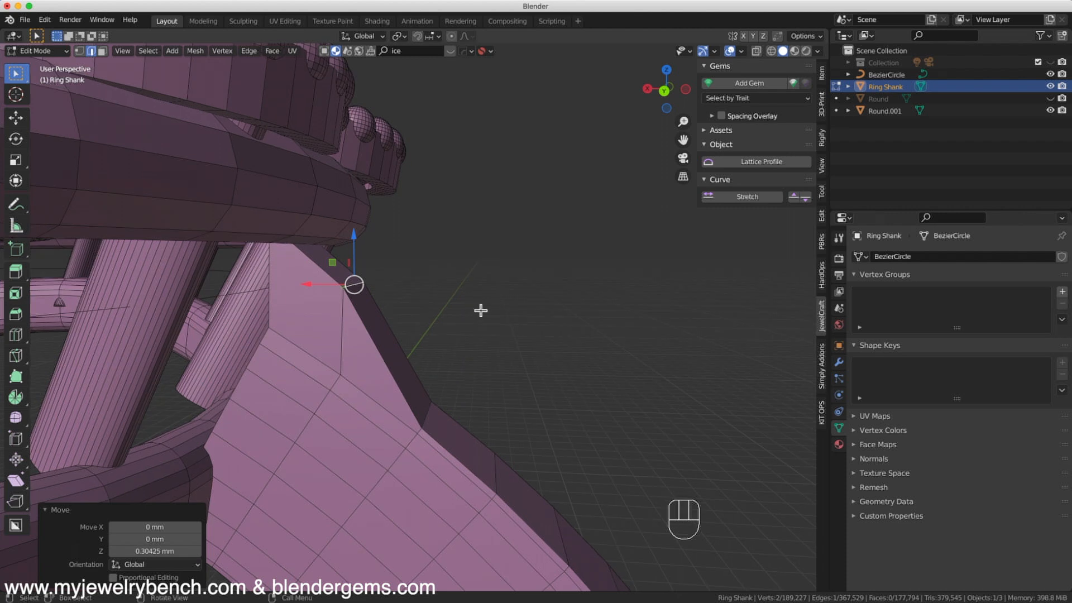
left_click(429, 409)
left_click(434, 414)
left_click_drag(427, 357, 444, 331)
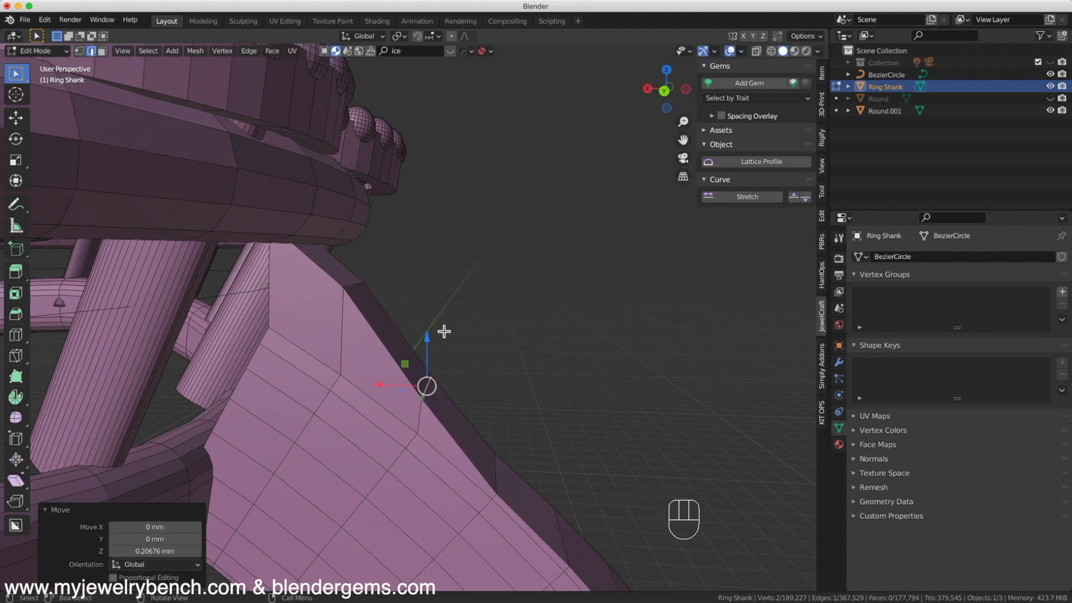
Raise the uppermost cross edge of the opposite shank shoulder along global Z toward the gallery ring.
scroll(442, 335, "down", 5)
middle_click_drag(478, 351, 634, 347)
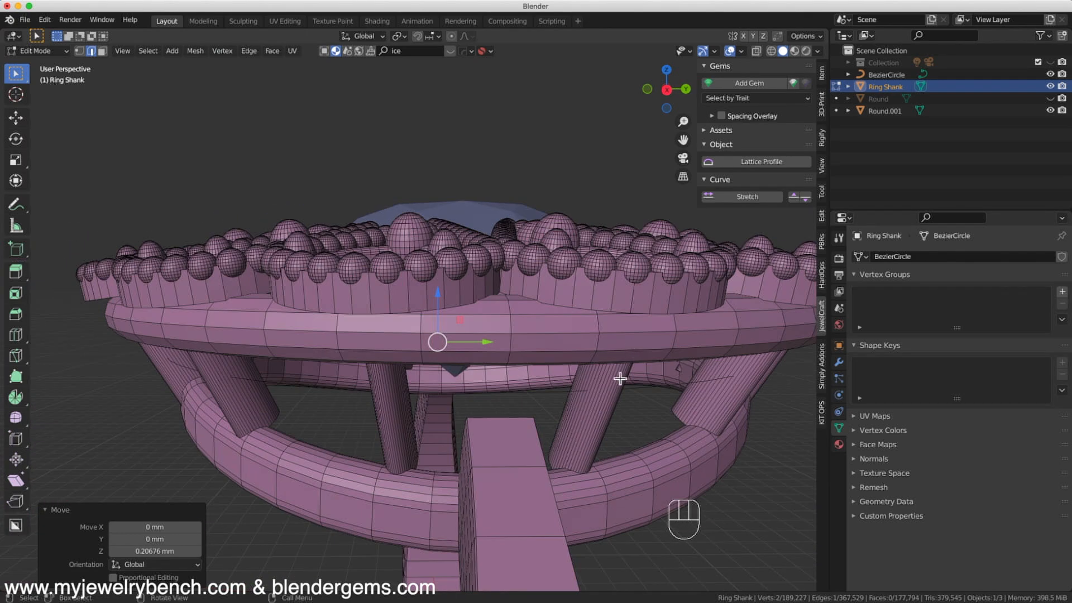
left_click(501, 417)
left_click(503, 368)
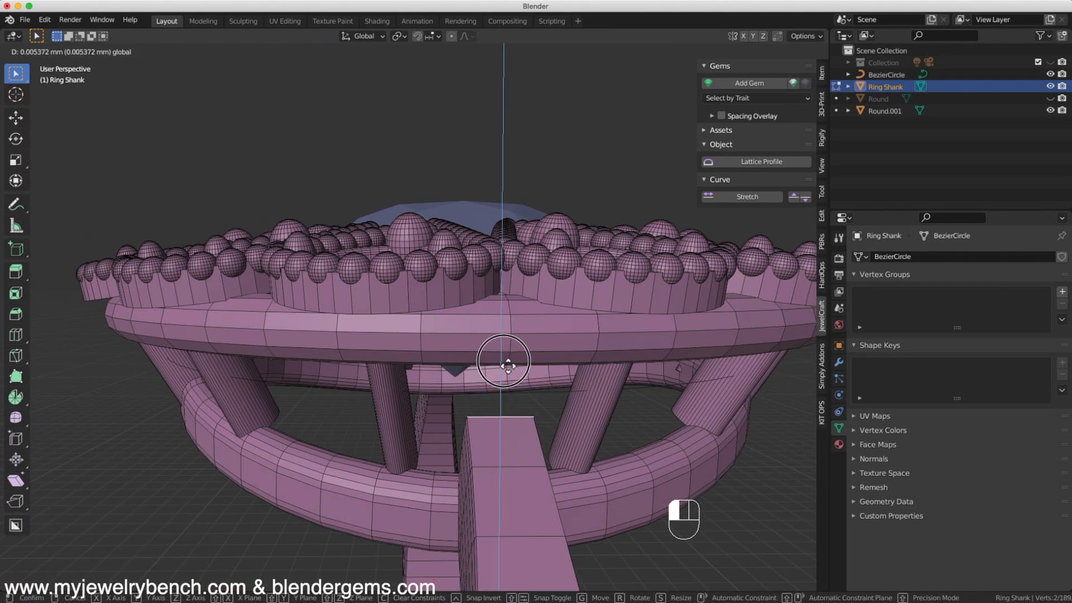